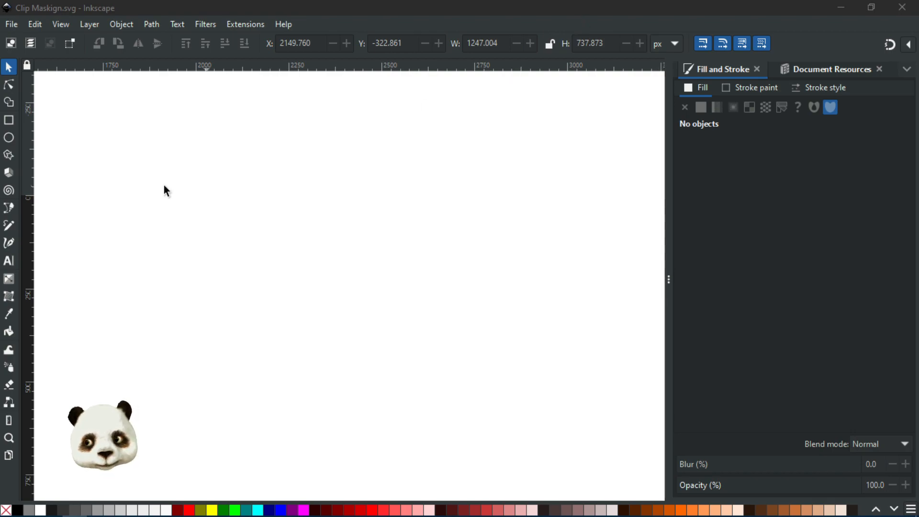
Draw an upright orange rectangle about 56 px wide and 138 px high on the empty canvas.
{"action": "left_click", "coordinate": [9, 120]}
{"action": "left_click_drag", "start_coordinate": [151, 147], "coordinate": [172, 198]}
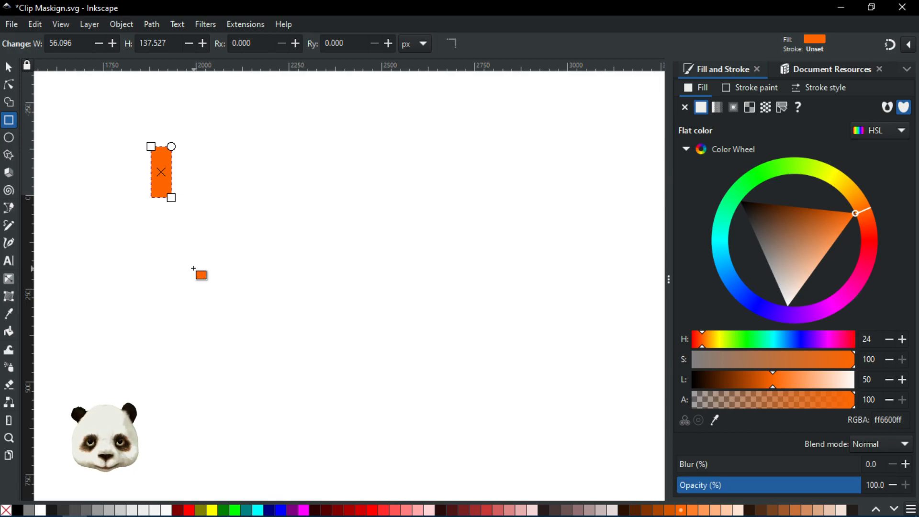
Try converting the rectangle to a path and shrinking it by moving its corner nodes.
{"action": "left_click", "coordinate": [143, 25]}
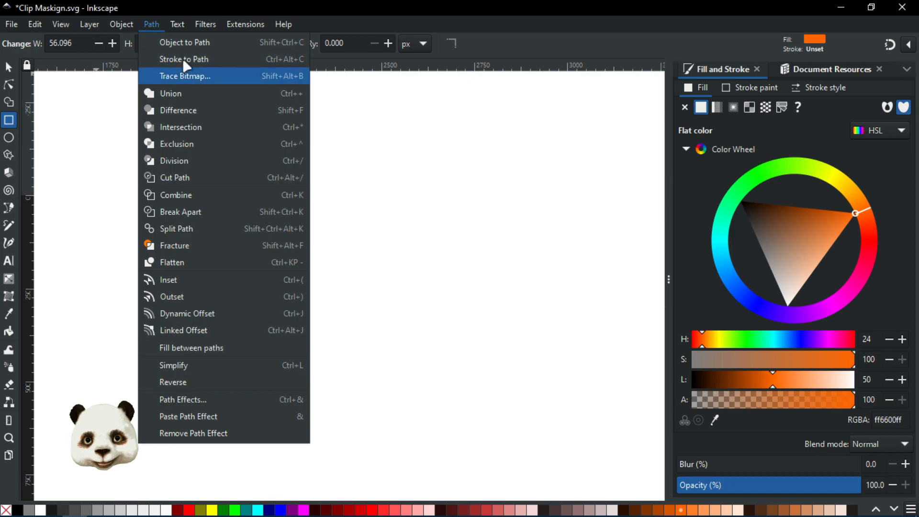
{"action": "left_click", "coordinate": [186, 43]}
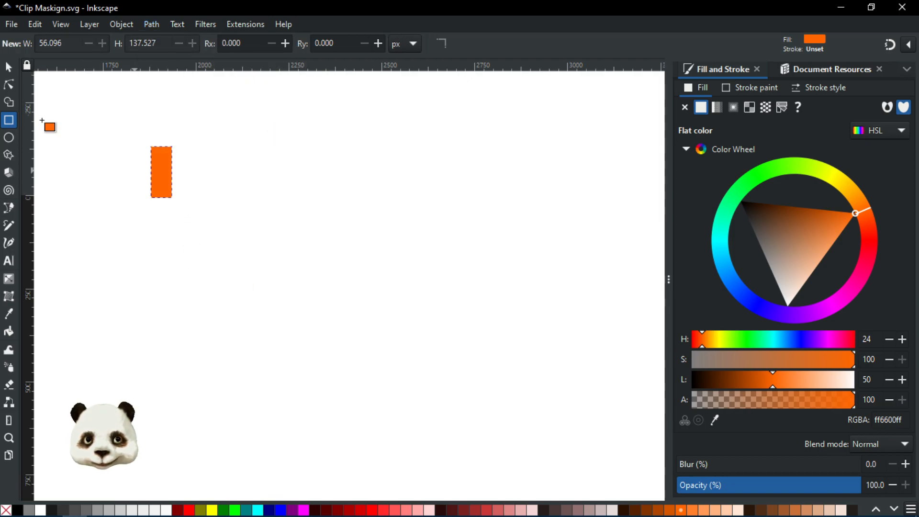
{"action": "left_click", "coordinate": [9, 84]}
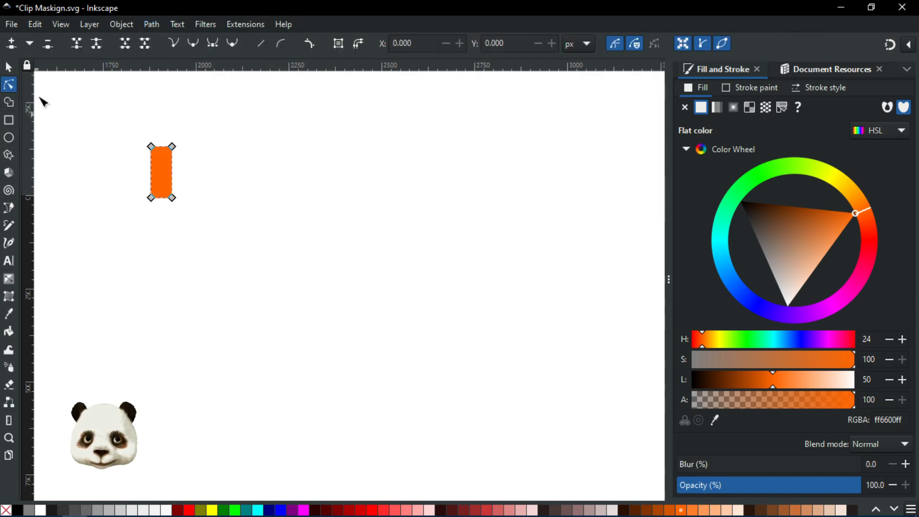
{"action": "left_click", "coordinate": [172, 199]}
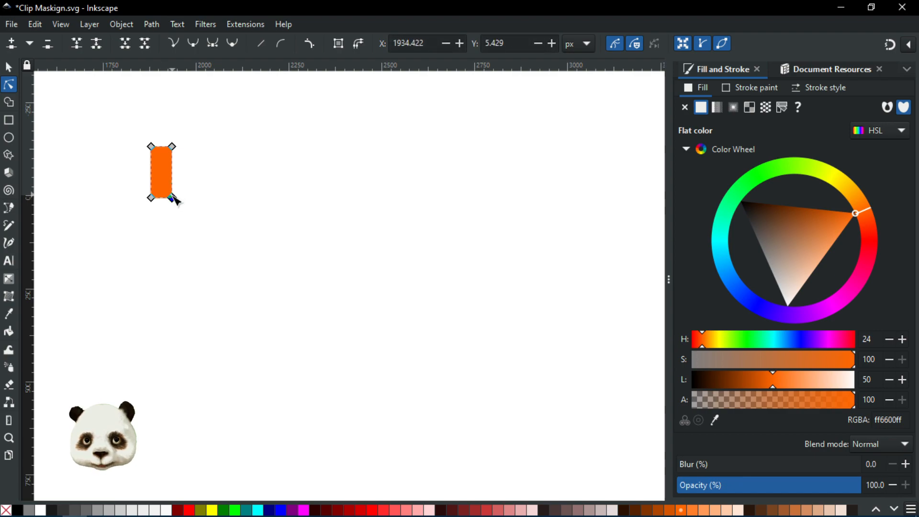
{"action": "left_click", "coordinate": [173, 146], "text": "shift"}
{"action": "left_click_drag", "start_coordinate": [173, 198], "coordinate": [171, 179]}
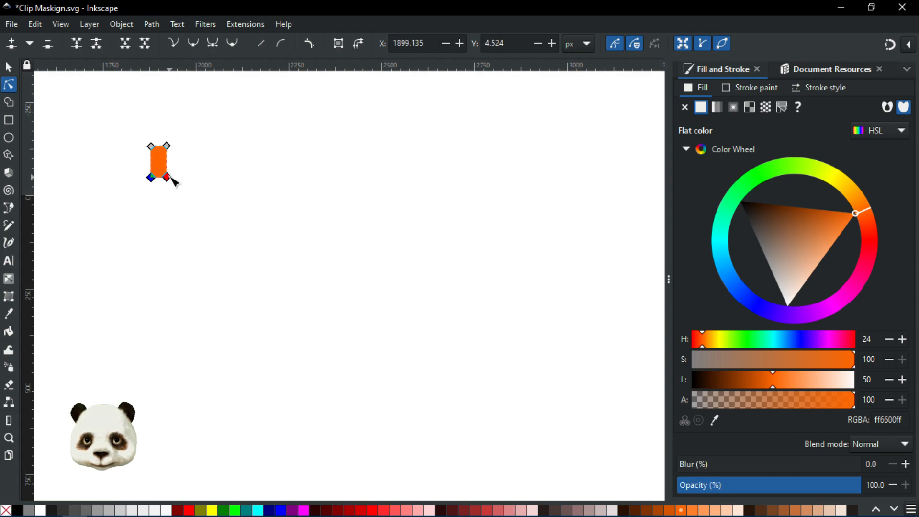
{"action": "key", "text": "ctrl+z"}
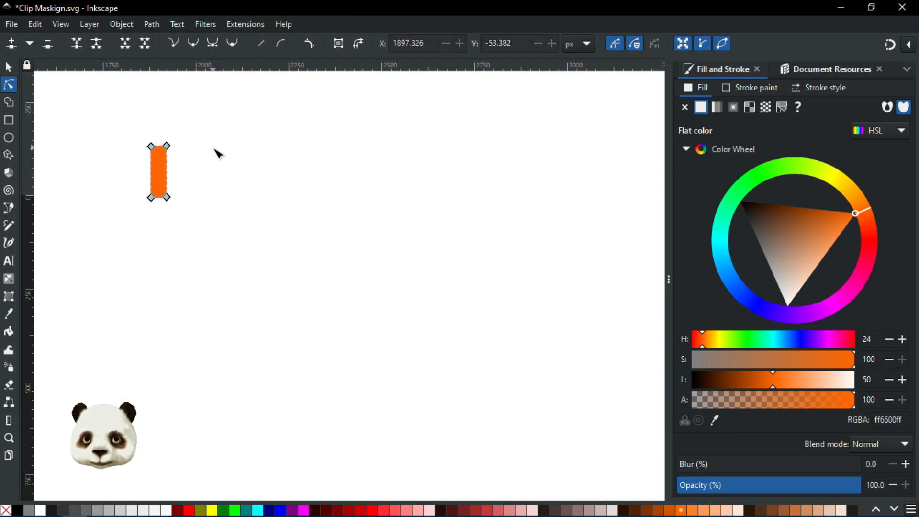
{"action": "left_click", "coordinate": [216, 154]}
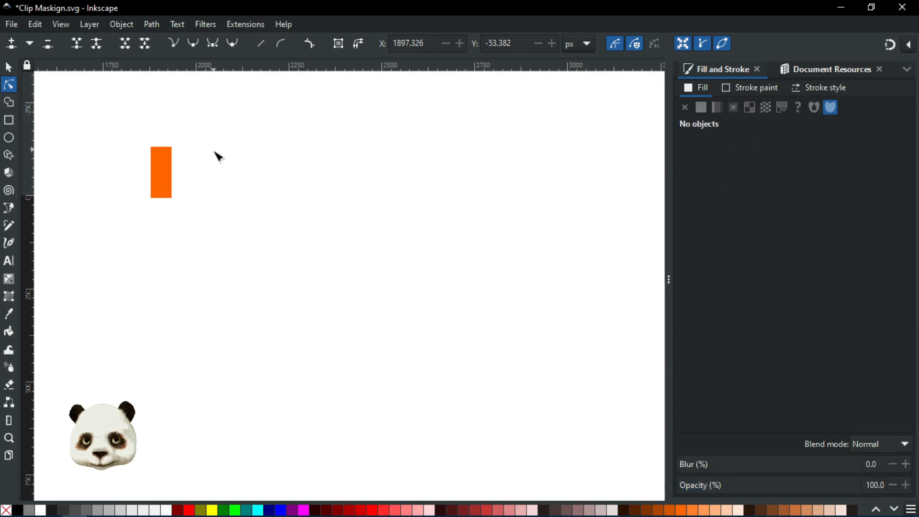
Shrink the orange rectangle from its lower corner to about 32 by 79 px and deselect it.
{"action": "left_click", "coordinate": [168, 179]}
{"action": "left_click_drag", "start_coordinate": [170, 196], "coordinate": [161, 179]}
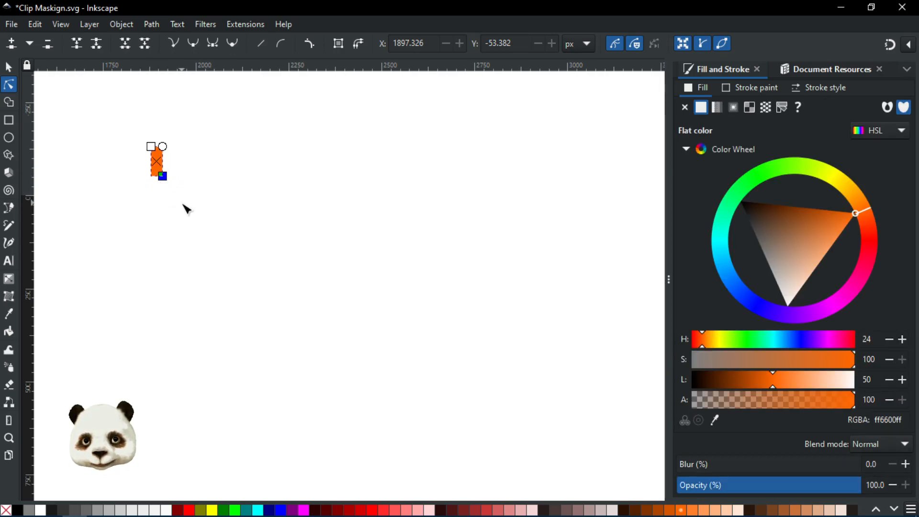
{"action": "left_click", "coordinate": [168, 200]}
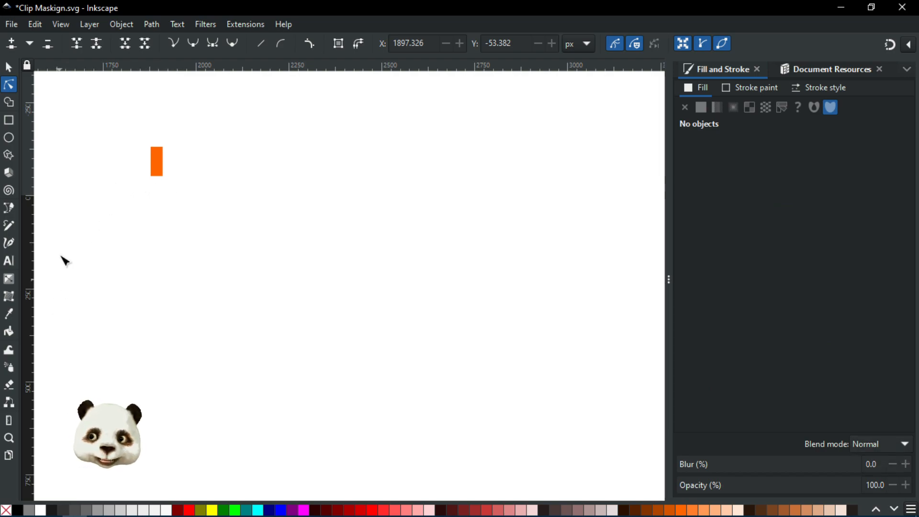
Draw an open, flowing Bezier curve with five nodes below the rectangle, looping back on itself, about 1205 px wide and 387 px high.
{"action": "key", "text": "b"}
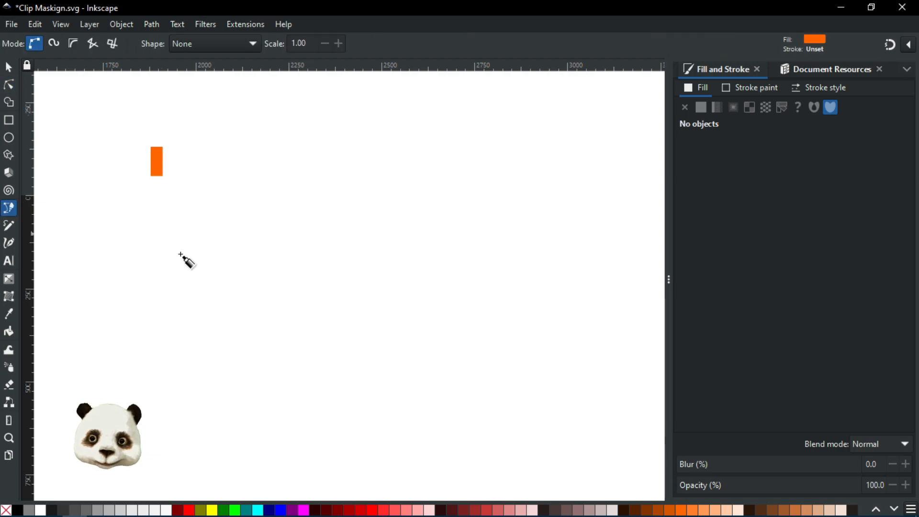
{"action": "left_click", "coordinate": [144, 285]}
{"action": "left_click_drag", "start_coordinate": [249, 238], "coordinate": [342, 280]}
{"action": "left_click_drag", "start_coordinate": [421, 233], "coordinate": [469, 197]}
{"action": "left_click_drag", "start_coordinate": [545, 331], "coordinate": [404, 401]}
{"action": "left_click_drag", "start_coordinate": [292, 366], "coordinate": [255, 436]}
{"action": "key", "text": "Return"}
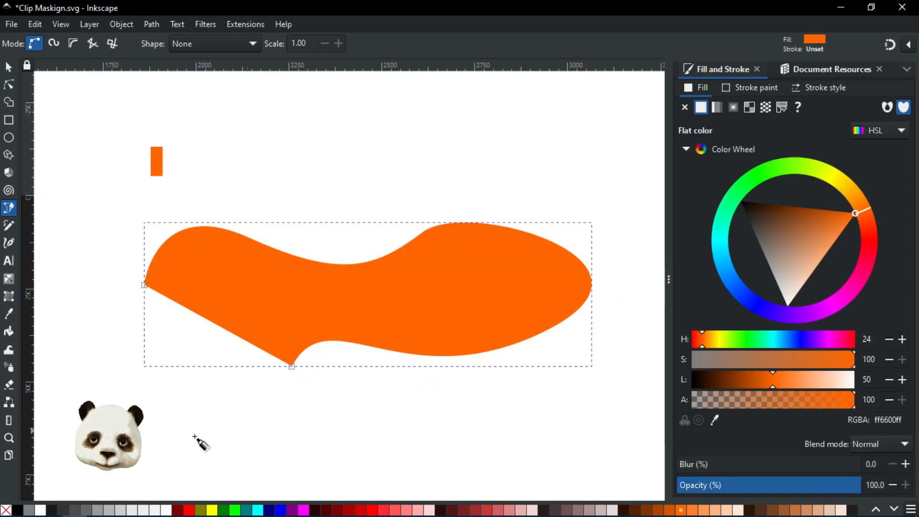
Give the curved path a black stroke, remove its fill and switch to the Selector tool.
{"action": "left_click", "coordinate": [18, 510], "text": "shift"}
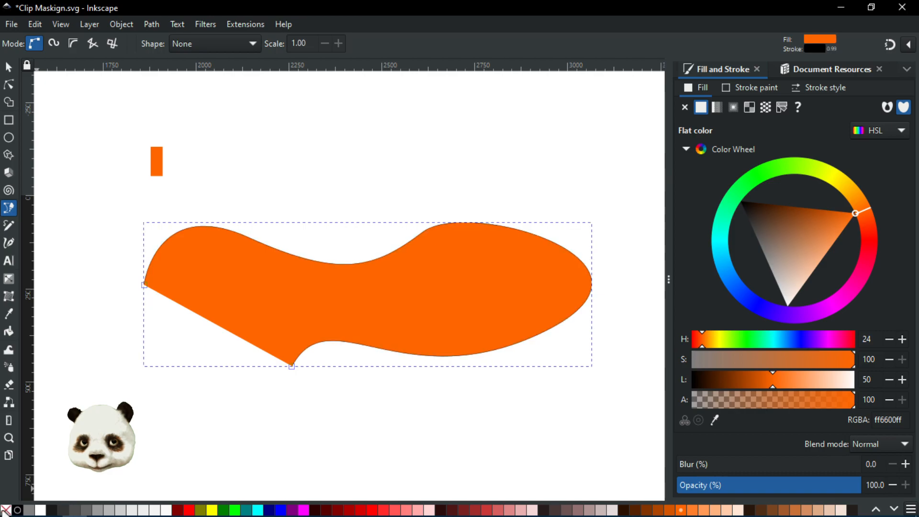
{"action": "left_click", "coordinate": [5, 510]}
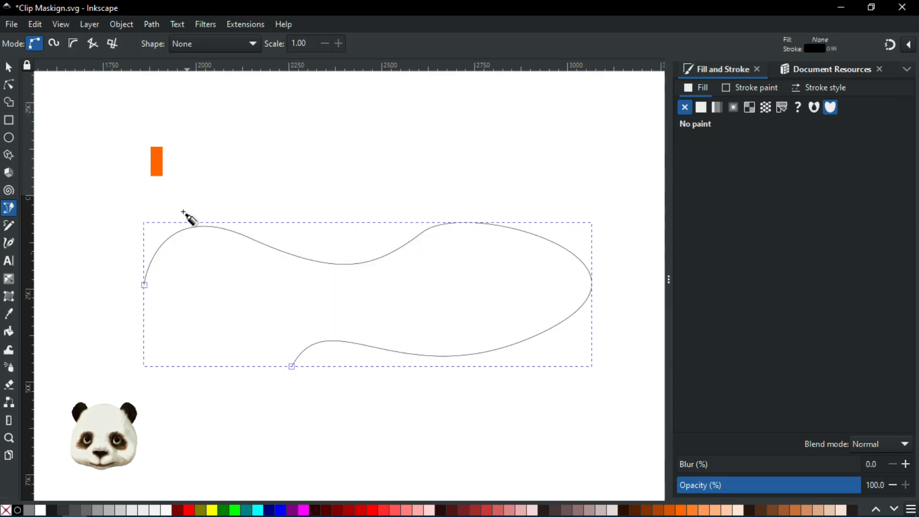
{"action": "left_click", "coordinate": [9, 67]}
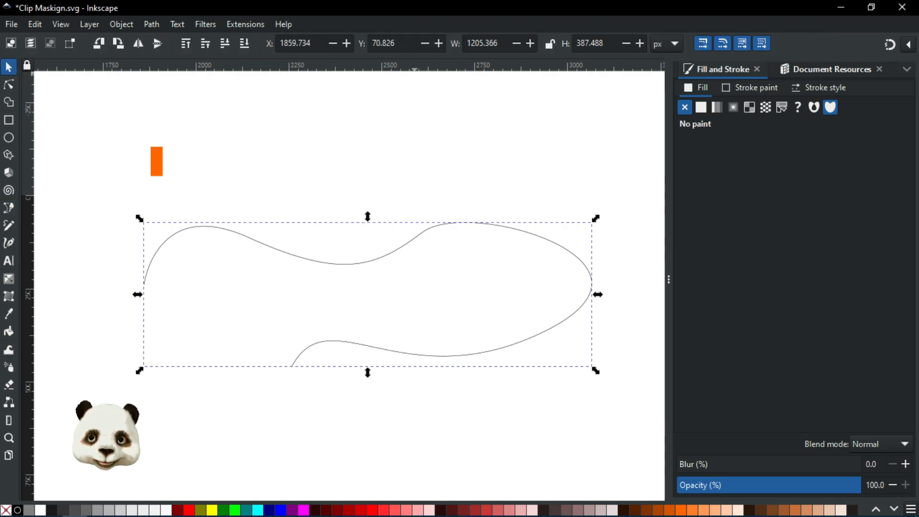
Open the Path Effects dialog and copy the small orange rectangle to the clipboard.
{"action": "key", "text": "ctrl+shift+7"}
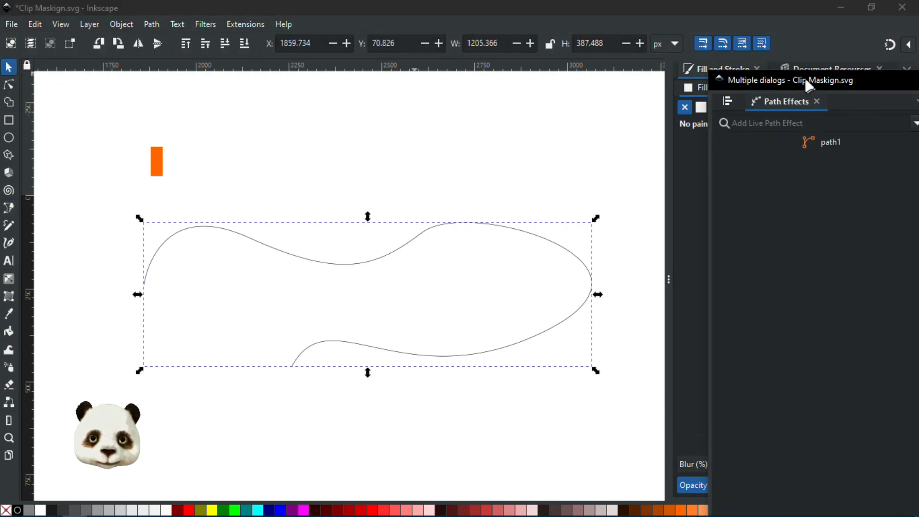
{"action": "left_click", "coordinate": [154, 153]}
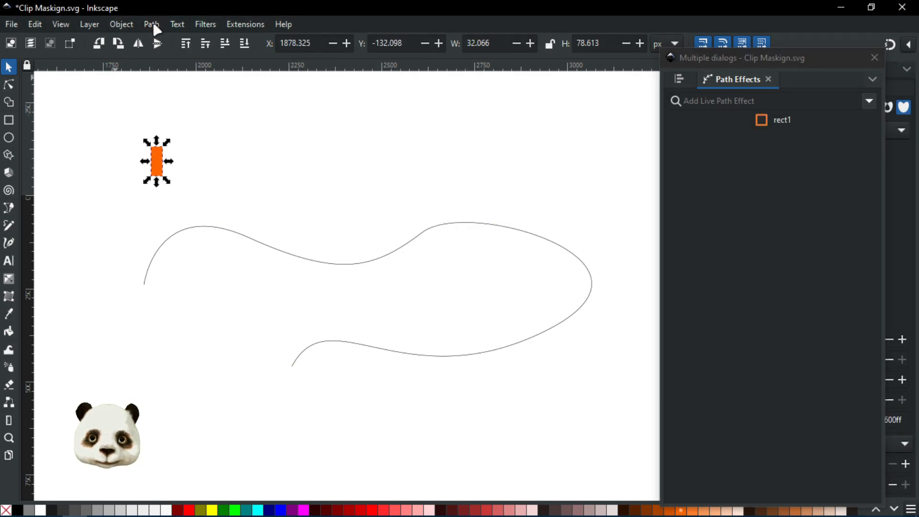
{"action": "left_click", "coordinate": [35, 25]}
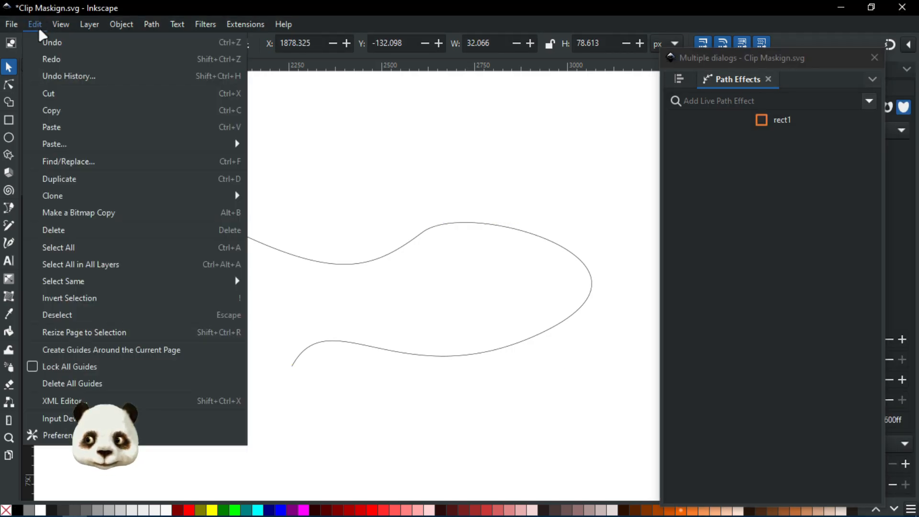
{"action": "left_click", "coordinate": [64, 113]}
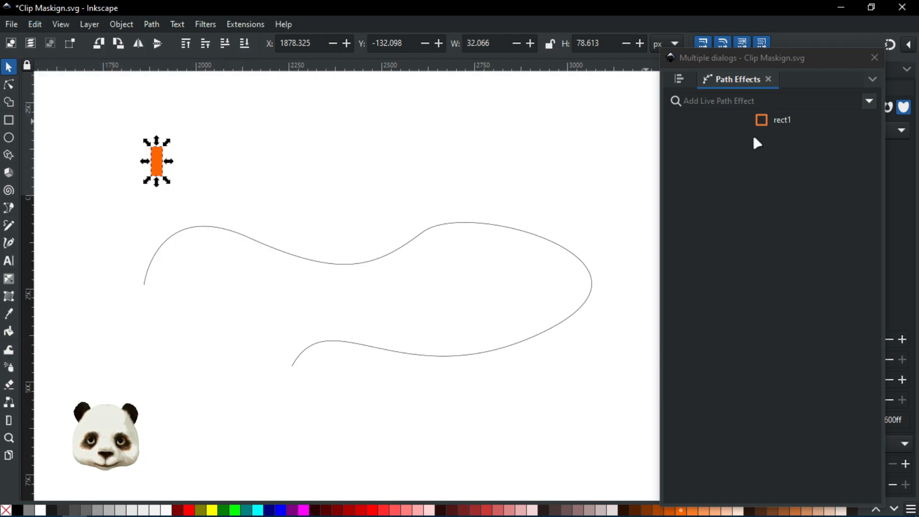
Apply the Pattern Along Path effect to the curve and link the copied rectangle as its pattern source.
{"action": "left_click", "coordinate": [437, 229]}
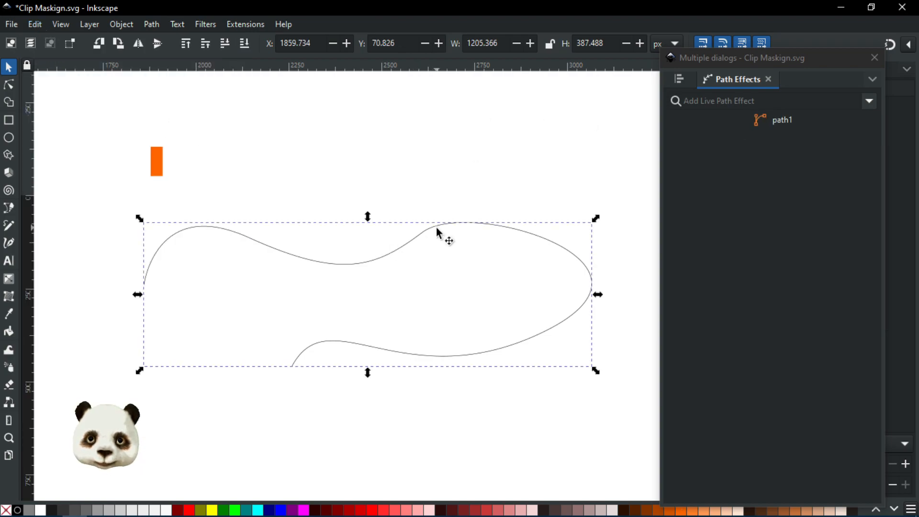
{"action": "left_click", "coordinate": [869, 102]}
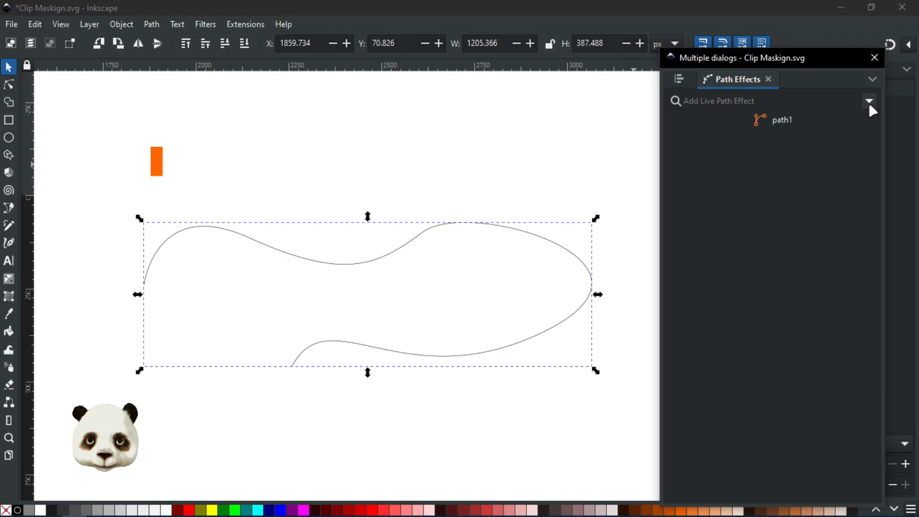
{"action": "left_click", "coordinate": [869, 102]}
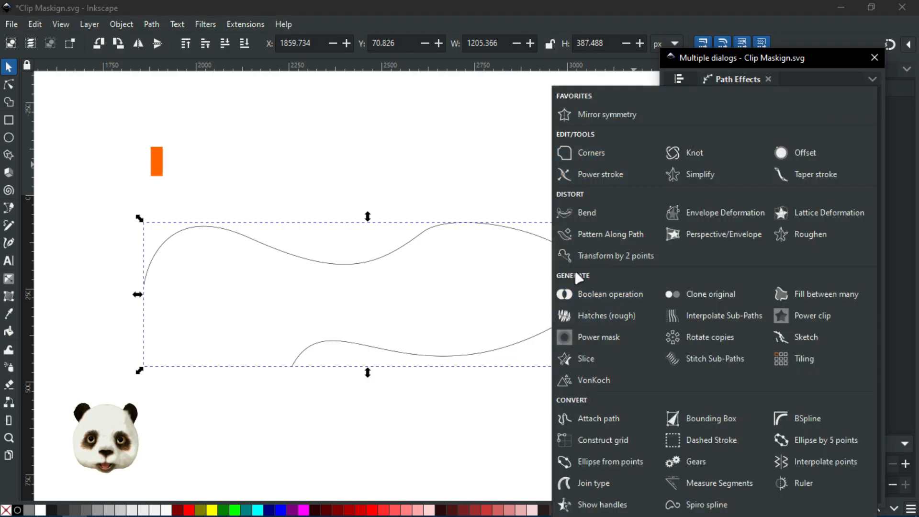
{"action": "left_click", "coordinate": [613, 239]}
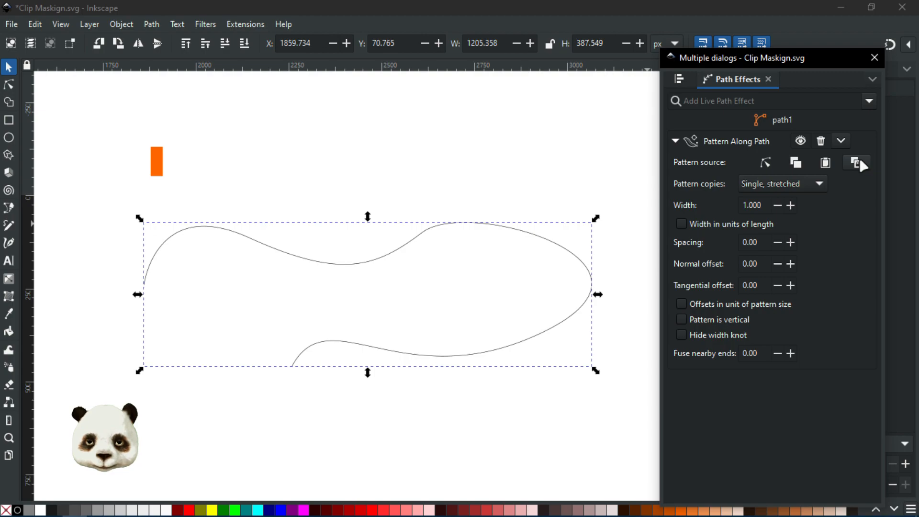
{"action": "left_click", "coordinate": [859, 162]}
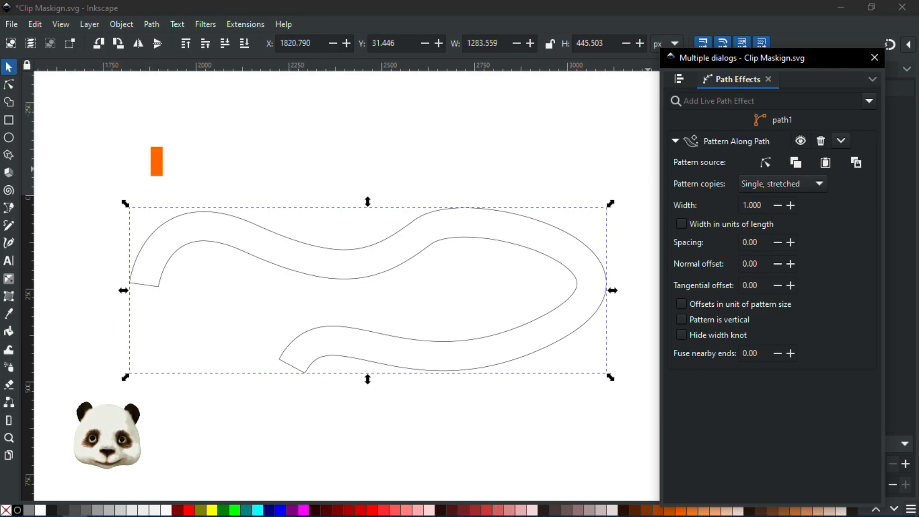
Move the Path Effects dialog aside and fill the curved band with the opaque black-to-white linear gradient 5.
{"action": "left_click_drag", "start_coordinate": [719, 68], "coordinate": [918, 67]}
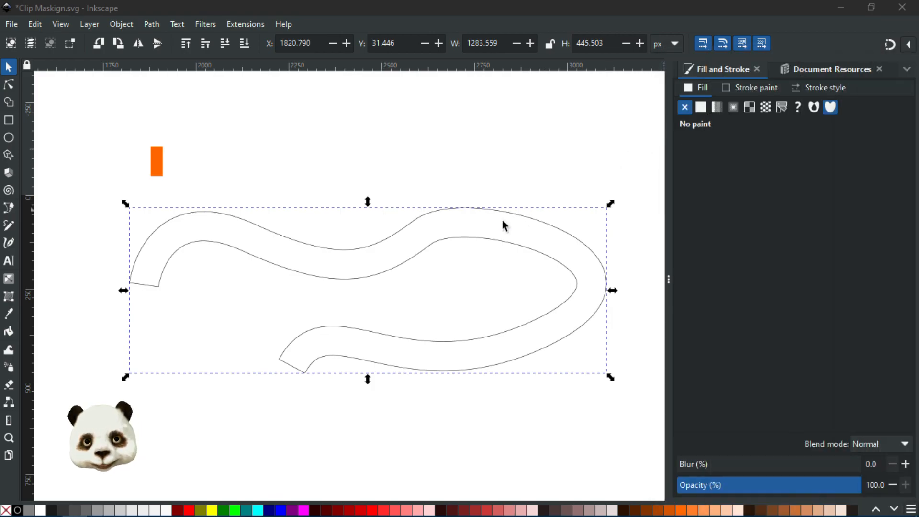
{"action": "left_click", "coordinate": [717, 111]}
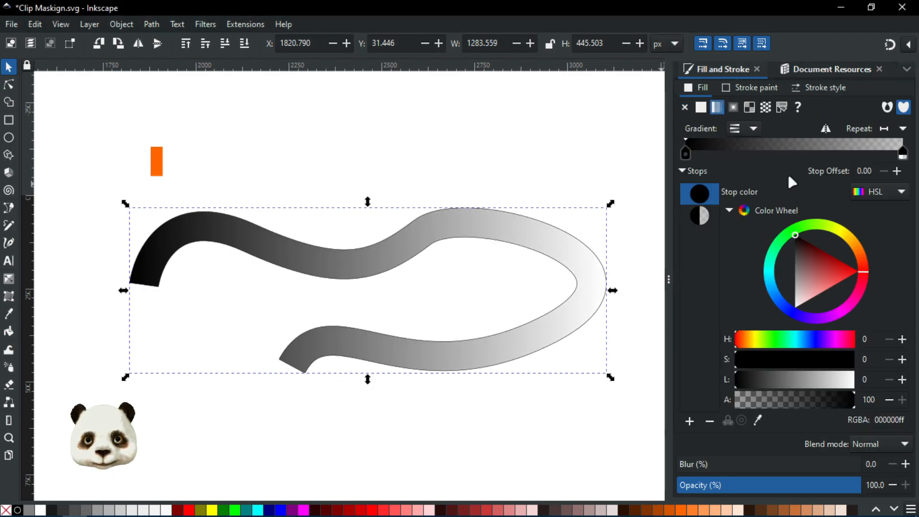
{"action": "left_click", "coordinate": [751, 129]}
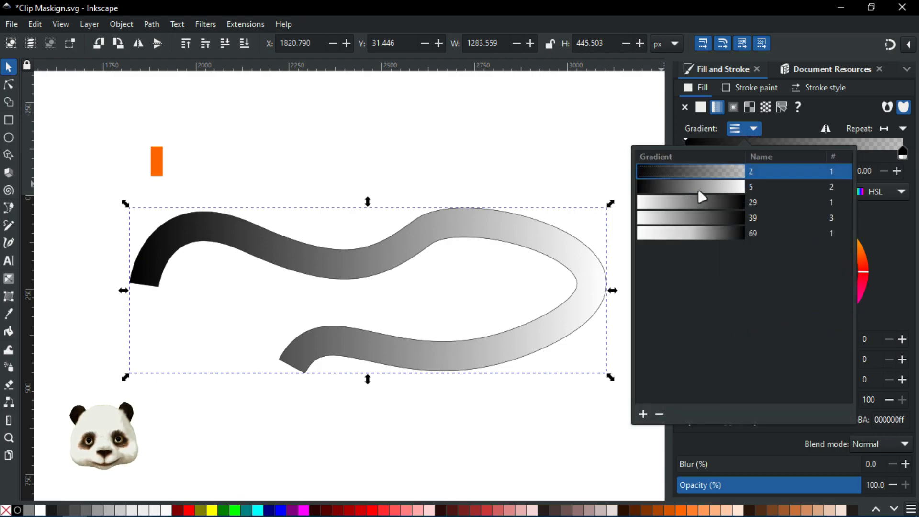
{"action": "left_click", "coordinate": [732, 189]}
{"action": "left_click", "coordinate": [740, 28]}
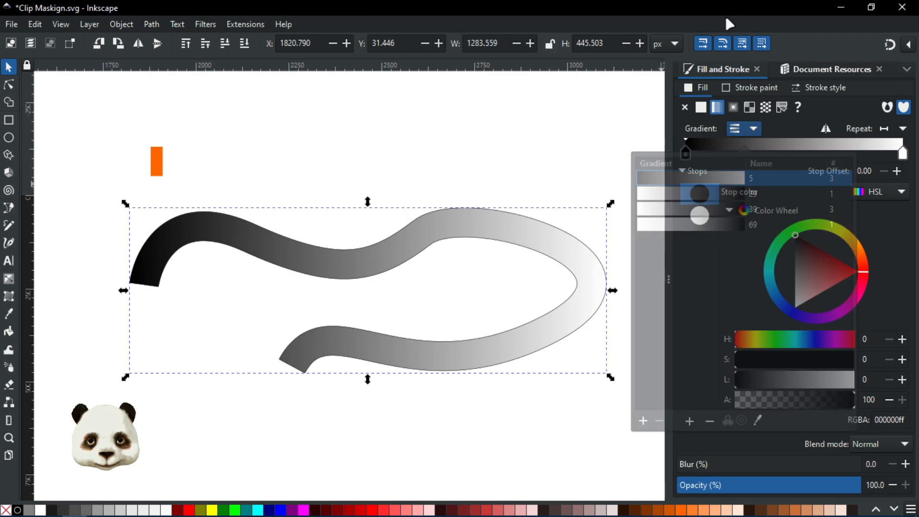
Reposition the band's gradient handles so it runs vertically from black on the lower arm to white on the upper arm.
{"action": "left_click", "coordinate": [9, 86]}
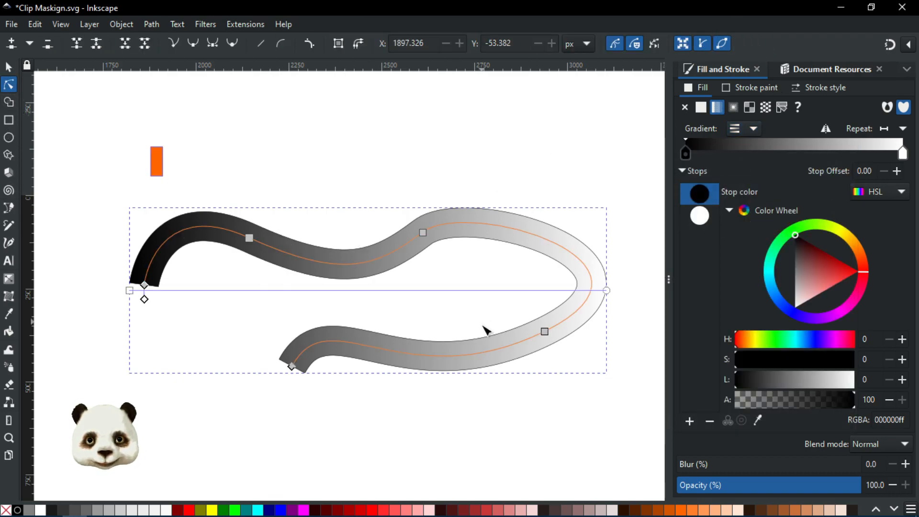
{"action": "left_click_drag", "start_coordinate": [606, 291], "coordinate": [404, 224]}
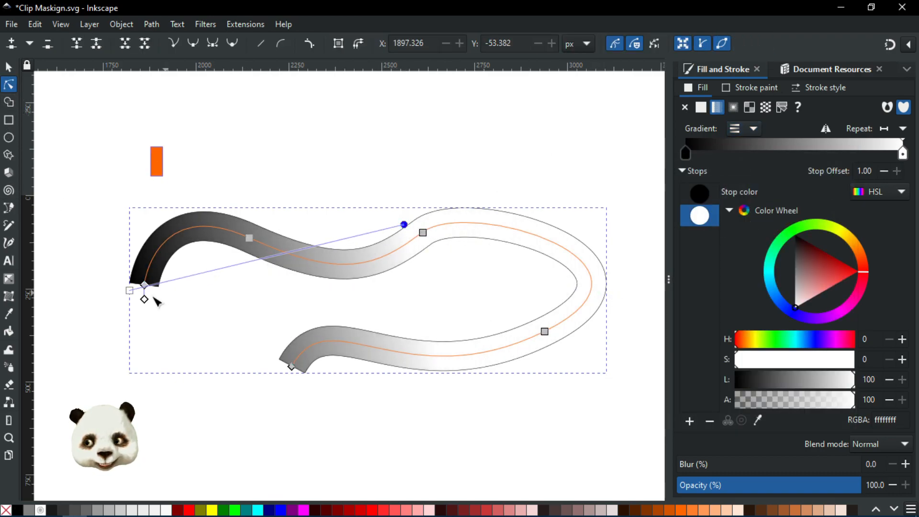
{"action": "mouse_move", "coordinate": [132, 294]}
{"action": "left_mouse_down"}
{"action": "mouse_move", "coordinate": [410, 378]}
{"action": "mouse_move", "coordinate": [406, 346]}
{"action": "left_mouse_up"}
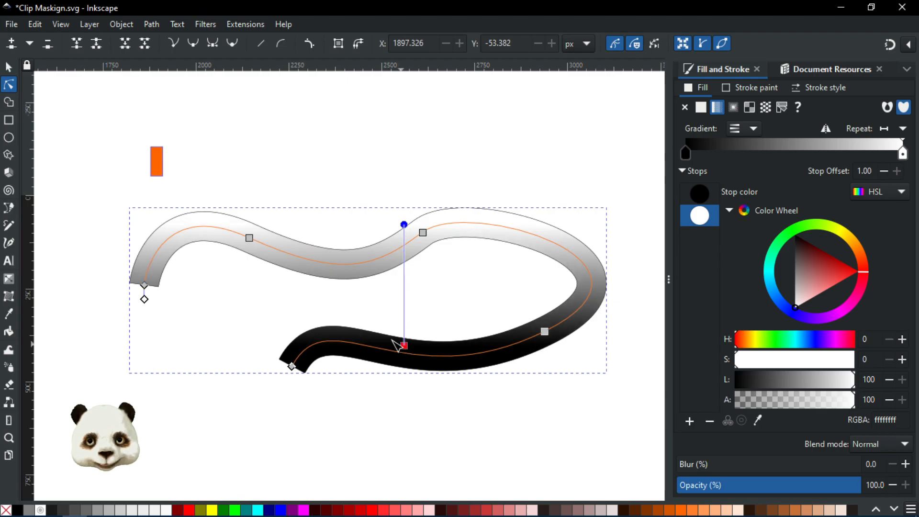
Apply a vertical linear gradient to the small rectangle, running from orange at its top to transparent near its bottom.
{"action": "left_click", "coordinate": [157, 159]}
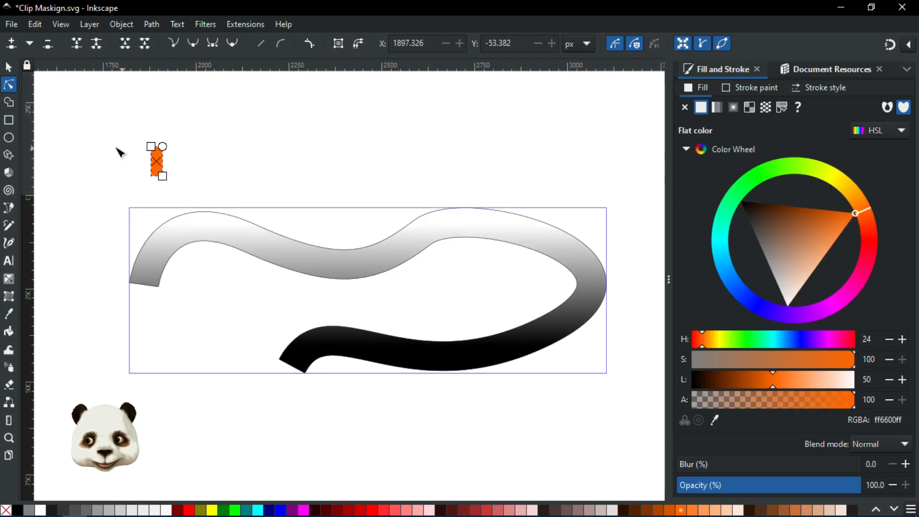
{"action": "scroll", "coordinate": [123, 153], "scroll_direction": "up", "scroll_amount": 2}
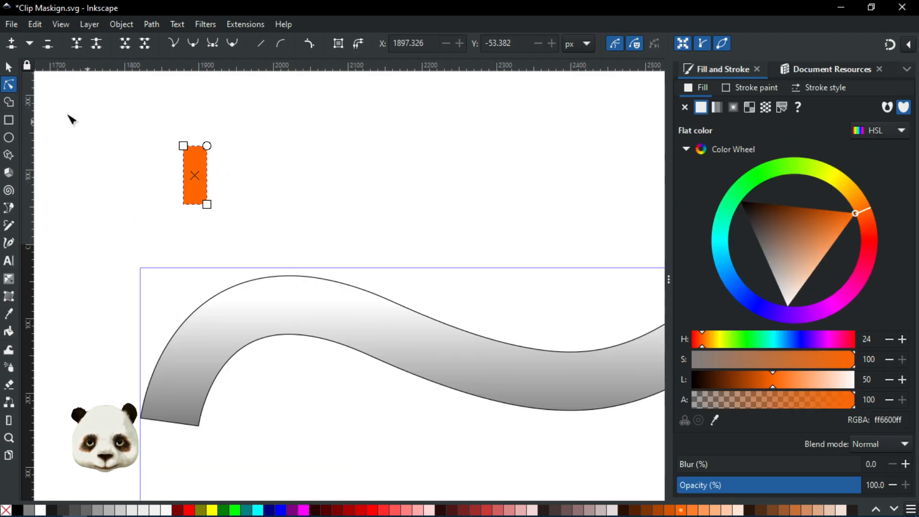
{"action": "key", "text": "g"}
{"action": "left_click_drag", "start_coordinate": [199, 160], "coordinate": [198, 194]}
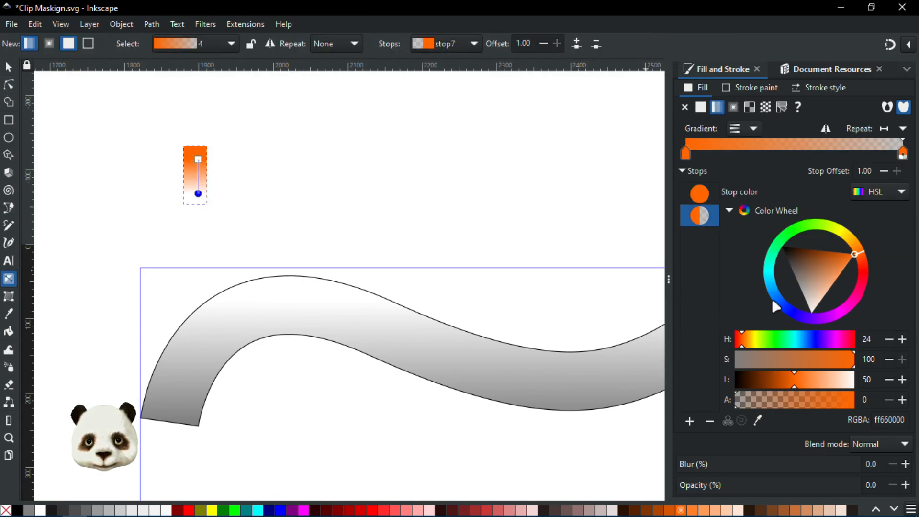
Change the end stop of the small rectangle's gradient to opaque dark brown with lightness 28 and alpha 100.
{"action": "left_click_drag", "start_coordinate": [781, 386], "coordinate": [768, 380]}
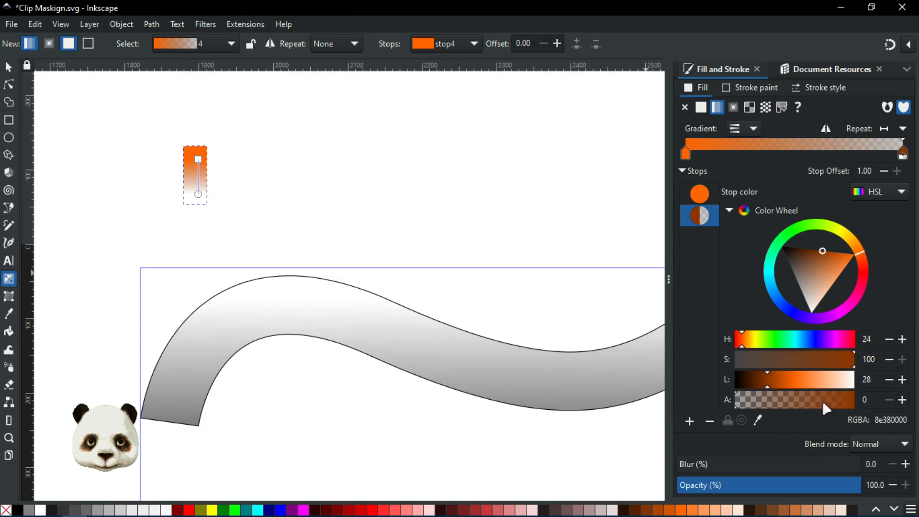
{"action": "left_click_drag", "start_coordinate": [822, 399], "coordinate": [857, 399]}
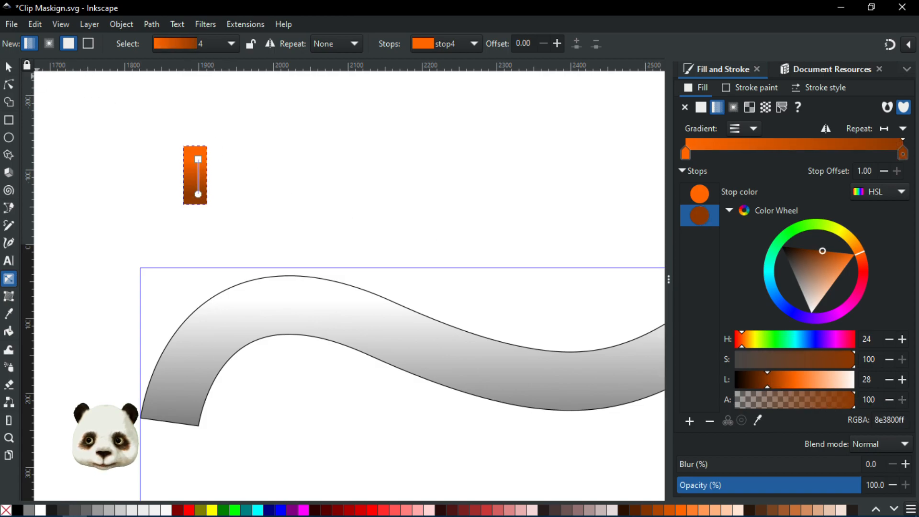
{"action": "key", "text": "s"}
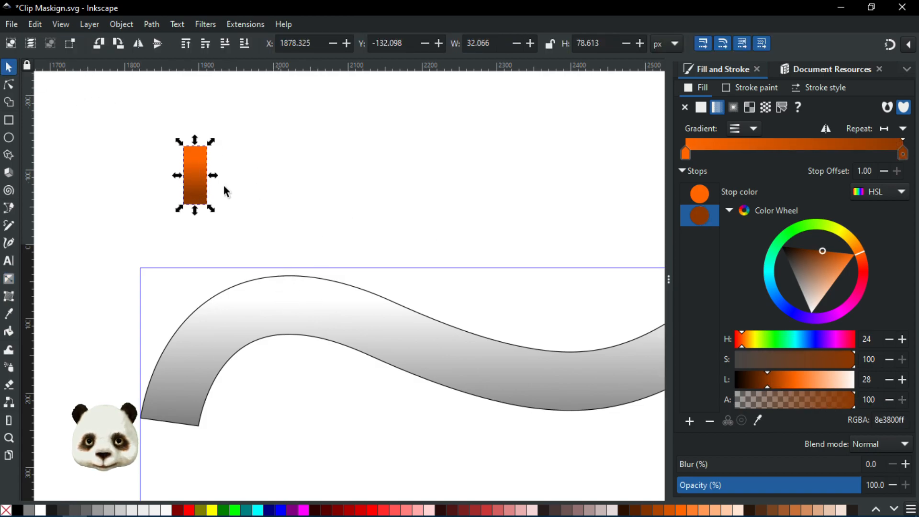
Fill the curved band with the orange-to-brown linear gradient 4.
{"action": "left_click", "coordinate": [339, 325]}
{"action": "left_click", "coordinate": [745, 129]}
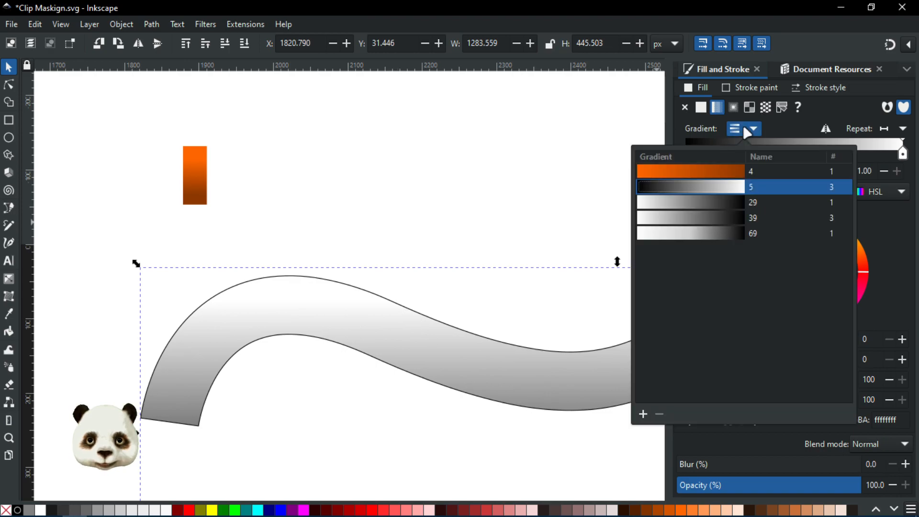
{"action": "left_click", "coordinate": [727, 172]}
Examine how the orange-to-brown gradient runs across the whole curved band compared with the small rectangle.
{"action": "scroll", "coordinate": [476, 185], "scroll_direction": "down", "scroll_amount": 5}
{"action": "scroll", "coordinate": [476, 184], "scroll_direction": "down", "scroll_amount": 1}
{"action": "left_click_drag", "start_coordinate": [550, 160], "coordinate": [420, 228]}
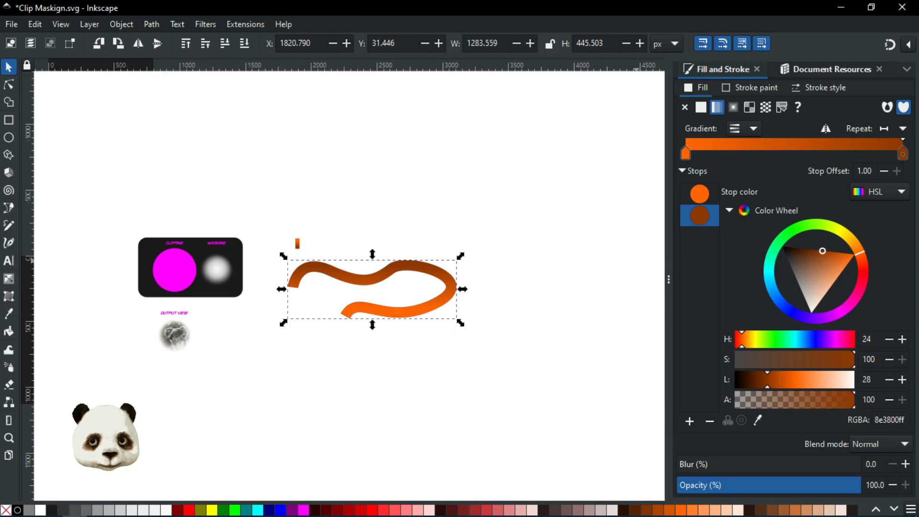
{"action": "scroll", "coordinate": [306, 268], "scroll_direction": "up", "scroll_amount": 5}
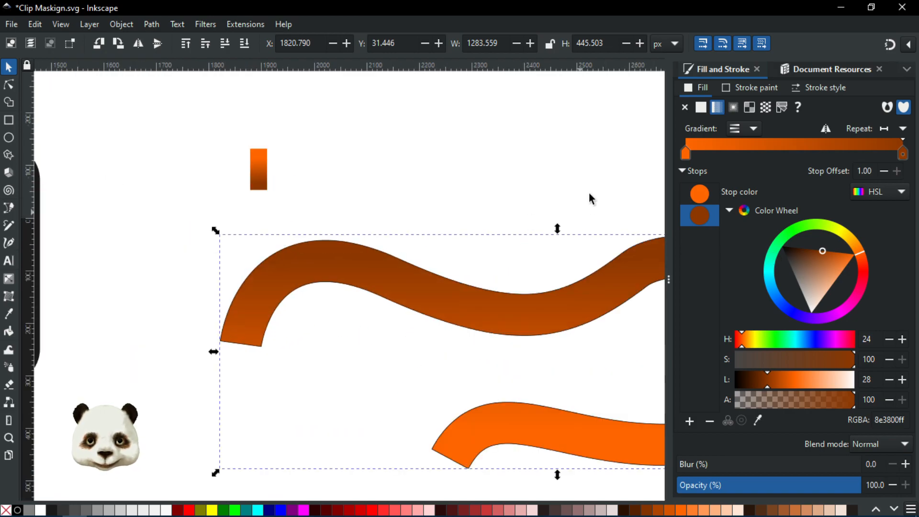
{"action": "left_click_drag", "start_coordinate": [591, 199], "coordinate": [418, 184]}
{"action": "scroll", "coordinate": [218, 300], "scroll_direction": "down", "scroll_amount": 3}
{"action": "scroll", "coordinate": [191, 302], "scroll_direction": "up", "scroll_amount": 2}
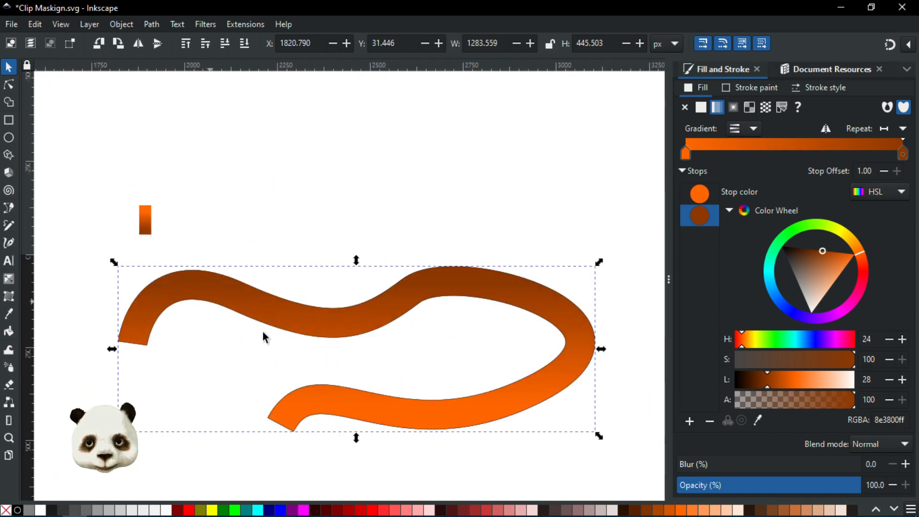
{"action": "scroll", "coordinate": [203, 294], "scroll_direction": "up", "scroll_amount": 1}
{"action": "left_click_drag", "start_coordinate": [513, 239], "coordinate": [454, 226]}
{"action": "scroll", "coordinate": [453, 226], "scroll_direction": "down", "scroll_amount": 1}
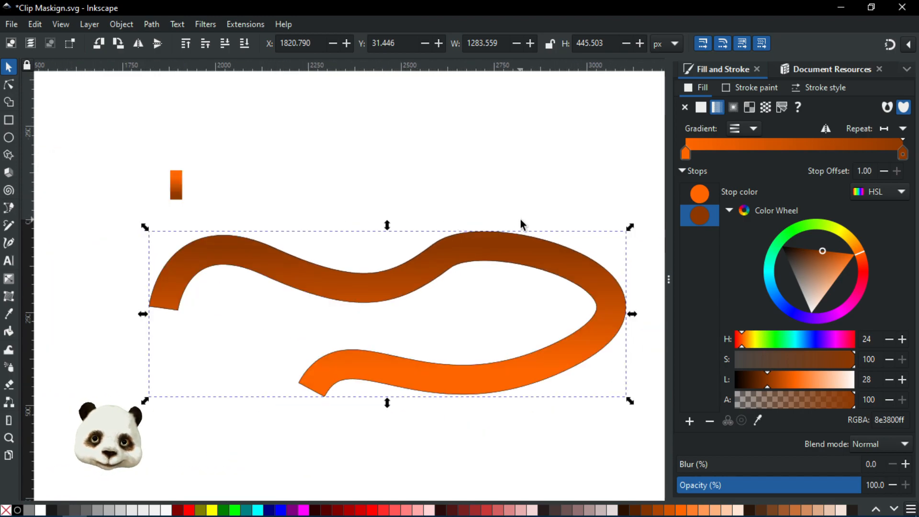
{"action": "left_click_drag", "start_coordinate": [558, 222], "coordinate": [542, 216]}
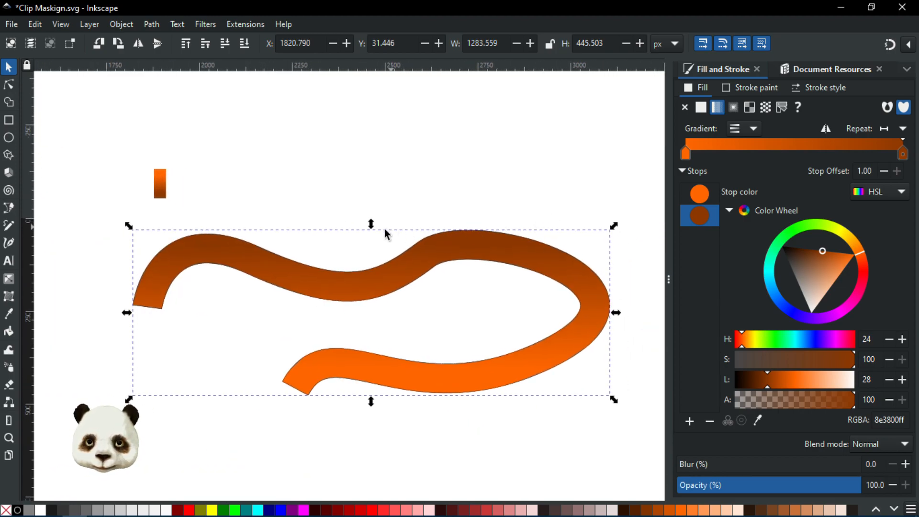
Delete the Pattern Along Path effect from the band and remove the fill from the remaining curve.
{"action": "left_click", "coordinate": [336, 297]}
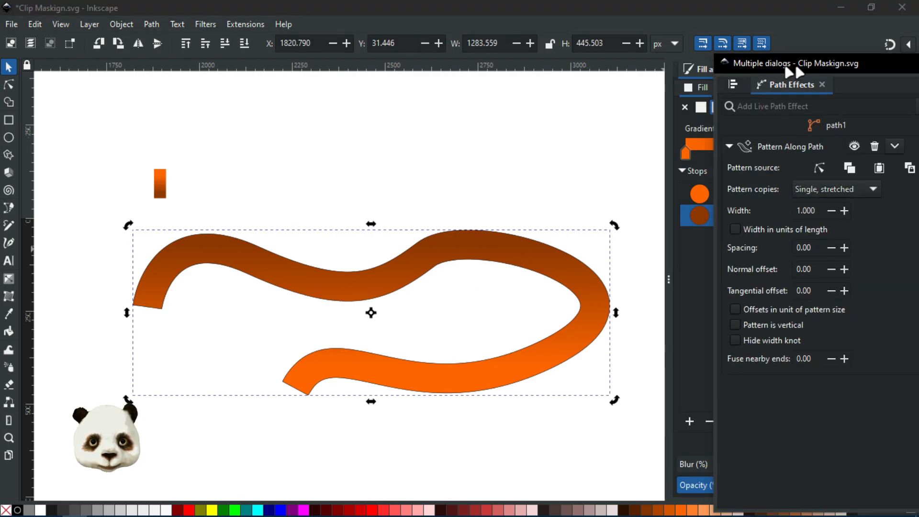
{"action": "left_click_drag", "start_coordinate": [791, 65], "coordinate": [737, 64]}
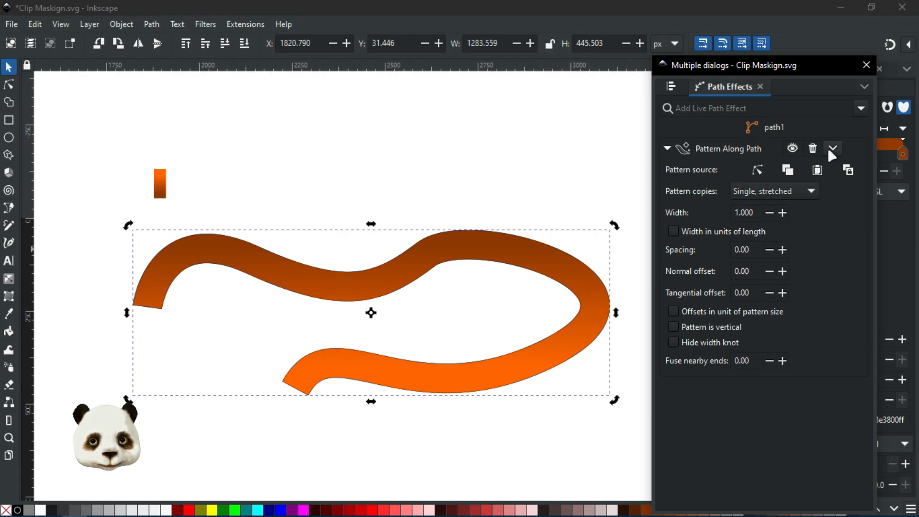
{"action": "left_click", "coordinate": [813, 149]}
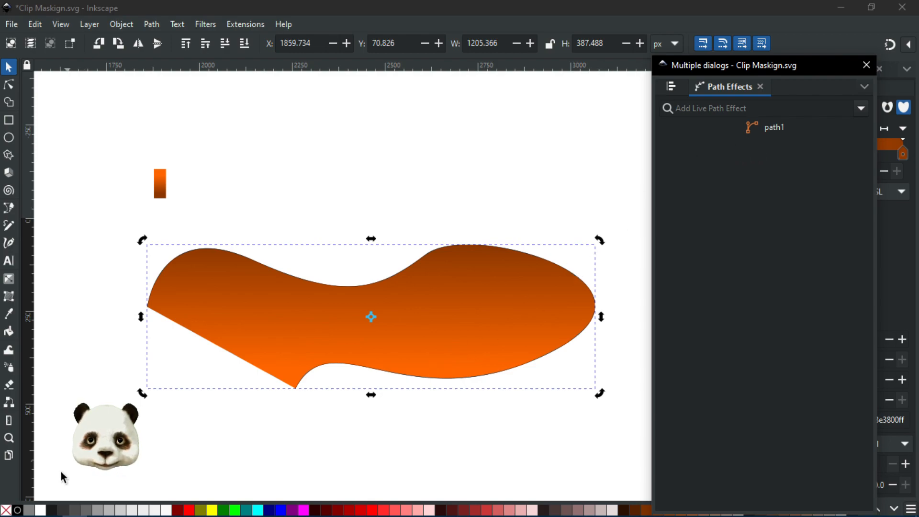
{"action": "left_click", "coordinate": [5, 509]}
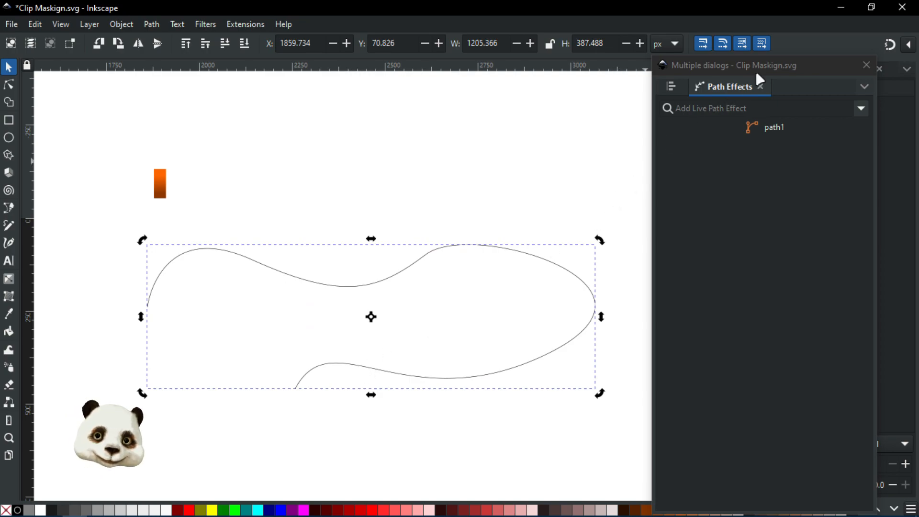
{"action": "left_click_drag", "start_coordinate": [750, 77], "coordinate": [916, 67]}
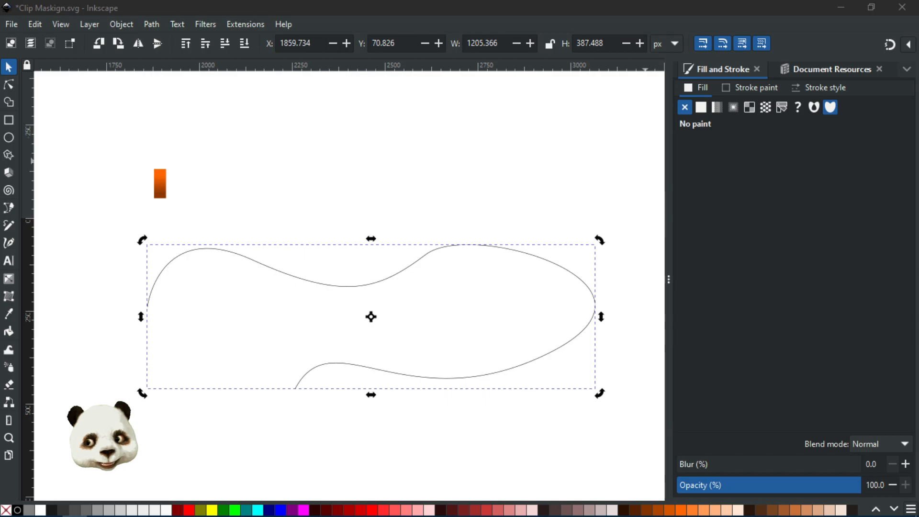
Narrow the small gradient rectangle to about 23 px wide by moving the nodes of its right edge inward.
{"action": "left_click", "coordinate": [159, 183]}
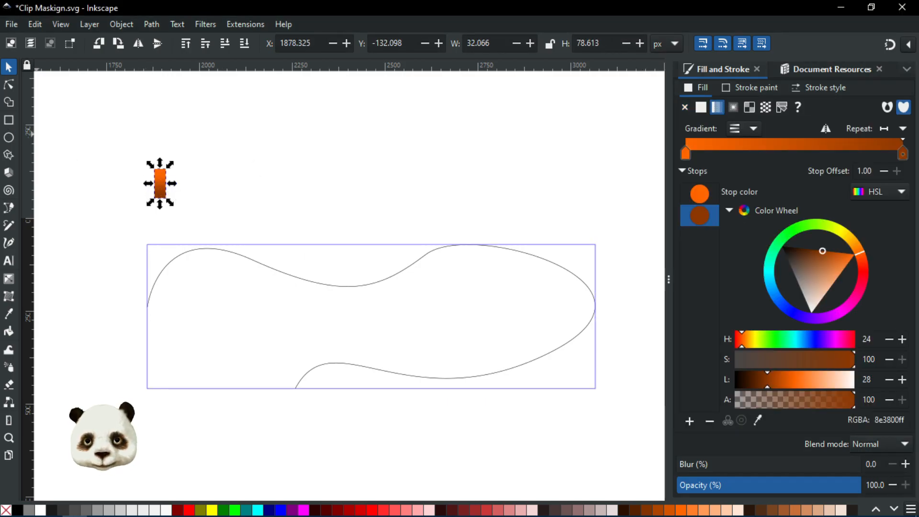
{"action": "left_click", "coordinate": [9, 85]}
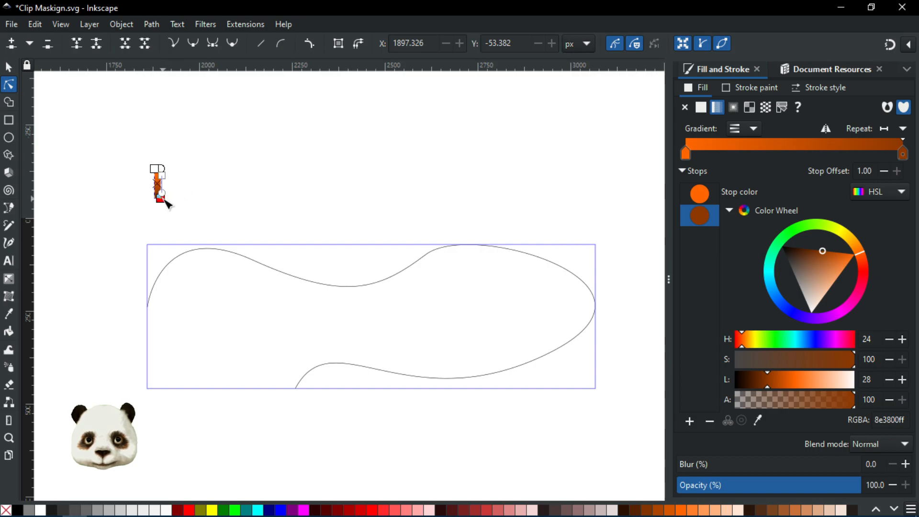
{"action": "left_click", "coordinate": [171, 181]}
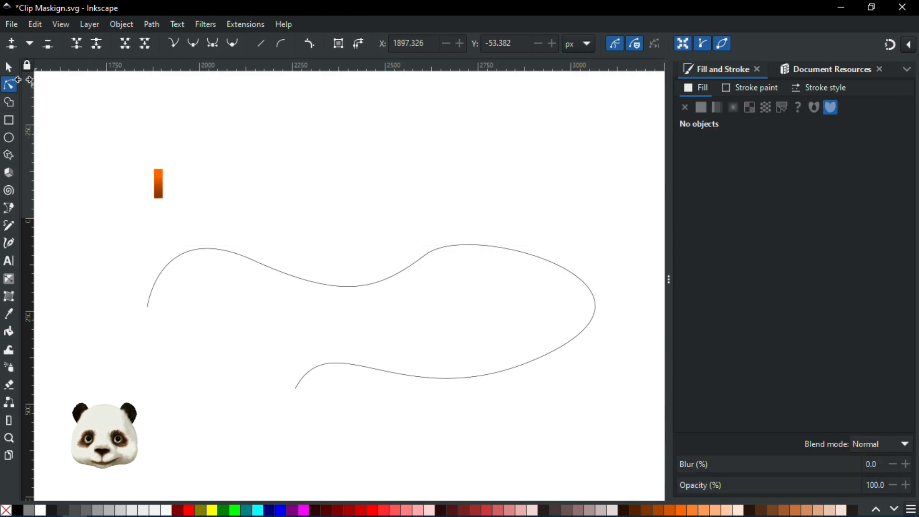
{"action": "left_click", "coordinate": [10, 69]}
Try to scatter the small rectangle along the curve using the Scatter extension with live preview.
{"action": "left_click", "coordinate": [158, 189]}
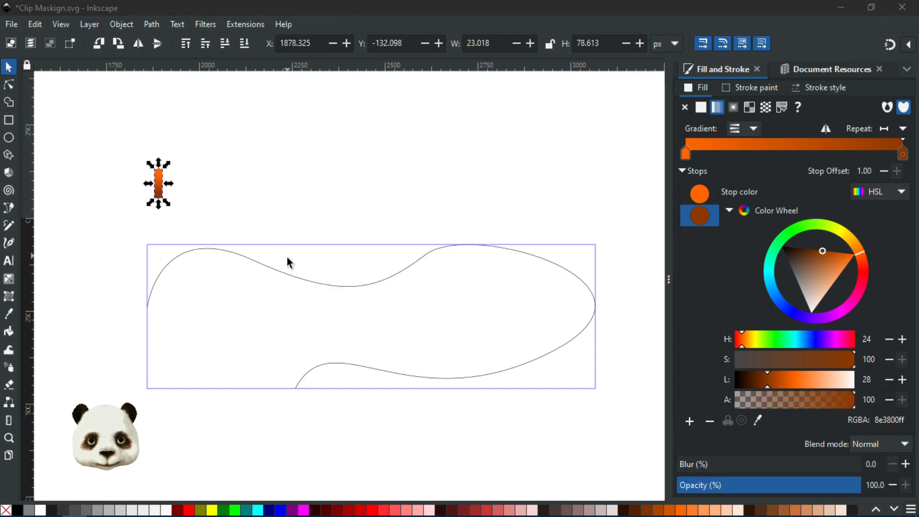
{"action": "left_click", "coordinate": [259, 263], "text": "shift"}
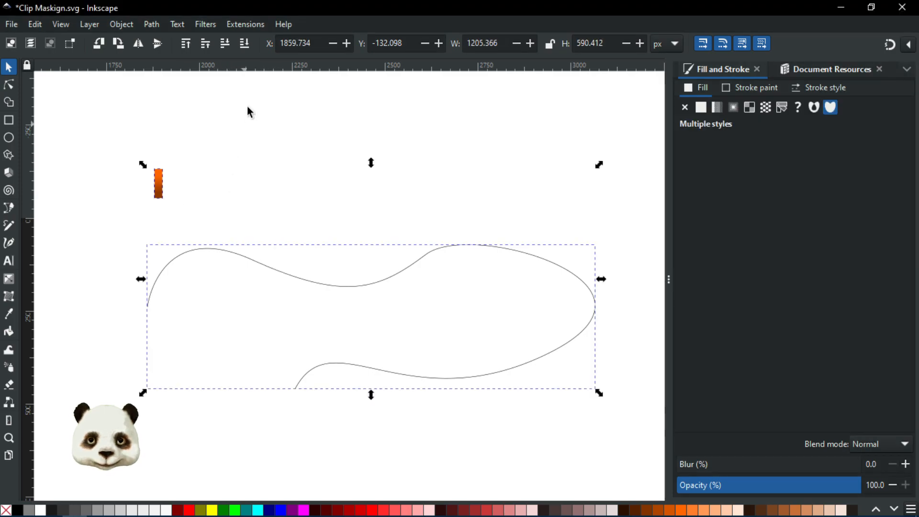
{"action": "left_click", "coordinate": [240, 25]}
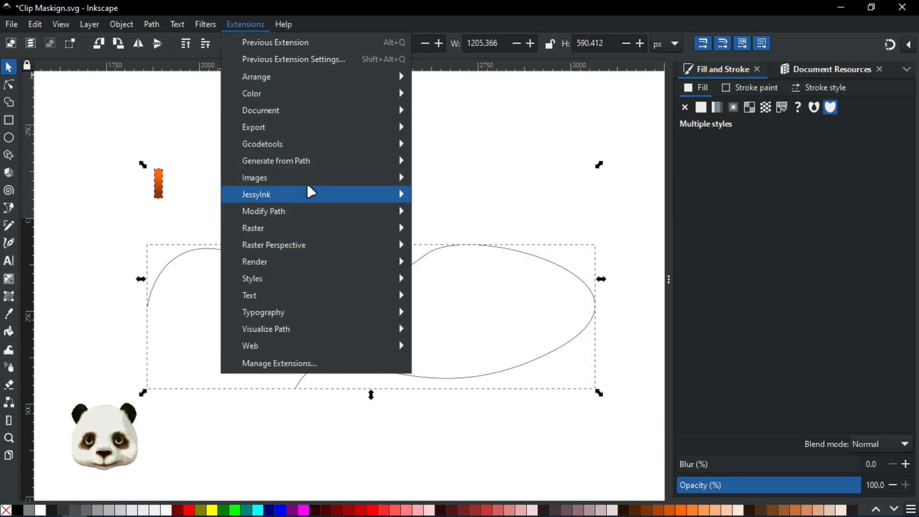
{"action": "mouse_move", "coordinate": [310, 157]}
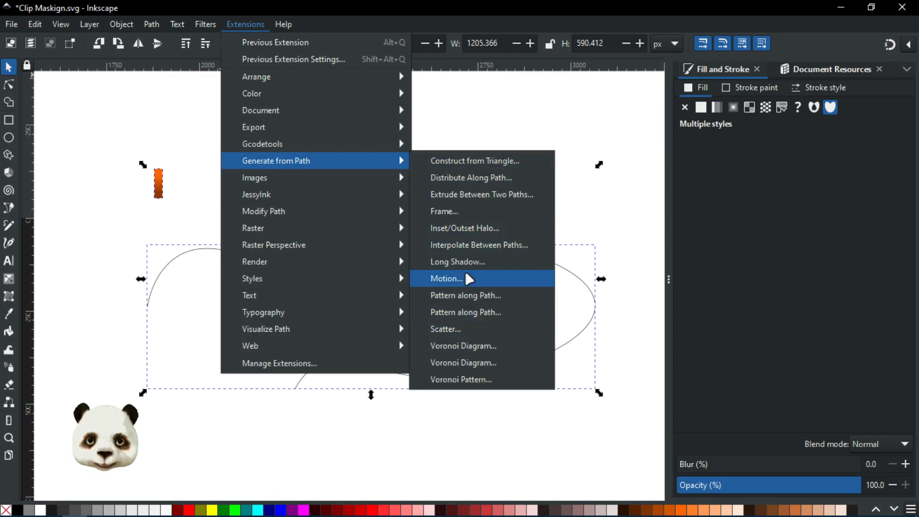
{"action": "left_click", "coordinate": [449, 331]}
{"action": "left_click_drag", "start_coordinate": [132, 33], "coordinate": [645, 75]}
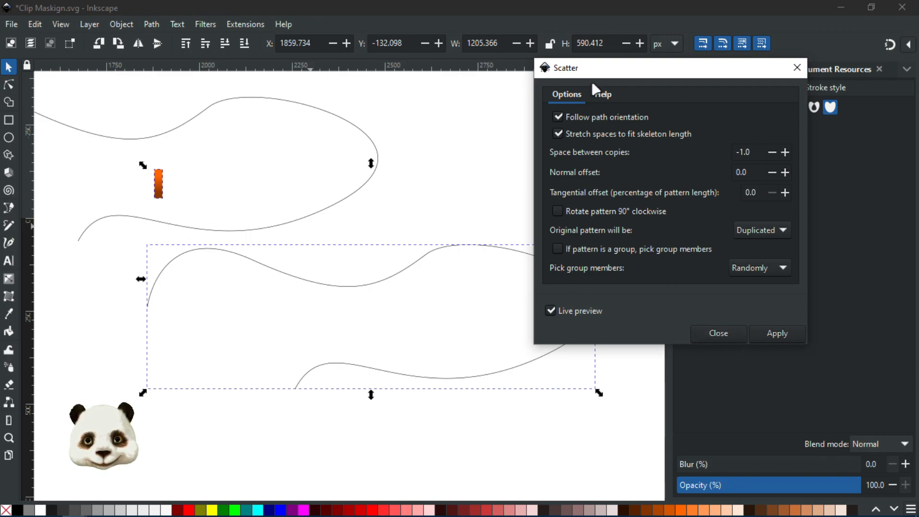
Read the Scatter extension's help text and close the dialog without applying.
{"action": "left_click", "coordinate": [600, 94]}
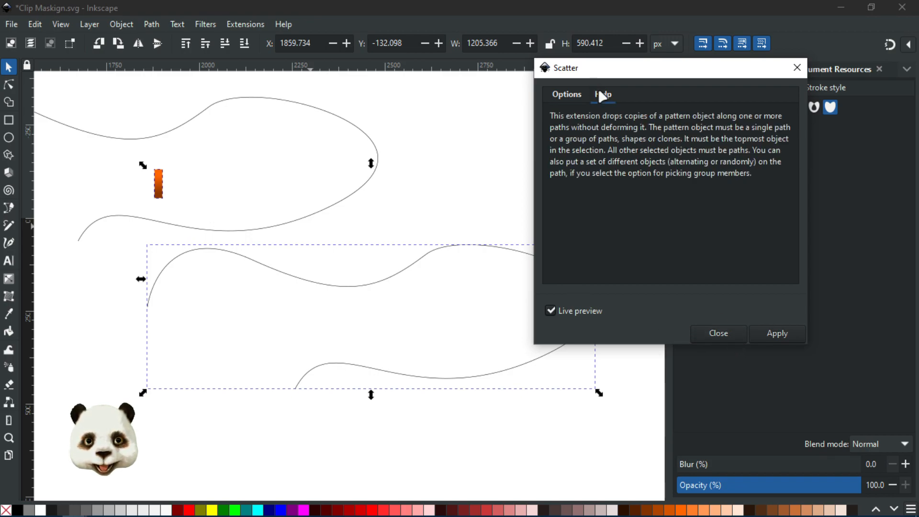
{"action": "left_click", "coordinate": [566, 95]}
{"action": "left_click", "coordinate": [714, 331]}
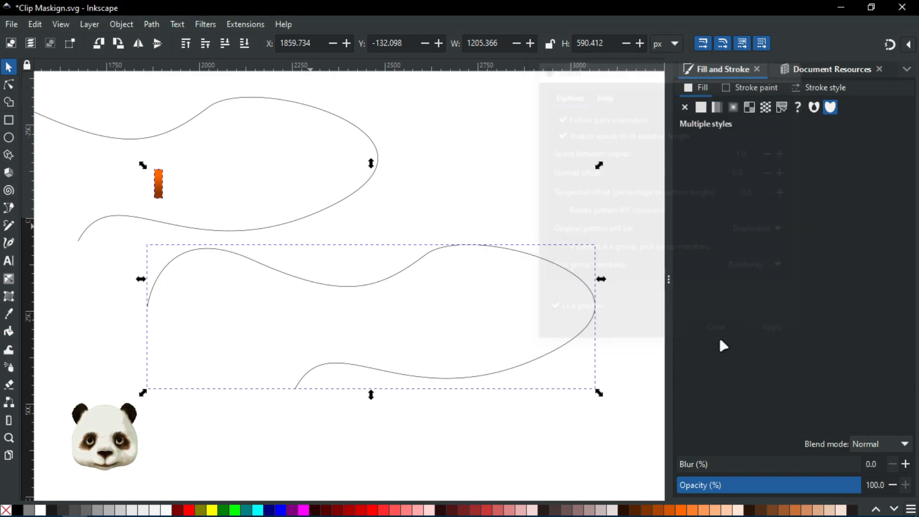
Move path1 below rect1 in the object stacking order and clear the Layers and Objects dialog out of the way.
{"action": "key", "text": "ctrl+shift+l"}
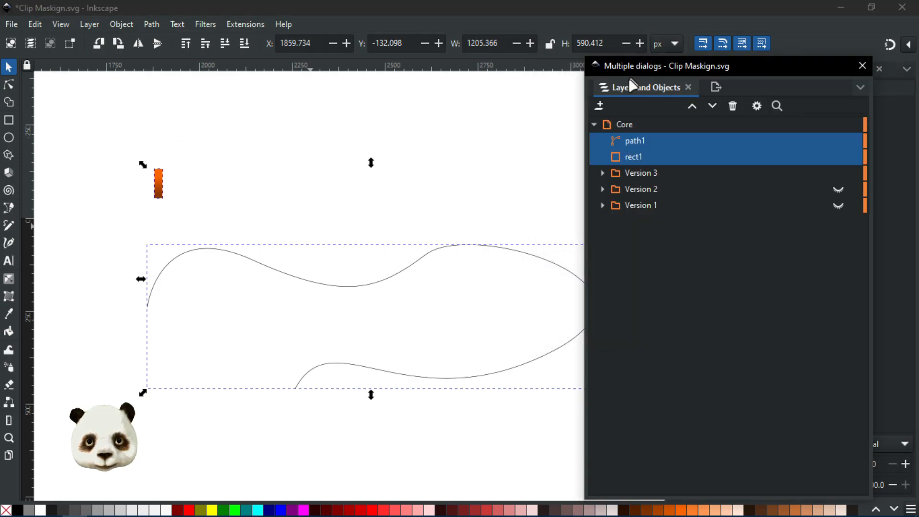
{"action": "left_click", "coordinate": [649, 152]}
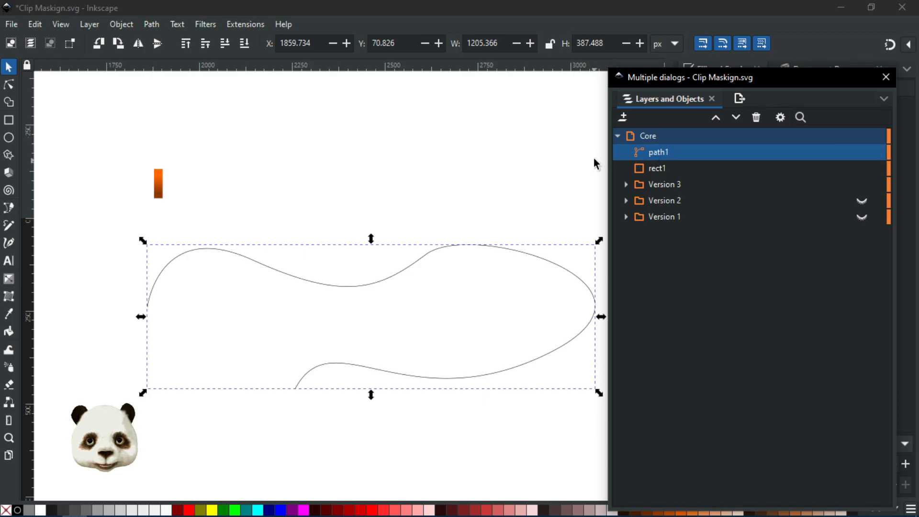
{"action": "key", "text": "Page_Down"}
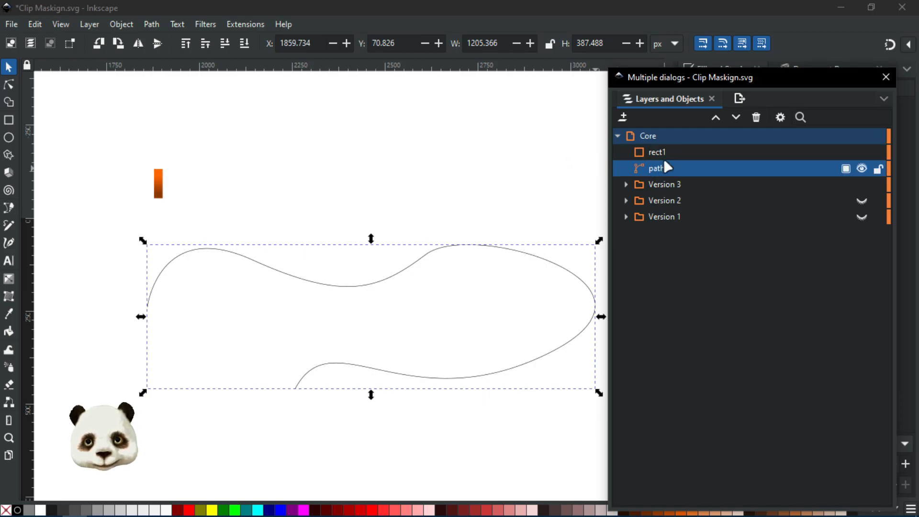
{"action": "left_click_drag", "start_coordinate": [685, 81], "coordinate": [890, 89]}
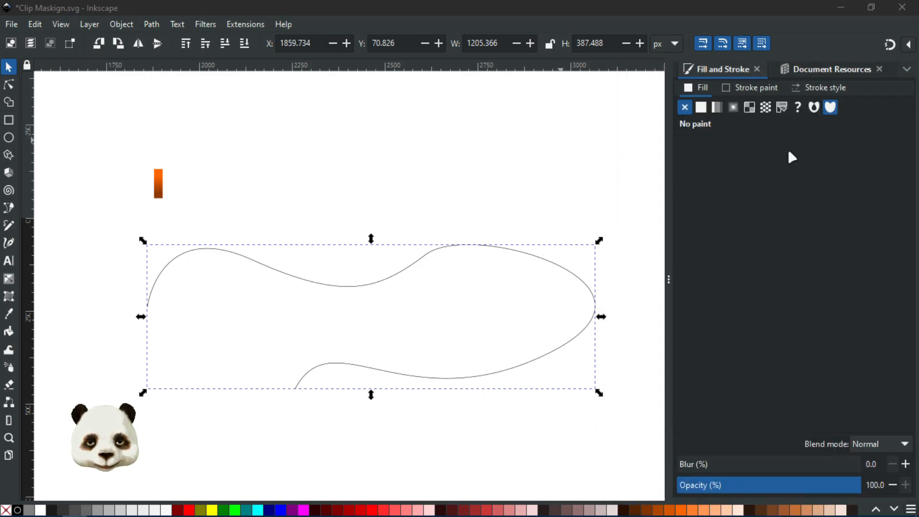
Select the rectangle together with the curve and preview the Scatter extension live, with its dialog moved off the drawing.
{"action": "left_click", "coordinate": [159, 190], "text": "shift"}
{"action": "left_click", "coordinate": [238, 24]}
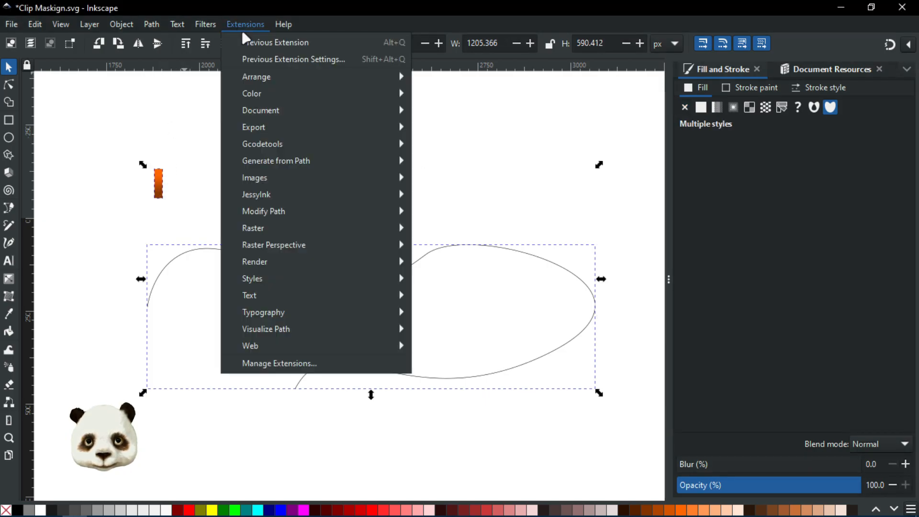
{"action": "mouse_move", "coordinate": [295, 163]}
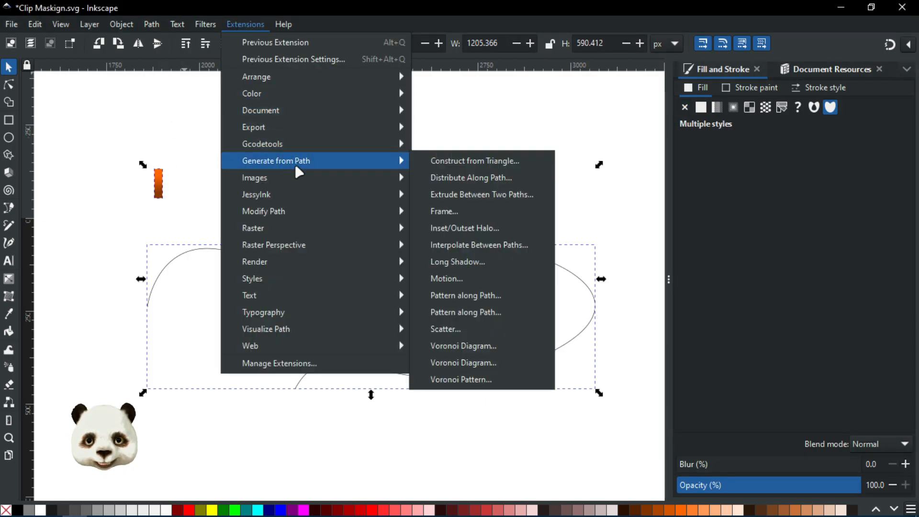
{"action": "left_click", "coordinate": [459, 329]}
{"action": "left_click", "coordinate": [57, 289]}
{"action": "left_click_drag", "start_coordinate": [180, 52], "coordinate": [753, 56]}
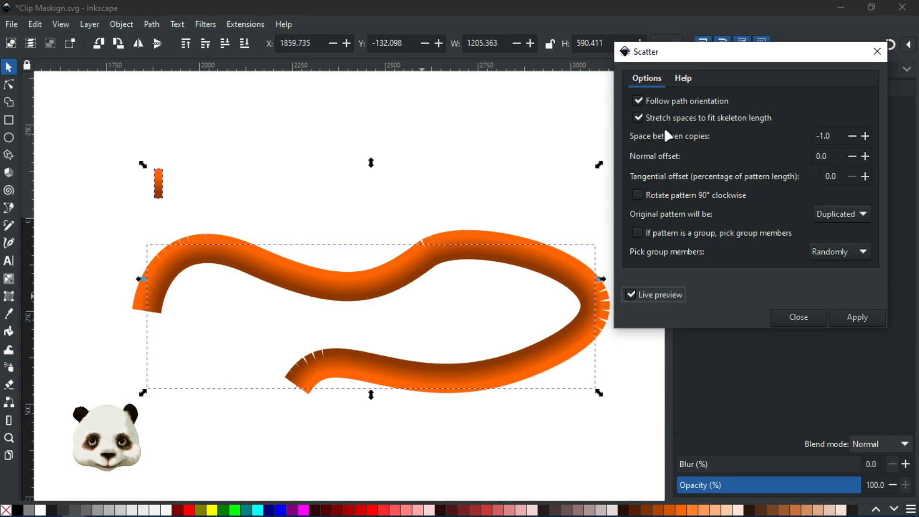
Toggle stretching spaces to fit the skeleton length off and back on, and set the space between copies to -5.0.
{"action": "left_click", "coordinate": [639, 118]}
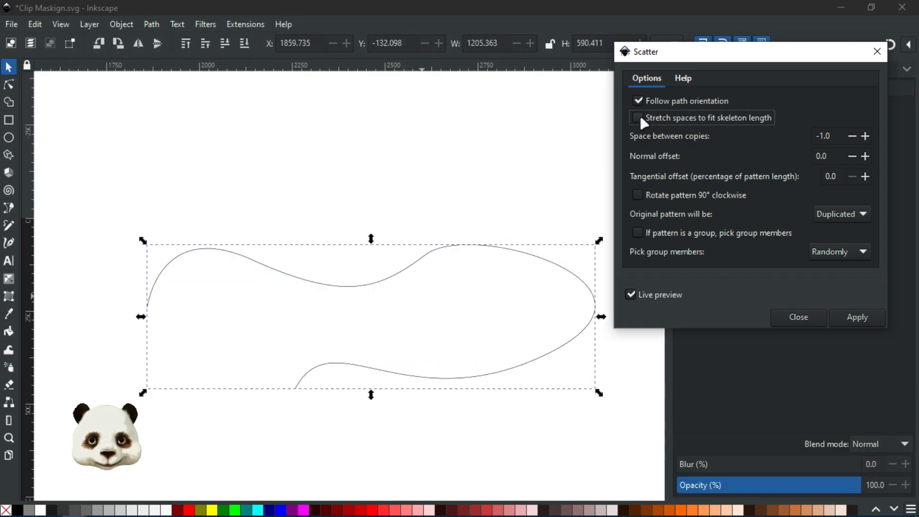
{"action": "left_click", "coordinate": [639, 115]}
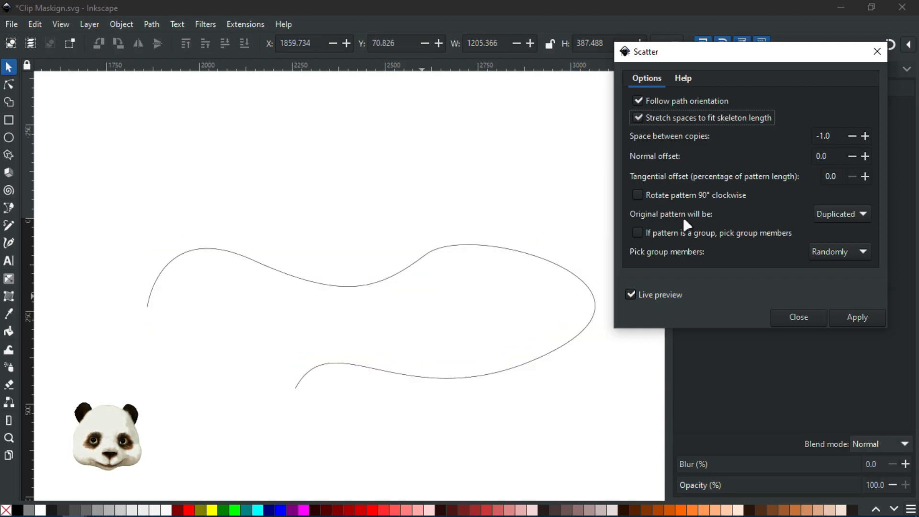
{"action": "left_click_drag", "start_coordinate": [832, 136], "coordinate": [822, 138]}
{"action": "left_click", "coordinate": [825, 135]}
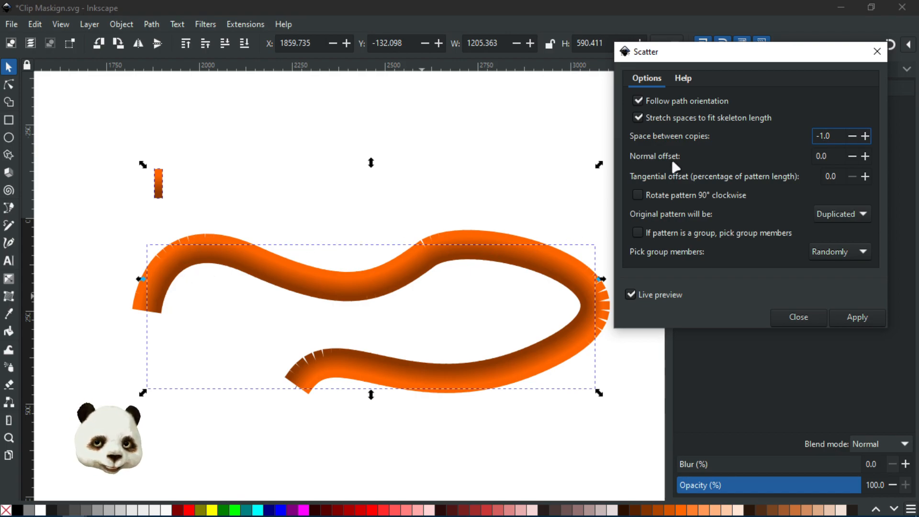
{"action": "key", "text": "BackSpace"}
{"action": "type", "text": "5"}
{"action": "left_click", "coordinate": [841, 156]}
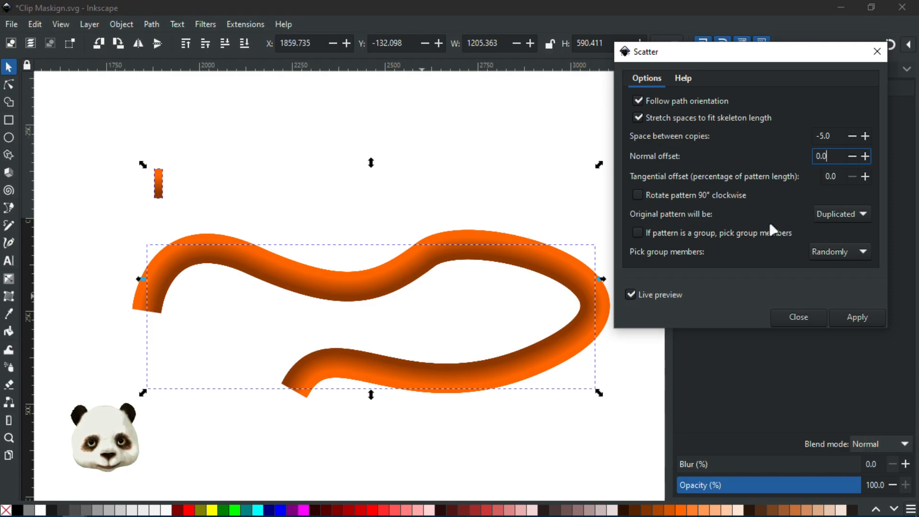
Try a space between copies of -7.0 in the Scatter preview and dismiss the message.
{"action": "left_click", "coordinate": [823, 136]}
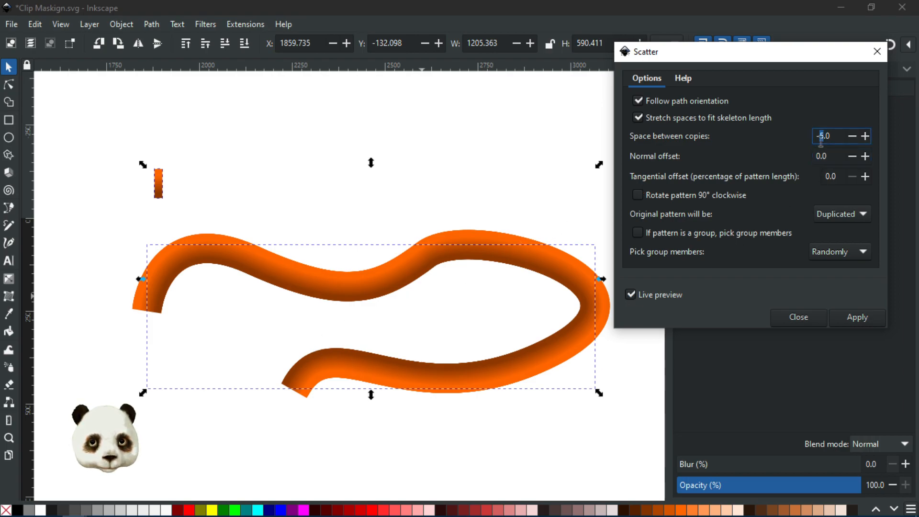
{"action": "type", "text": "7"}
{"action": "left_click", "coordinate": [823, 156]}
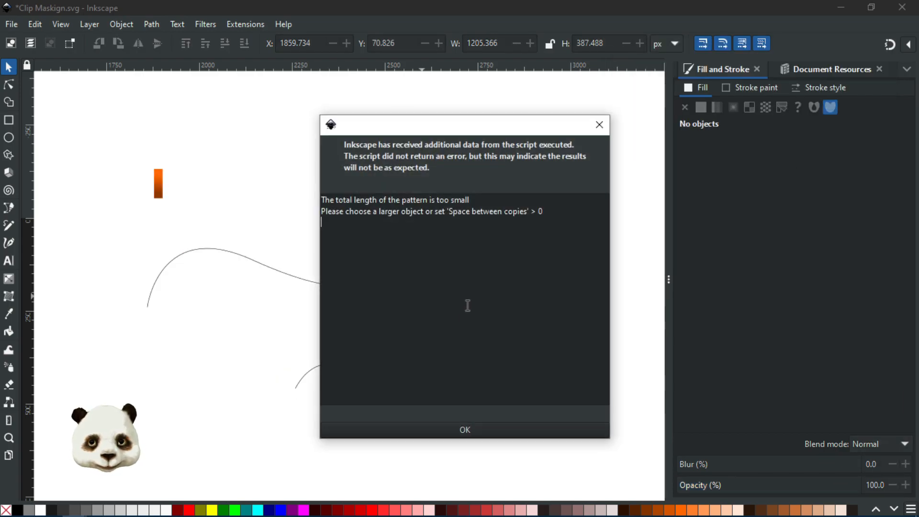
{"action": "left_click", "coordinate": [439, 429]}
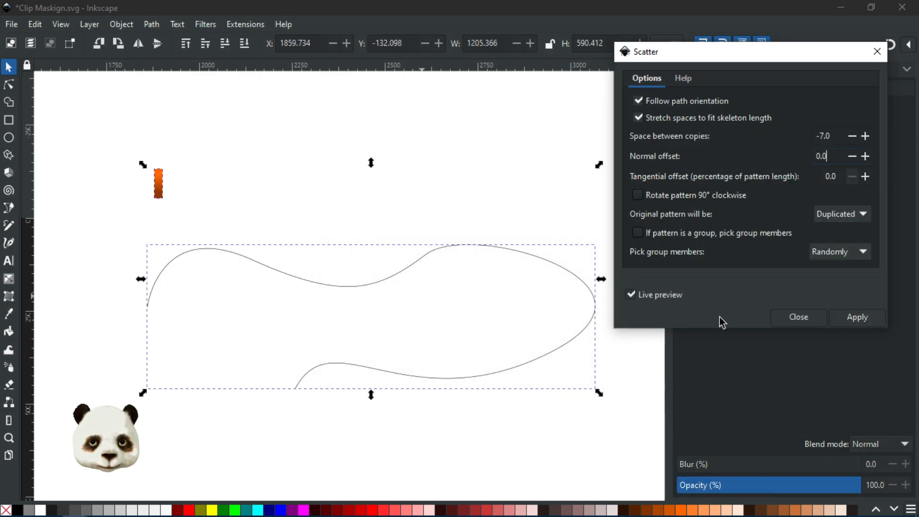
Set the Scatter space between copies to -6.0.
{"action": "double_click", "coordinate": [823, 136]}
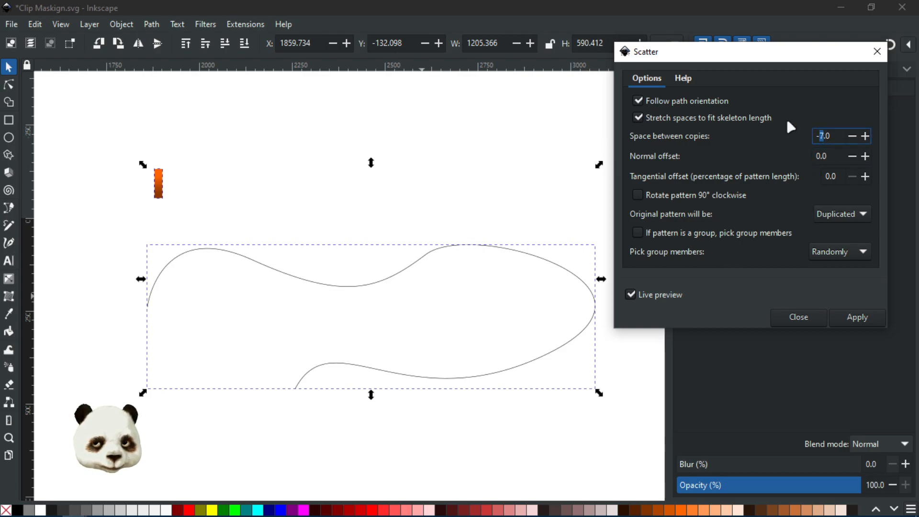
{"action": "type", "text": "6"}
{"action": "left_click", "coordinate": [830, 155]}
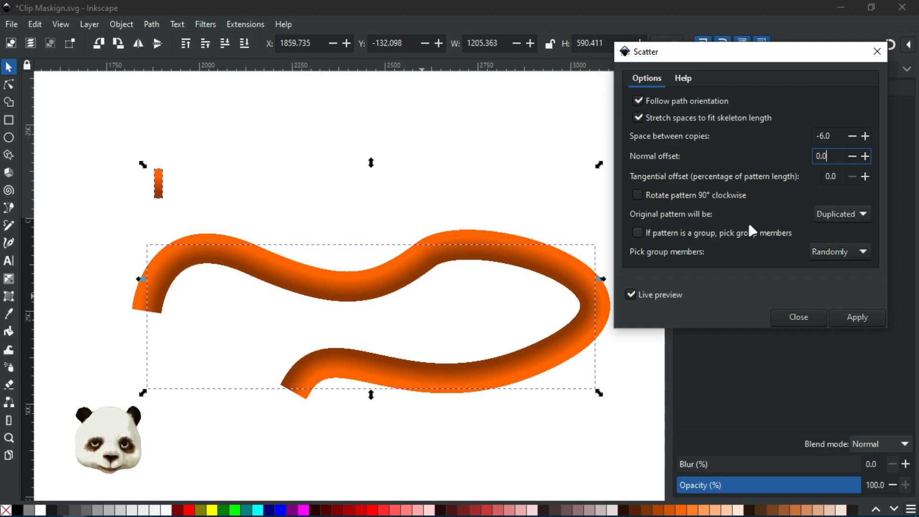
Keep pattern rotation off and the original pattern Duplicated, apply Scatter along the curve and close its dialog.
{"action": "left_click", "coordinate": [641, 193]}
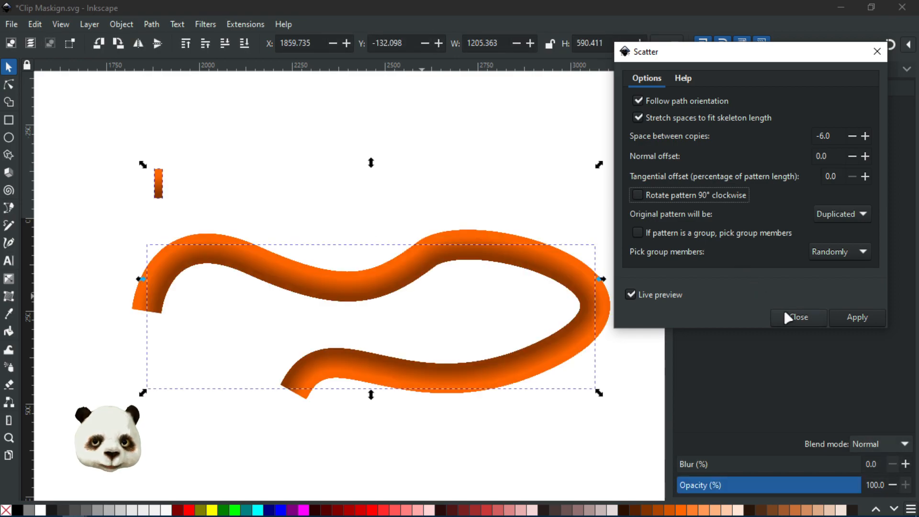
{"action": "left_click", "coordinate": [852, 214]}
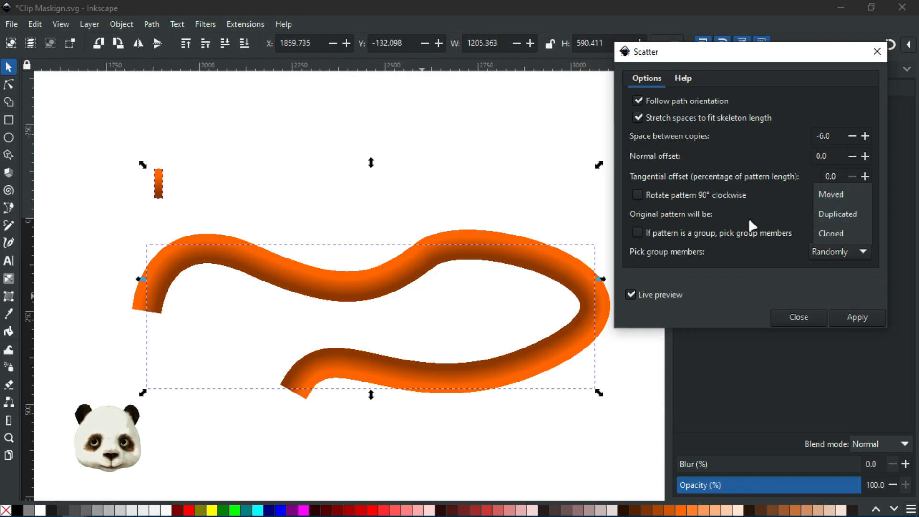
{"action": "key", "text": "Down"}
{"action": "key", "text": "Return"}
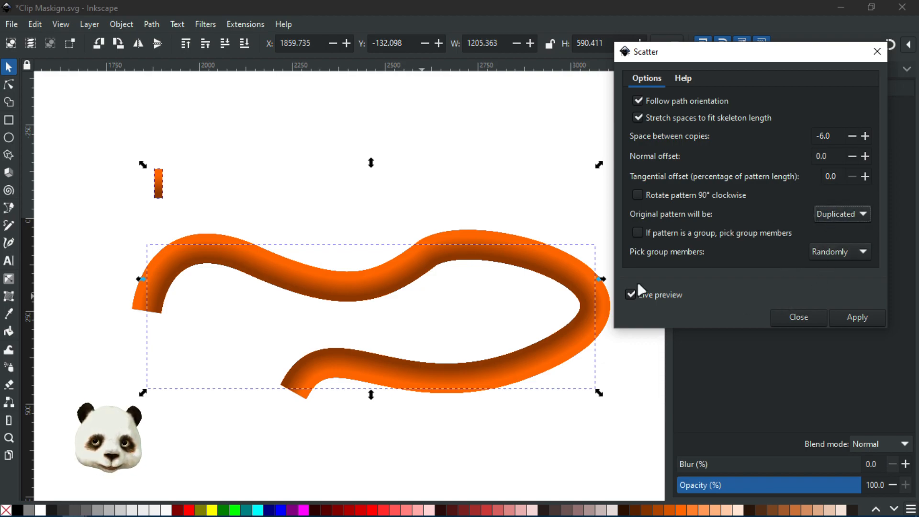
{"action": "left_click", "coordinate": [863, 320]}
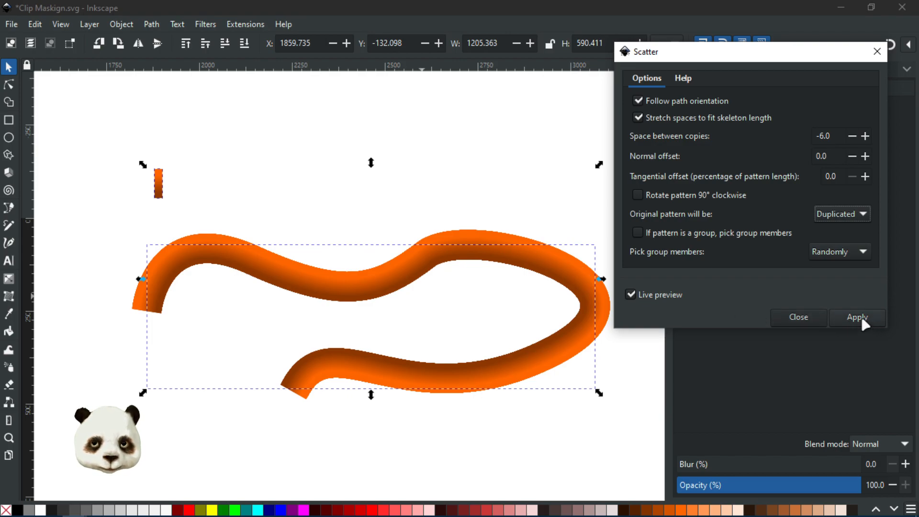
{"action": "left_click", "coordinate": [794, 317]}
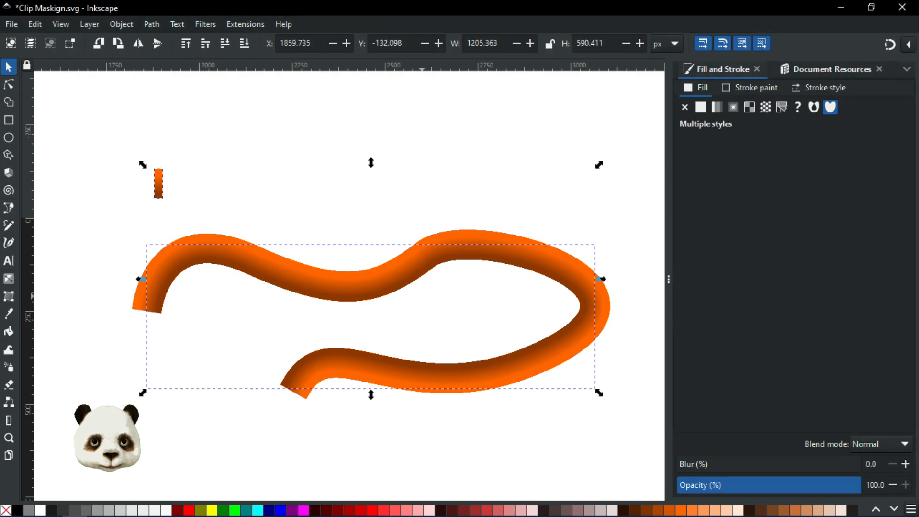
Bring up Layers and Objects beside the drawing to examine the group of scattered rectangles.
{"action": "key", "text": "ctrl+shift+l"}
{"action": "left_click_drag", "start_coordinate": [844, 95], "coordinate": [707, 76]}
{"action": "left_click", "coordinate": [631, 156]}
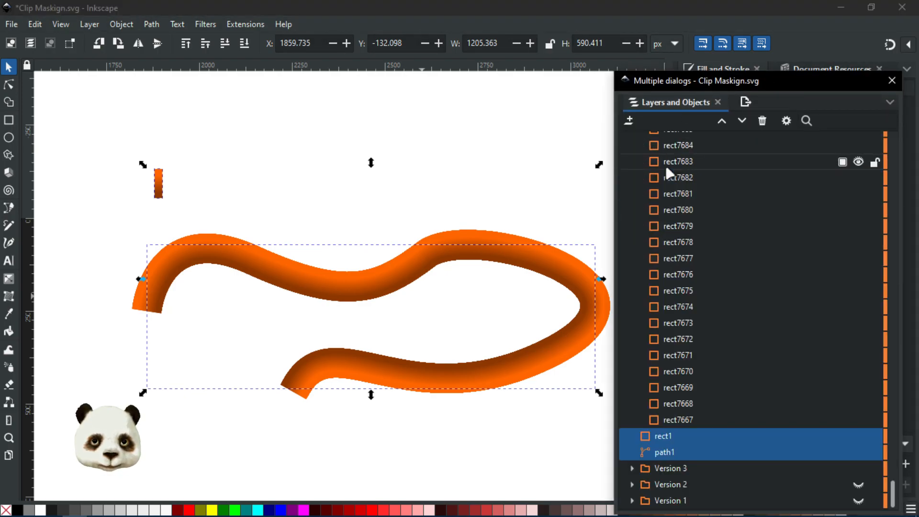
Hide the run of scattered rectangles up to rect7753 at the band's start and undo the hiding.
{"action": "left_click", "coordinate": [722, 338]}
{"action": "scroll", "coordinate": [697, 267], "scroll_direction": "up", "scroll_amount": 15}
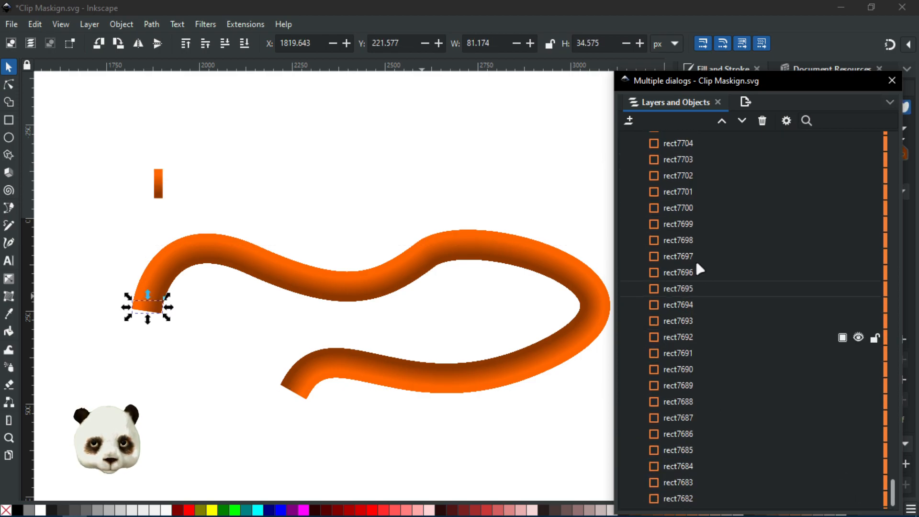
{"action": "scroll", "coordinate": [700, 225], "scroll_direction": "up", "scroll_amount": 4}
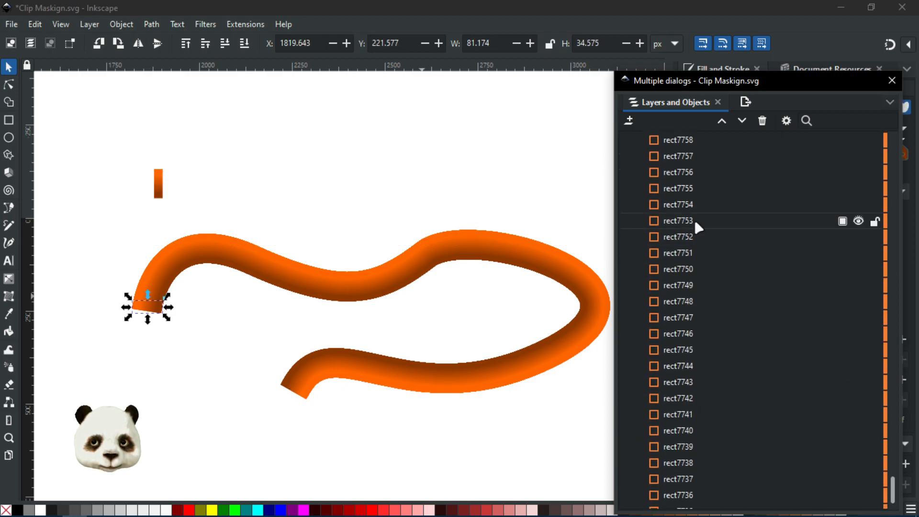
{"action": "left_click", "coordinate": [866, 226], "text": "shift"}
{"action": "left_click", "coordinate": [856, 235]}
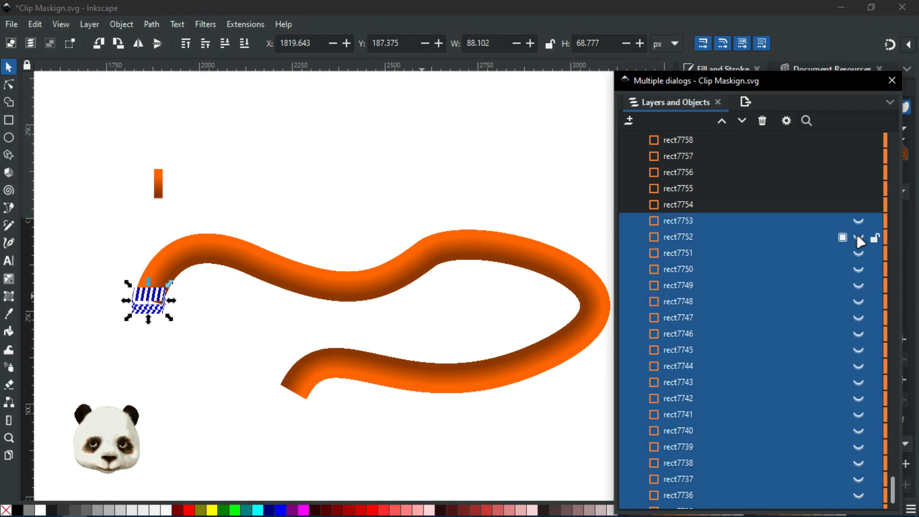
{"action": "left_click", "coordinate": [231, 230]}
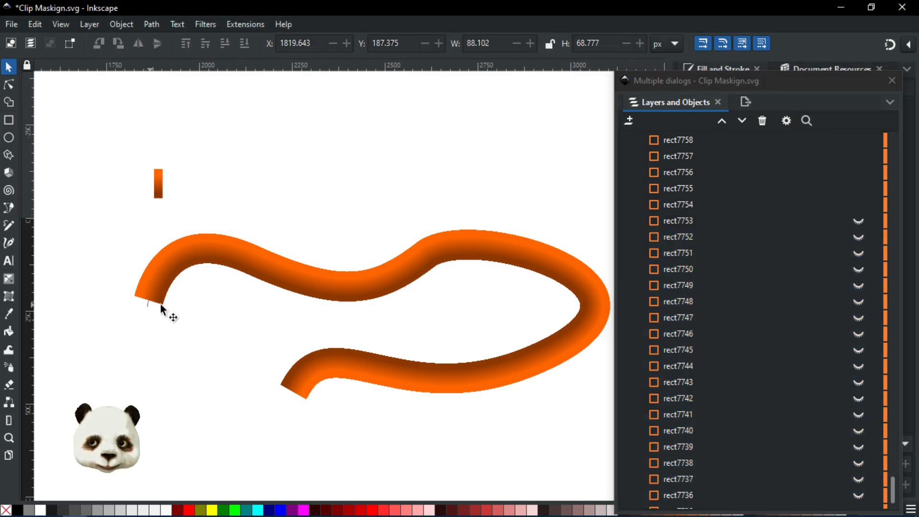
{"action": "key", "text": "ctrl+z"}
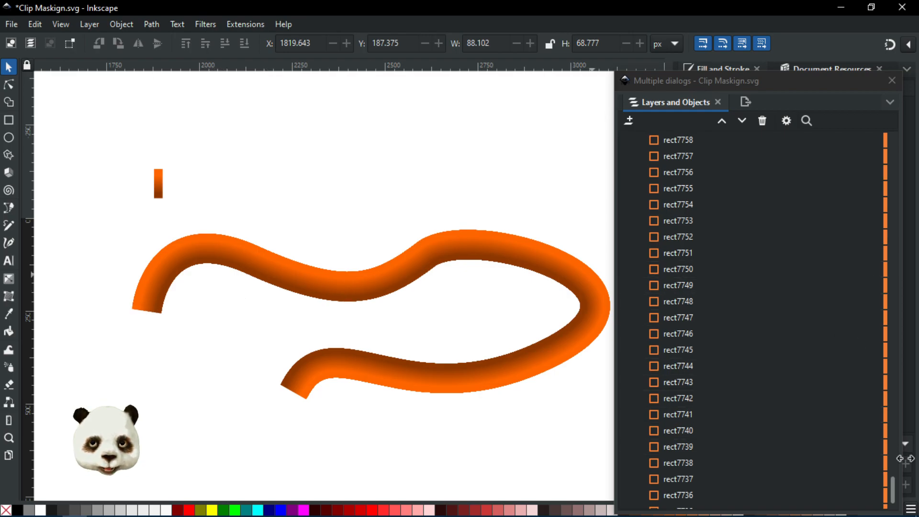
Collapse the group of scattered rectangles in the object list, select the whole band on the canvas and deselect it.
{"action": "left_click_drag", "start_coordinate": [892, 488], "coordinate": [895, 127]}
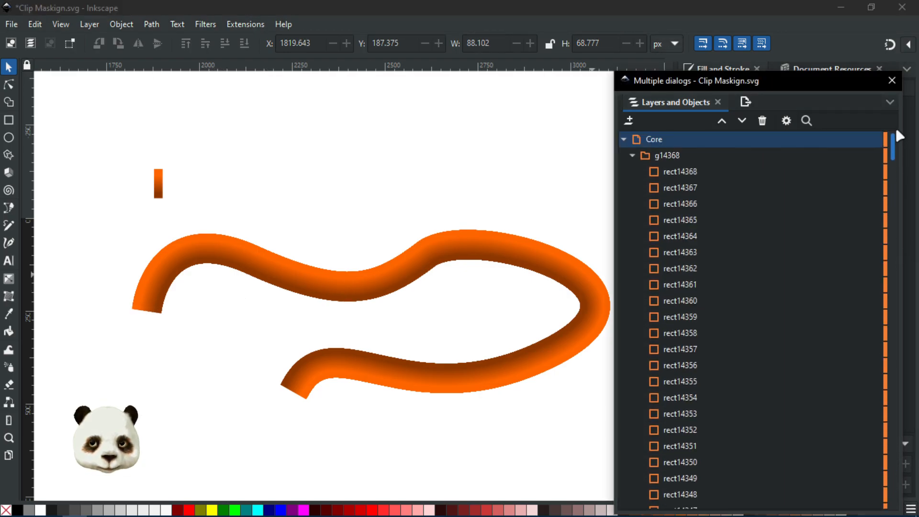
{"action": "left_click", "coordinate": [631, 156]}
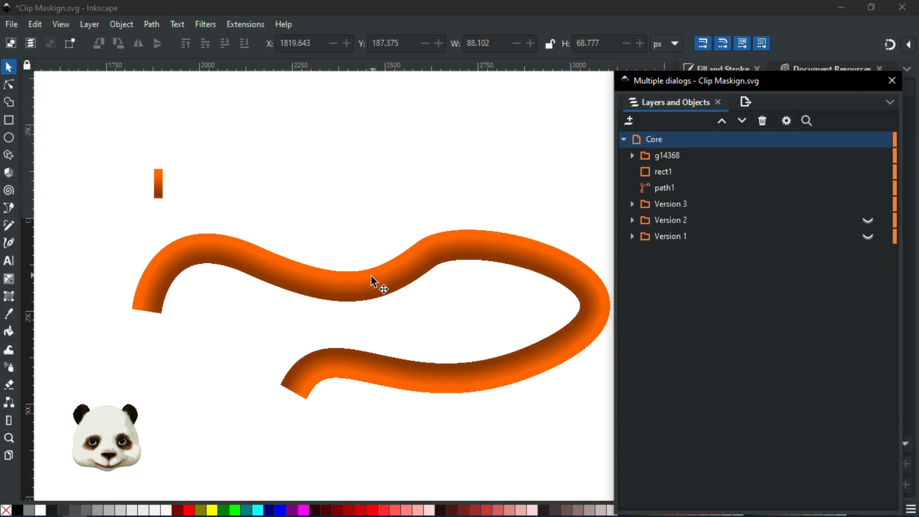
{"action": "left_click", "coordinate": [369, 273]}
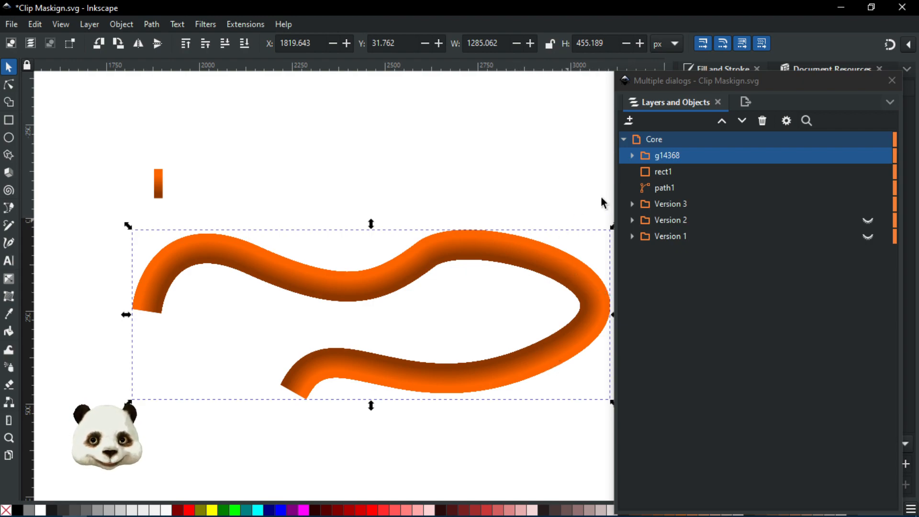
{"action": "left_click", "coordinate": [568, 180]}
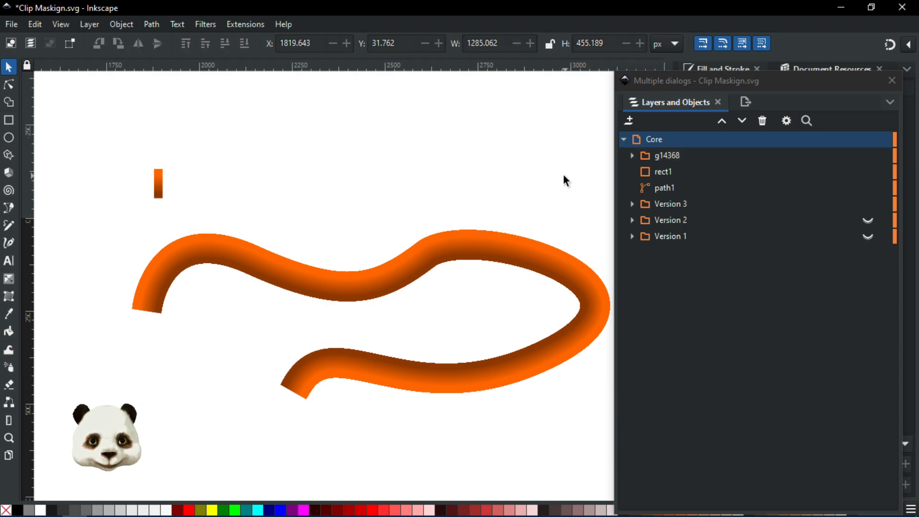
{"action": "left_click_drag", "start_coordinate": [543, 166], "coordinate": [468, 143]}
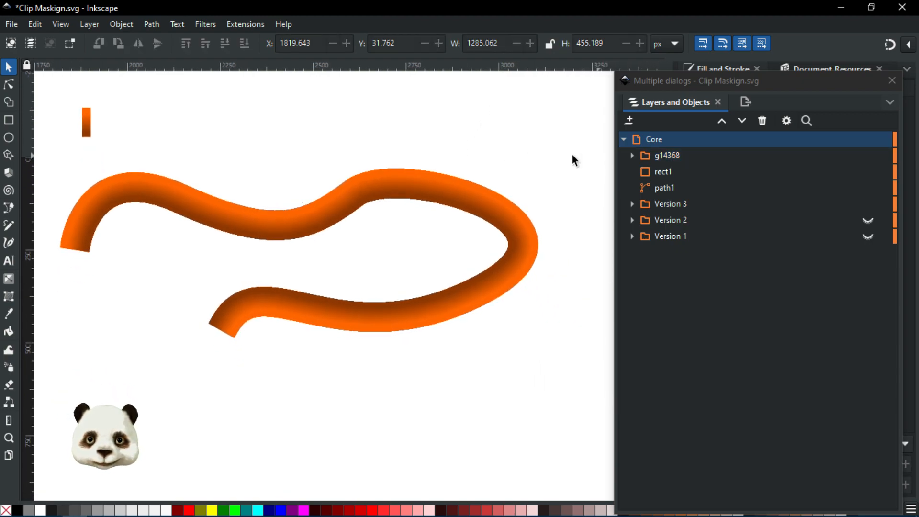
Change the small source rectangle's fill to the black-to-white gradient named 5.
{"action": "left_click", "coordinate": [87, 125]}
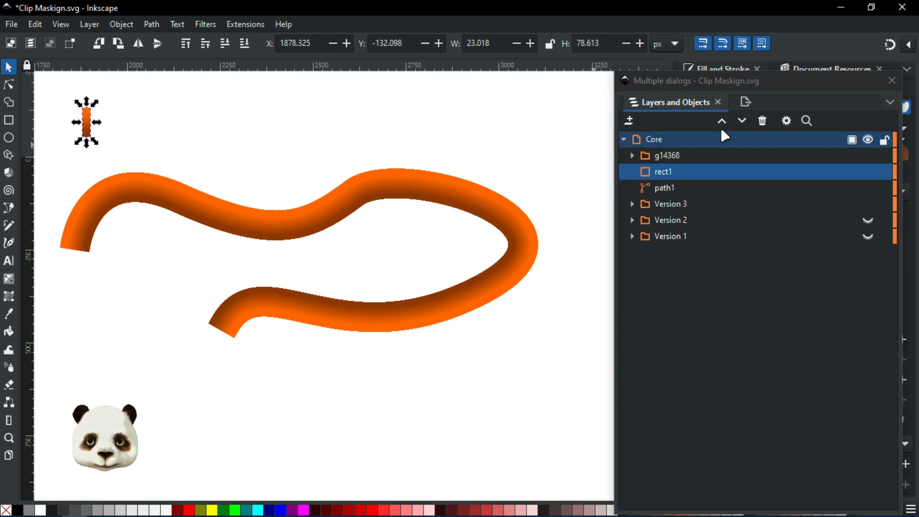
{"action": "mouse_move", "coordinate": [695, 106]}
{"action": "left_mouse_down"}
{"action": "mouse_move", "coordinate": [830, 111]}
{"action": "mouse_move", "coordinate": [884, 125]}
{"action": "left_mouse_up"}
{"action": "left_click", "coordinate": [744, 129]}
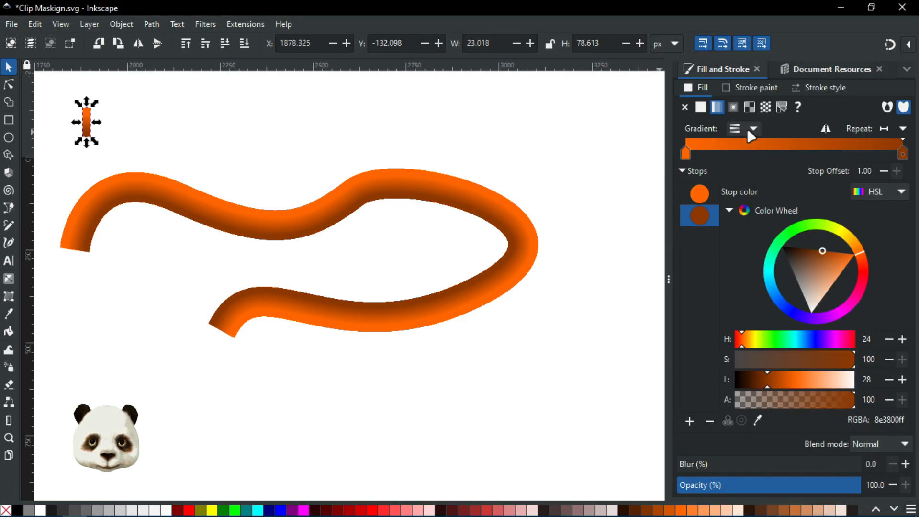
{"action": "left_click", "coordinate": [691, 171]}
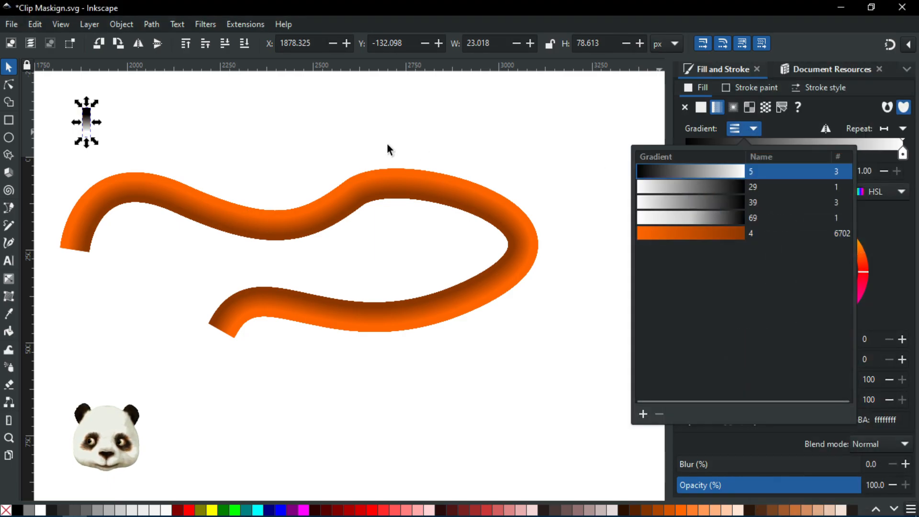
{"action": "left_click", "coordinate": [309, 130]}
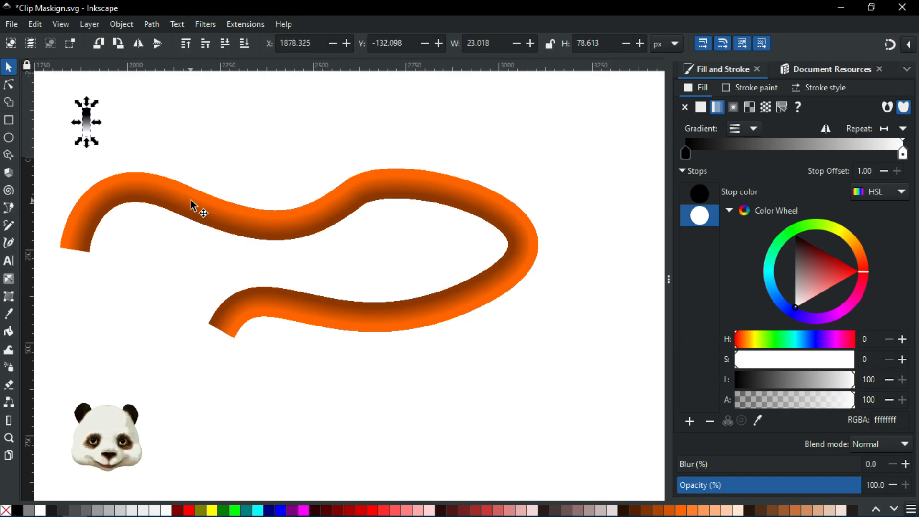
Undo the earlier edits back to the plain curve and the wider orange gradient rectangle.
{"action": "key", "text": "ctrl+shift+v"}
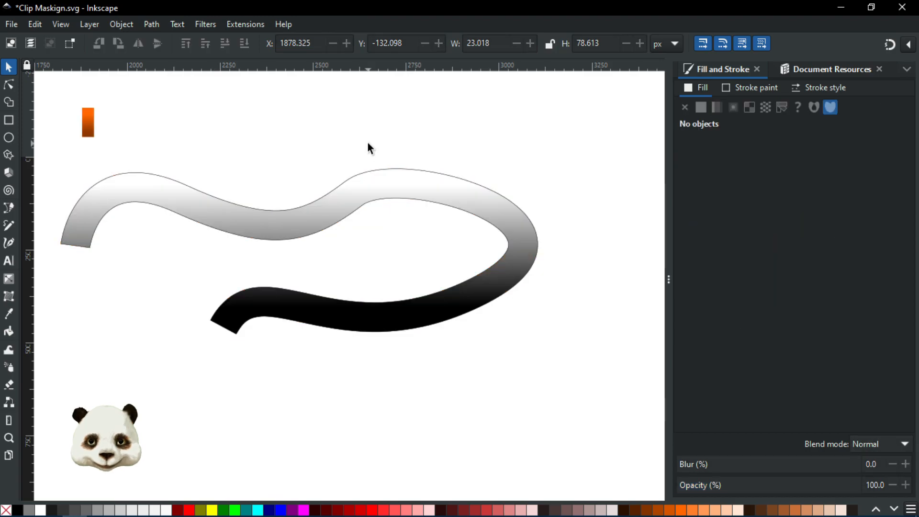
{"action": "key", "text": "ctrl+shift+z"}
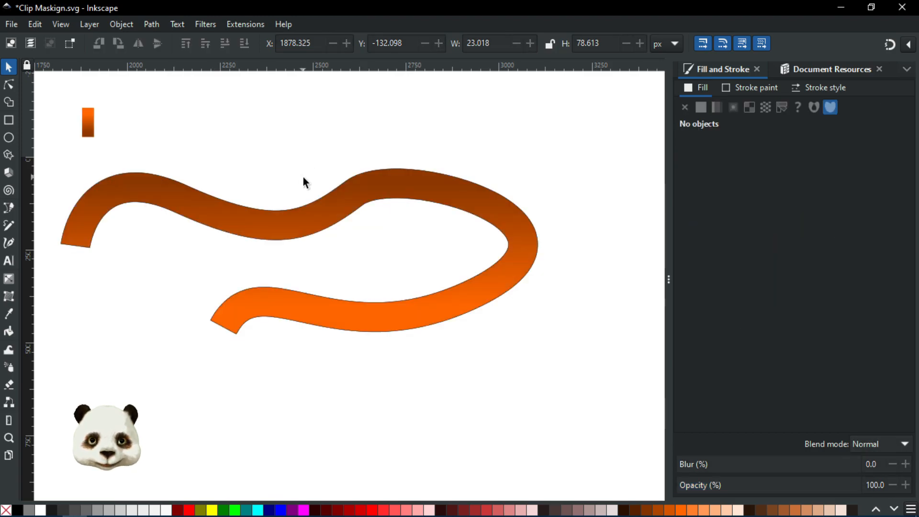
{"action": "key", "text": "ctrl+z"}
{"action": "key", "text": "ctrl+z"}
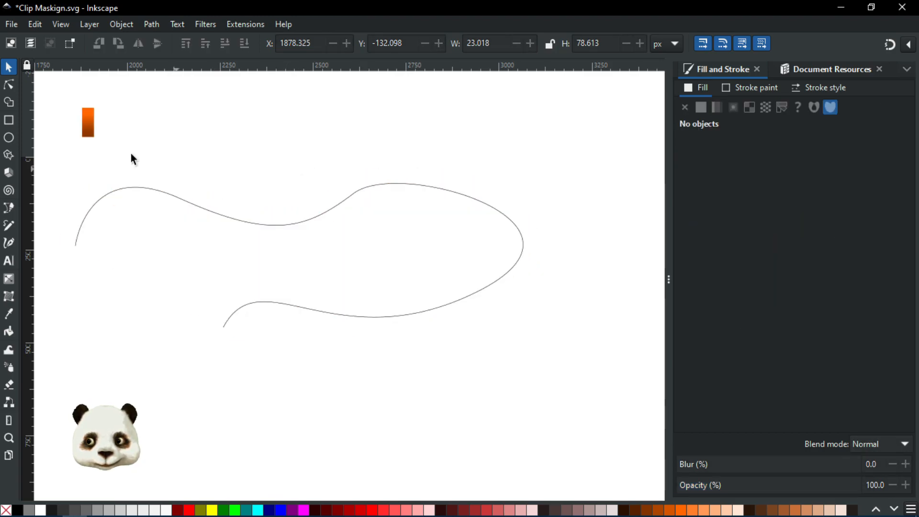
Fill the orange rectangle with the black-to-white gradient named 5 and reverse the gradient's direction.
{"action": "left_click", "coordinate": [91, 124]}
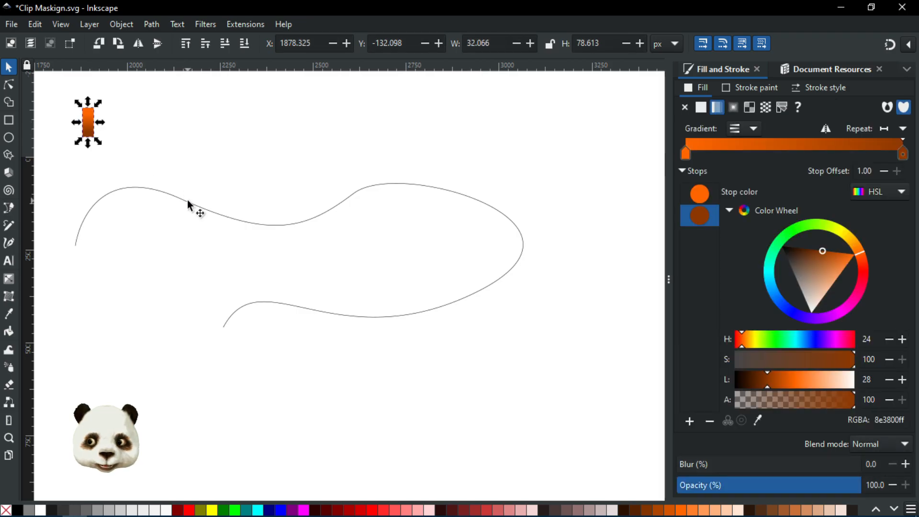
{"action": "left_click", "coordinate": [188, 199], "text": "shift"}
{"action": "left_click", "coordinate": [92, 126]}
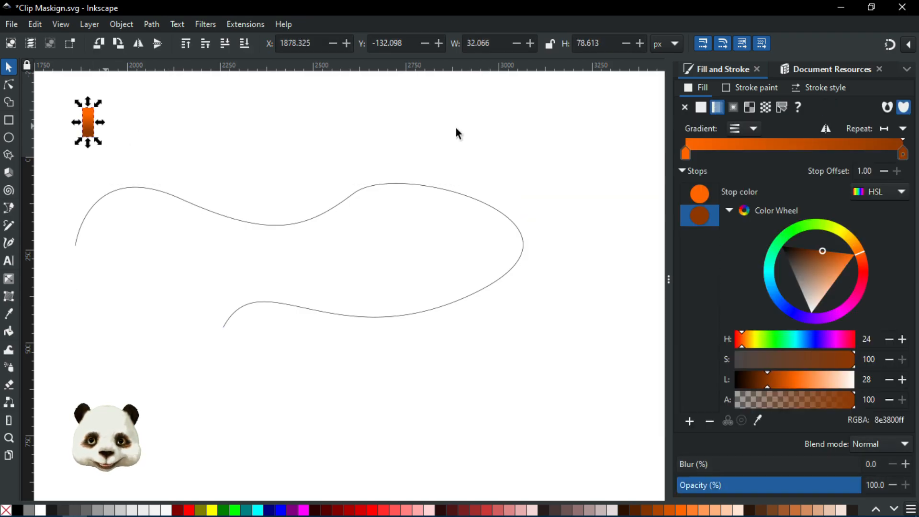
{"action": "left_click", "coordinate": [751, 128]}
{"action": "left_click", "coordinate": [703, 172]}
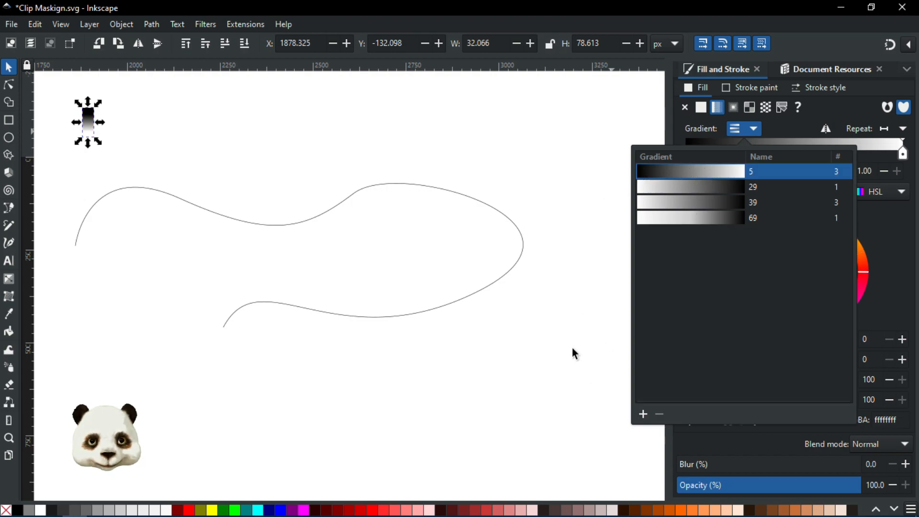
{"action": "left_click", "coordinate": [541, 309]}
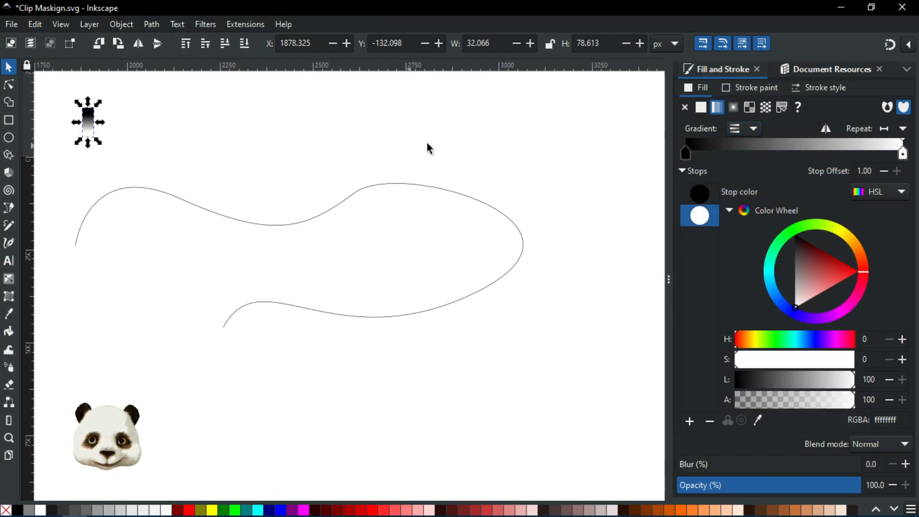
{"action": "left_click", "coordinate": [824, 127]}
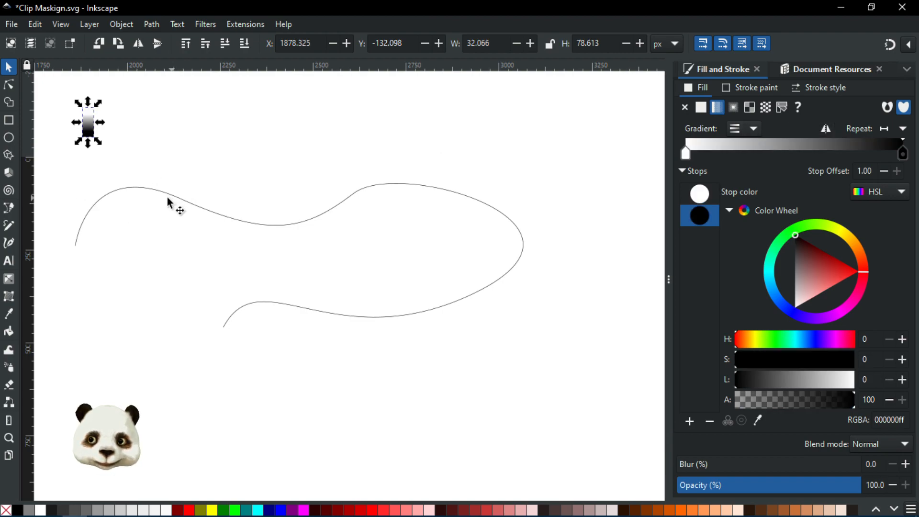
Open the Scatter extension for the gradient rectangle and the curve, and set the original pattern to be Cloned.
{"action": "left_click", "coordinate": [136, 188], "text": "shift"}
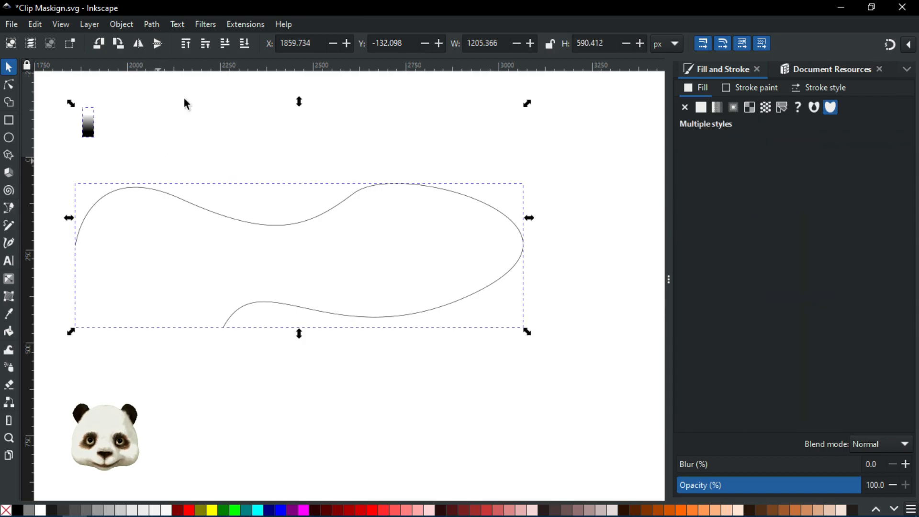
{"action": "left_click", "coordinate": [244, 23]}
{"action": "mouse_move", "coordinate": [294, 160]}
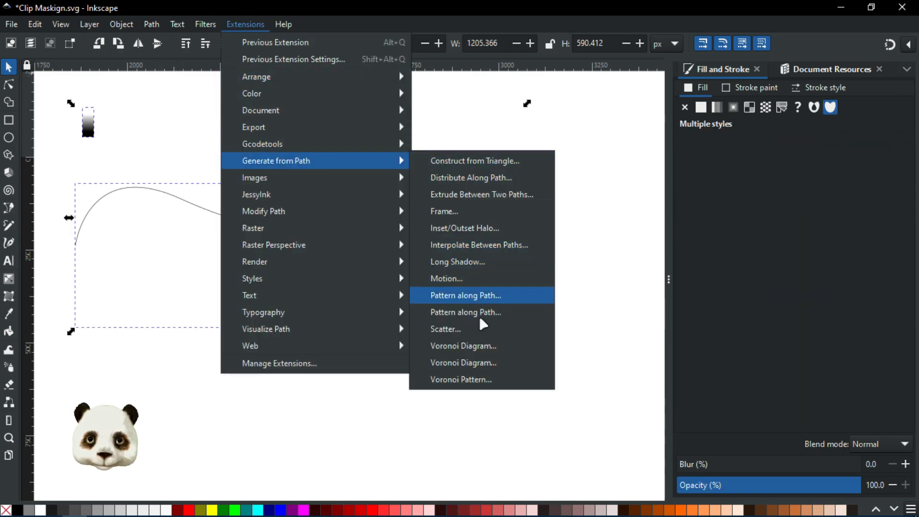
{"action": "left_click", "coordinate": [445, 329]}
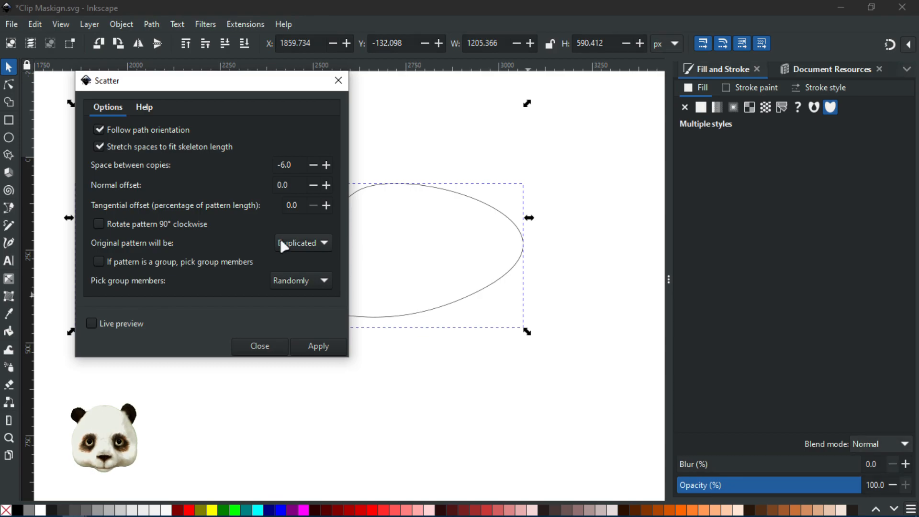
{"action": "left_click", "coordinate": [322, 249]}
{"action": "left_click", "coordinate": [296, 258]}
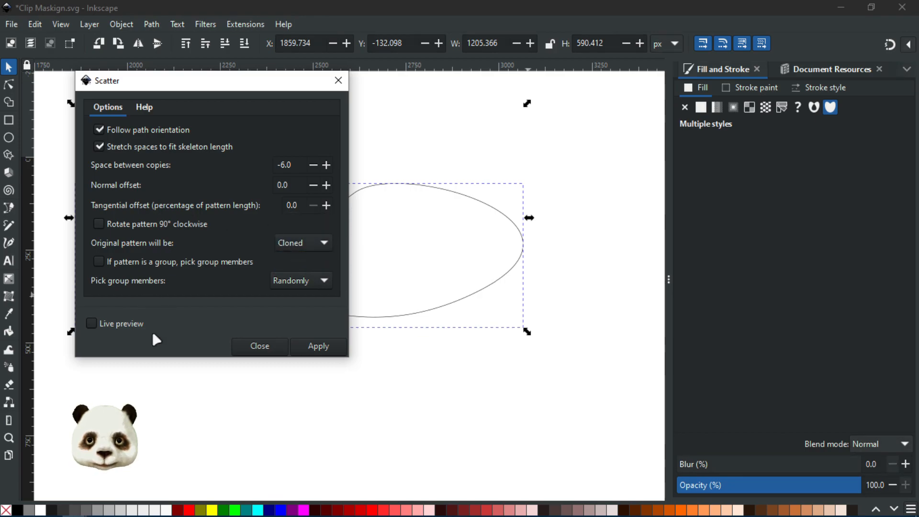
Try to apply Scatter to the rectangle and curve, close its settings and undo the result.
{"action": "left_click", "coordinate": [318, 347]}
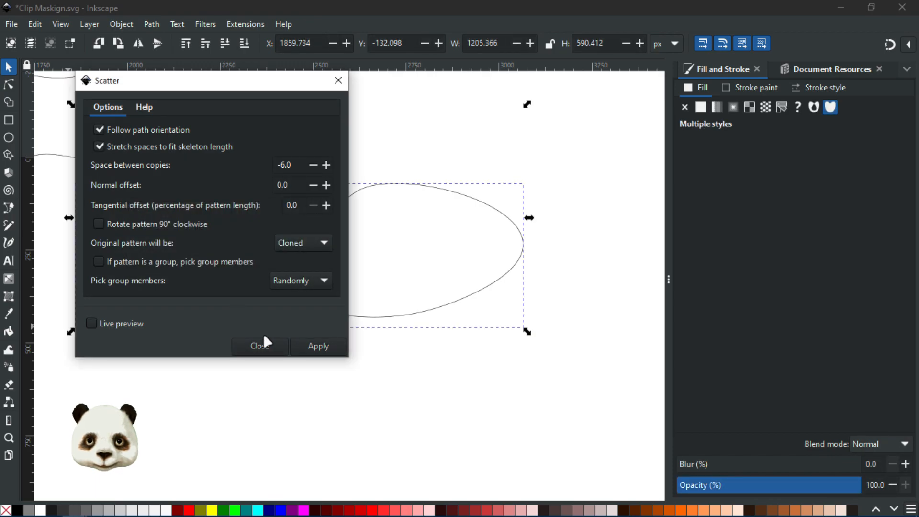
{"action": "left_click_drag", "start_coordinate": [197, 82], "coordinate": [659, 101]}
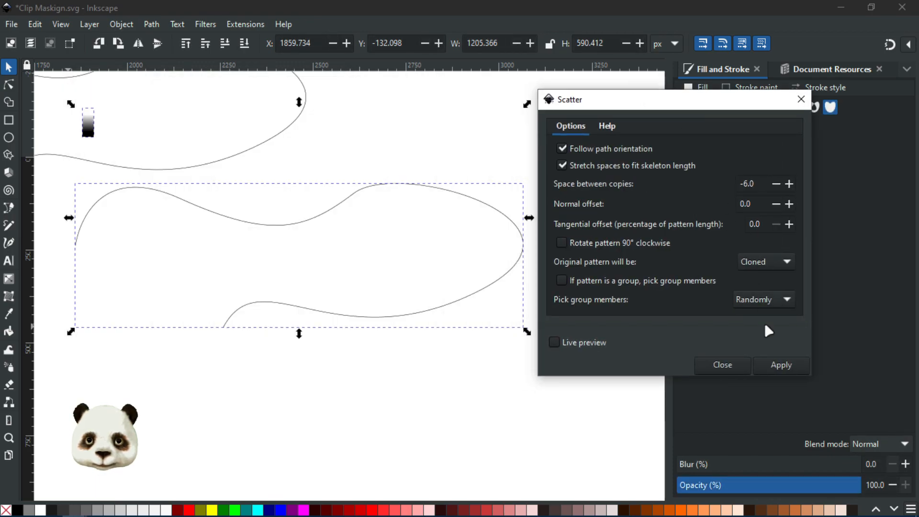
{"action": "left_click", "coordinate": [723, 368]}
{"action": "key", "text": "ctrl+z"}
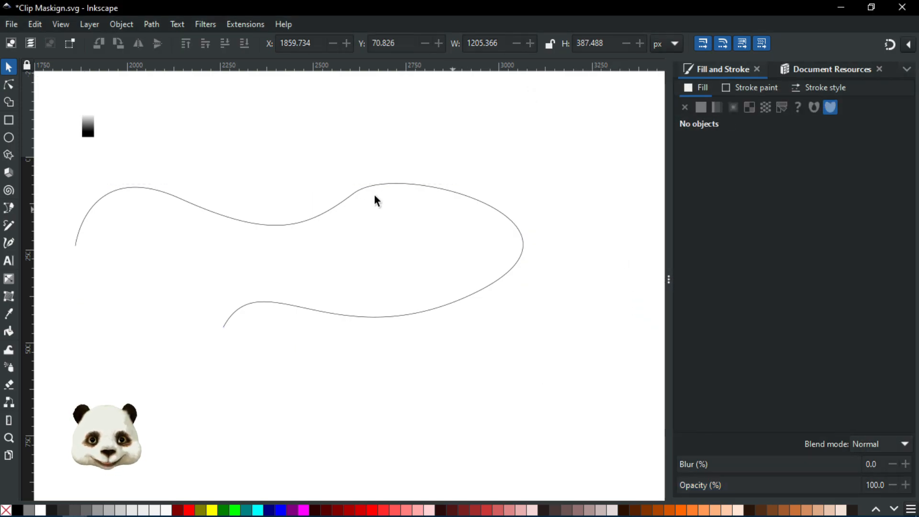
Scatter cloned copies of the black-and-white gradient rectangle along the curve with the existing Scatter settings, and deselect everything.
{"action": "left_click", "coordinate": [88, 126]}
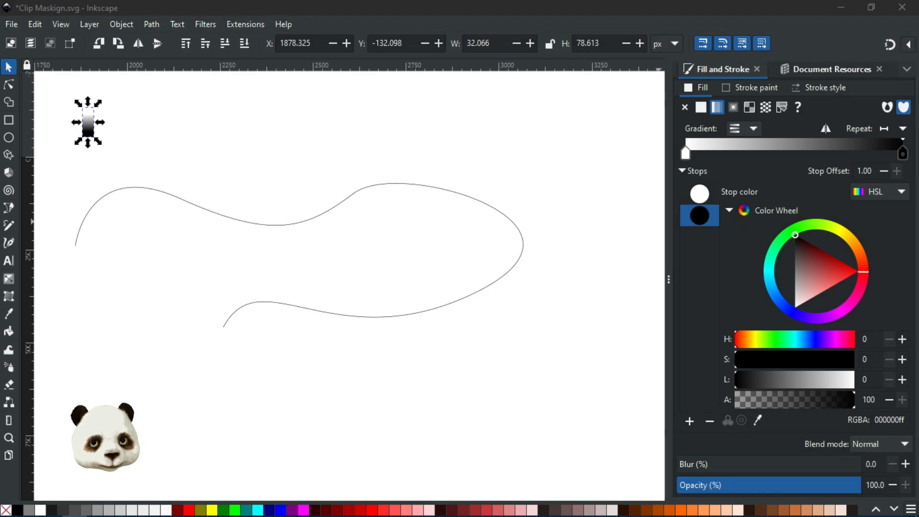
{"action": "left_click", "coordinate": [316, 217], "text": "shift"}
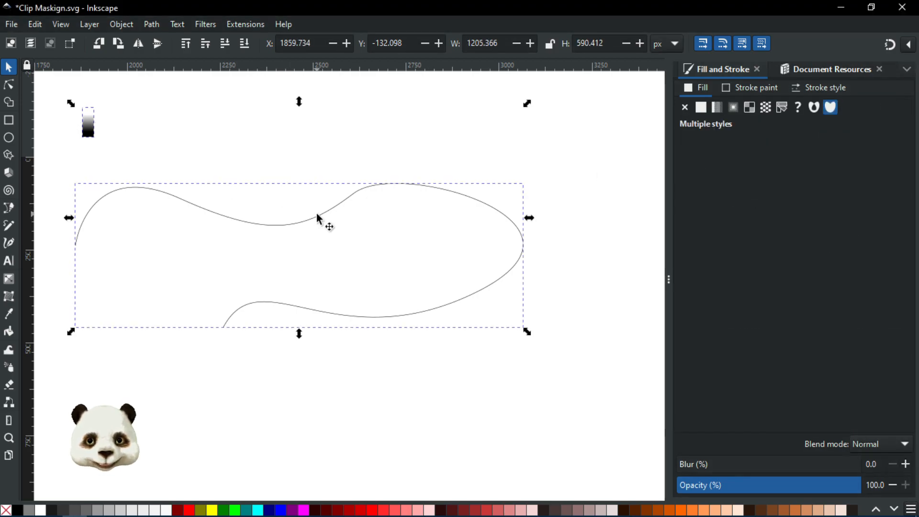
{"action": "left_click", "coordinate": [244, 25]}
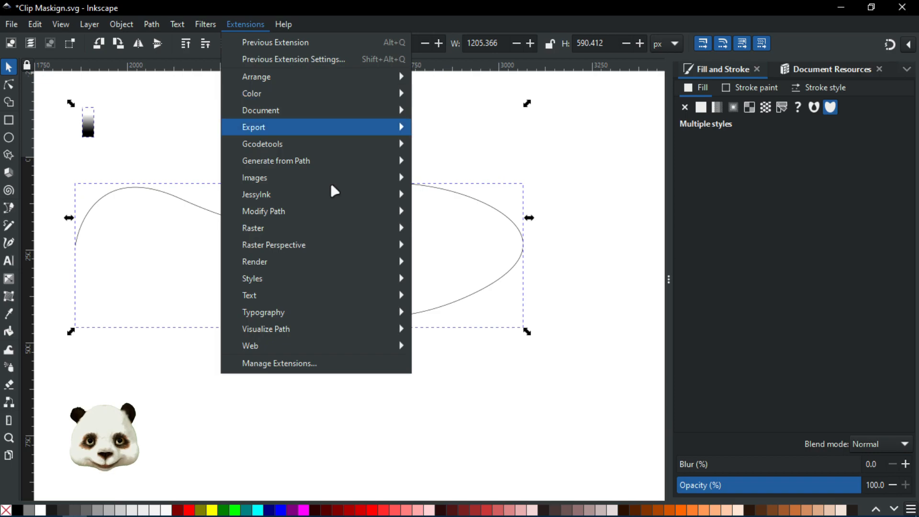
{"action": "mouse_move", "coordinate": [332, 196]}
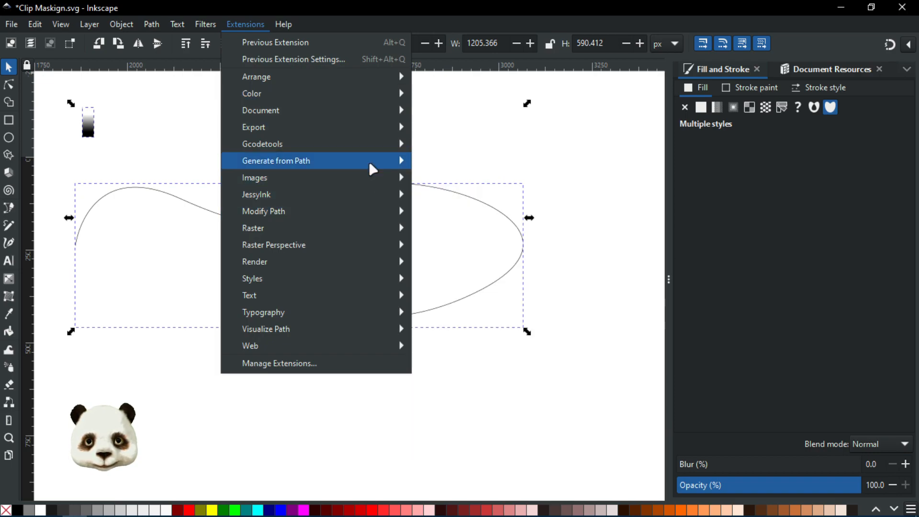
{"action": "mouse_move", "coordinate": [373, 159]}
{"action": "left_click", "coordinate": [460, 330]}
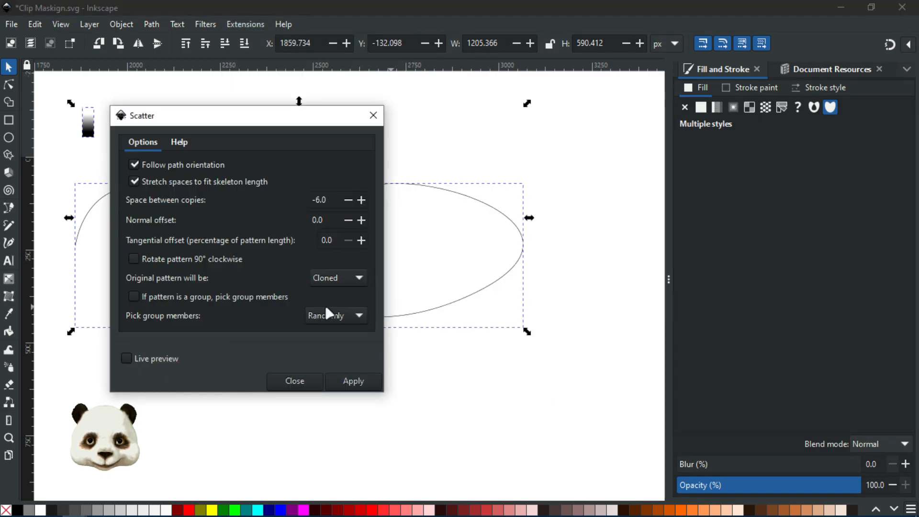
{"action": "left_click", "coordinate": [361, 383]}
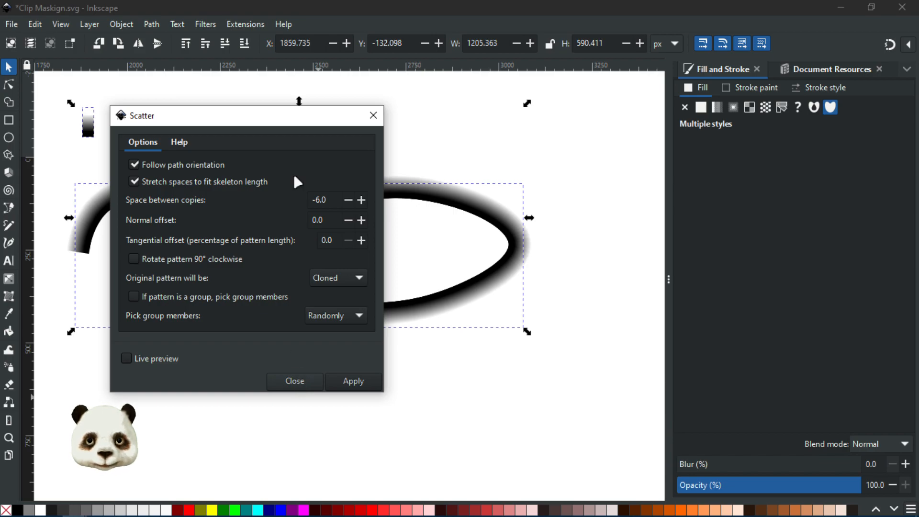
{"action": "left_click", "coordinate": [294, 381]}
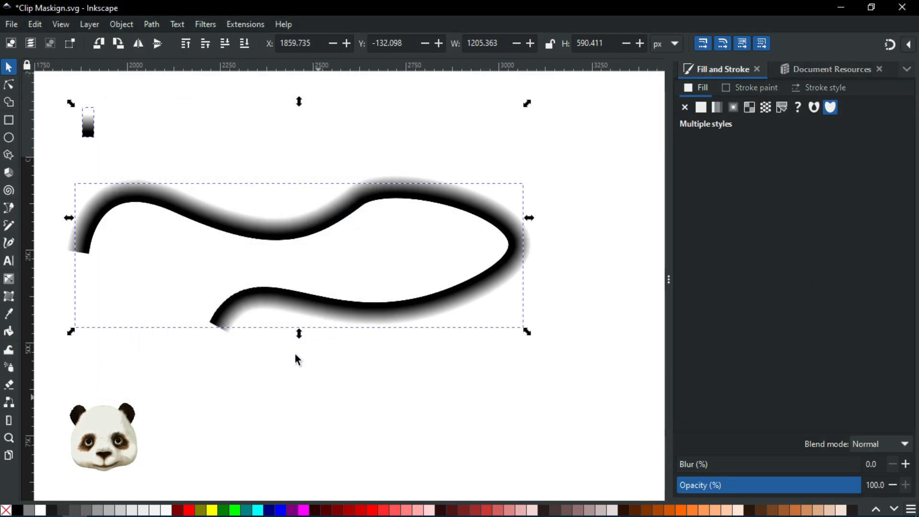
{"action": "left_click", "coordinate": [241, 158]}
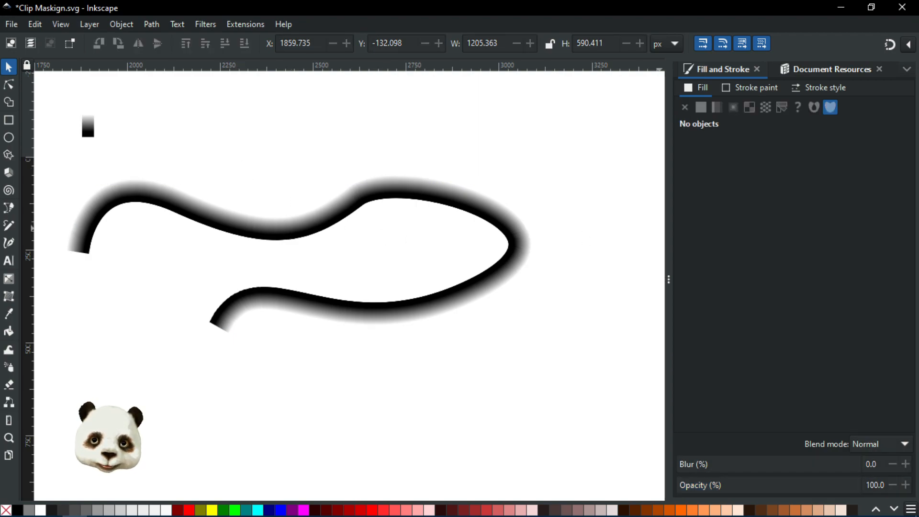
Rename the group of scattered rectangle clones to "Fluid Gradient Mask" in the object list.
{"action": "key", "text": "ctrl+shift+l"}
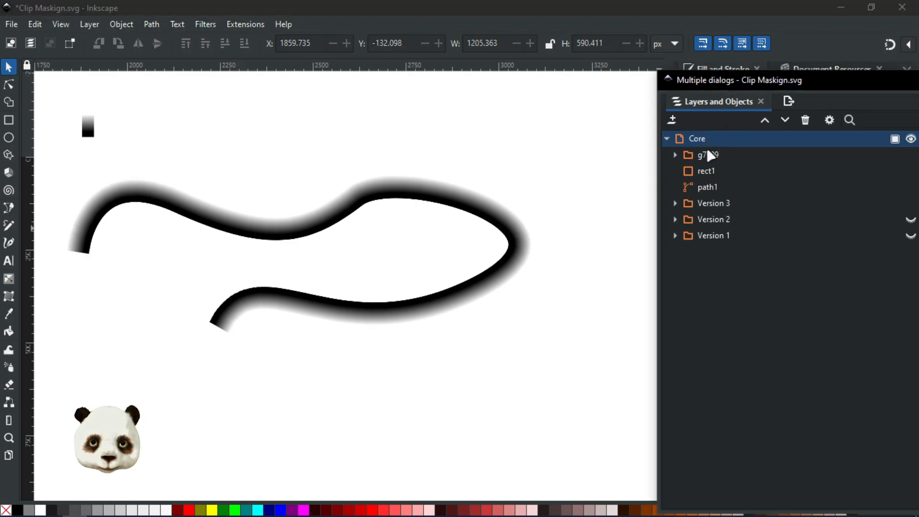
{"action": "left_click", "coordinate": [708, 157]}
{"action": "left_click", "coordinate": [714, 157]}
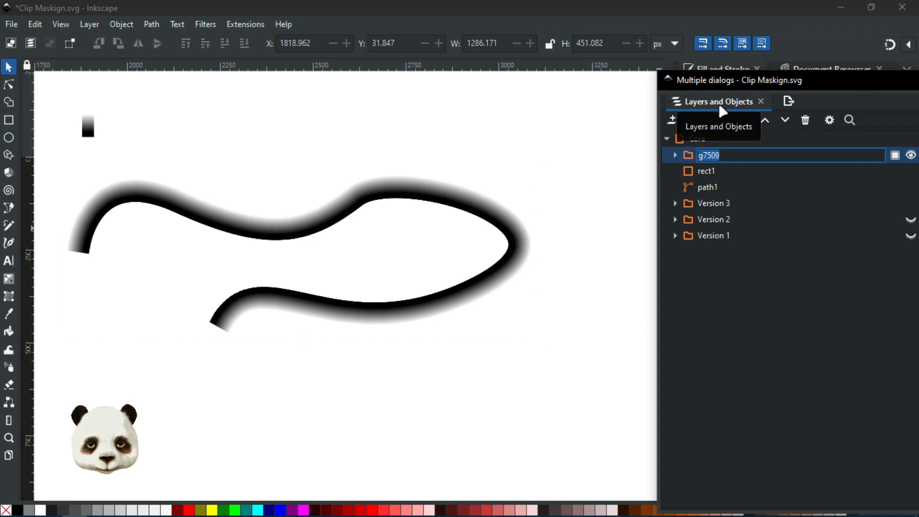
{"action": "type", "text": "Flui"}
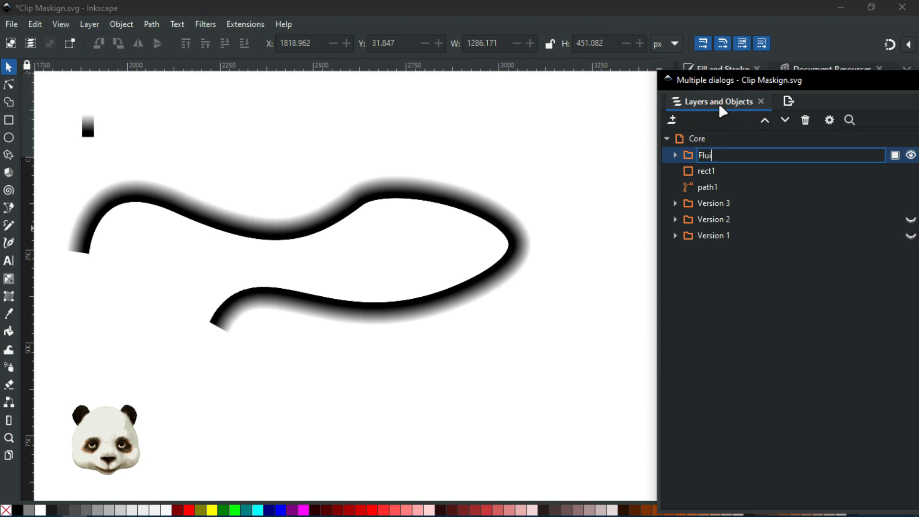
{"action": "type", "text": "d Gradient Mask"}
{"action": "key", "text": "Return"}
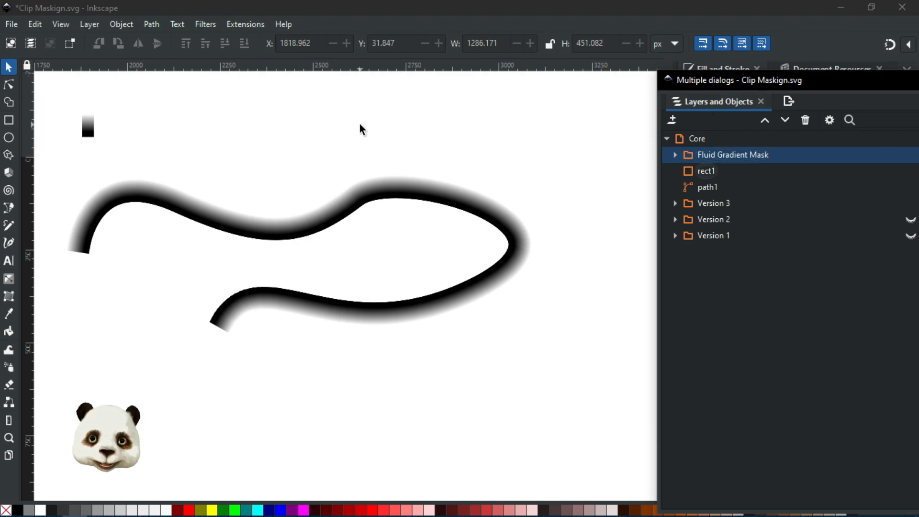
Draw a circle about 828 px in diameter over the band's curved end and fill it with orange ff6600.
{"action": "left_click", "coordinate": [8, 137]}
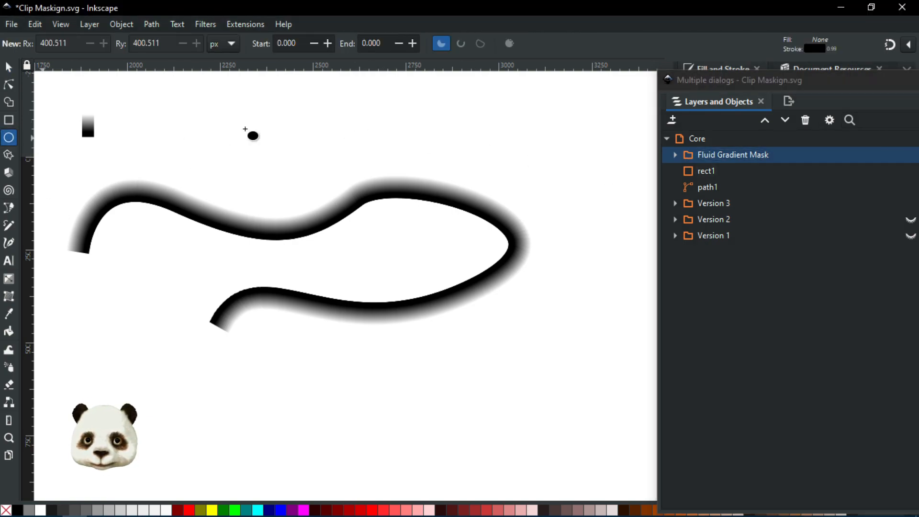
{"action": "left_click_drag", "start_coordinate": [258, 107], "coordinate": [602, 414]}
{"action": "left_click", "coordinate": [773, 75]}
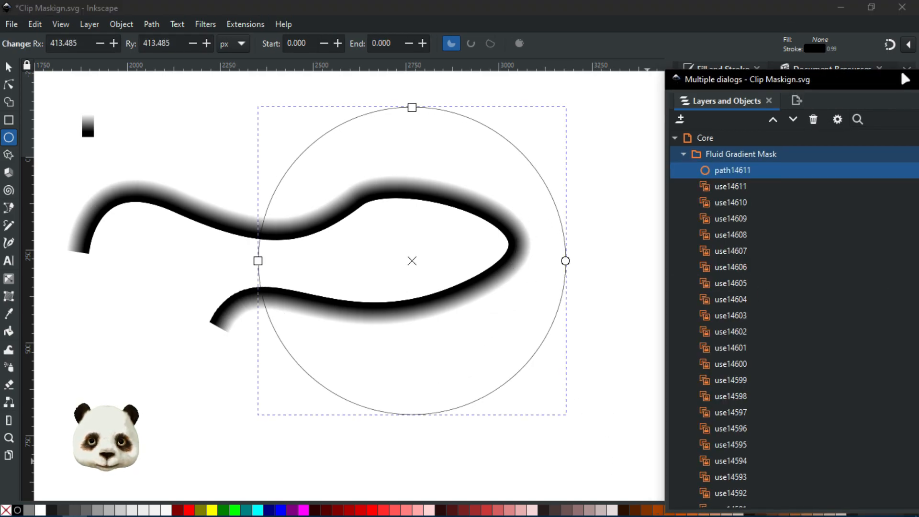
{"action": "left_click", "coordinate": [905, 79]}
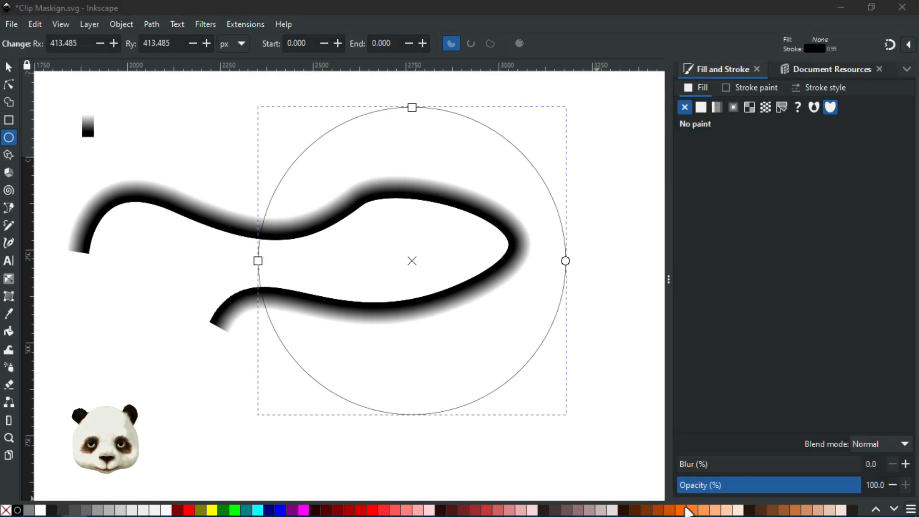
{"action": "left_click", "coordinate": [687, 510]}
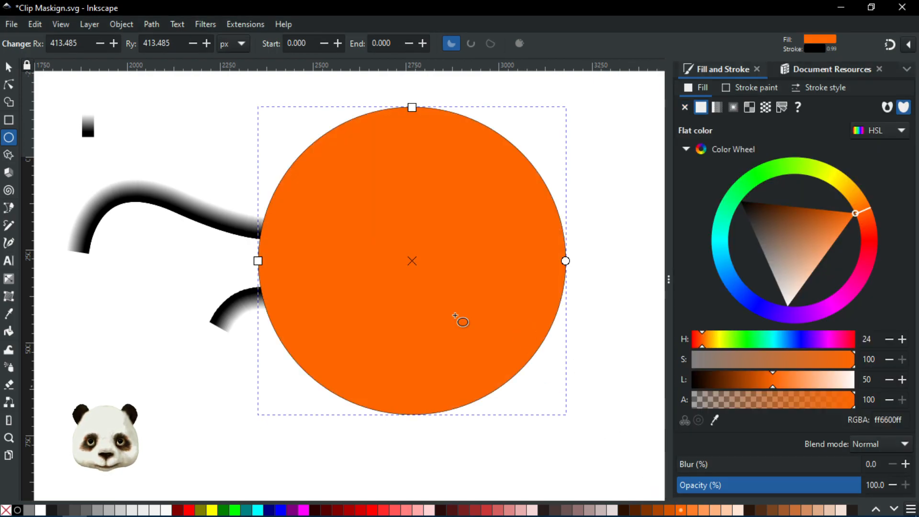
Select the scattered gradient band and raise it above the orange circle.
{"action": "left_click", "coordinate": [10, 70]}
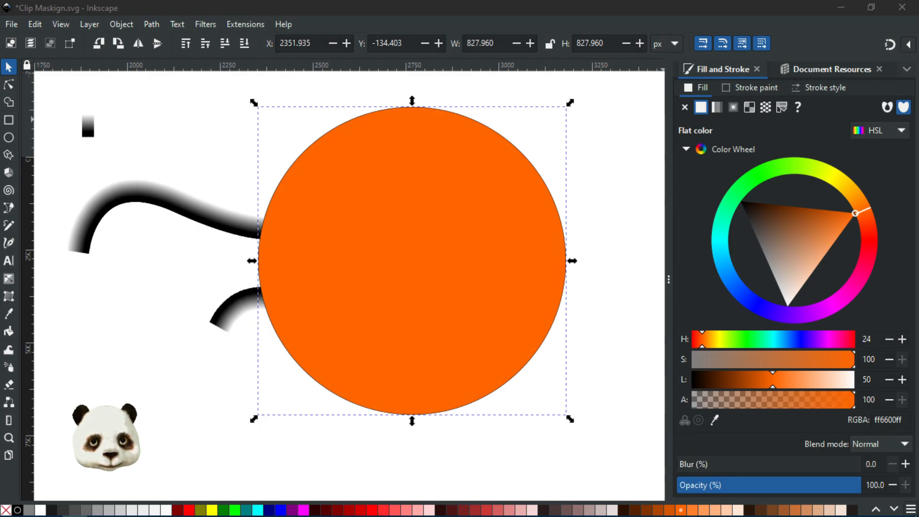
{"action": "left_click", "coordinate": [138, 193]}
{"action": "key", "text": "Home"}
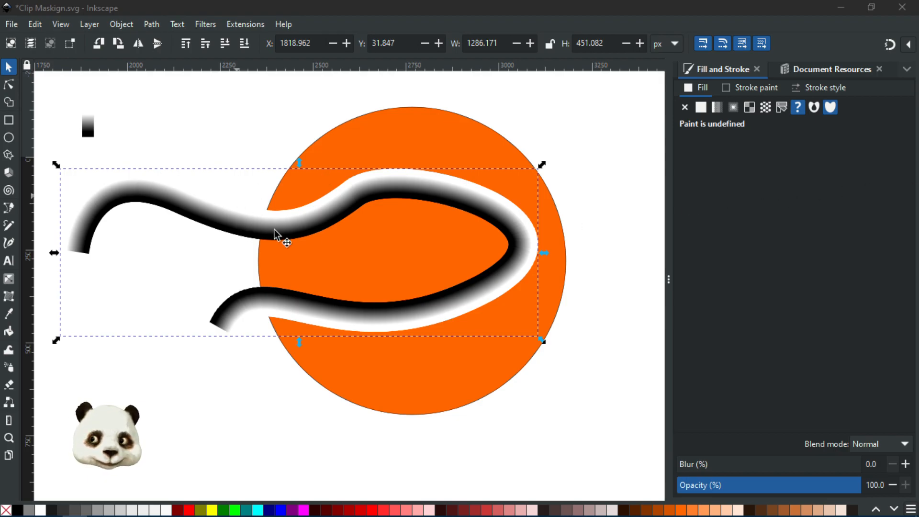
Set the gradient band as a mask on the orange circle.
{"action": "left_click", "coordinate": [396, 139], "text": "shift"}
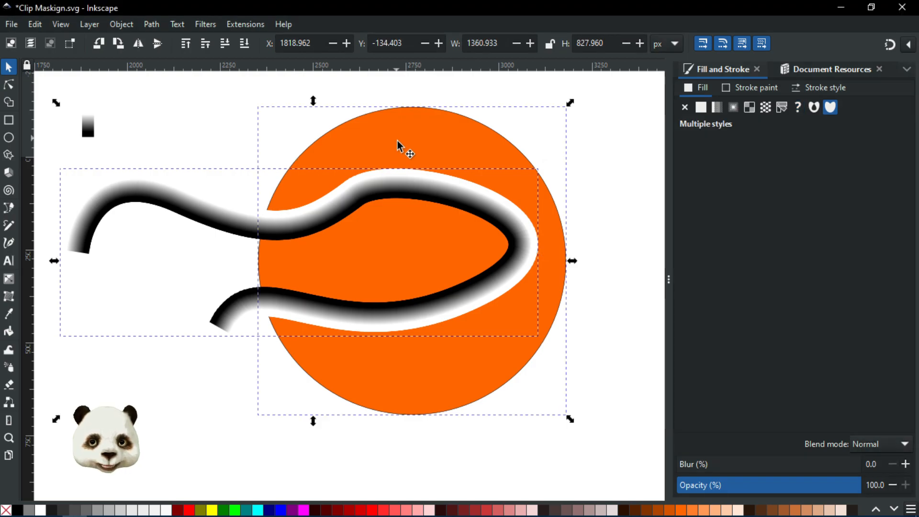
{"action": "right_click", "coordinate": [398, 140]}
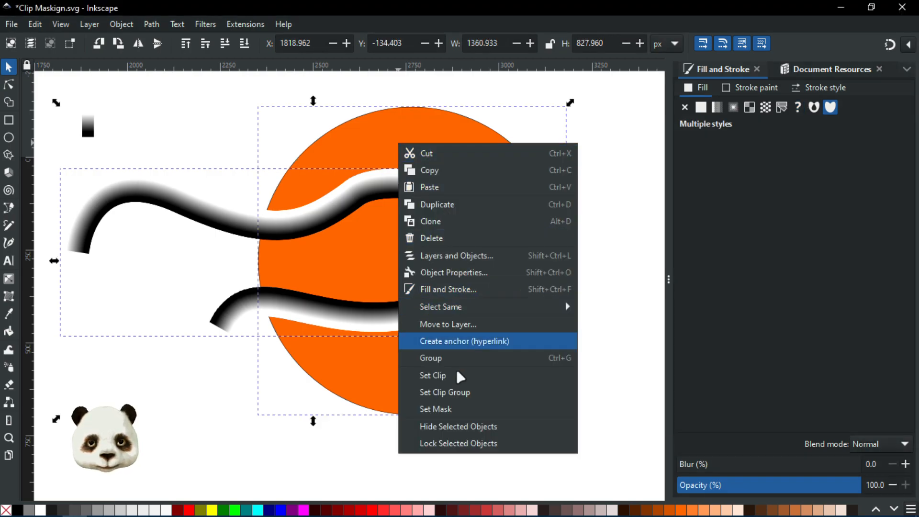
{"action": "left_click", "coordinate": [449, 410]}
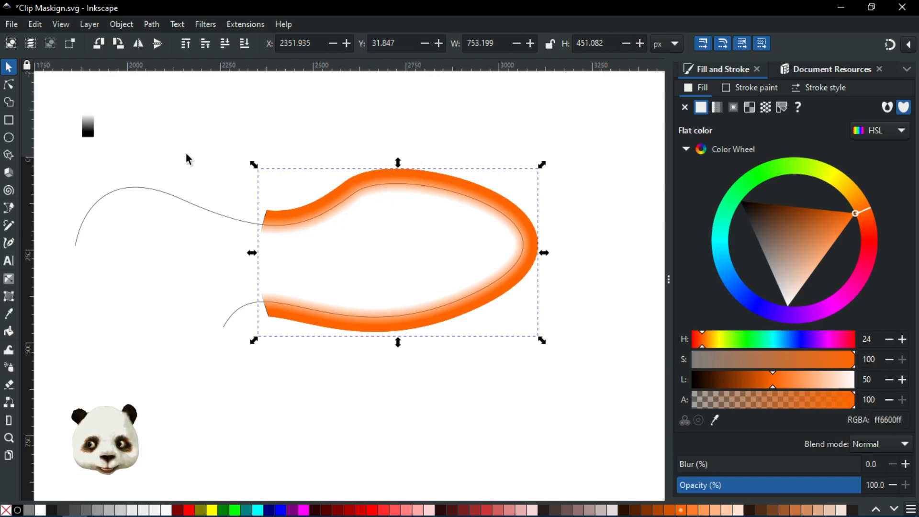
{"action": "left_click", "coordinate": [91, 130]}
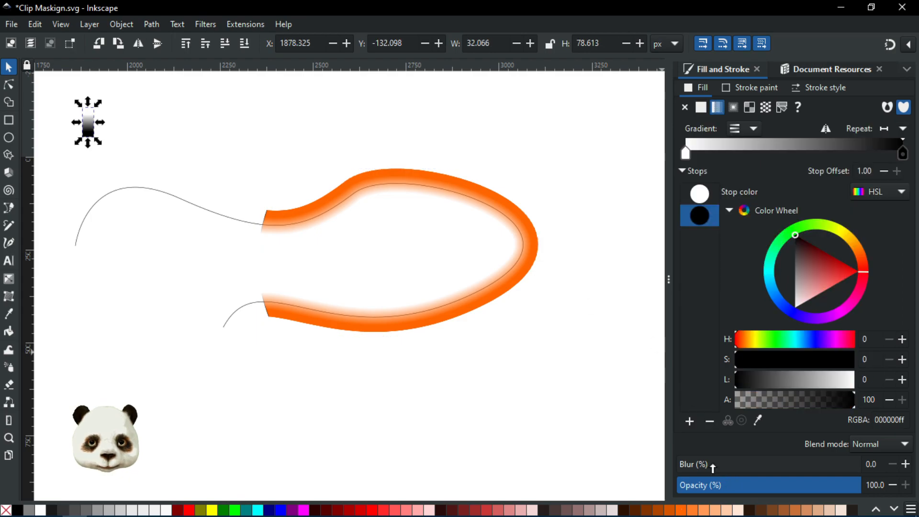
{"action": "mouse_move", "coordinate": [712, 467]}
{"action": "left_mouse_down"}
{"action": "mouse_move", "coordinate": [821, 463]}
{"action": "mouse_move", "coordinate": [673, 465]}
{"action": "left_mouse_up"}
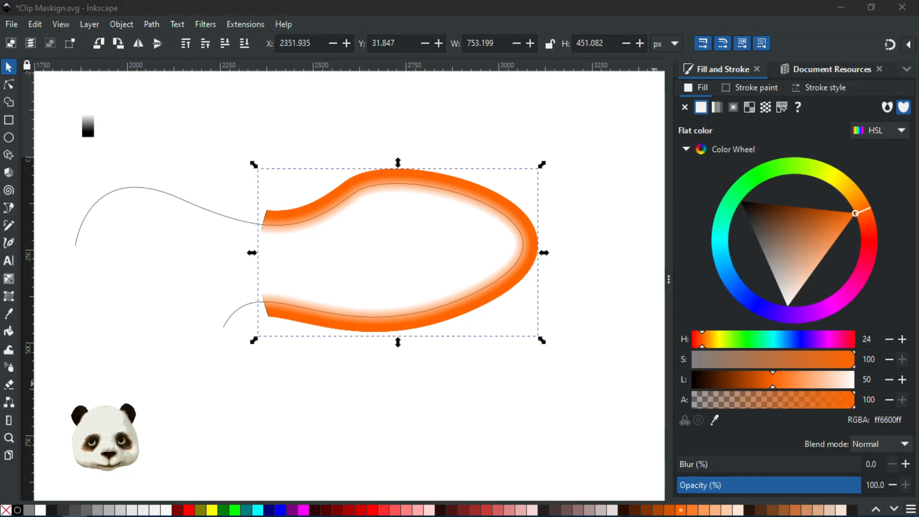
Show the object list and undo the mask on the orange circle.
{"action": "key", "text": "ctrl+shift+l"}
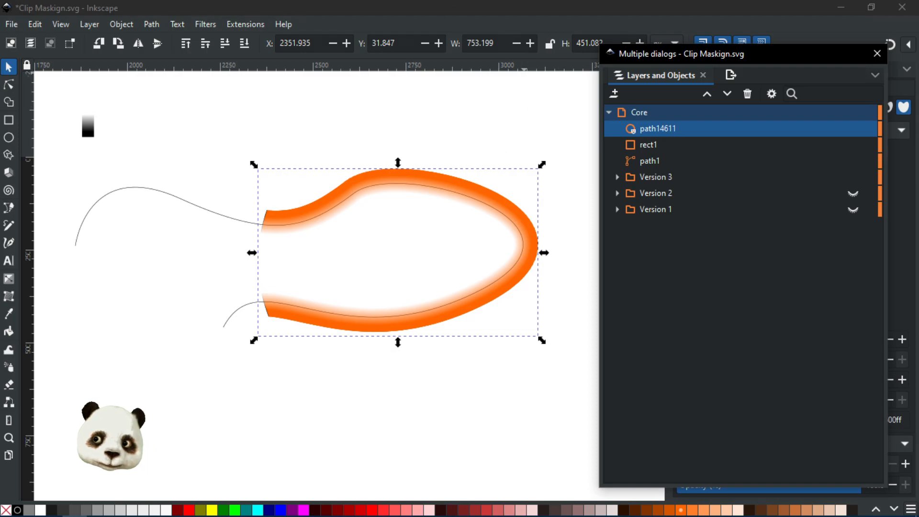
{"action": "key", "text": "ctrl+z"}
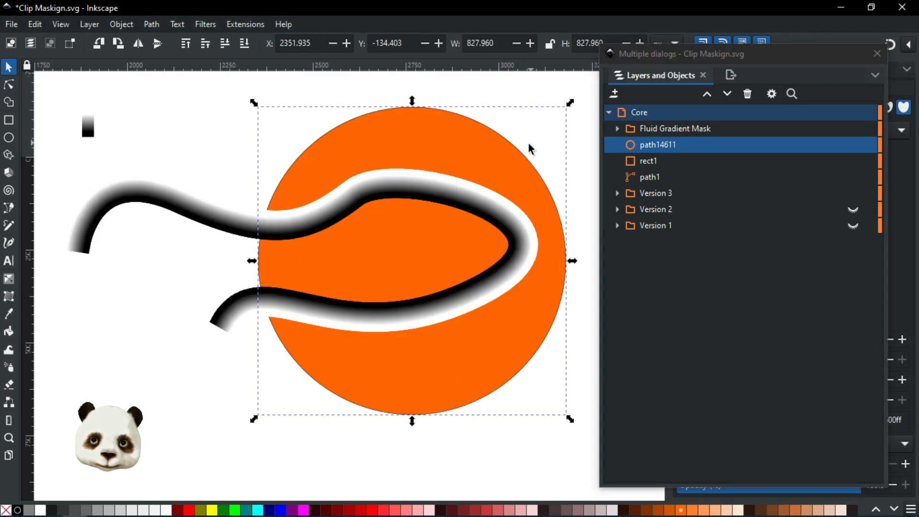
Paste a copy of the orange circle in place and fill the copy with very dark gray.
{"action": "left_click", "coordinate": [529, 181]}
{"action": "key", "text": "ctrl+alt+v"}
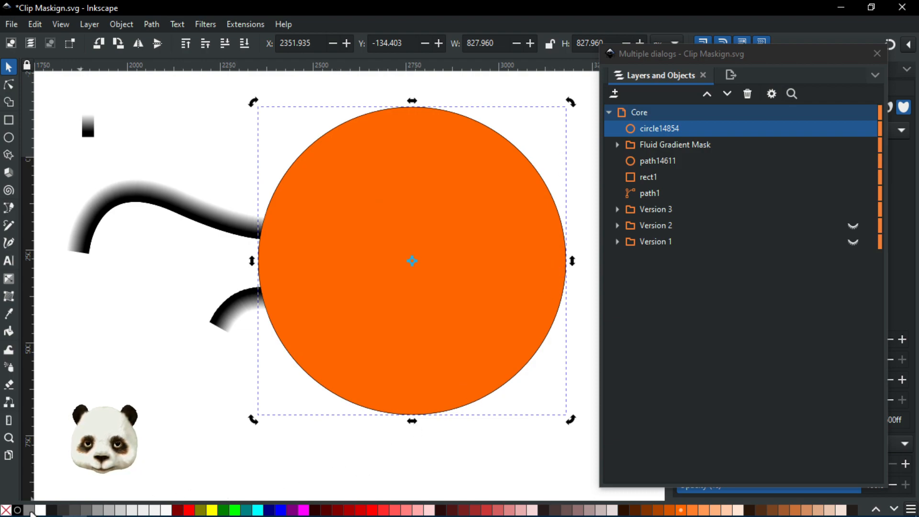
{"action": "left_click", "coordinate": [53, 511]}
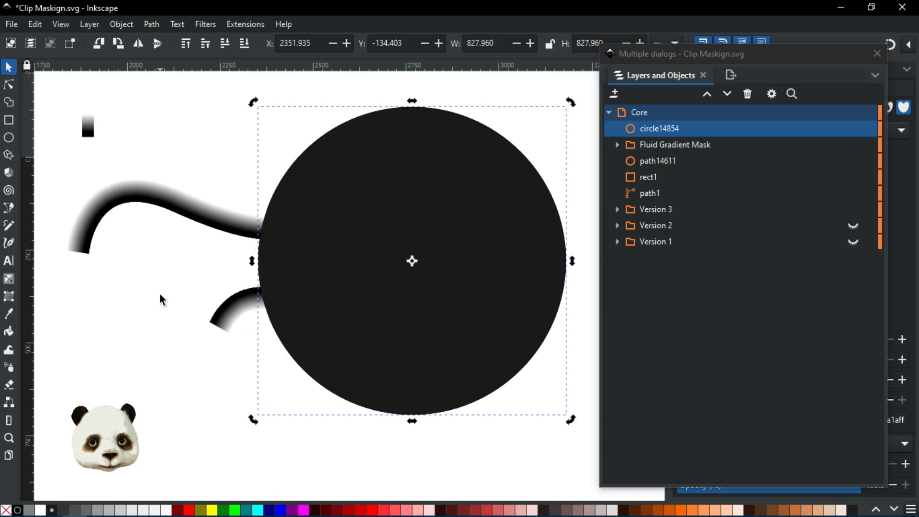
Lower the dark gray circle in the stacking order to directly beneath the orange circle.
{"action": "key", "text": "Page_Down"}
{"action": "key", "text": "Page_Down"}
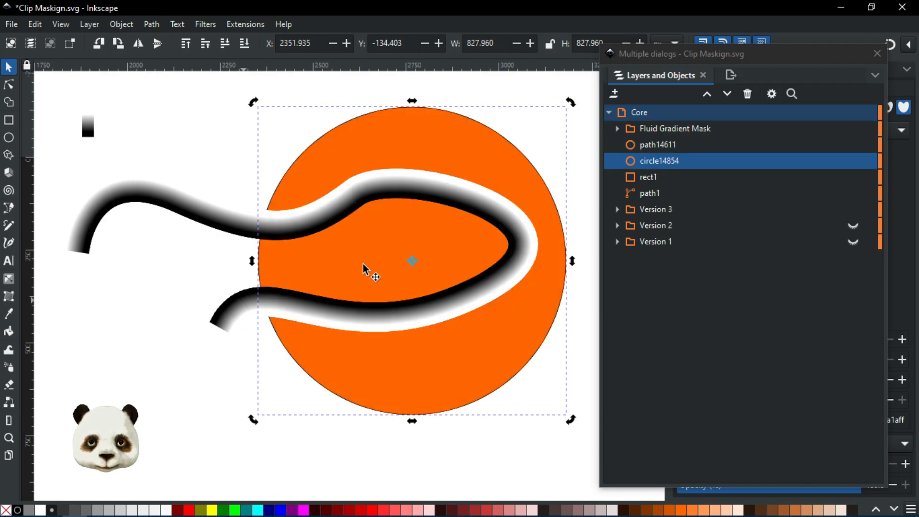
Put the orange circle into a group of its own.
{"action": "left_click", "coordinate": [651, 147]}
{"action": "key", "text": "ctrl+g"}
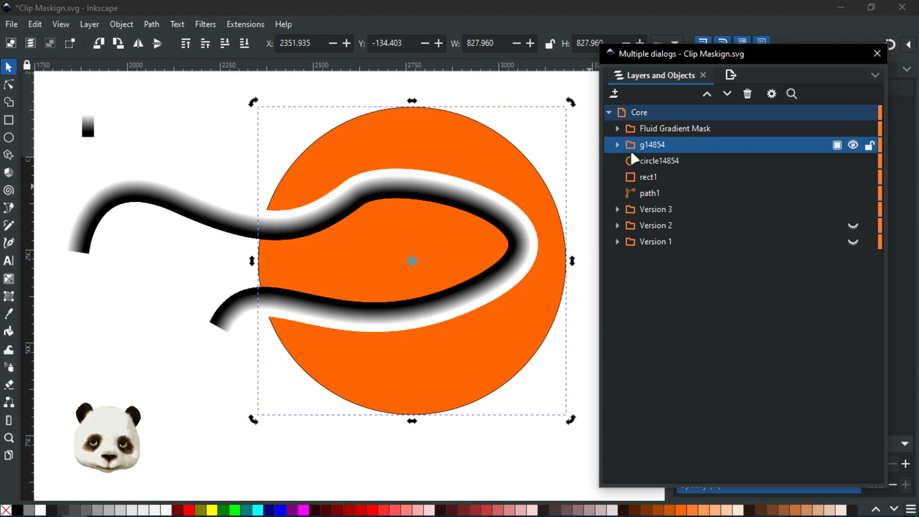
Set the Fluid Gradient Mask band as a mask on the orange circle's group and select the circle inside the masked group.
{"action": "left_click", "coordinate": [657, 130]}
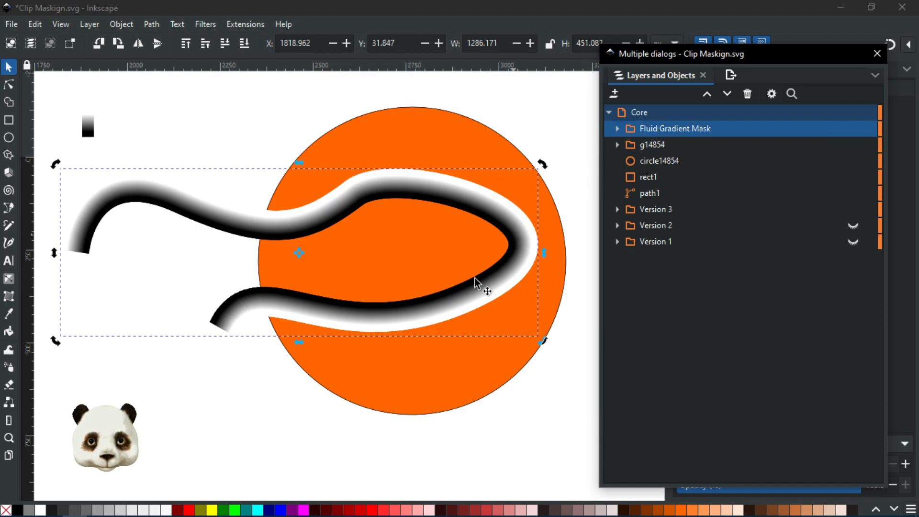
{"action": "left_click", "coordinate": [639, 140], "text": "shift"}
{"action": "right_click", "coordinate": [639, 140]}
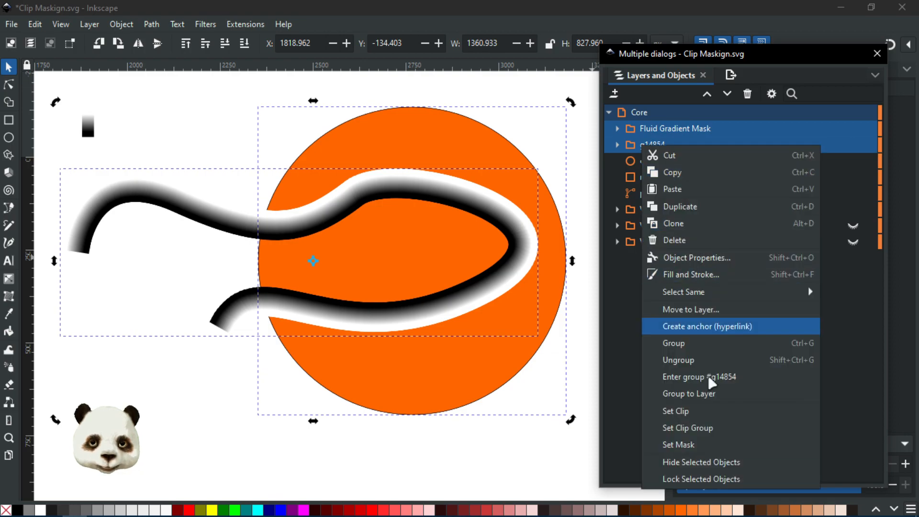
{"action": "left_click", "coordinate": [695, 443]}
{"action": "left_click", "coordinate": [617, 129]}
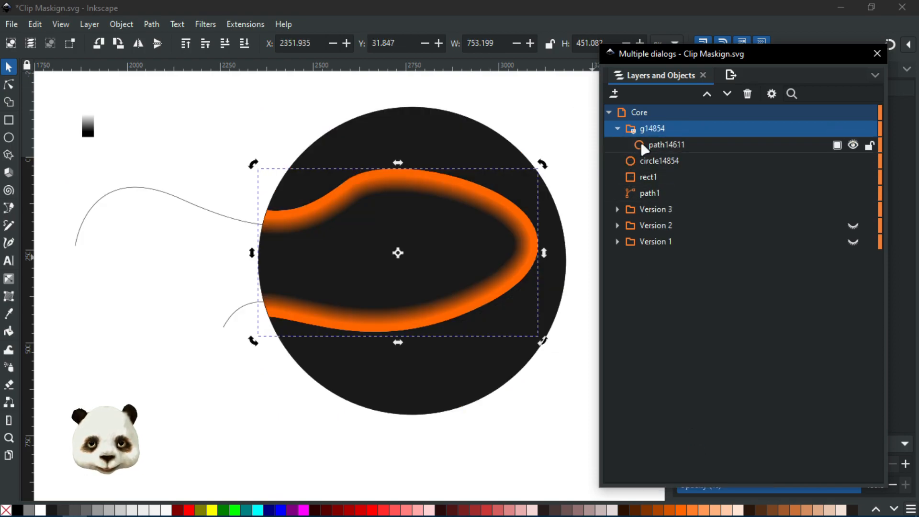
{"action": "left_click", "coordinate": [649, 144]}
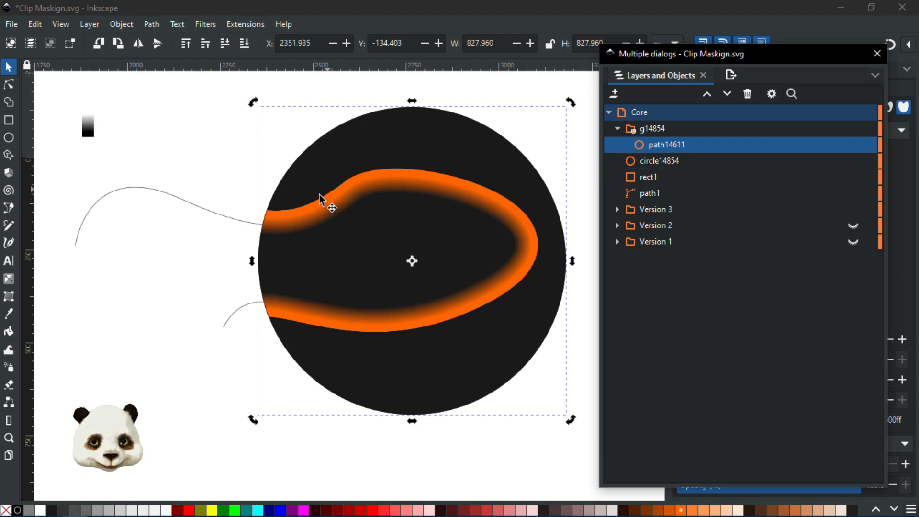
Try moving the curved path's node in the upper part of the circle inward and undo the move.
{"action": "left_click", "coordinate": [88, 128]}
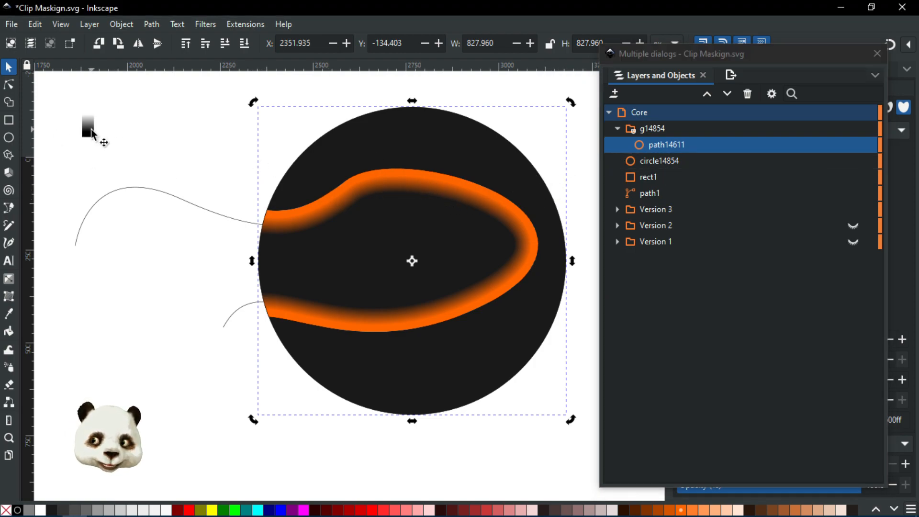
{"action": "left_click", "coordinate": [200, 205]}
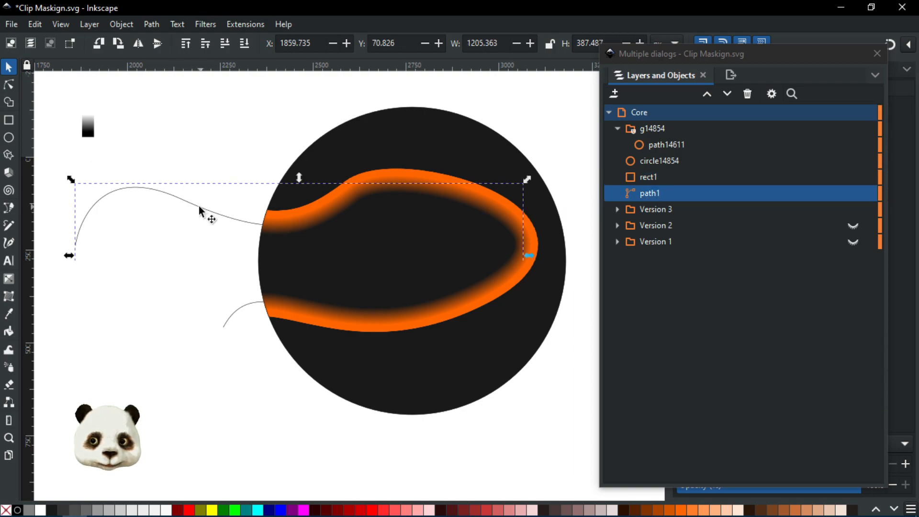
{"action": "left_click", "coordinate": [8, 85]}
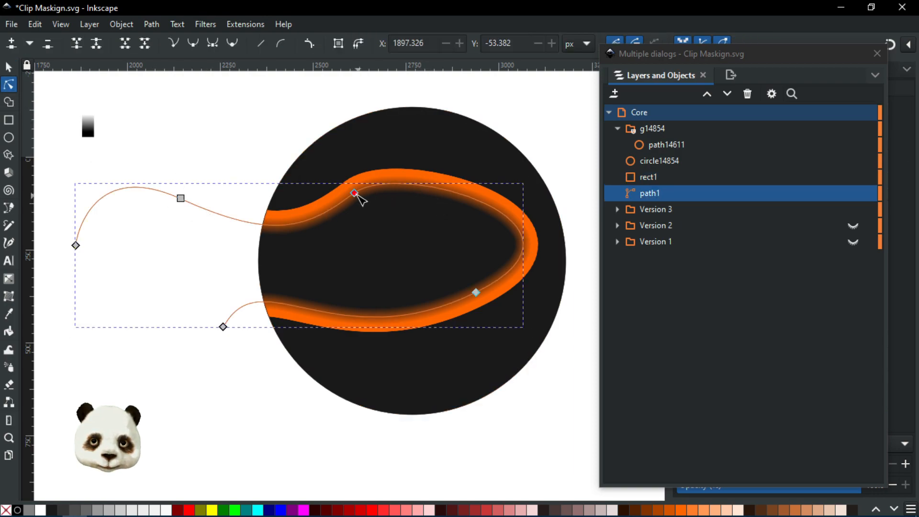
{"action": "left_click_drag", "start_coordinate": [358, 194], "coordinate": [371, 214]}
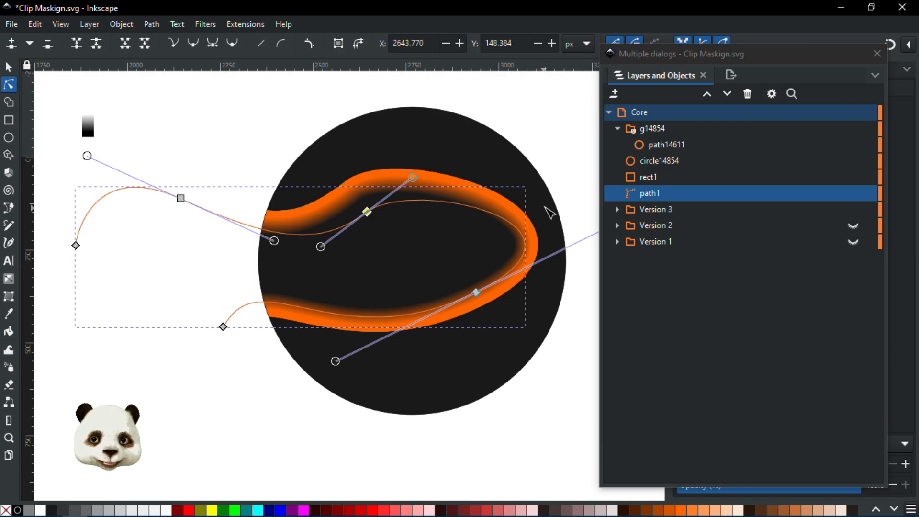
{"action": "key", "text": "ctrl+z"}
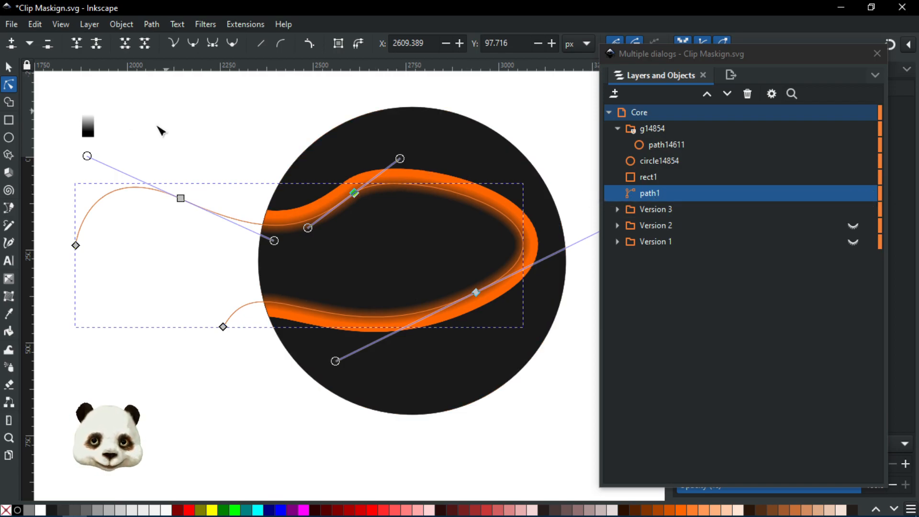
Try adjusting the left edge of the orange circle inside the masked group, and deselect it.
{"action": "left_click", "coordinate": [88, 126]}
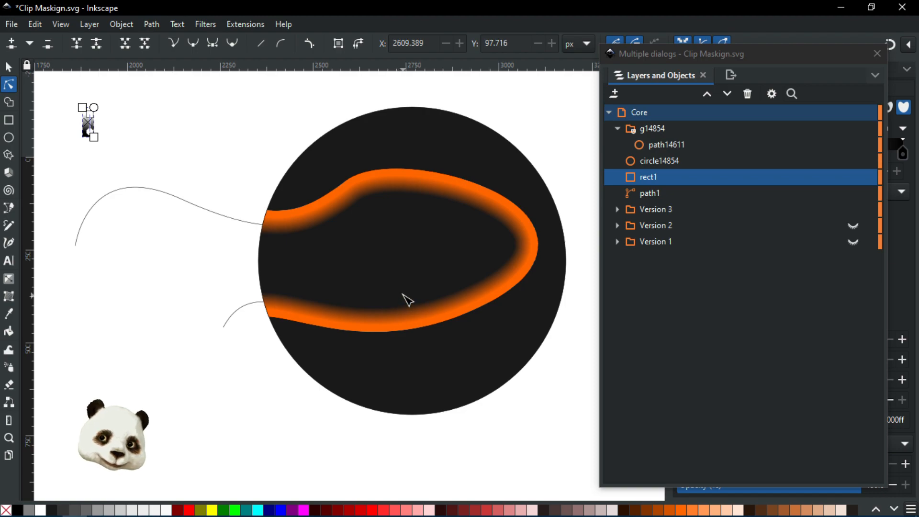
{"action": "left_click", "coordinate": [657, 145]}
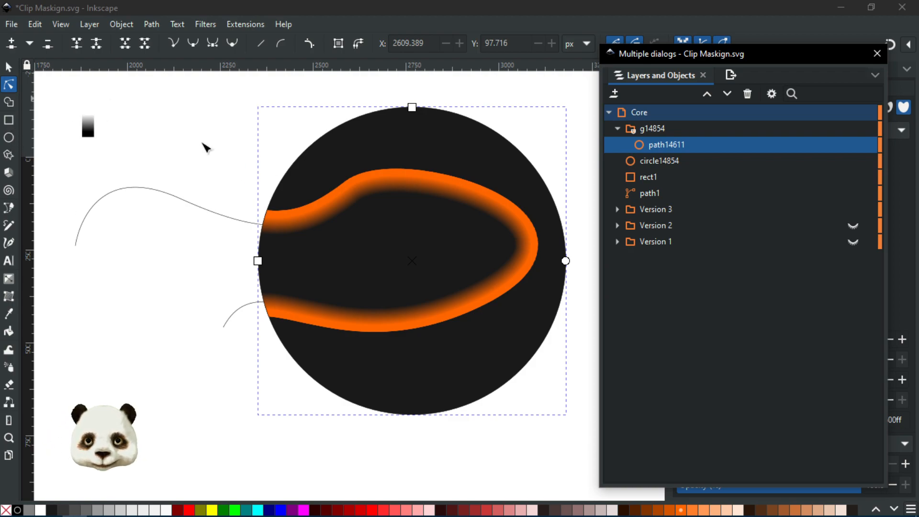
{"action": "left_click", "coordinate": [258, 261]}
{"action": "mouse_move", "coordinate": [316, 261]}
{"action": "left_mouse_down"}
{"action": "mouse_move", "coordinate": [353, 261]}
{"action": "mouse_move", "coordinate": [317, 261]}
{"action": "left_mouse_up"}
{"action": "left_click", "coordinate": [580, 107]}
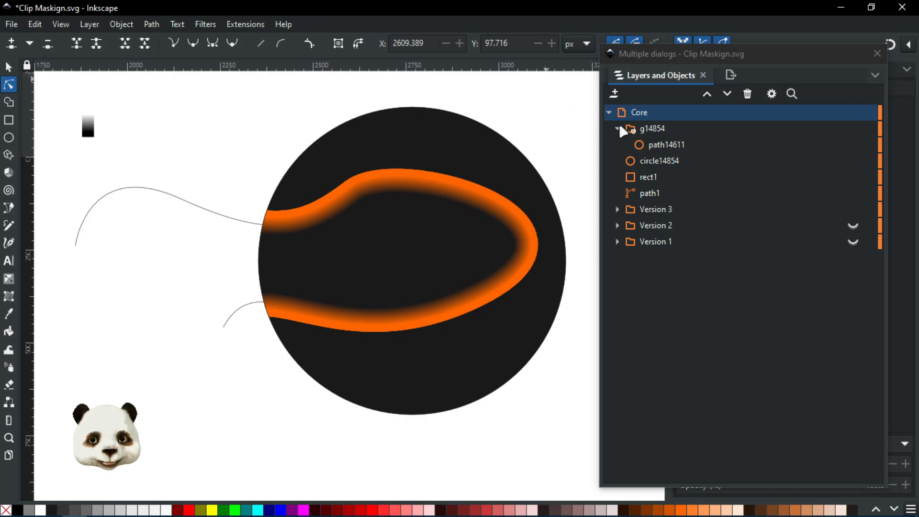
Undo the gradient mask on the orange circle's group.
{"action": "left_click", "coordinate": [679, 131]}
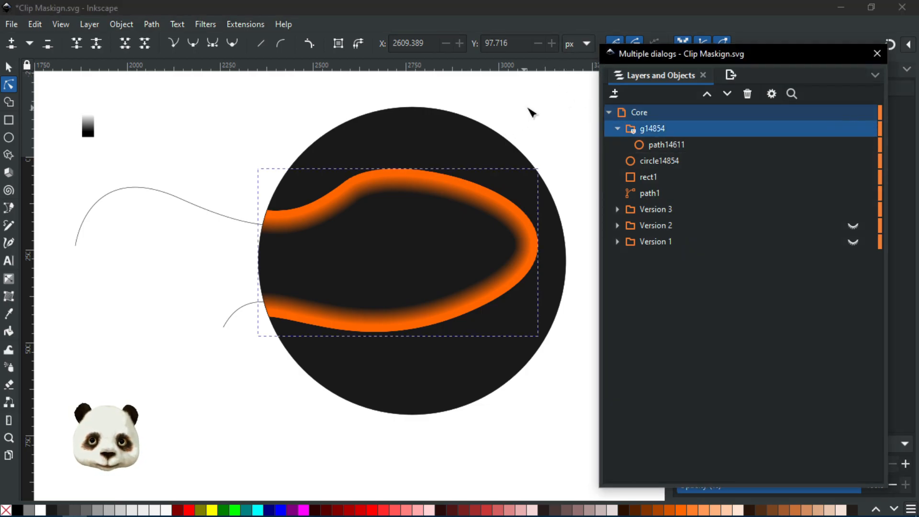
{"action": "key", "text": "ctrl+z"}
{"action": "left_click", "coordinate": [549, 92]}
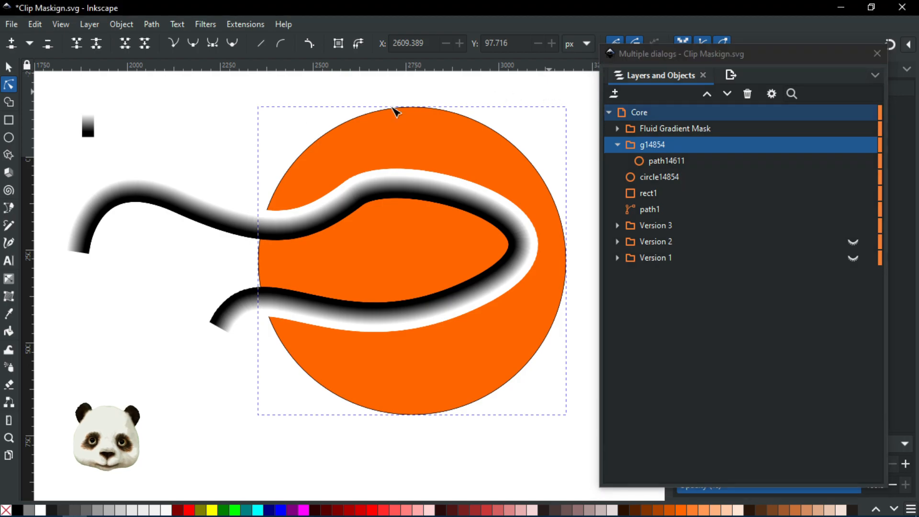
Delete the Fluid Gradient Mask band from the canvas, leaving its curved path in place.
{"action": "left_click", "coordinate": [8, 67]}
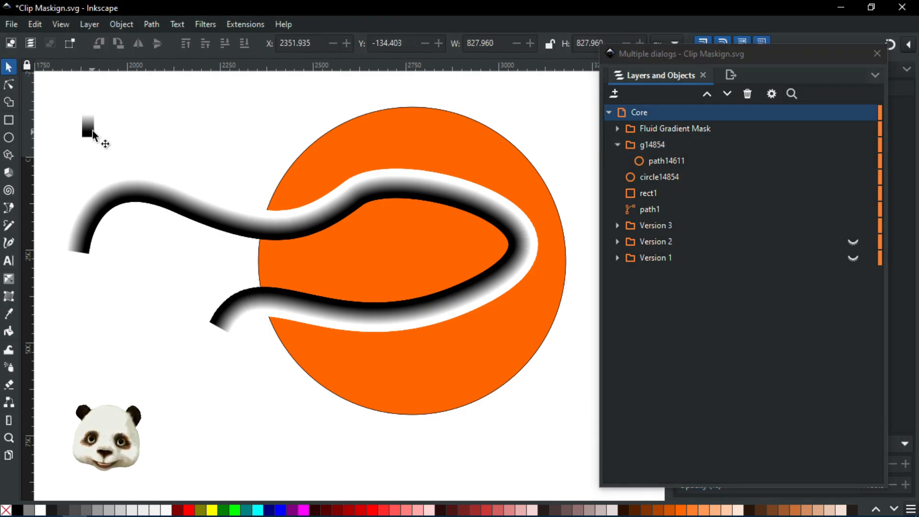
{"action": "left_click", "coordinate": [90, 132]}
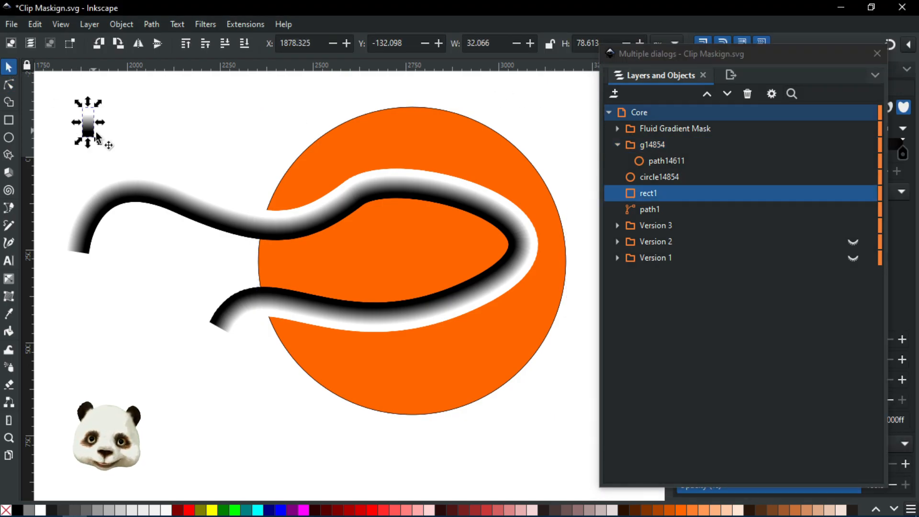
{"action": "left_click", "coordinate": [193, 211]}
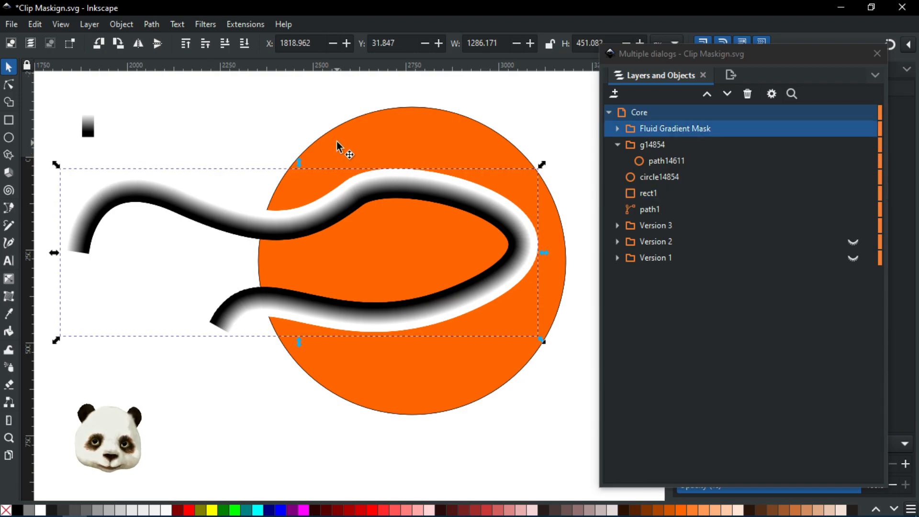
{"action": "key", "text": "Delete"}
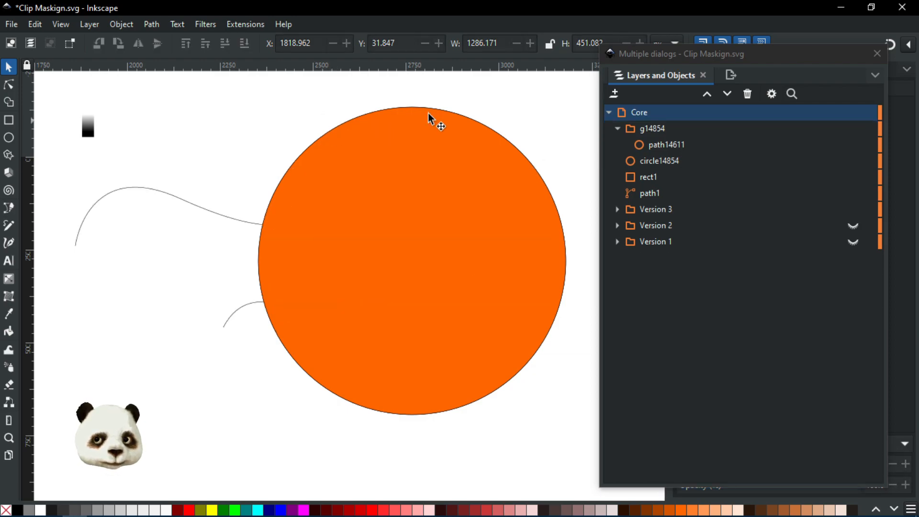
Raise the thin curved path in the stacking order to above the orange circle's group.
{"action": "left_click", "coordinate": [209, 211]}
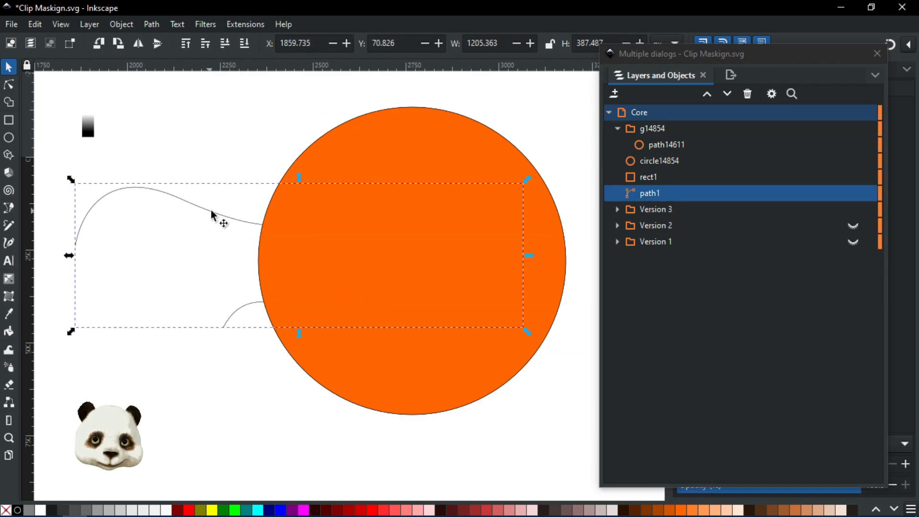
{"action": "key", "text": "Page_Up"}
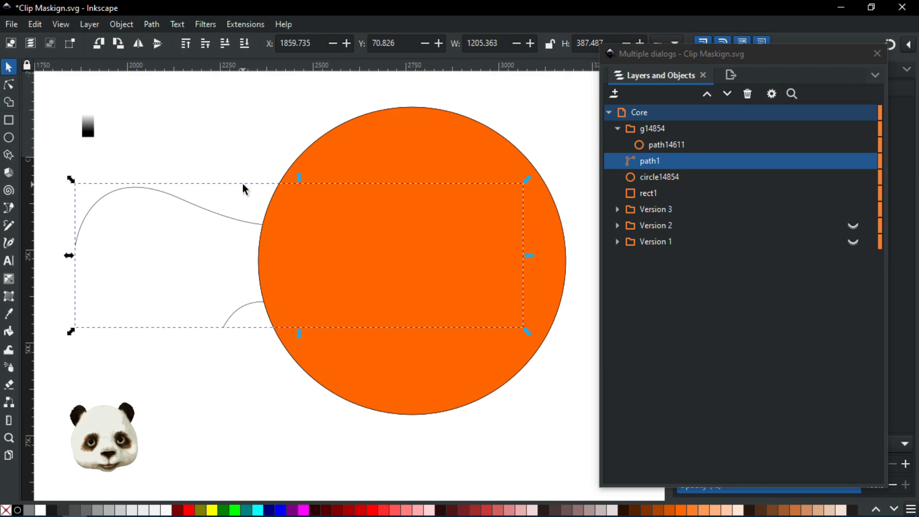
{"action": "key", "text": "Page_Up"}
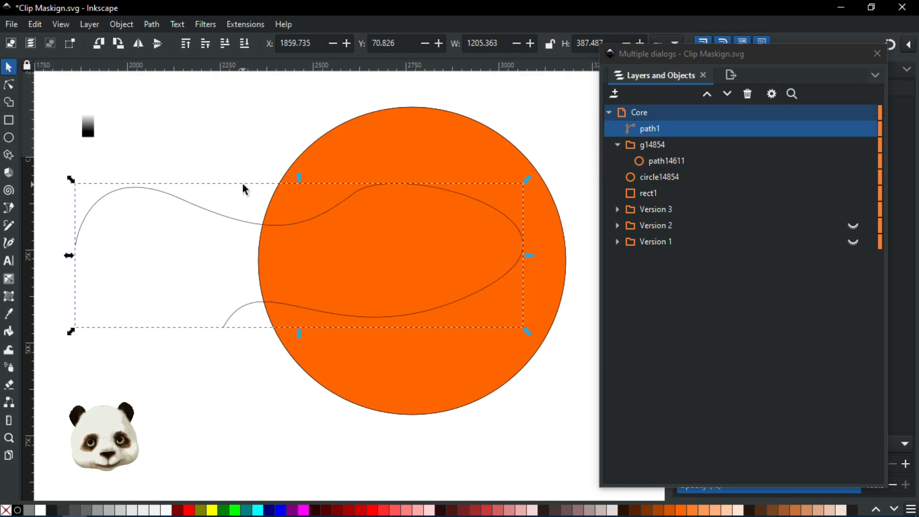
Fill the small gradient rectangle with red and show the path effects settings.
{"action": "left_click", "coordinate": [87, 129]}
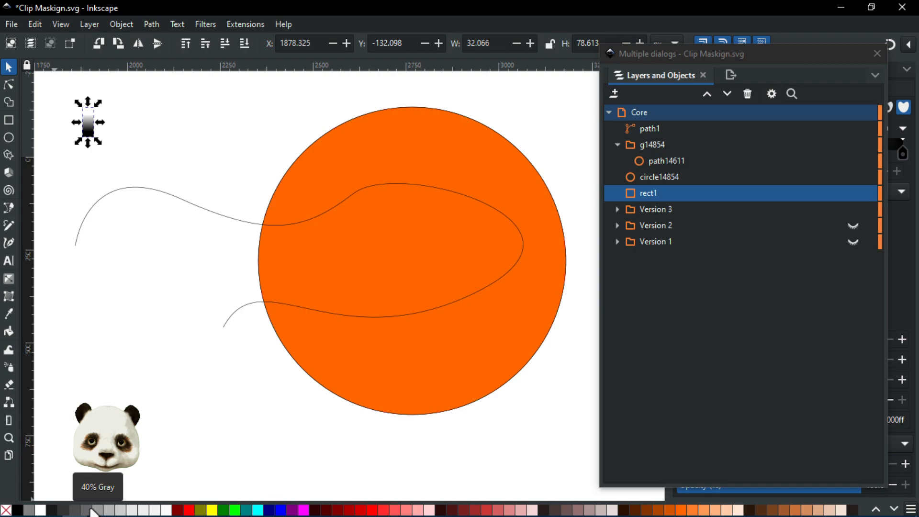
{"action": "left_click", "coordinate": [189, 510]}
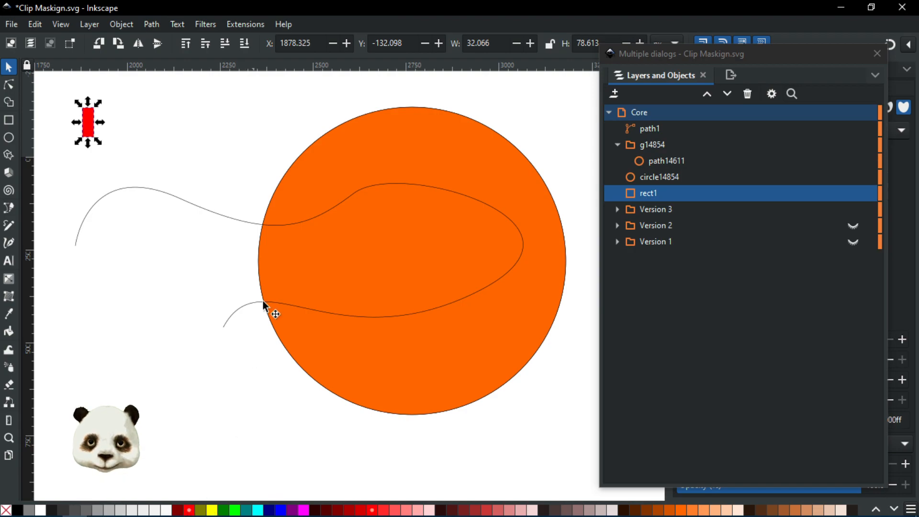
{"action": "left_click", "coordinate": [173, 201], "text": "shift"}
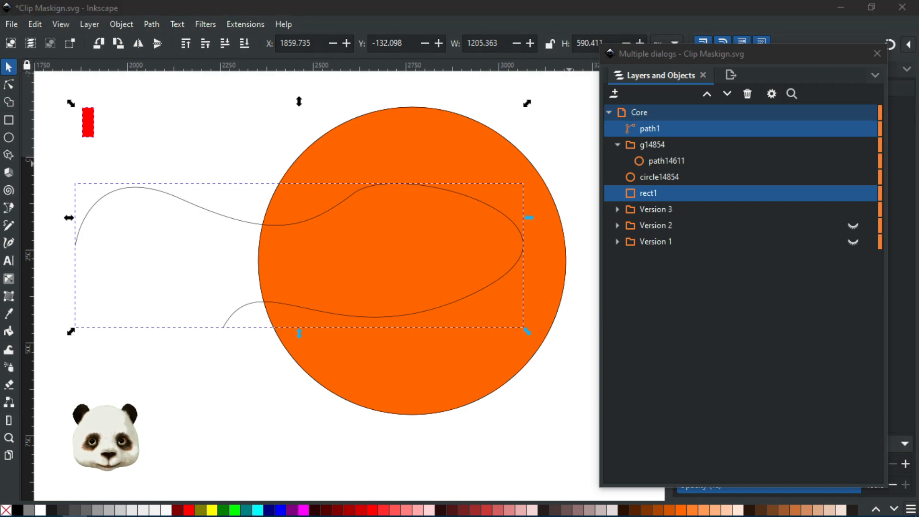
{"action": "key", "text": "ctrl+shift+7"}
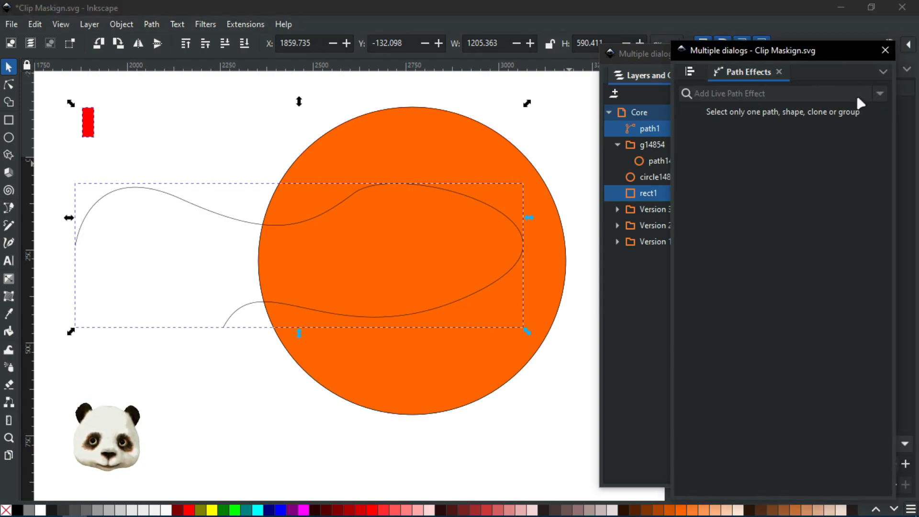
Copy the red rectangle and add a Pattern Along Path effect to the curved path, linked to the copied rectangle.
{"action": "left_click", "coordinate": [89, 124]}
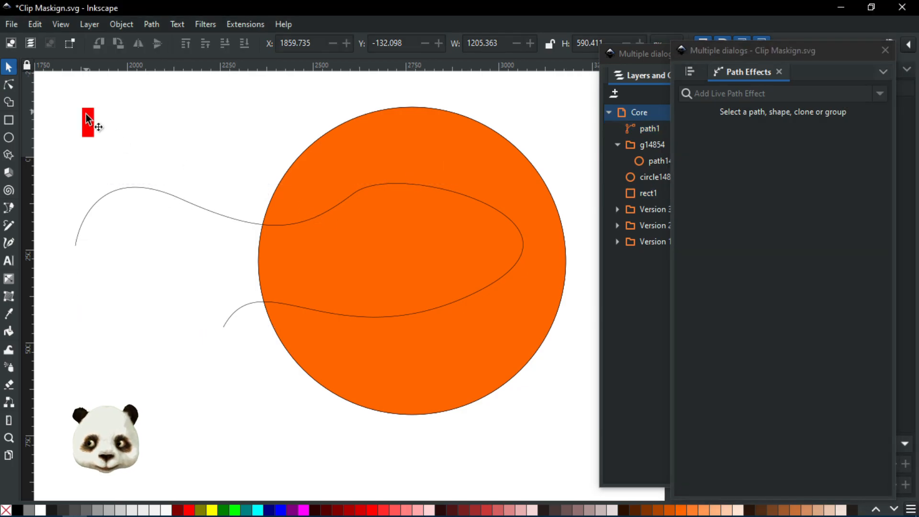
{"action": "left_click", "coordinate": [162, 188]}
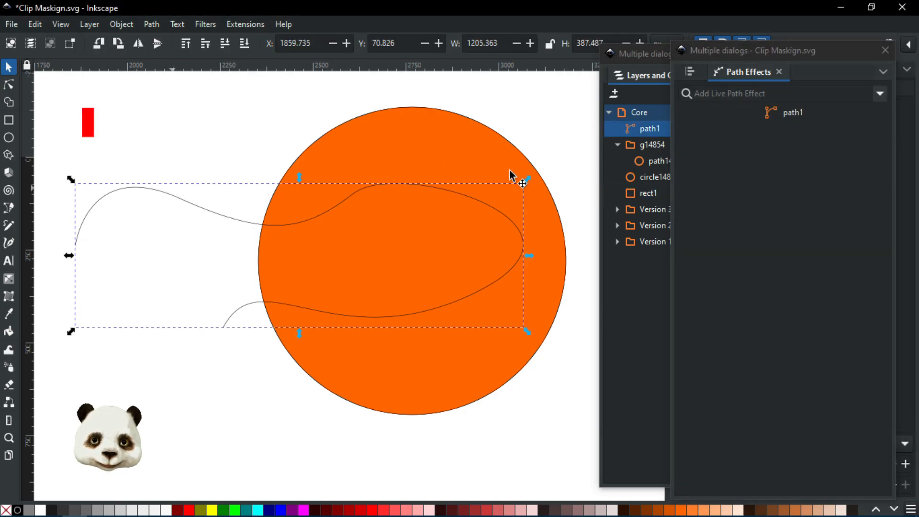
{"action": "left_click", "coordinate": [879, 94]}
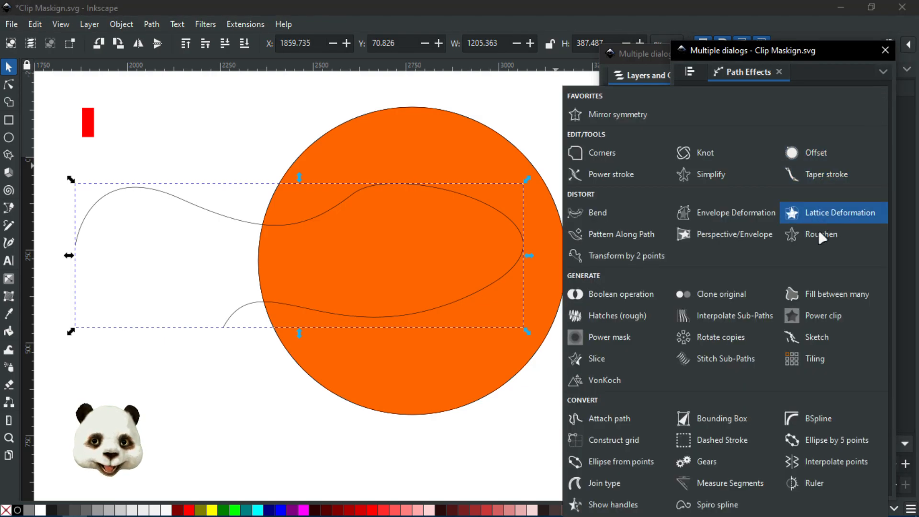
{"action": "left_click", "coordinate": [622, 237]}
{"action": "left_click", "coordinate": [867, 156]}
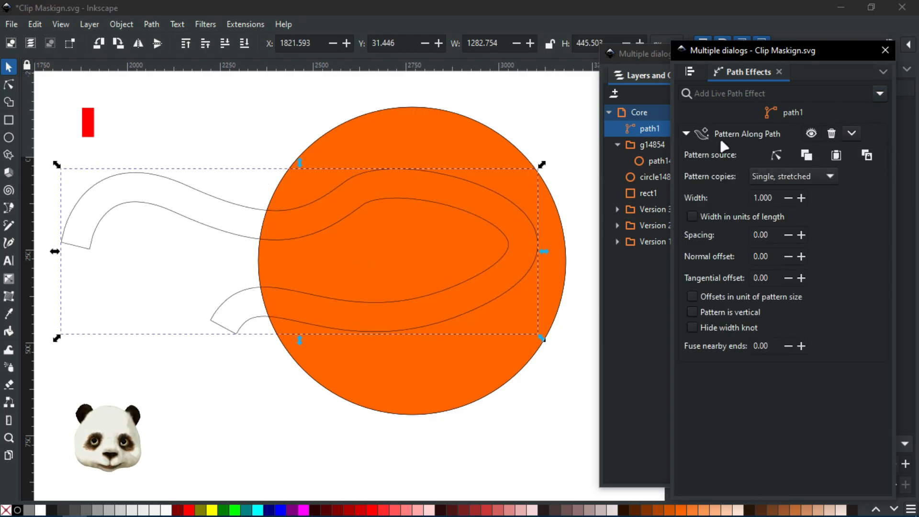
{"action": "left_click_drag", "start_coordinate": [737, 57], "coordinate": [918, 57]}
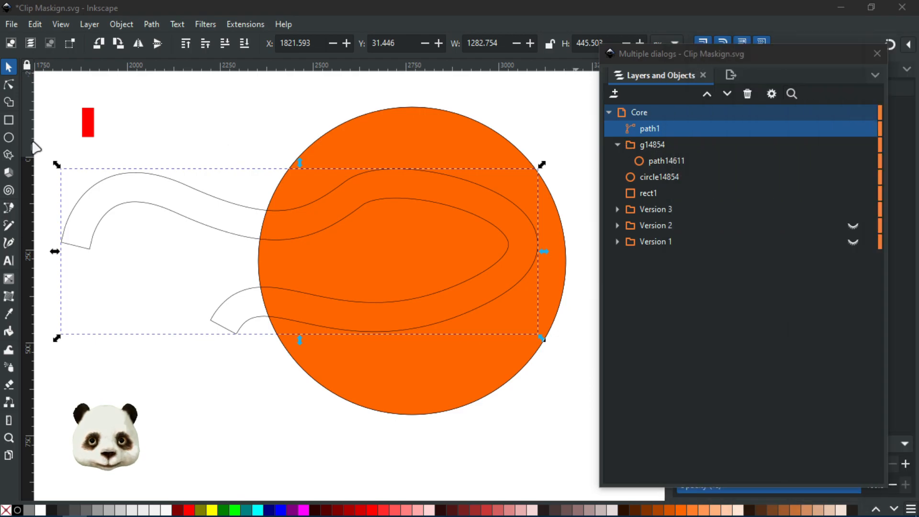
Move the curved path's node in the upper part of the circle slightly up and right, and fill the path with red.
{"action": "left_click", "coordinate": [12, 88]}
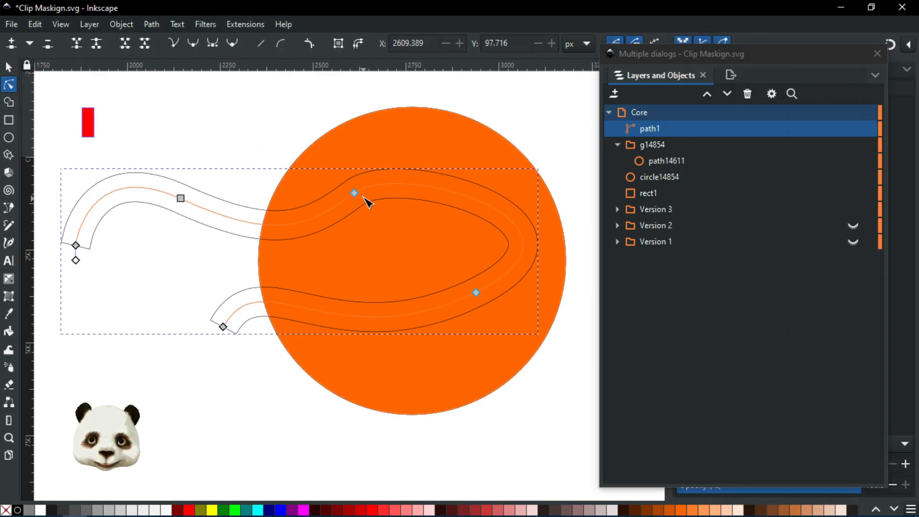
{"action": "left_click_drag", "start_coordinate": [355, 194], "coordinate": [372, 184]}
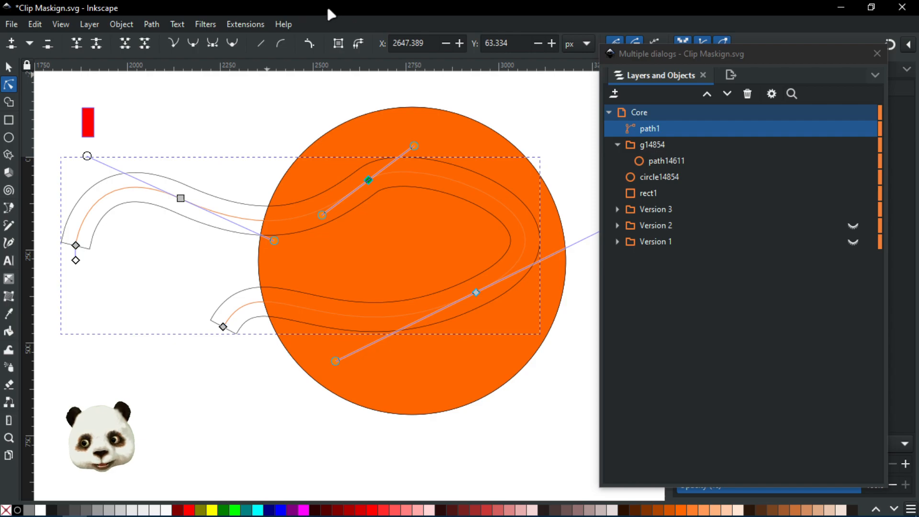
{"action": "left_click", "coordinate": [9, 67]}
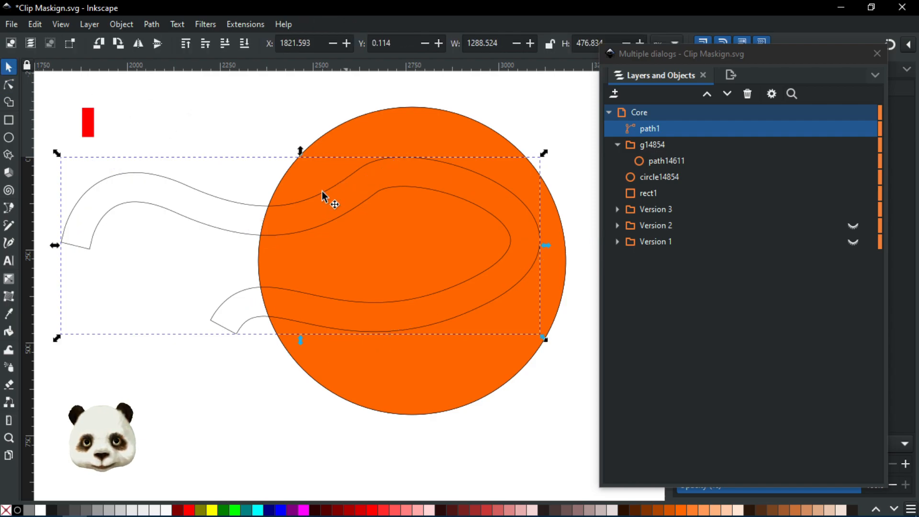
{"action": "left_click", "coordinate": [189, 509]}
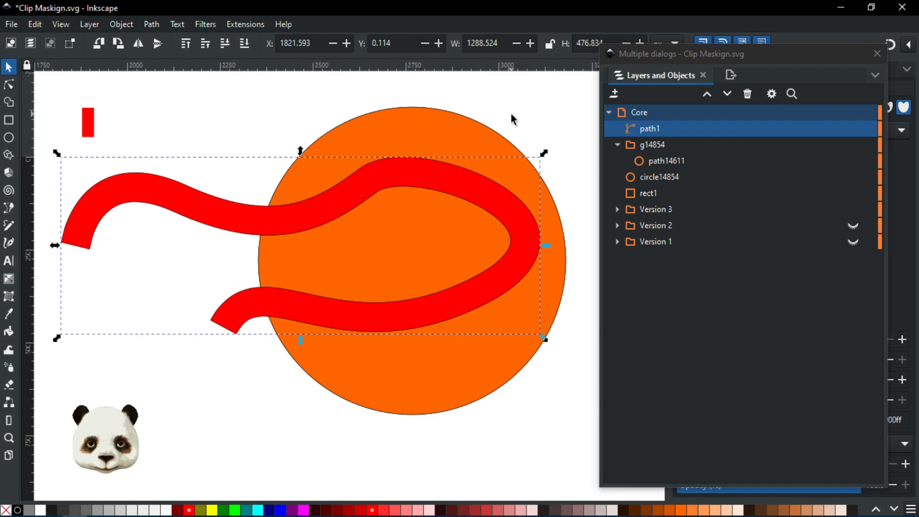
Duplicate the red Pattern Along Path band and fill the duplicate with dark red.
{"action": "key", "text": "ctrl+d"}
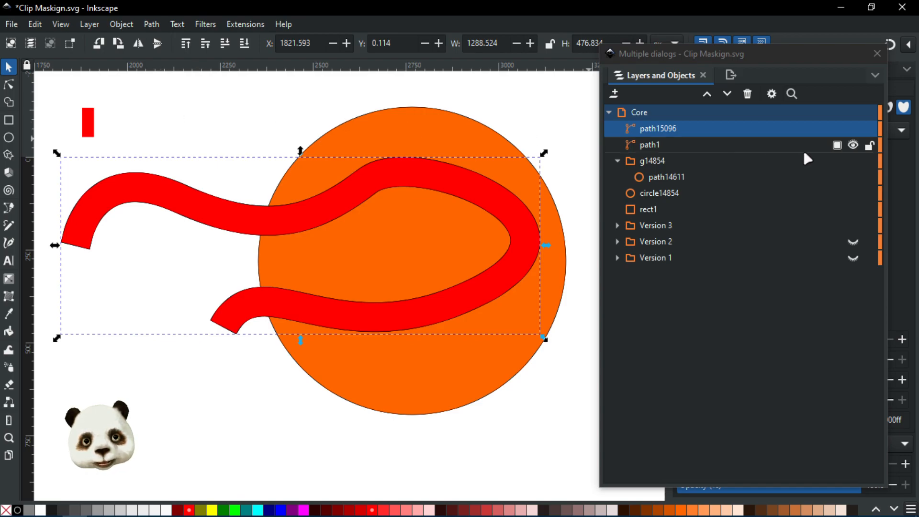
{"action": "mouse_move", "coordinate": [918, 82]}
{"action": "left_mouse_down"}
{"action": "mouse_move", "coordinate": [867, 82]}
{"action": "mouse_move", "coordinate": [918, 82]}
{"action": "left_mouse_up"}
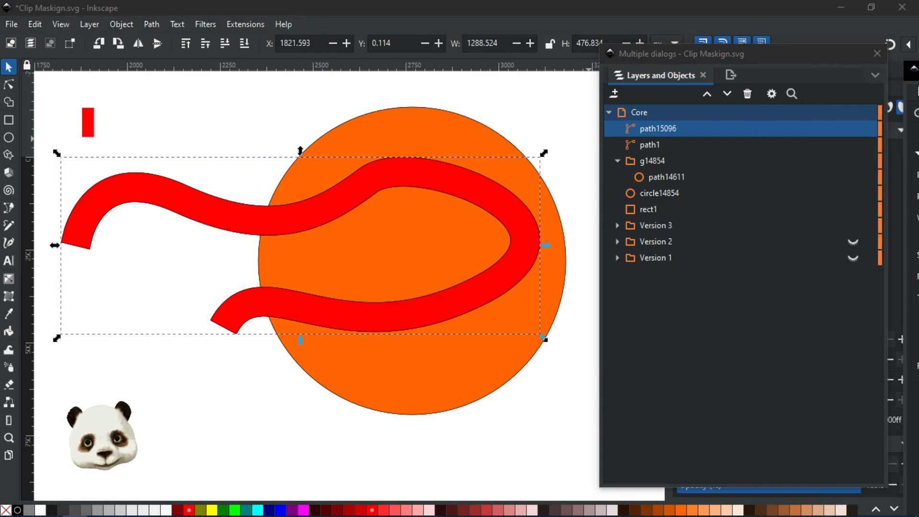
{"action": "left_click", "coordinate": [176, 509]}
{"action": "left_click", "coordinate": [177, 510]}
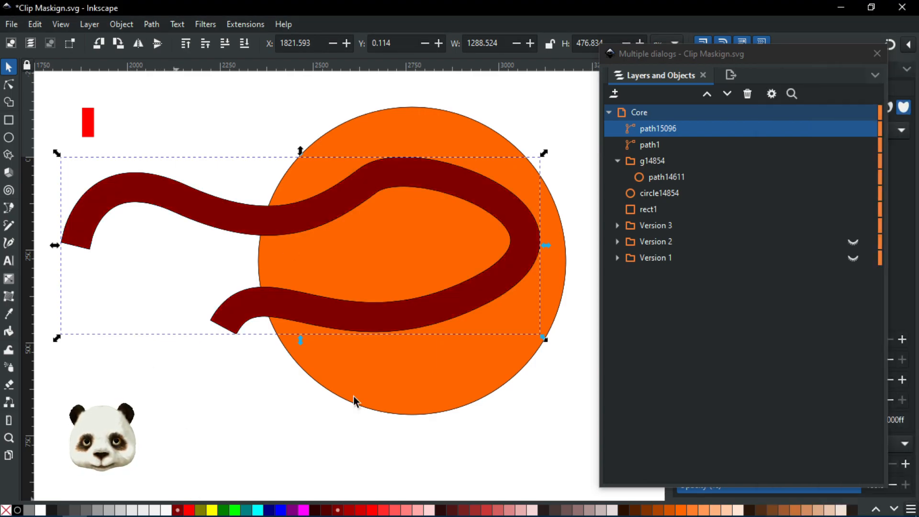
Add an Offset path effect to the dark red band, trying an offset of -10 mm and settling on -5 mm.
{"action": "key", "text": "ctrl+shift+7"}
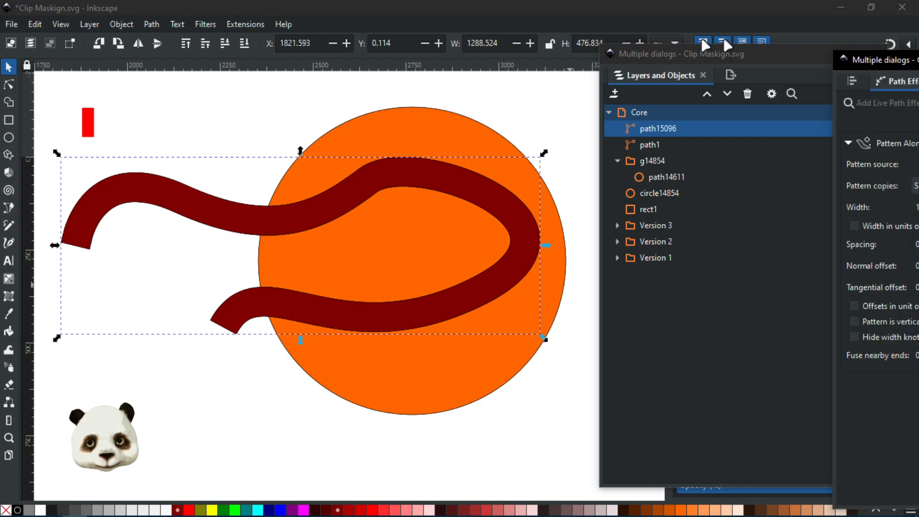
{"action": "left_click_drag", "start_coordinate": [893, 55], "coordinate": [677, 36]}
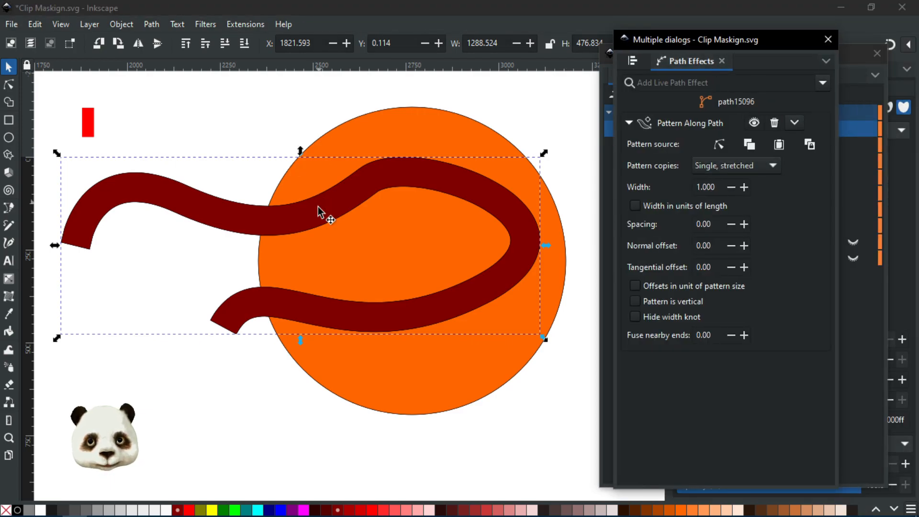
{"action": "left_click", "coordinate": [823, 83]}
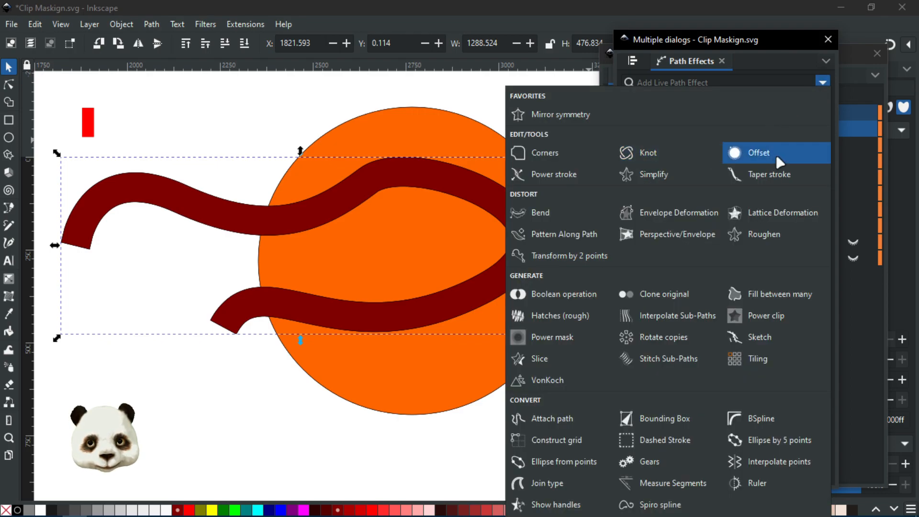
{"action": "left_click", "coordinate": [754, 152]}
{"action": "left_click_drag", "start_coordinate": [698, 48], "coordinate": [917, 57]}
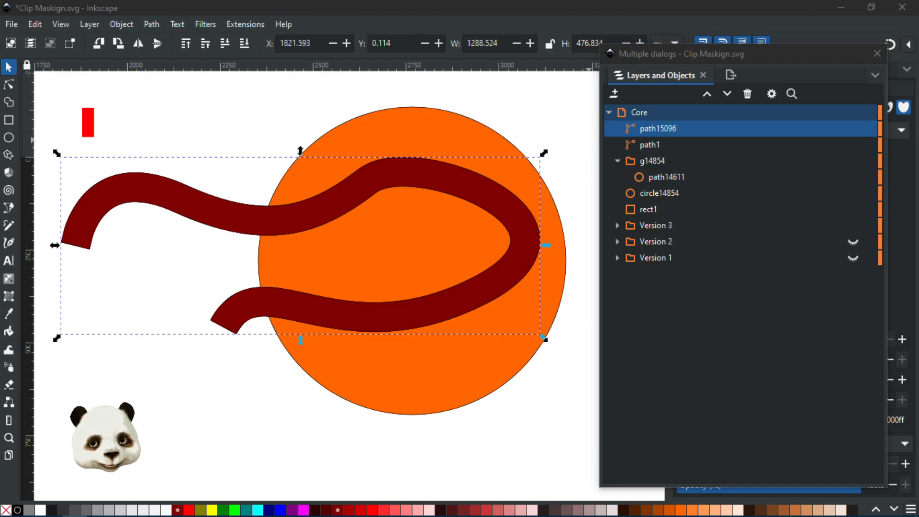
{"action": "key", "text": "ctrl+z"}
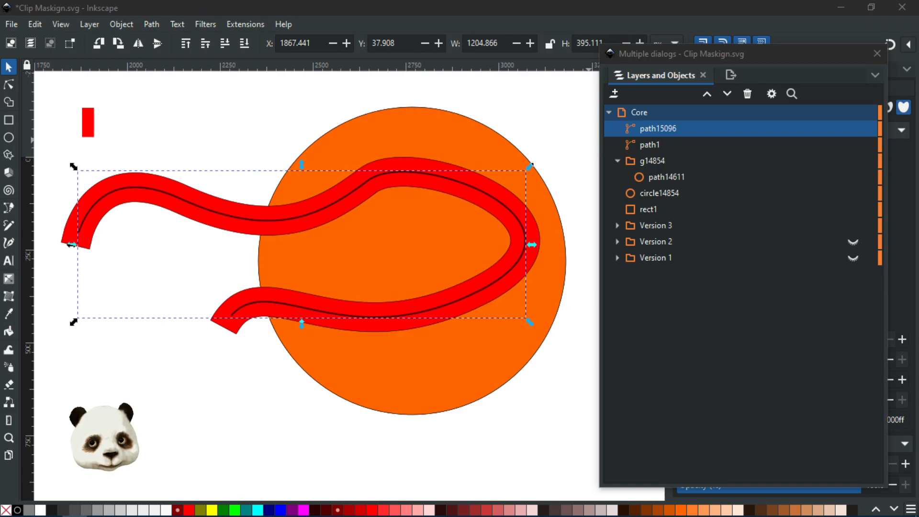
{"action": "key", "text": "ctrl+shift+z"}
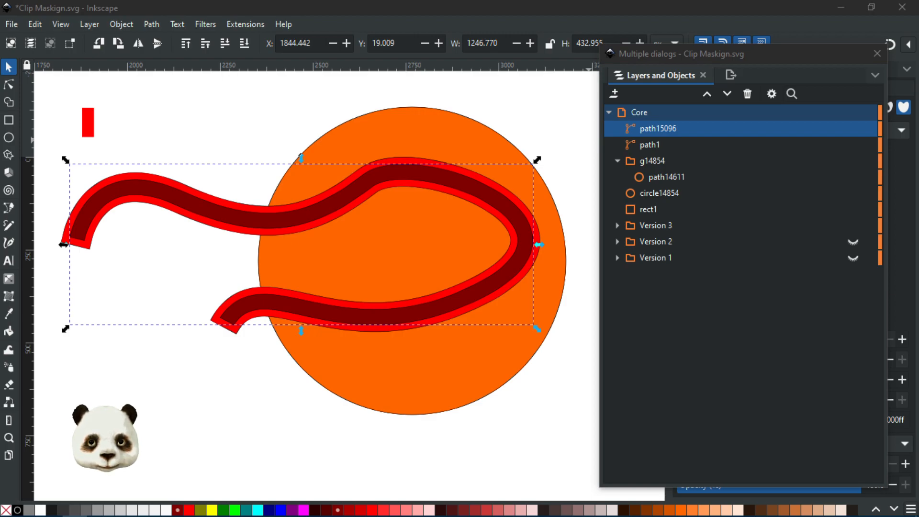
Flatten the dark red band's path effects and display the nodes of the flattened path.
{"action": "left_click", "coordinate": [10, 86]}
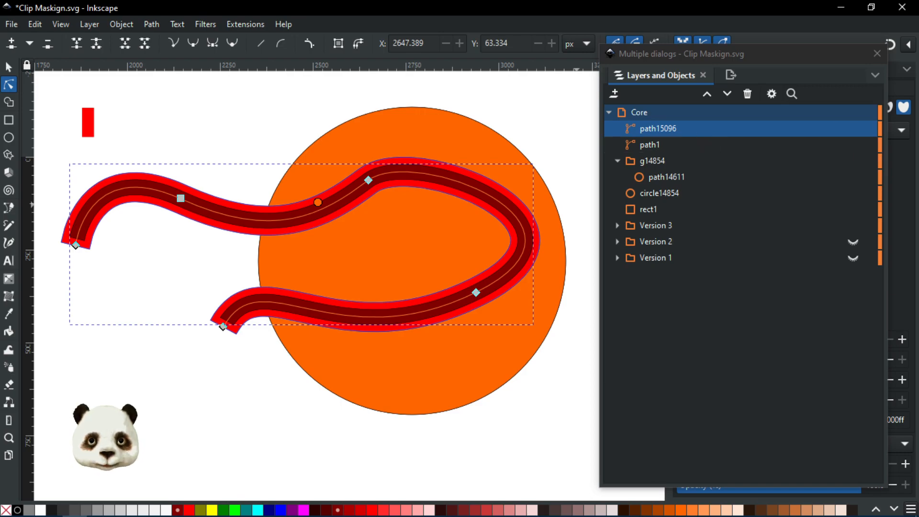
{"action": "key", "text": "ctrl+shift+7"}
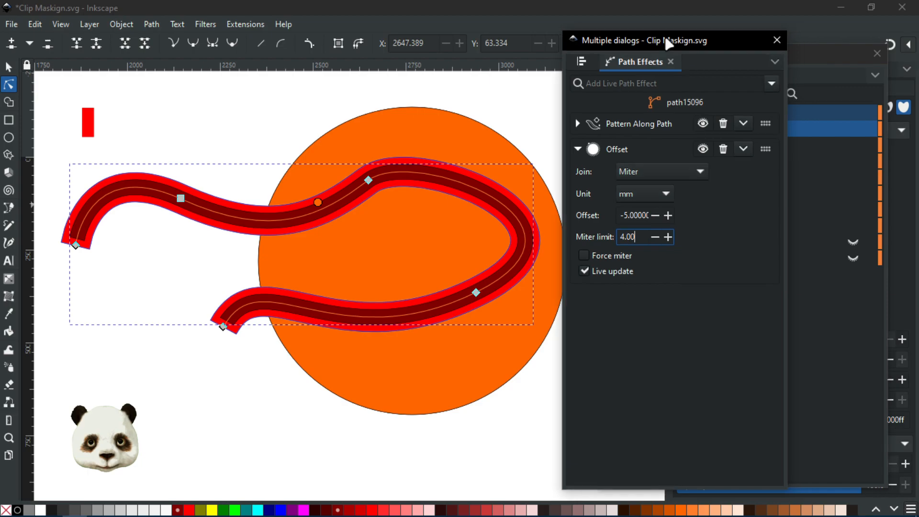
{"action": "left_click", "coordinate": [743, 149]}
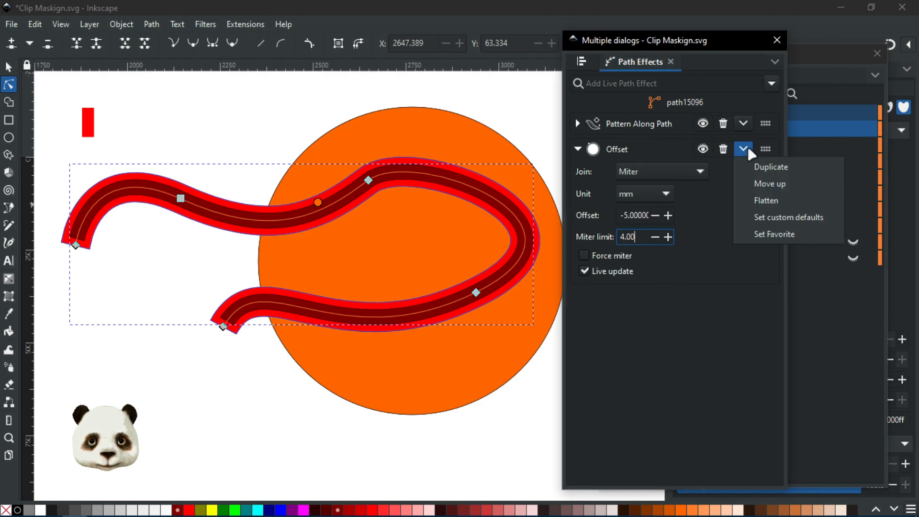
{"action": "left_click", "coordinate": [760, 198]}
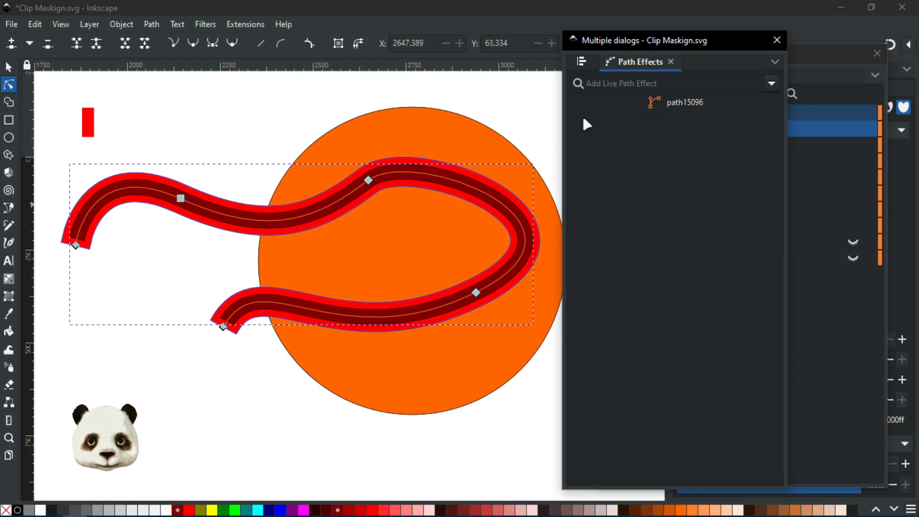
{"action": "left_click_drag", "start_coordinate": [652, 45], "coordinate": [830, 57]}
{"action": "left_click", "coordinate": [660, 140]}
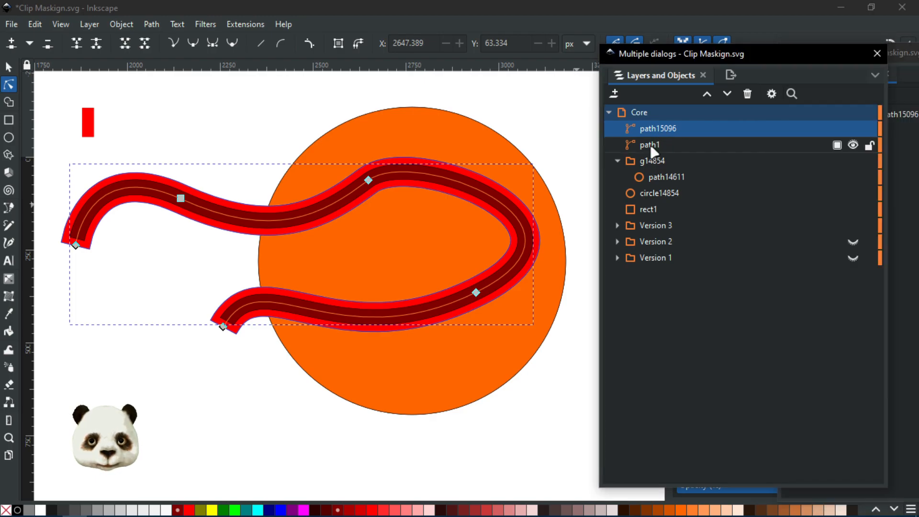
{"action": "left_click", "coordinate": [660, 125]}
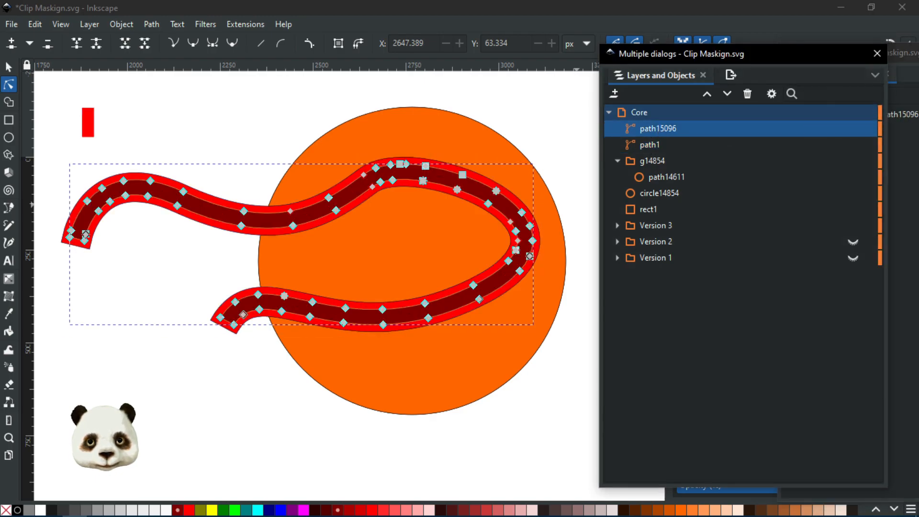
Undo the flattening and the Offset effect changes on the dark red band.
{"action": "key", "text": "alt+Tab"}
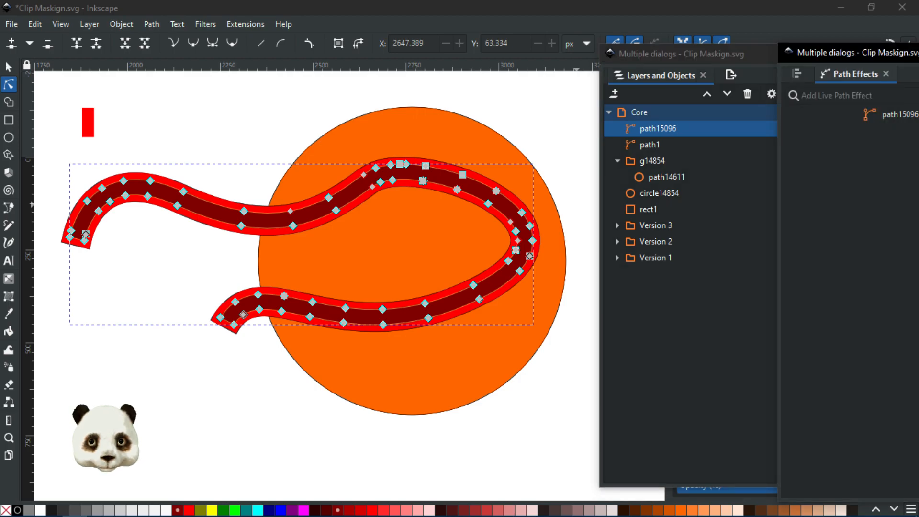
{"action": "left_click", "coordinate": [786, 82]}
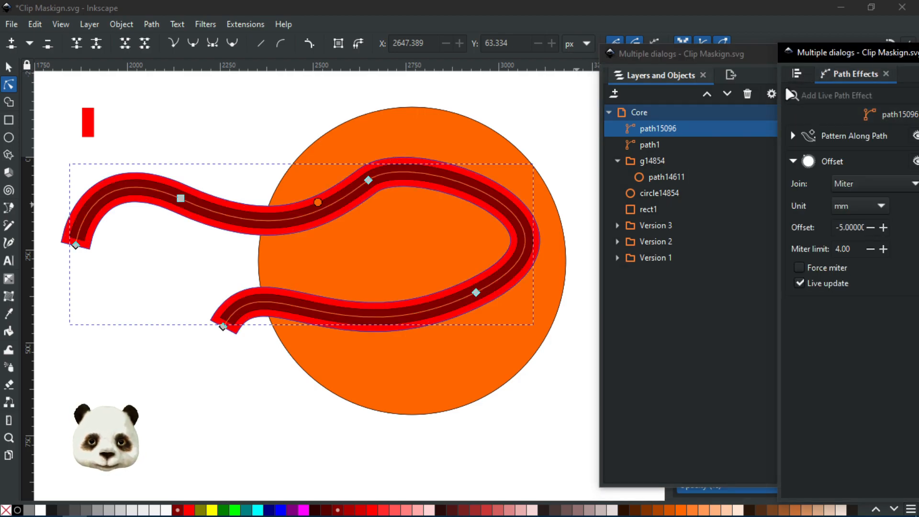
{"action": "key", "text": "ctrl+z"}
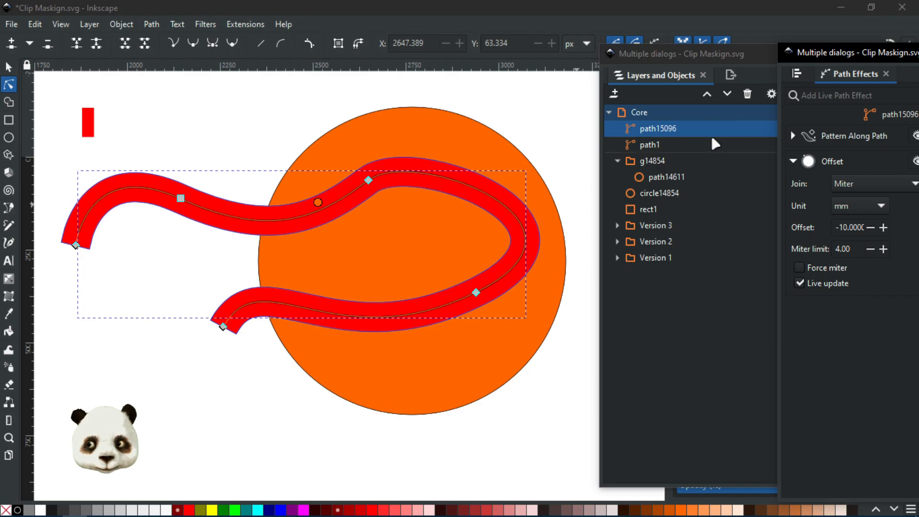
{"action": "key", "text": "ctrl+z"}
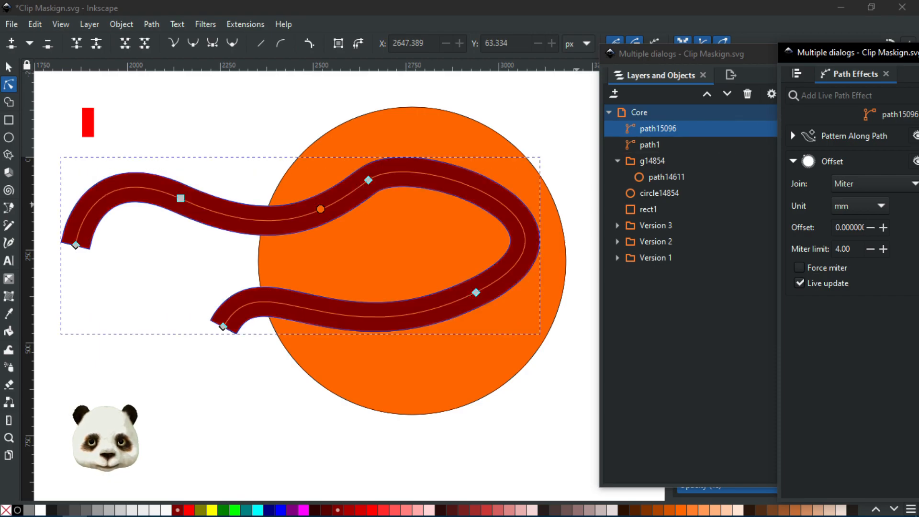
{"action": "key", "text": "ctrl+z"}
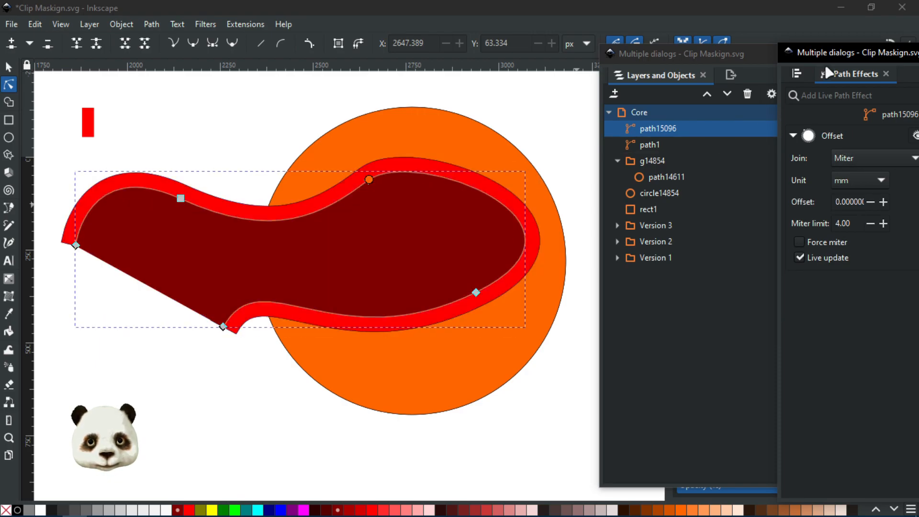
{"action": "left_click_drag", "start_coordinate": [840, 52], "coordinate": [702, 44]}
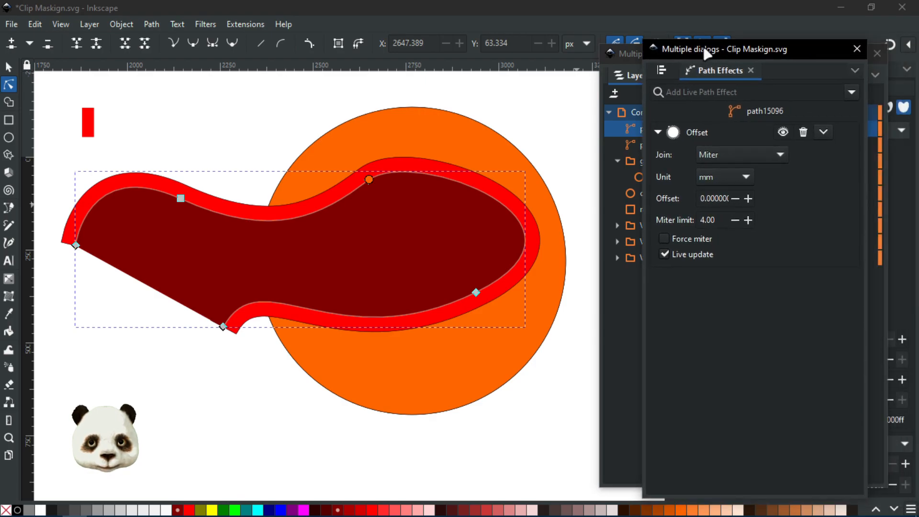
{"action": "left_click", "coordinate": [578, 13]}
{"action": "key", "text": "ctrl+shift+z"}
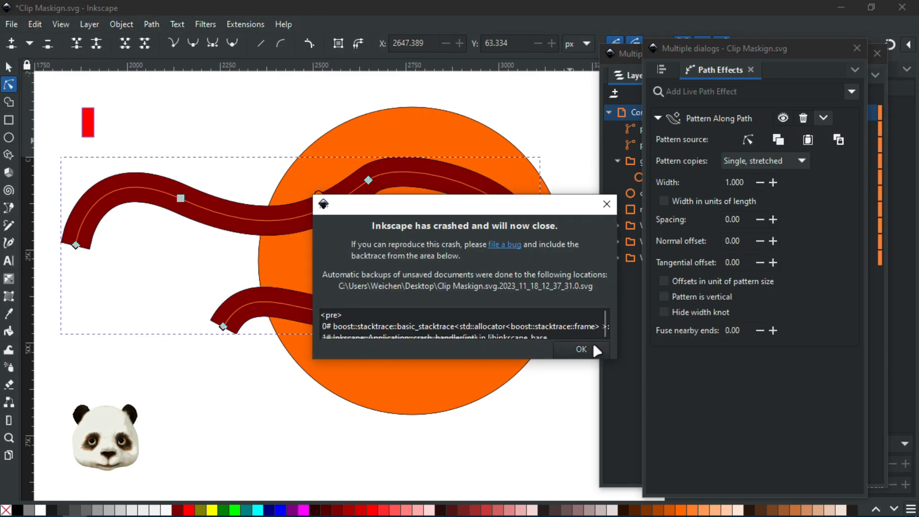
Dismiss the crash message, reopen the Clip Maskign drawing in Inkscape, and select the dark red band.
{"action": "left_click", "coordinate": [596, 351]}
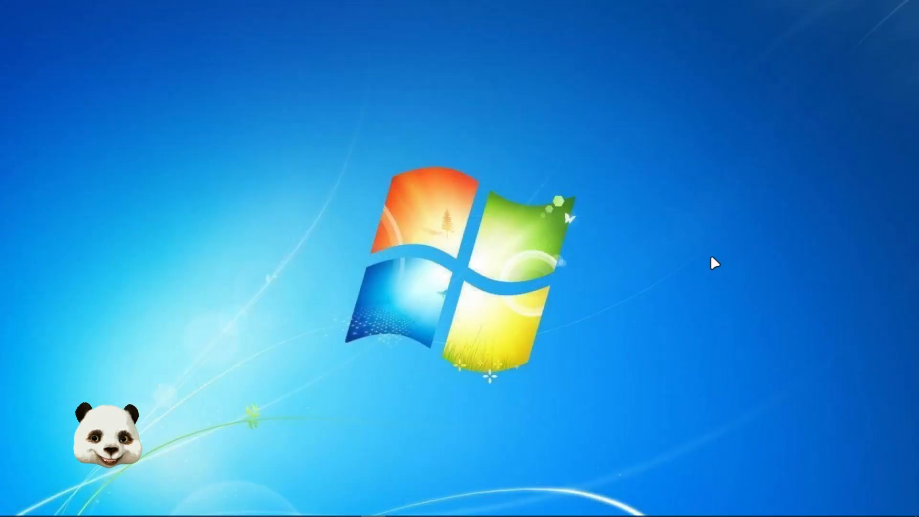
{"action": "key", "text": "super"}
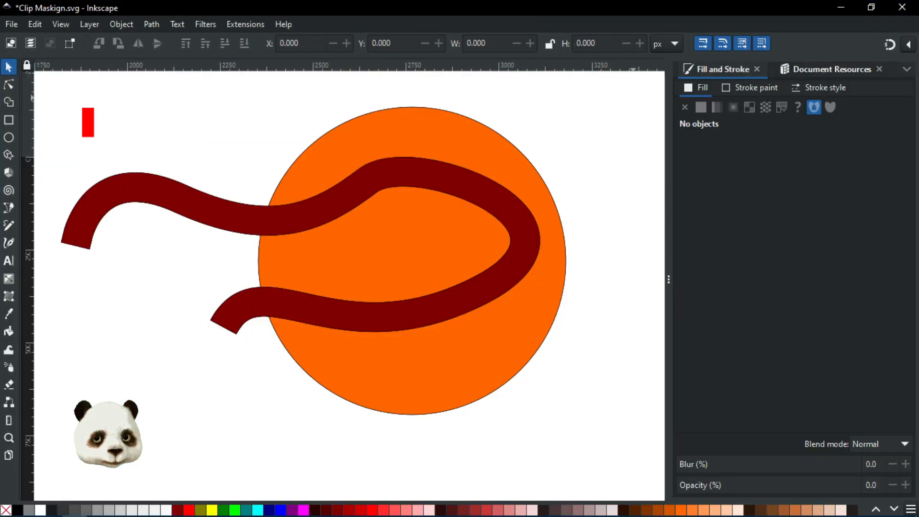
{"action": "left_click", "coordinate": [325, 212]}
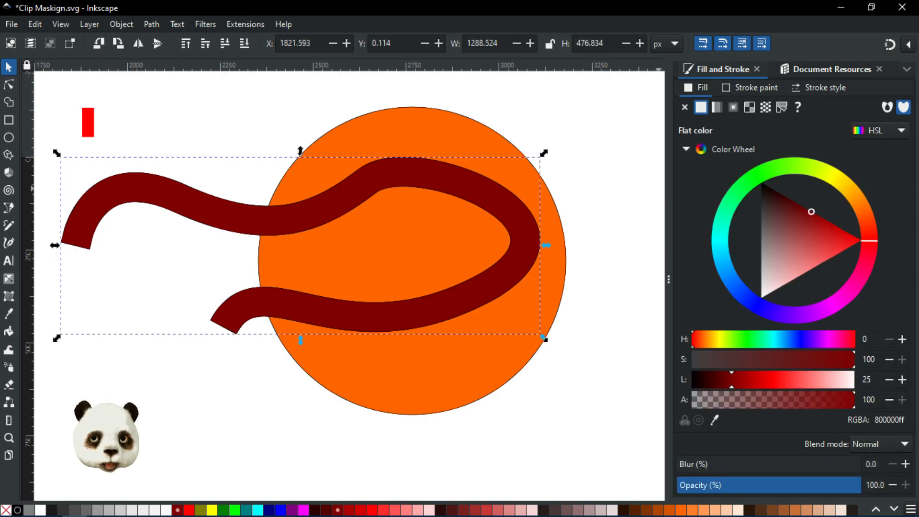
Flatten the Pattern Along Path effect on the dark red band so it becomes a plain path.
{"action": "key", "text": "ctrl+shift+7"}
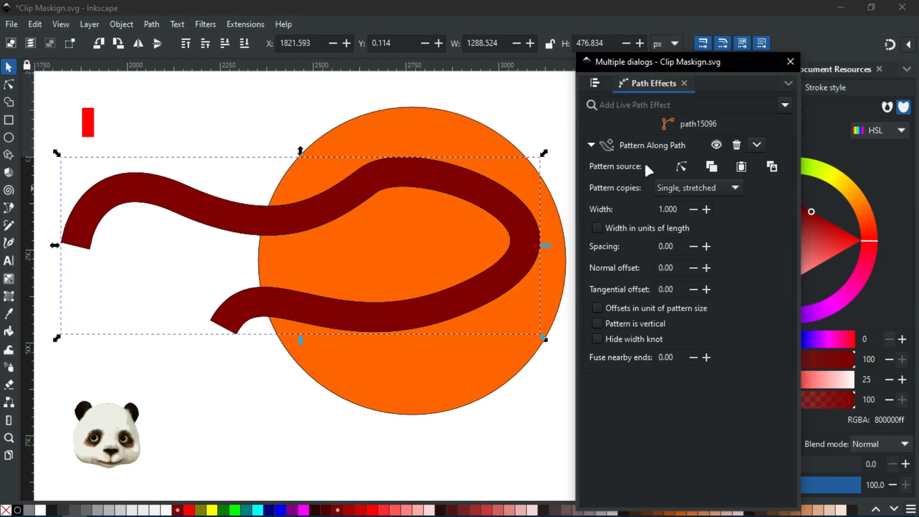
{"action": "left_click_drag", "start_coordinate": [292, 217], "coordinate": [333, 267]}
{"action": "key", "text": "ctrl+z"}
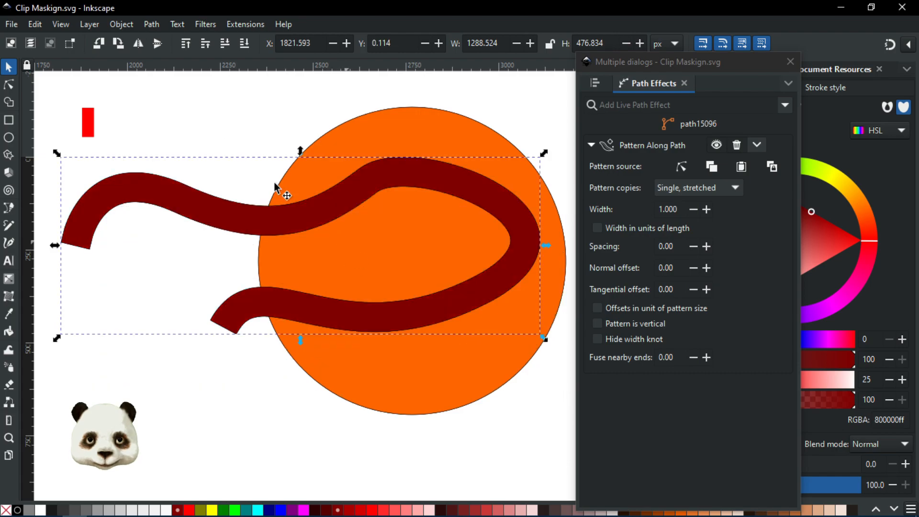
{"action": "key", "text": "ctrl+z"}
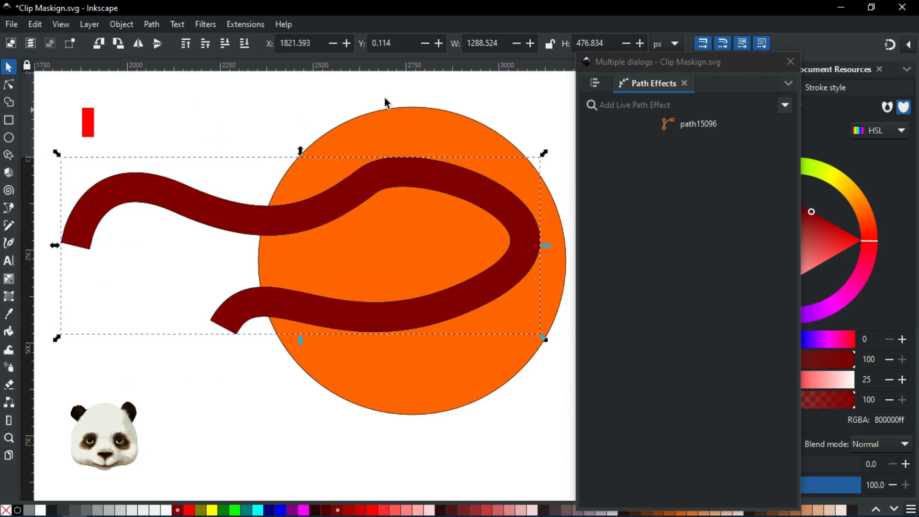
Add an Offset path effect to the flattened dark red band and set the offset to -5 mm.
{"action": "left_click", "coordinate": [787, 106]}
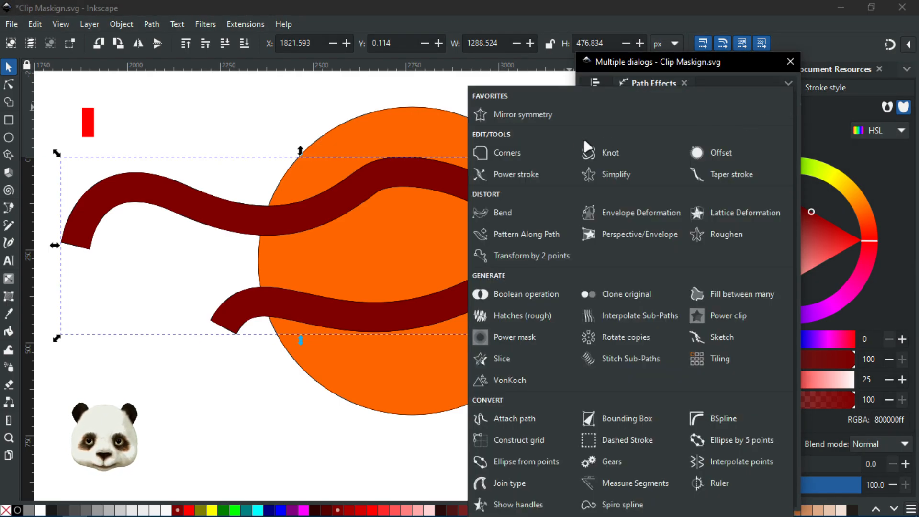
{"action": "left_click", "coordinate": [700, 156]}
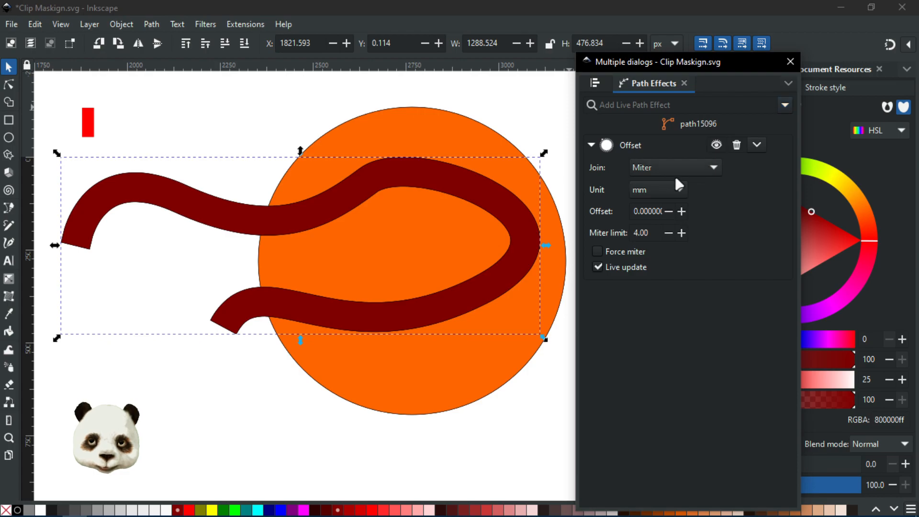
{"action": "left_click", "coordinate": [635, 211]}
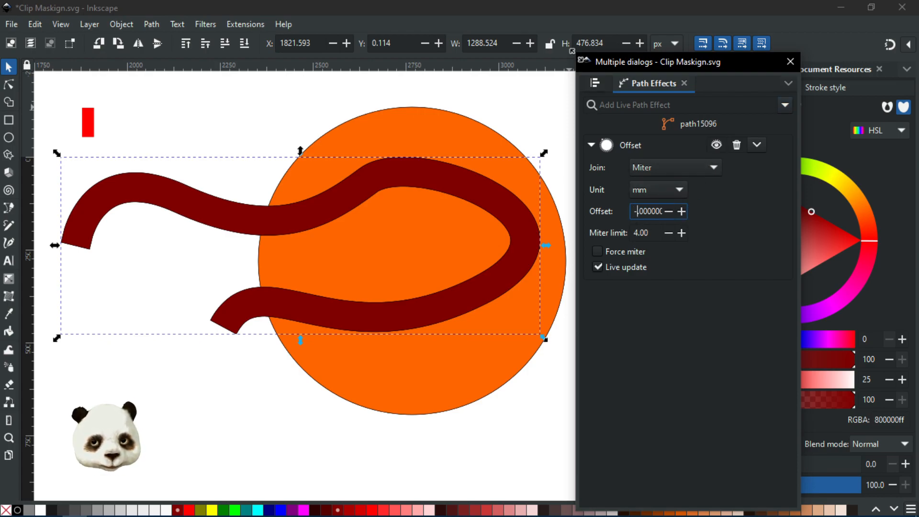
{"action": "type", "text": "-5"}
{"action": "left_click", "coordinate": [655, 233]}
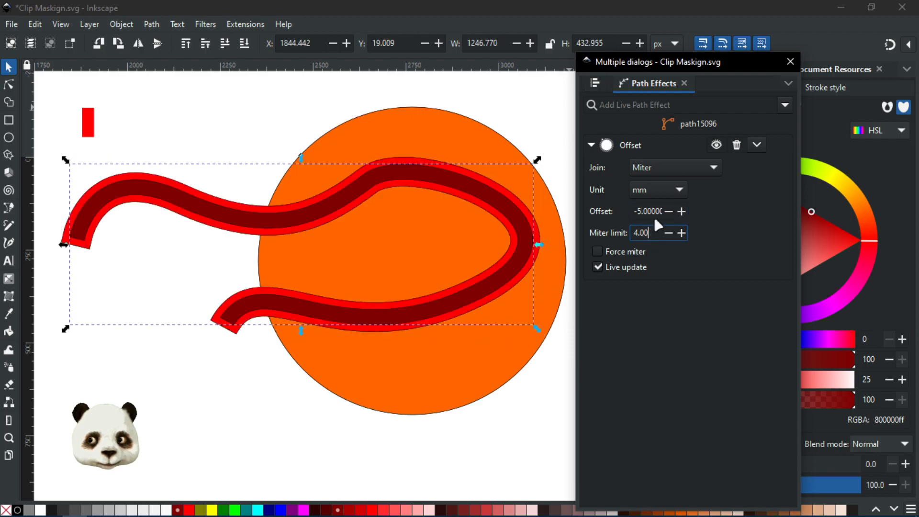
{"action": "left_click_drag", "start_coordinate": [691, 60], "coordinate": [918, 33]}
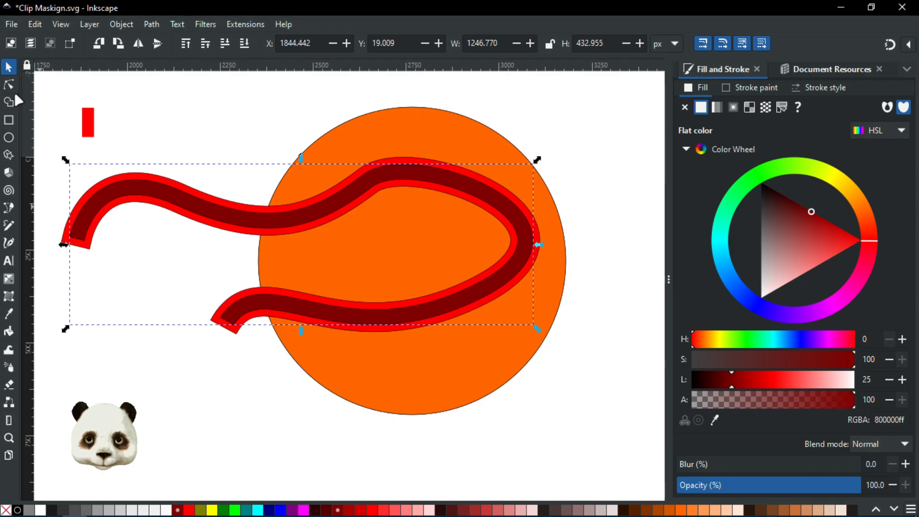
Edit the dark red band's nodes, pulling the two inner nodes at its upper-left end outward to widen that end.
{"action": "double_click", "coordinate": [89, 233]}
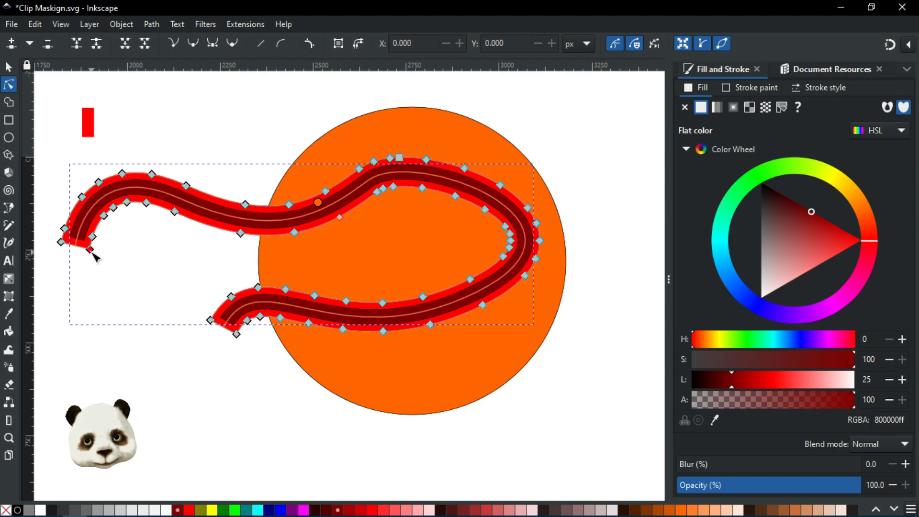
{"action": "left_click_drag", "start_coordinate": [94, 257], "coordinate": [99, 282]}
{"action": "left_click_drag", "start_coordinate": [109, 245], "coordinate": [120, 231]}
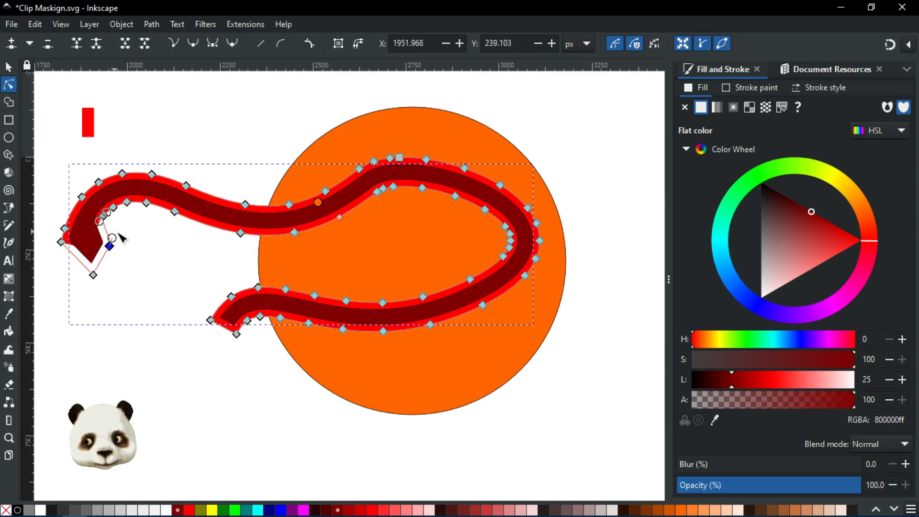
Widen the upper-left stretch of the dark red band by moving its inner-edge nodes down, as far as the orange circle's edge.
{"action": "scroll", "coordinate": [119, 234], "scroll_direction": "up", "scroll_amount": 2}
{"action": "left_click_drag", "start_coordinate": [98, 201], "coordinate": [137, 218]}
{"action": "left_click_drag", "start_coordinate": [123, 184], "coordinate": [169, 205]}
{"action": "left_click_drag", "start_coordinate": [234, 196], "coordinate": [230, 230]}
{"action": "left_click_drag", "start_coordinate": [369, 242], "coordinate": [379, 271]}
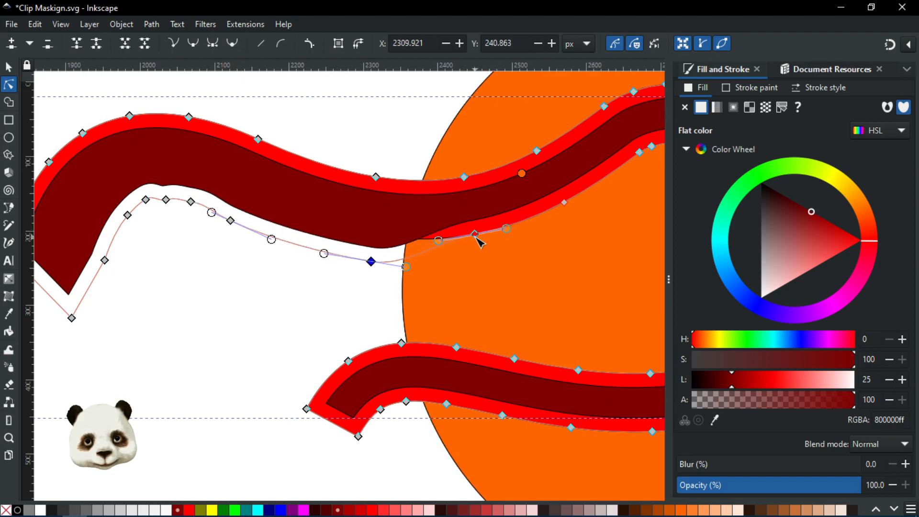
{"action": "left_click_drag", "start_coordinate": [475, 234], "coordinate": [496, 260]}
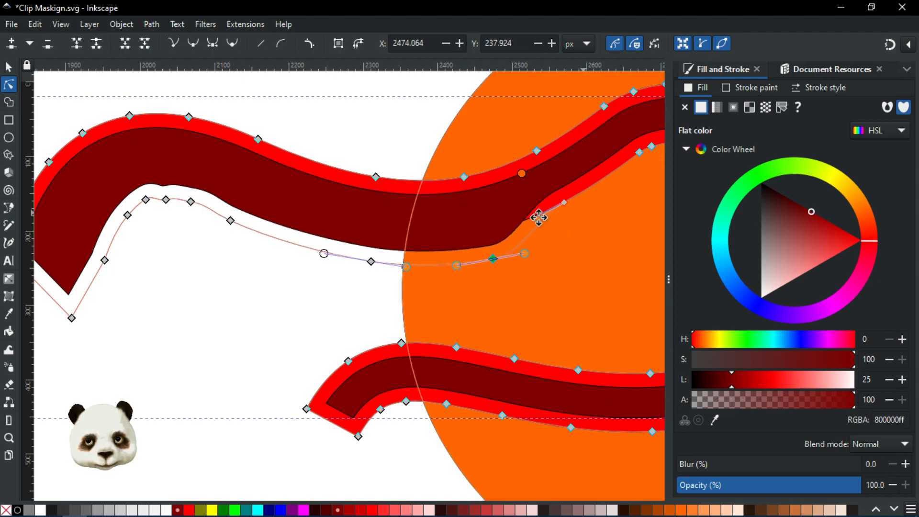
Continue widening the dark red band over the orange circle by pulling the upper stretch's inner-edge nodes downward.
{"action": "scroll", "coordinate": [361, 219], "scroll_direction": "right", "scroll_amount": 3}
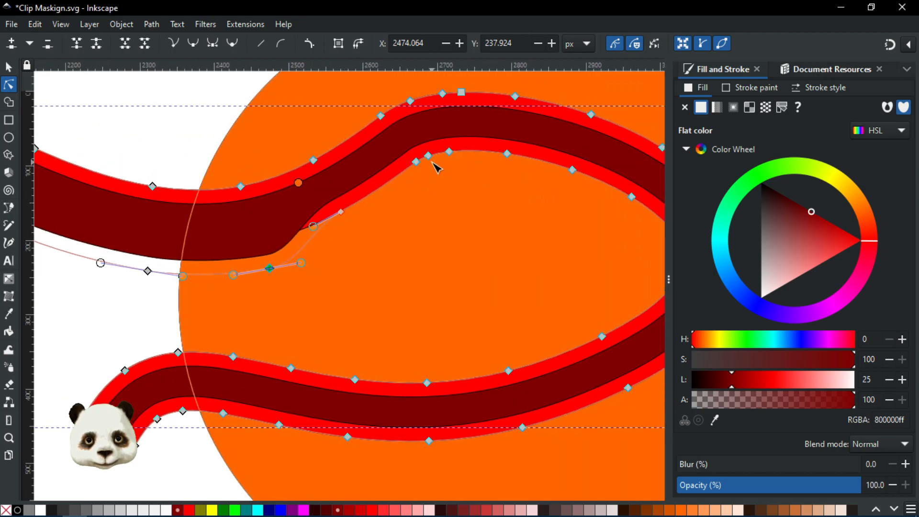
{"action": "left_click_drag", "start_coordinate": [421, 165], "coordinate": [406, 206]}
{"action": "double_click", "coordinate": [348, 212]}
{"action": "left_click_drag", "start_coordinate": [349, 212], "coordinate": [344, 245]}
{"action": "left_click_drag", "start_coordinate": [435, 153], "coordinate": [461, 190]}
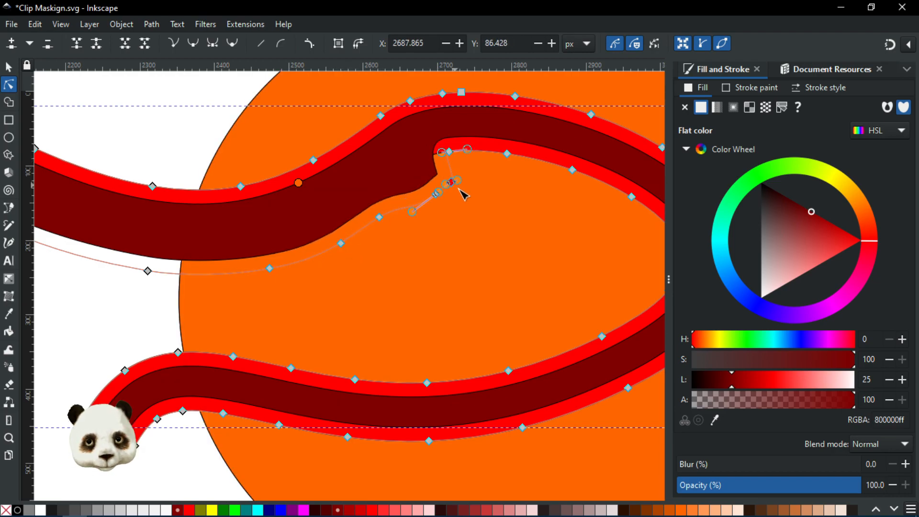
{"action": "left_click_drag", "start_coordinate": [449, 151], "coordinate": [506, 153]}
{"action": "left_click_drag", "start_coordinate": [462, 194], "coordinate": [497, 193]}
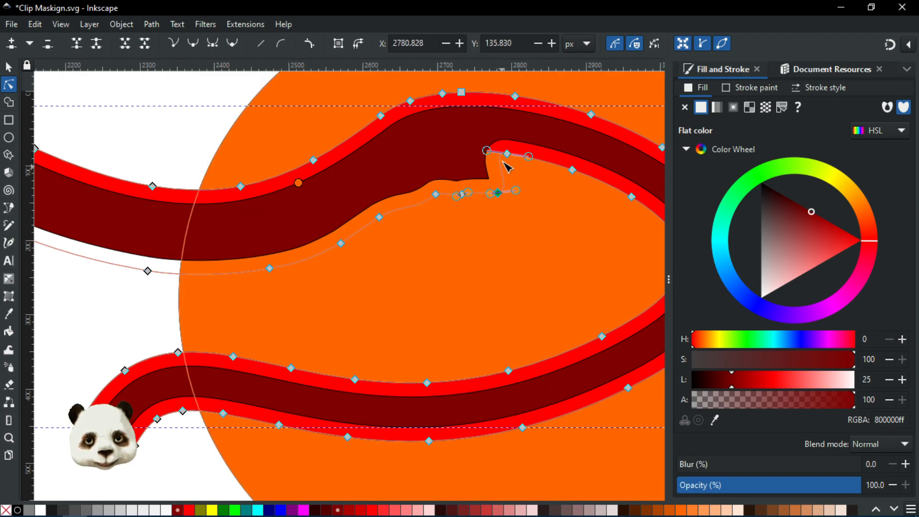
{"action": "left_click_drag", "start_coordinate": [507, 154], "coordinate": [560, 199]}
{"action": "mouse_move", "coordinate": [605, 224]}
{"action": "left_mouse_down"}
{"action": "mouse_move", "coordinate": [470, 154]}
{"action": "mouse_move", "coordinate": [543, 139]}
{"action": "left_mouse_up"}
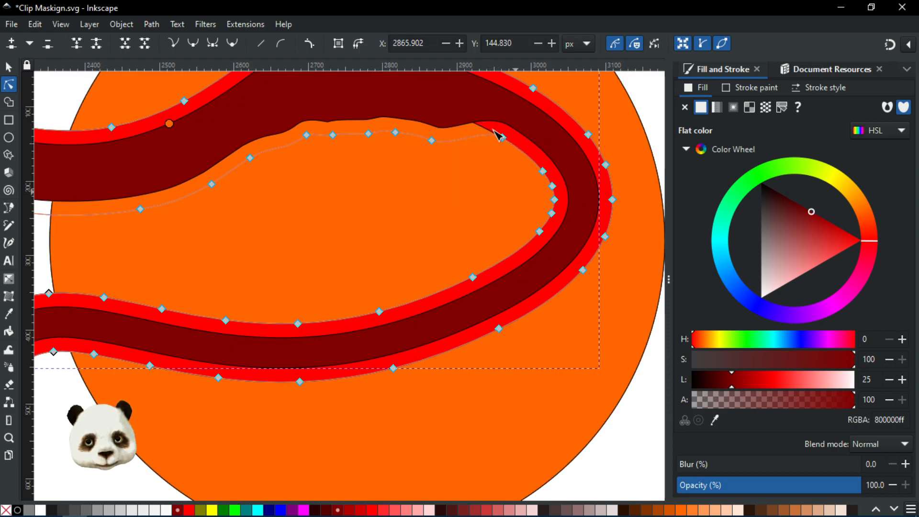
Shift the group of inner-edge nodes at the dark red band's right-hand bend inward, away from the red edge.
{"action": "left_click_drag", "start_coordinate": [469, 130], "coordinate": [570, 252]}
{"action": "left_click_drag", "start_coordinate": [551, 184], "coordinate": [525, 183]}
{"action": "key", "text": "ctrl+z"}
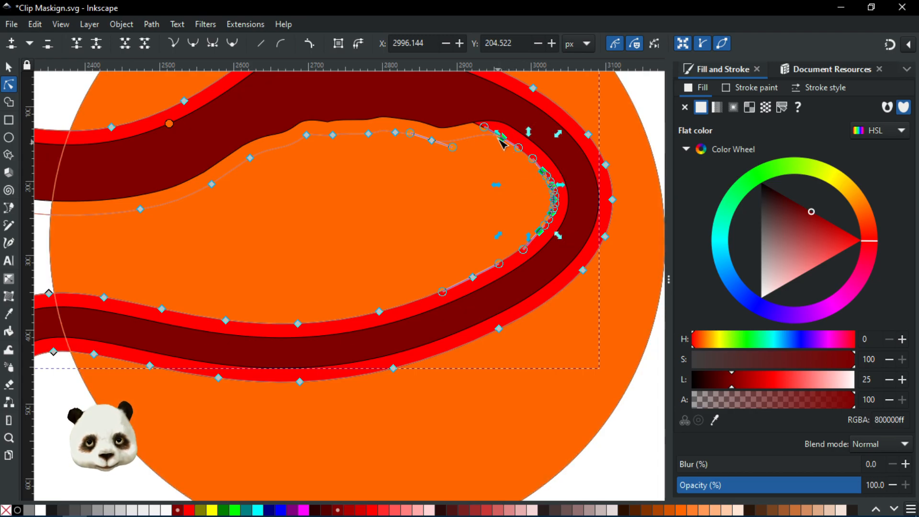
{"action": "left_click_drag", "start_coordinate": [501, 137], "coordinate": [478, 150]}
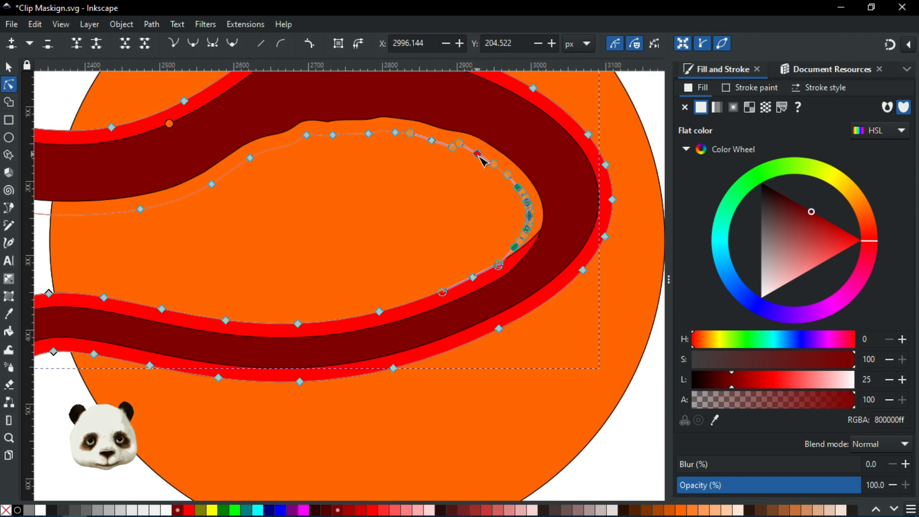
Raise the inner-edge nodes along the band's lower stretch and adjust the node where it meets the right-hand bend.
{"action": "left_click", "coordinate": [497, 237]}
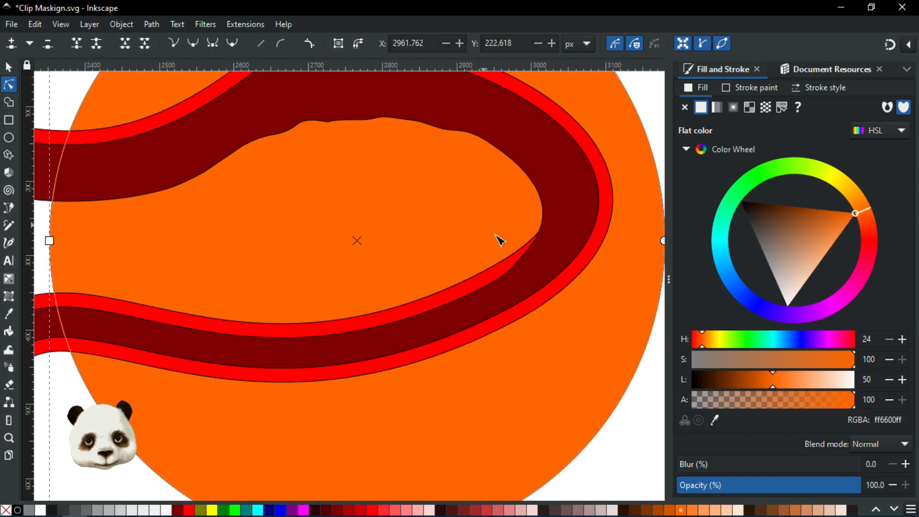
{"action": "left_click", "coordinate": [536, 239]}
{"action": "left_click_drag", "start_coordinate": [522, 237], "coordinate": [224, 304]}
{"action": "key", "text": "ctrl+z"}
{"action": "left_click", "coordinate": [498, 328], "text": "shift"}
{"action": "left_click_drag", "start_coordinate": [226, 321], "coordinate": [229, 302]}
{"action": "left_click", "coordinate": [521, 216]}
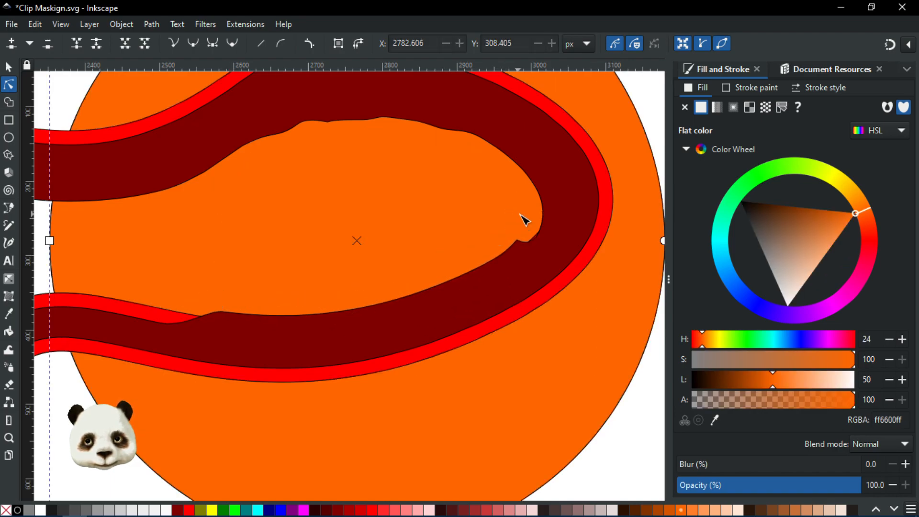
{"action": "left_click", "coordinate": [535, 234]}
{"action": "left_click", "coordinate": [523, 213]}
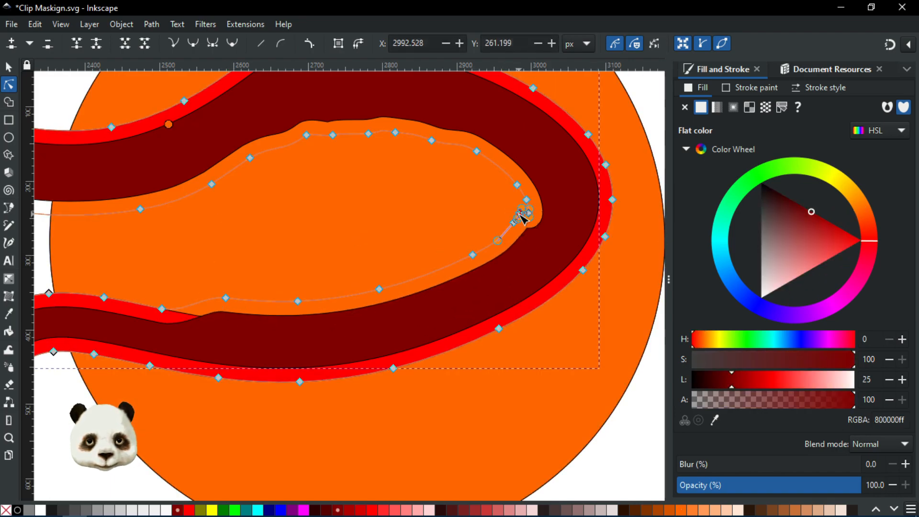
Move the upper-edge nodes of the band's lower-left end upward and pull its corner node outward past the red band.
{"action": "scroll", "coordinate": [295, 238], "scroll_direction": "left", "scroll_amount": 10}
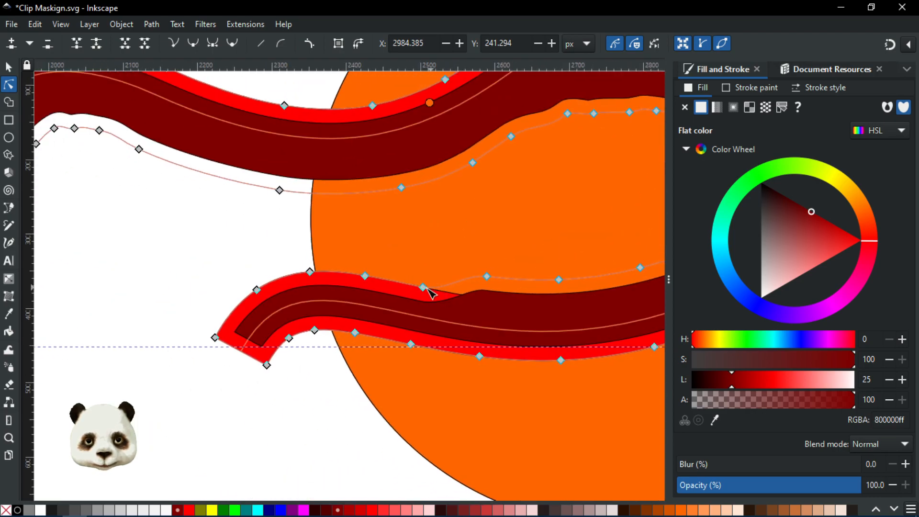
{"action": "left_click", "coordinate": [423, 287]}
{"action": "left_click_drag", "start_coordinate": [177, 254], "coordinate": [410, 263]}
{"action": "left_click_drag", "start_coordinate": [216, 337], "coordinate": [175, 345]}
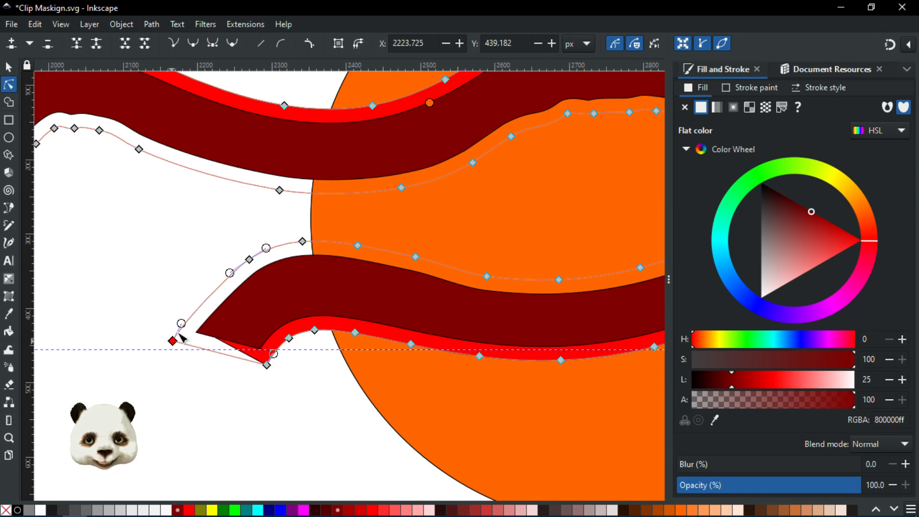
Reposition the inner corner node at the dark red band's upper-left end slightly up and to the right.
{"action": "scroll", "coordinate": [165, 292], "scroll_direction": "down", "scroll_amount": 2}
{"action": "scroll", "coordinate": [206, 223], "scroll_direction": "left", "scroll_amount": 8}
{"action": "left_click", "coordinate": [234, 249], "text": "shift"}
{"action": "mouse_move", "coordinate": [234, 249]}
{"action": "left_mouse_down"}
{"action": "mouse_move", "coordinate": [244, 245]}
{"action": "mouse_move", "coordinate": [232, 244]}
{"action": "left_mouse_up"}
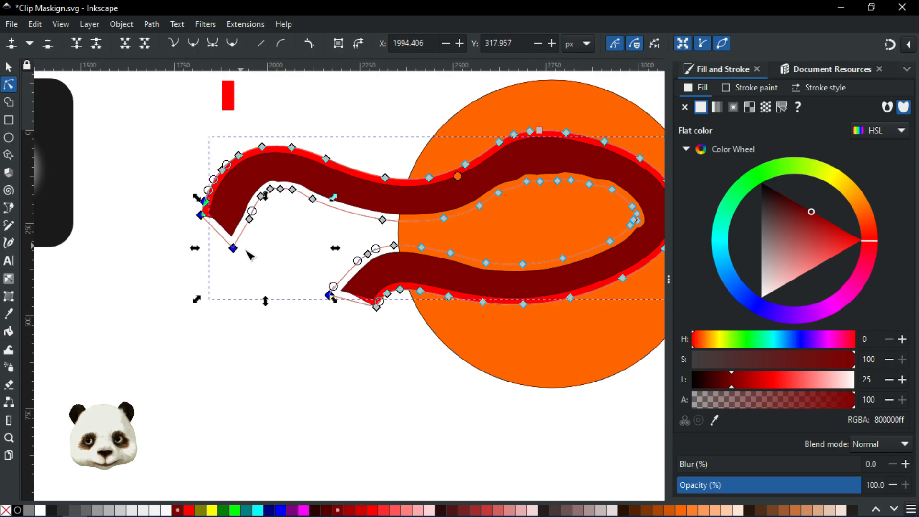
{"action": "left_click", "coordinate": [235, 235]}
{"action": "left_click", "coordinate": [235, 235]}
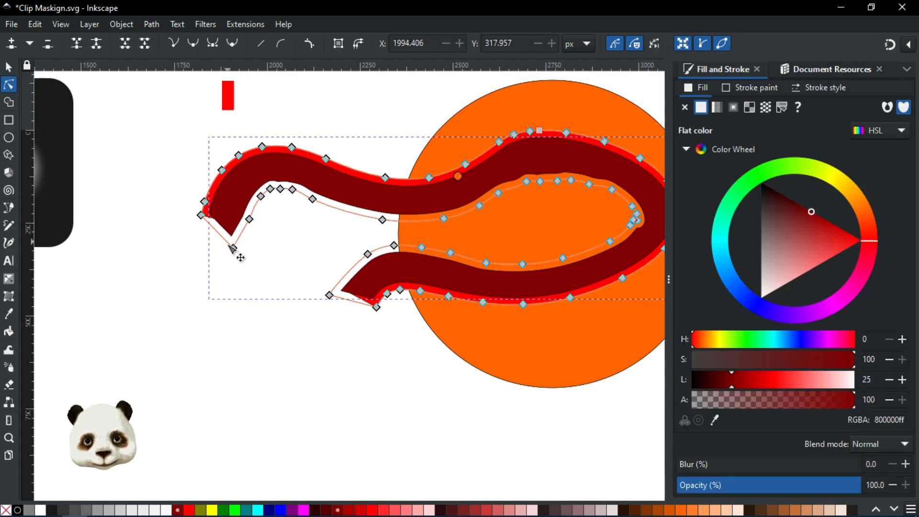
{"action": "left_click_drag", "start_coordinate": [237, 248], "coordinate": [251, 244]}
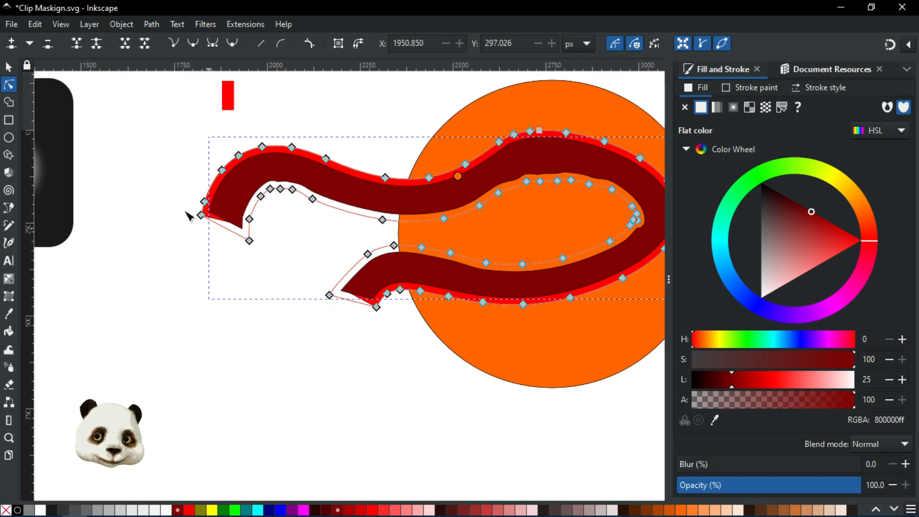
Raise a duplicate of the red band to the top and fill it magenta.
{"action": "key", "text": "s"}
{"action": "scroll", "coordinate": [391, 167], "scroll_direction": "up", "scroll_amount": 1}
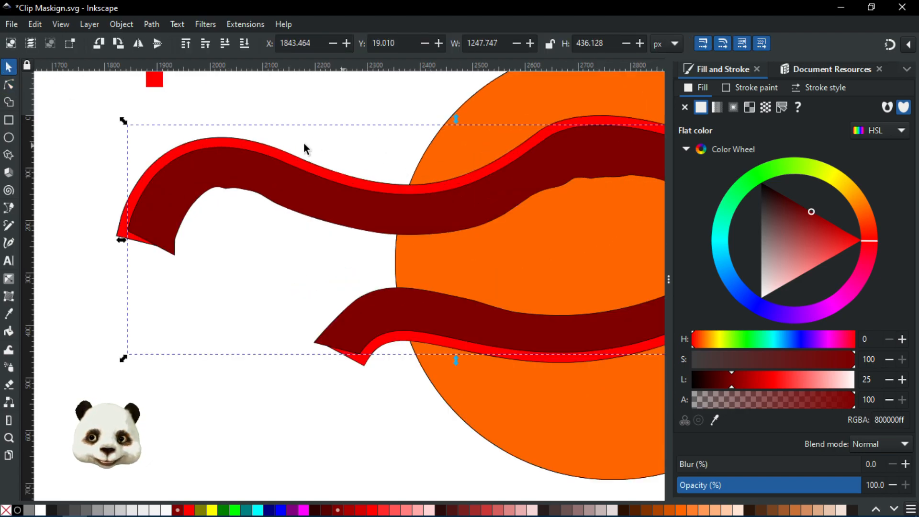
{"action": "left_click", "coordinate": [267, 149]}
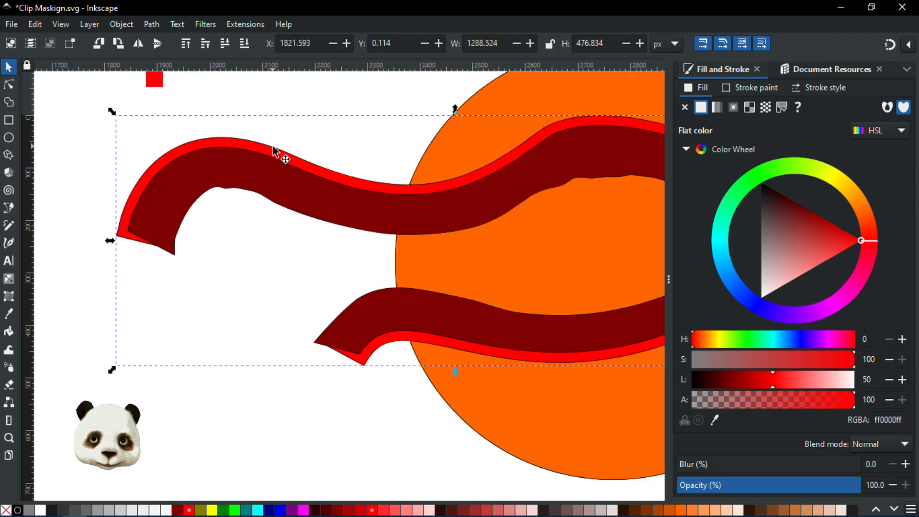
{"action": "key", "text": "Home"}
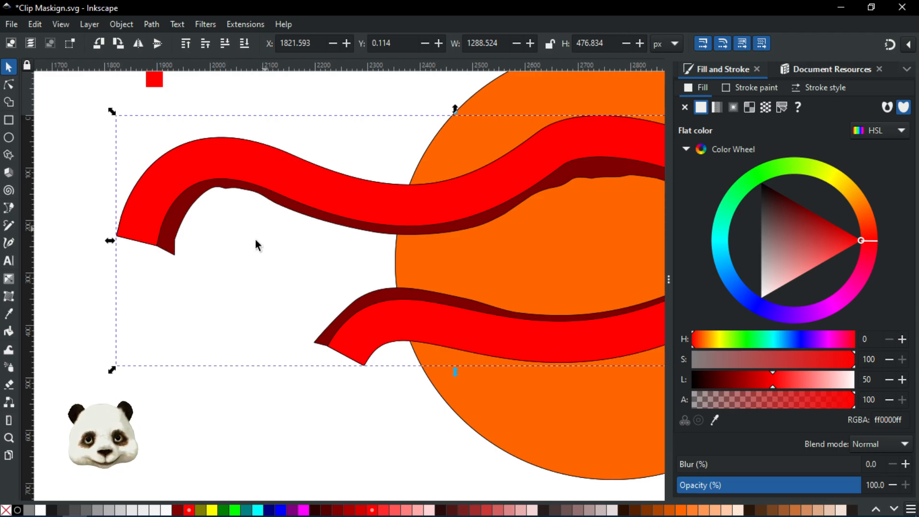
{"action": "left_click", "coordinate": [304, 509]}
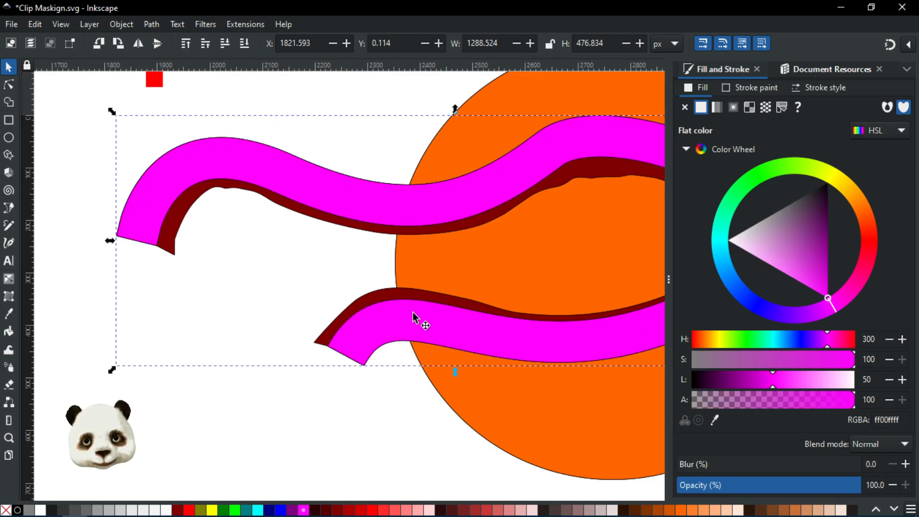
Clip the widened dark red band with the magenta band using Set Clip.
{"action": "left_click", "coordinate": [392, 291], "text": "shift"}
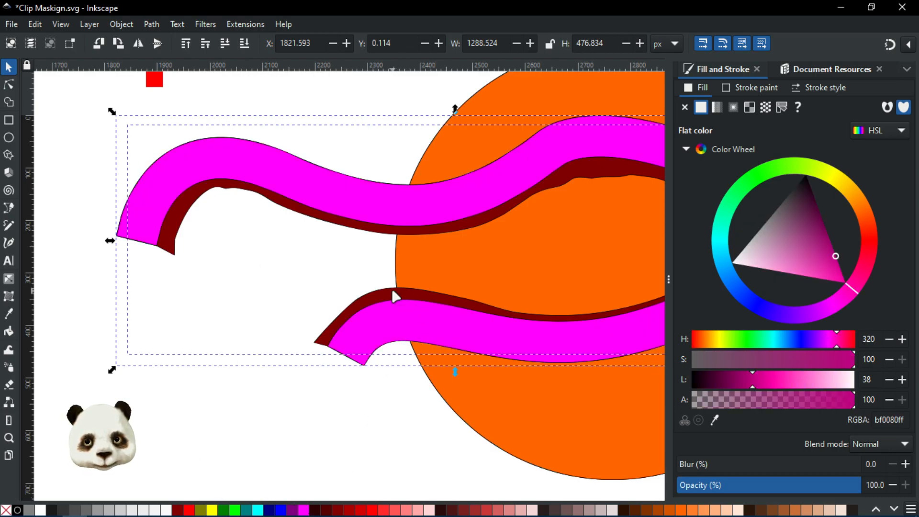
{"action": "right_click", "coordinate": [393, 291]}
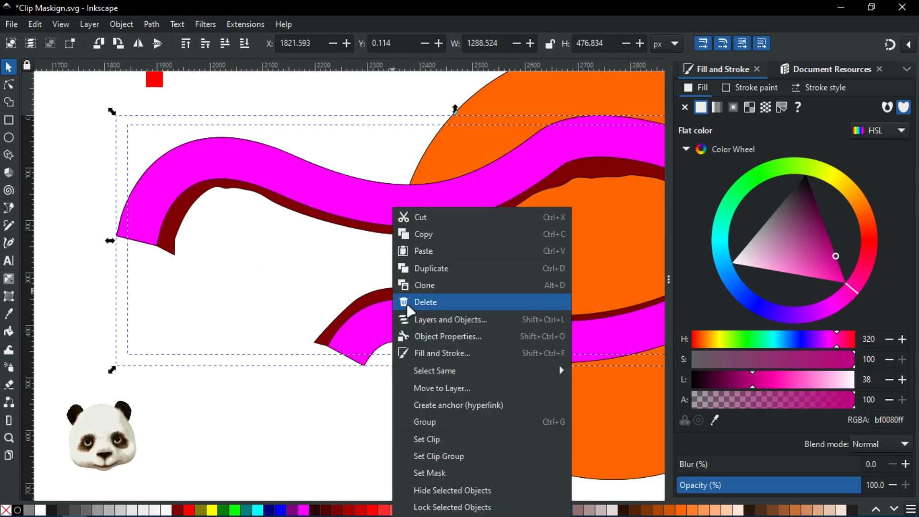
{"action": "left_click", "coordinate": [462, 438]}
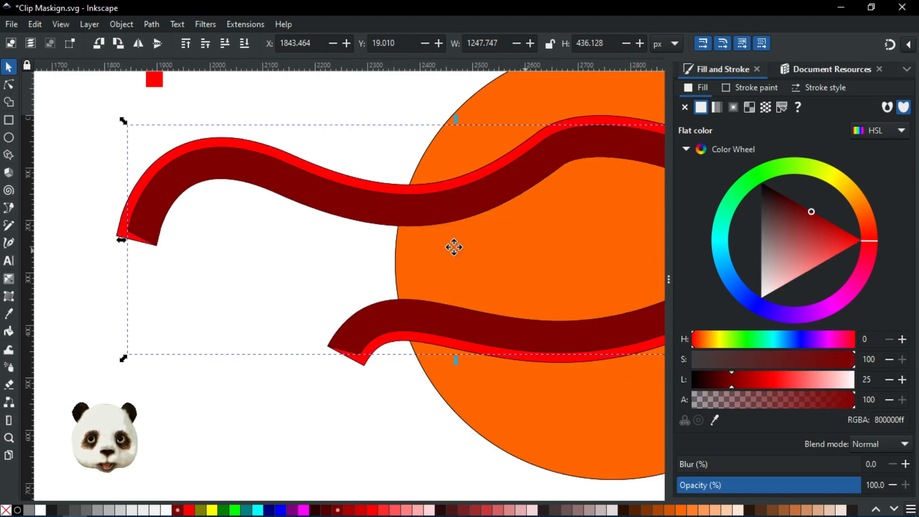
Fill the red band behind the clipped dark red band with white.
{"action": "scroll", "coordinate": [460, 259], "scroll_direction": "right", "scroll_amount": 3}
{"action": "scroll", "coordinate": [459, 258], "scroll_direction": "up", "scroll_amount": 1}
{"action": "left_click", "coordinate": [280, 198]}
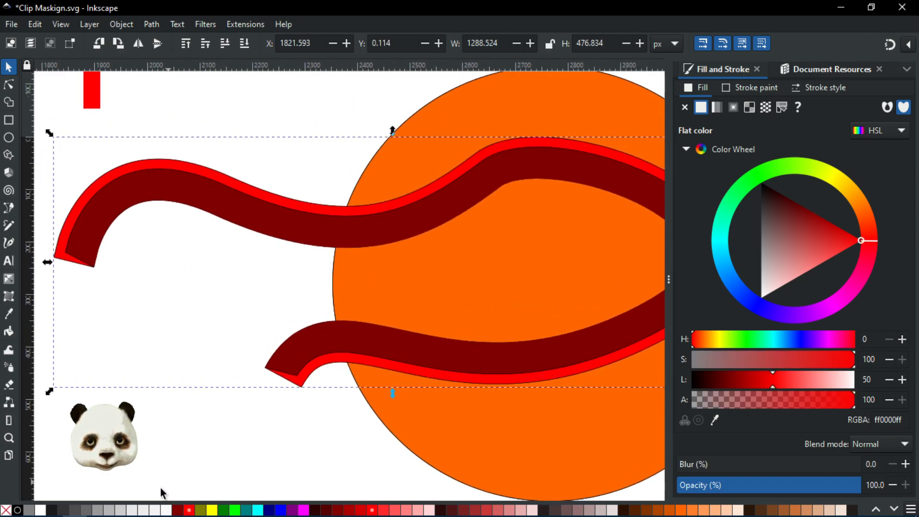
{"action": "left_click", "coordinate": [42, 510]}
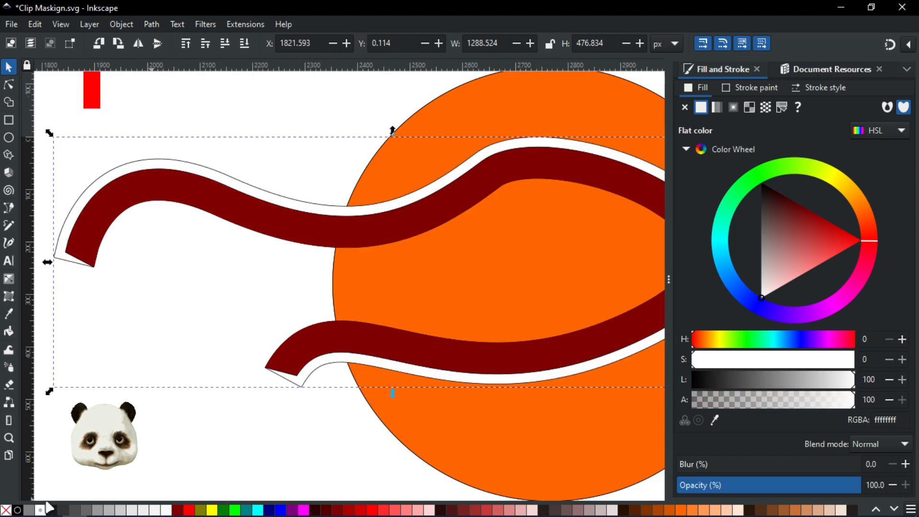
Fill the clipped dark red band black and try moving the corner node at its upper-left end.
{"action": "left_click", "coordinate": [142, 193]}
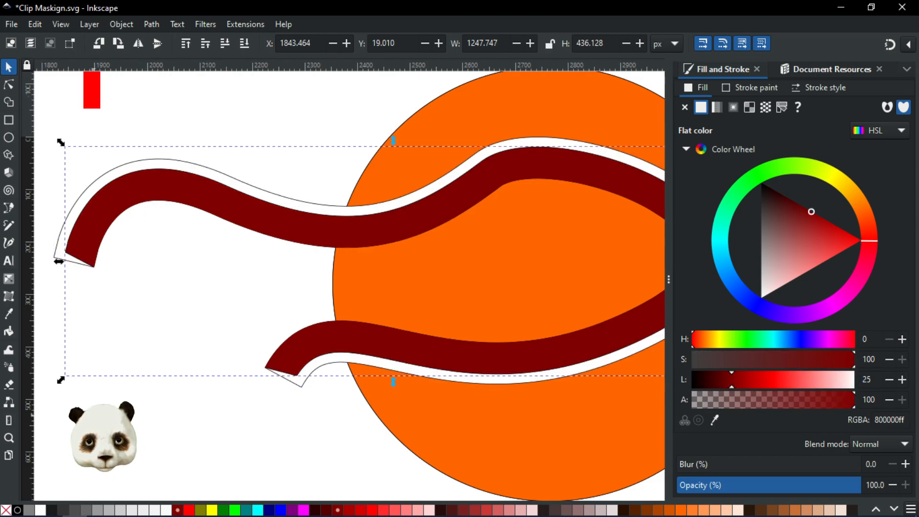
{"action": "left_click", "coordinate": [17, 510]}
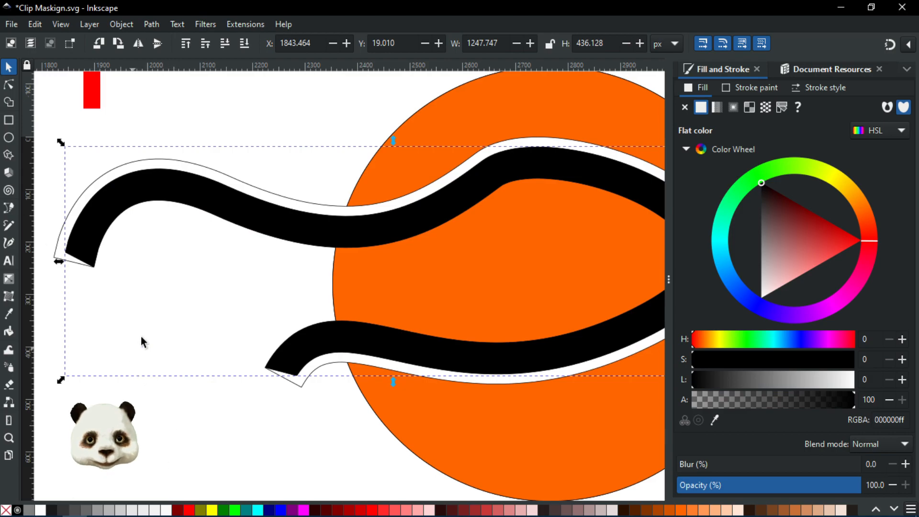
{"action": "left_click", "coordinate": [9, 86]}
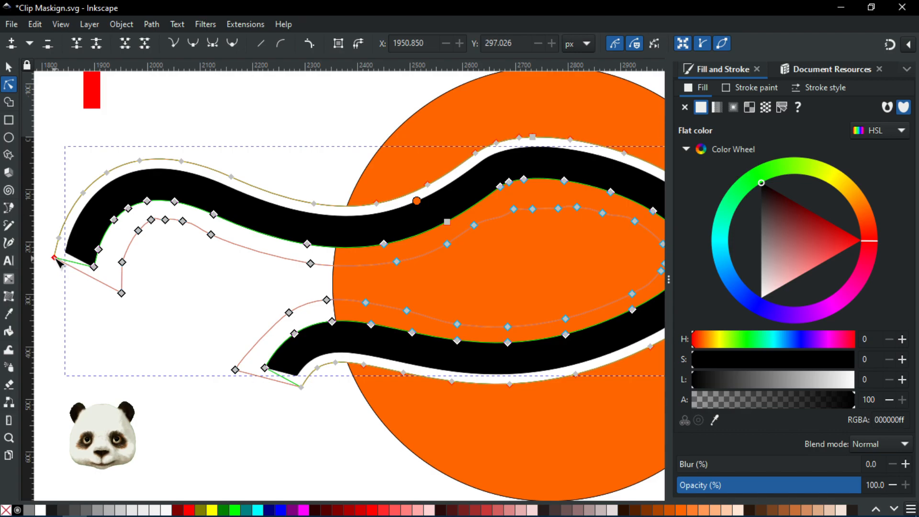
{"action": "left_click_drag", "start_coordinate": [56, 263], "coordinate": [53, 276]}
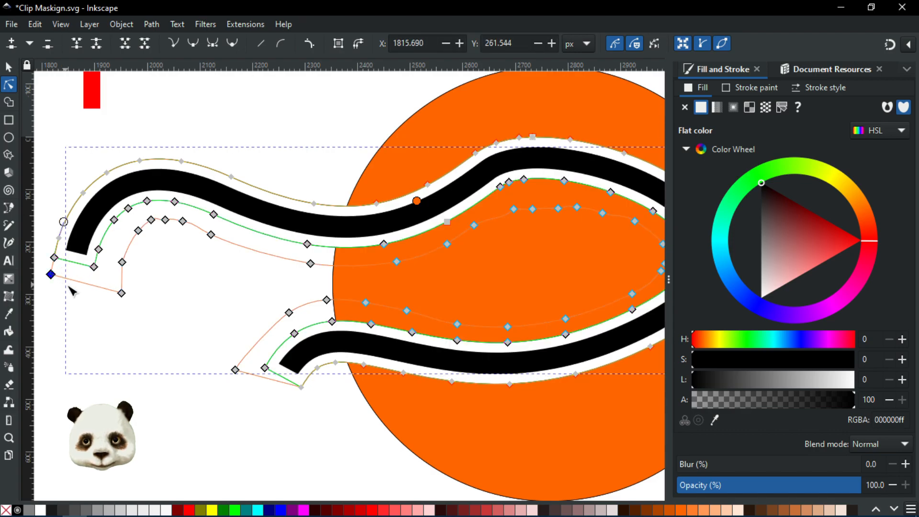
{"action": "key", "text": "ctrl+z"}
{"action": "left_click", "coordinate": [201, 383]}
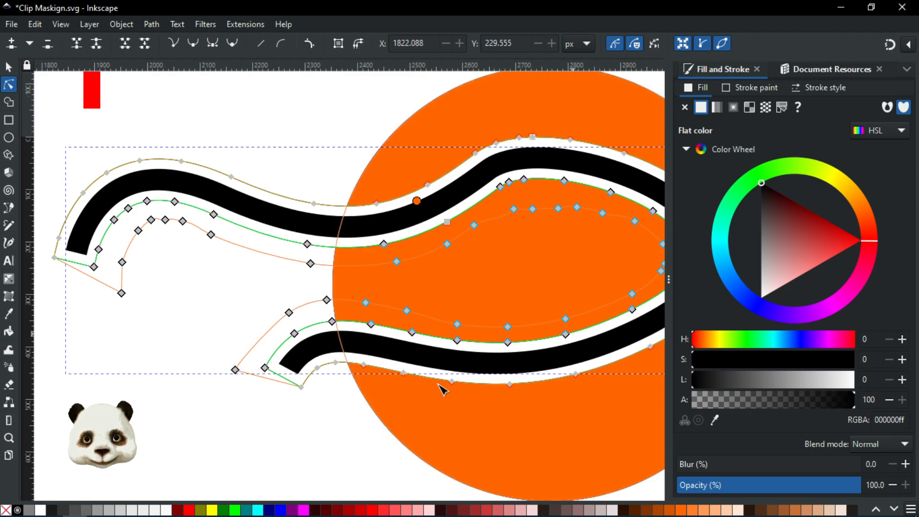
{"action": "left_click", "coordinate": [140, 369]}
{"action": "left_click", "coordinate": [163, 187]}
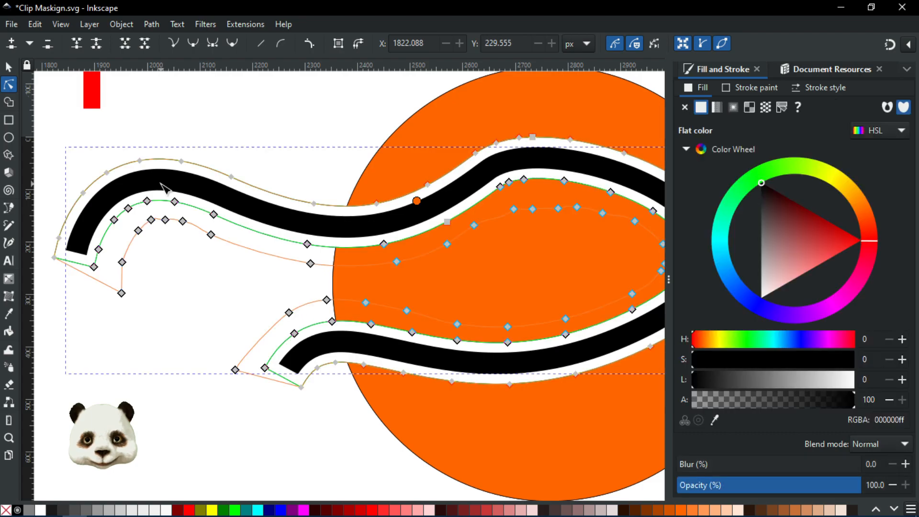
Select the clipped black band and open its path effects.
{"action": "left_click", "coordinate": [9, 67]}
{"action": "left_click", "coordinate": [120, 229]}
{"action": "left_click", "coordinate": [102, 202]}
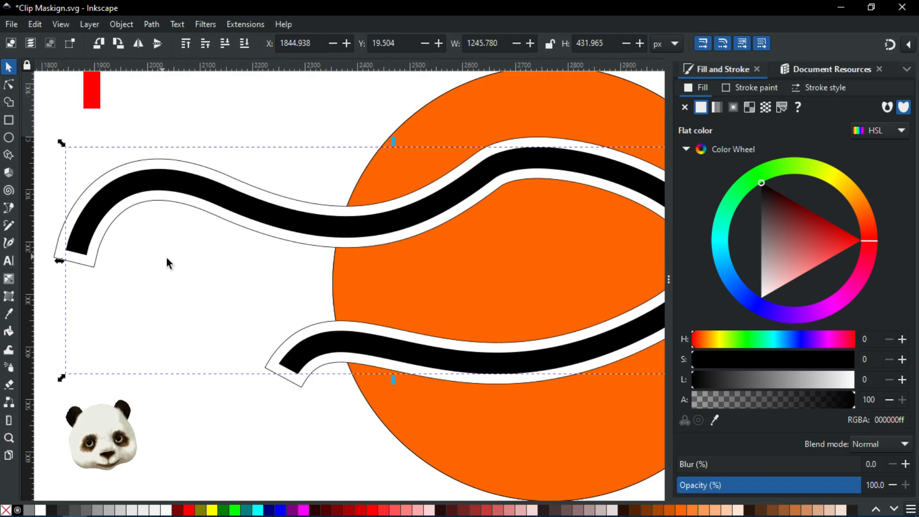
{"action": "key", "text": "ctrl+shift+7"}
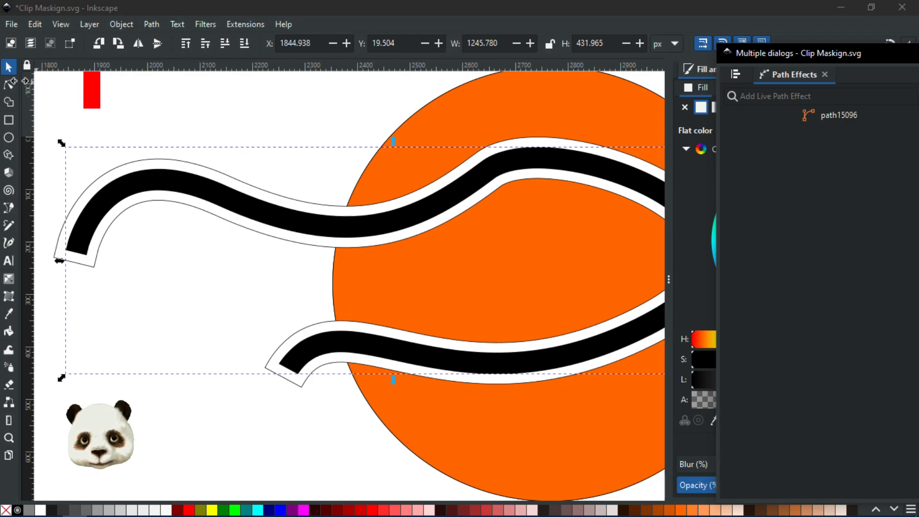
Undo the black fill on the clipped band and the edit before it.
{"action": "left_click", "coordinate": [290, 128]}
{"action": "key", "text": "ctrl+z"}
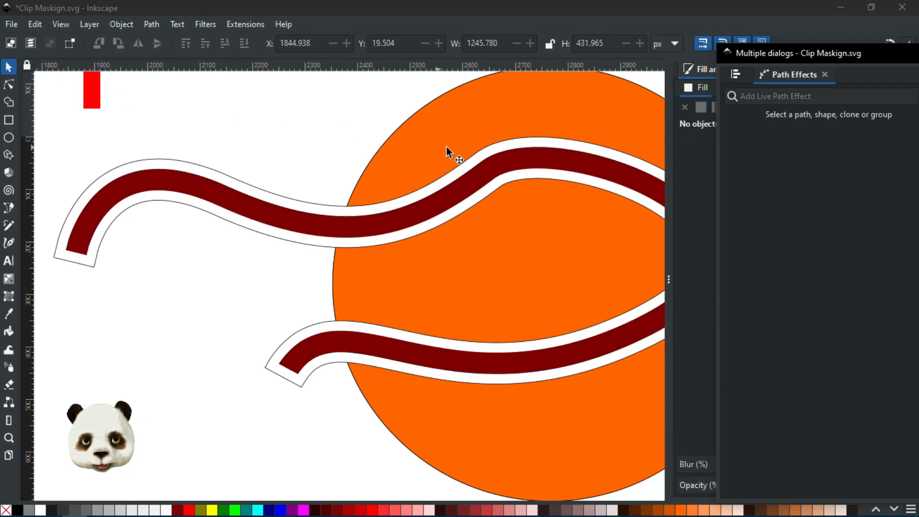
{"action": "key", "text": "ctrl+z"}
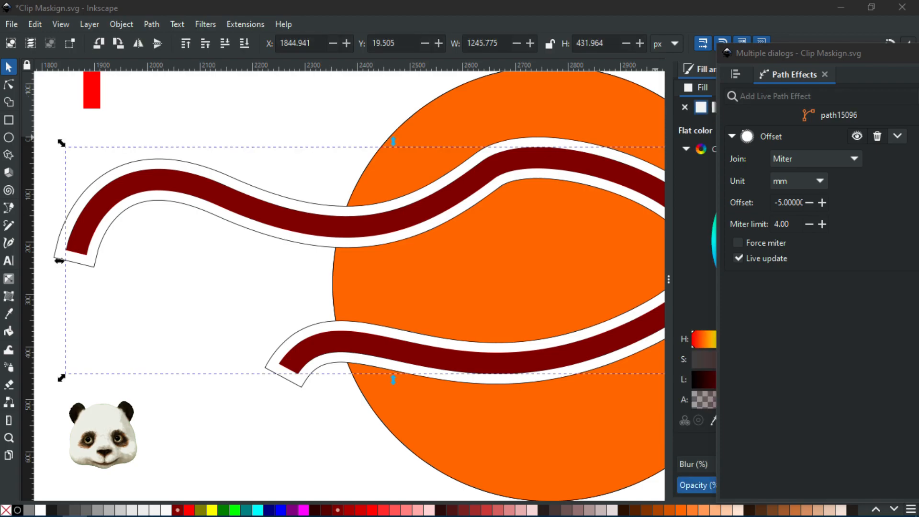
Release the clip from the dark red band and convert the band with its Offset effect to a plain path.
{"action": "right_click", "coordinate": [98, 200]}
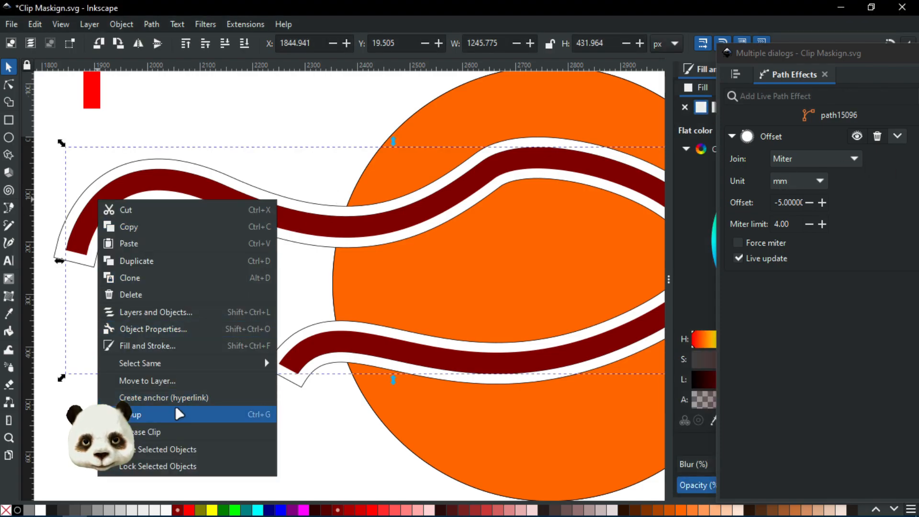
{"action": "left_click", "coordinate": [163, 425]}
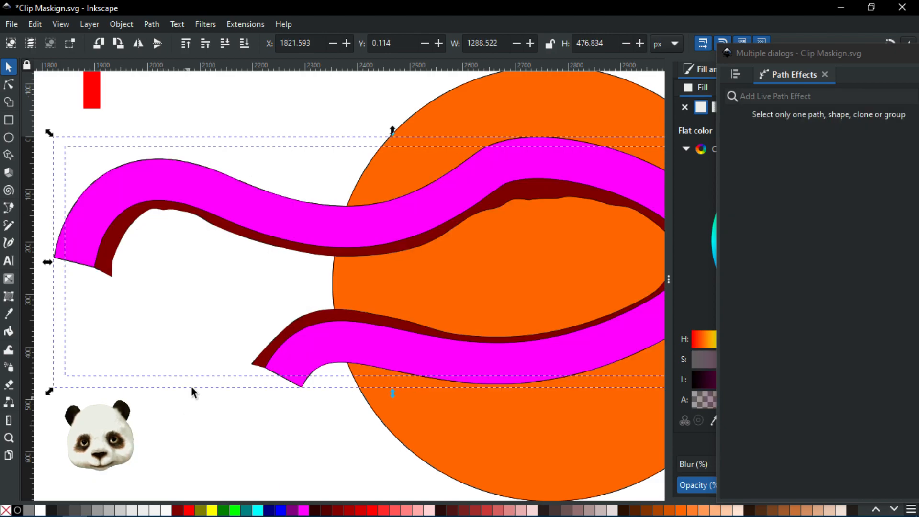
{"action": "left_click", "coordinate": [127, 249]}
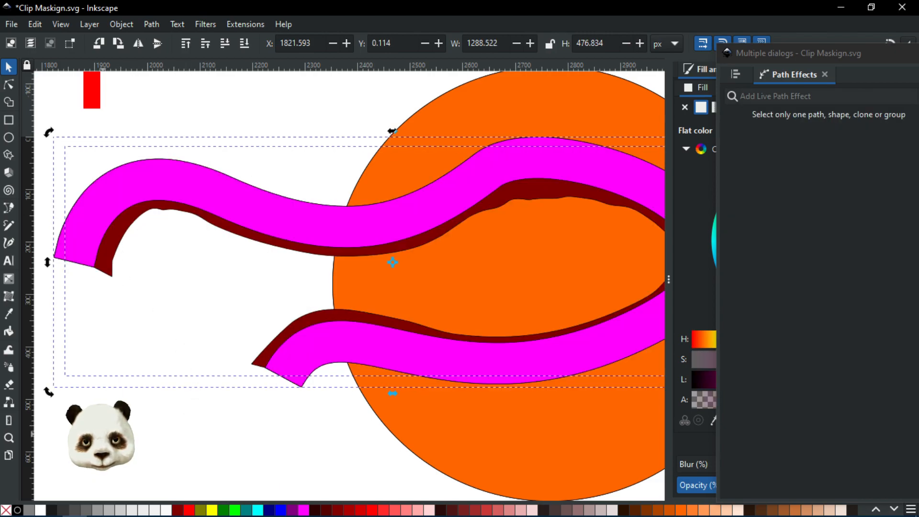
{"action": "left_click", "coordinate": [120, 254]}
{"action": "left_click", "coordinate": [86, 222]}
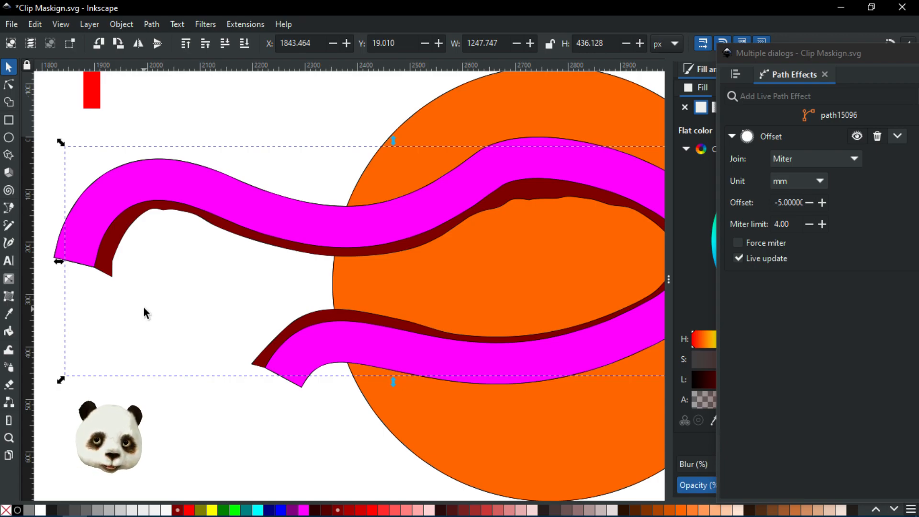
{"action": "key", "text": "ctrl+shift+c"}
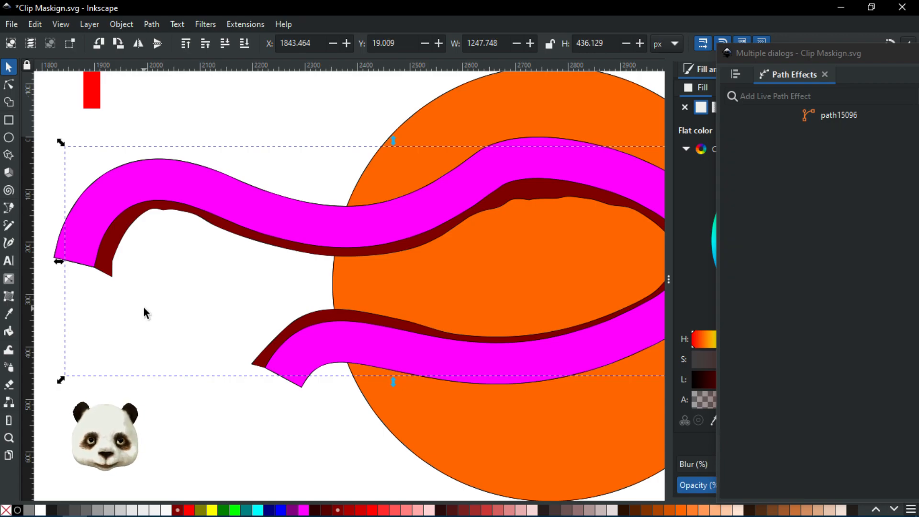
Try to clip the dark red path directly with the magenta band.
{"action": "left_click", "coordinate": [130, 180], "text": "alt+shift"}
{"action": "right_click", "coordinate": [137, 177]}
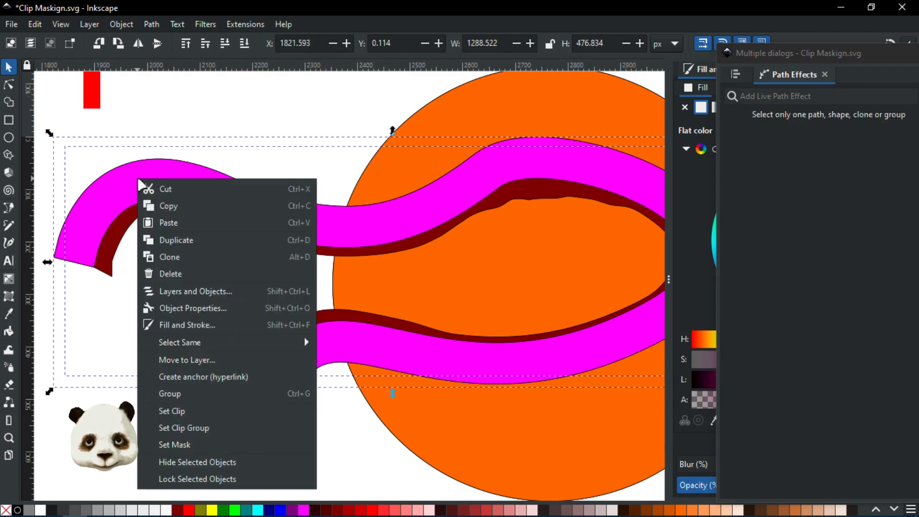
{"action": "left_click", "coordinate": [165, 414]}
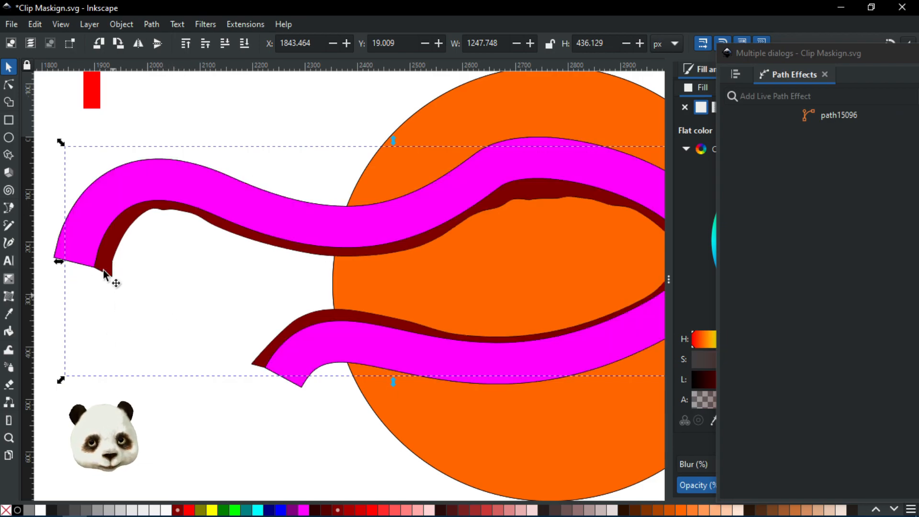
Group the dark red path on its own and clip that group with the magenta band.
{"action": "mouse_move", "coordinate": [761, 60]}
{"action": "left_mouse_down"}
{"action": "mouse_move", "coordinate": [918, 58]}
{"action": "mouse_move", "coordinate": [761, 62]}
{"action": "left_mouse_up"}
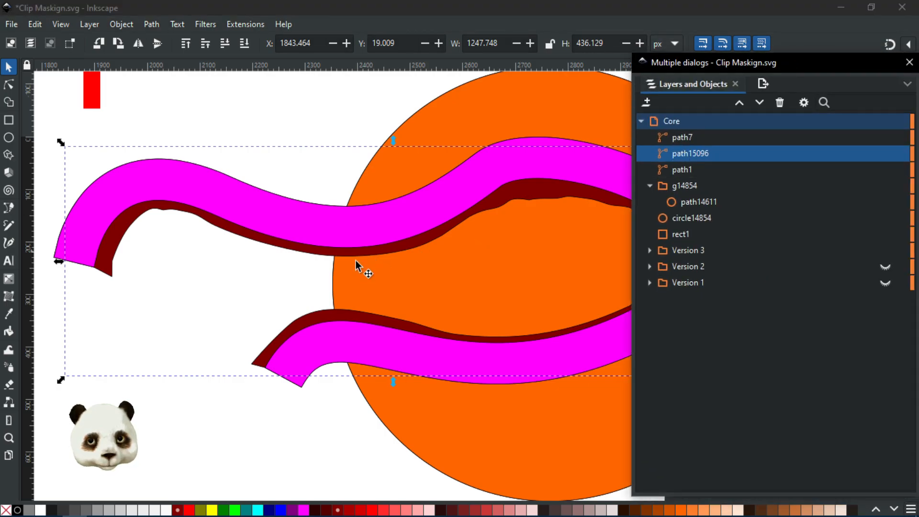
{"action": "key", "text": "ctrl+g"}
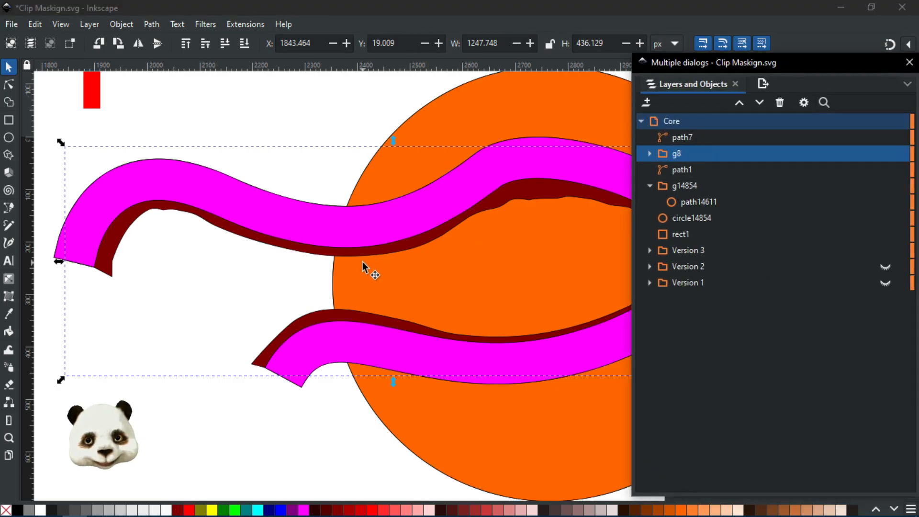
{"action": "left_click", "coordinate": [683, 136], "text": "shift"}
{"action": "right_click", "coordinate": [680, 139]}
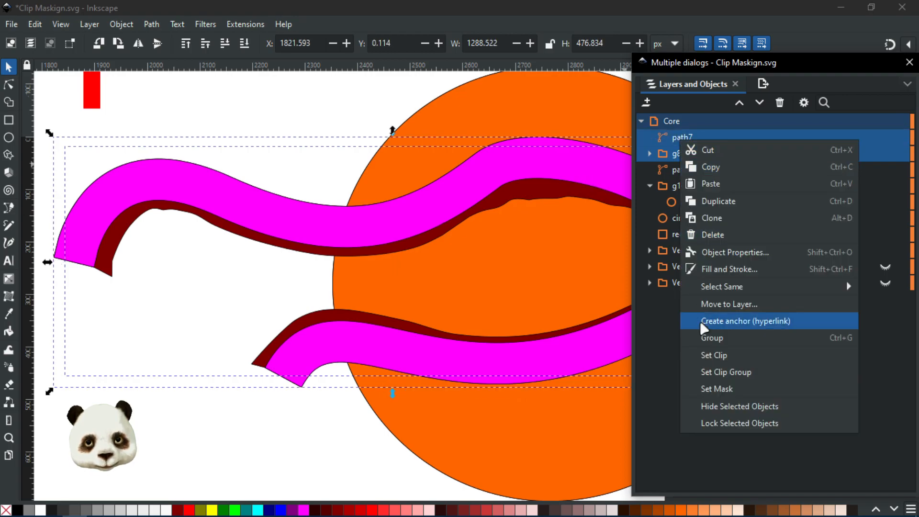
{"action": "left_click", "coordinate": [715, 355]}
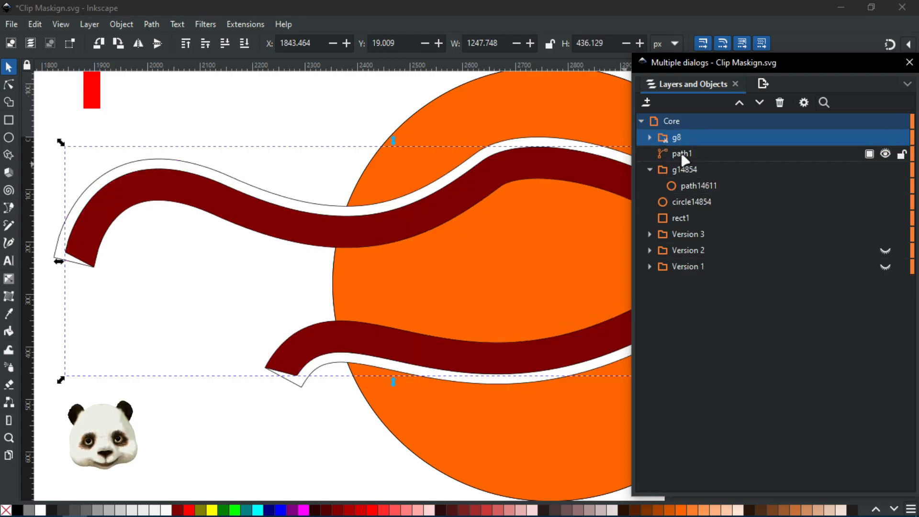
Move the corner nodes at both open ends of the dark red path inside the clipped group outward to cover the clip's ends.
{"action": "left_click", "coordinate": [684, 155]}
{"action": "left_click", "coordinate": [649, 138]}
{"action": "left_click", "coordinate": [697, 153]}
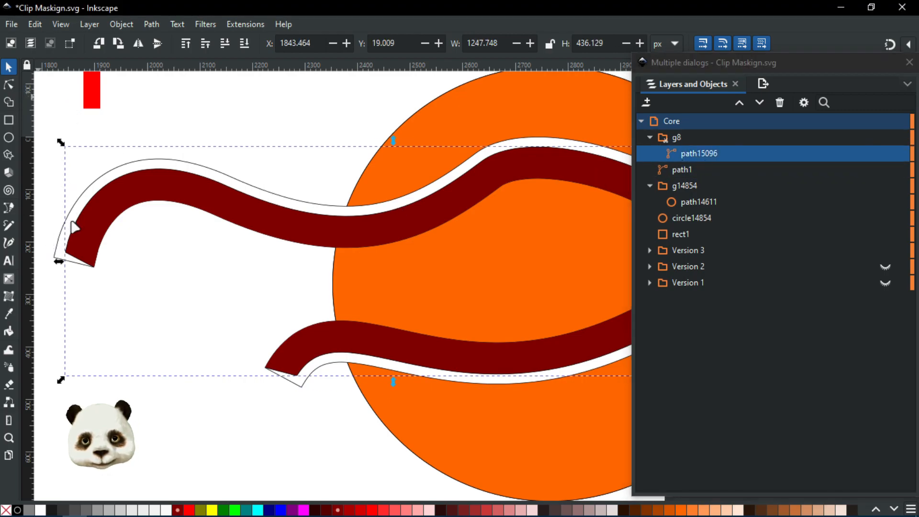
{"action": "key", "text": "n"}
{"action": "left_click", "coordinate": [58, 269]}
{"action": "left_click_drag", "start_coordinate": [59, 269], "coordinate": [63, 269]}
{"action": "left_click_drag", "start_coordinate": [297, 376], "coordinate": [286, 391]}
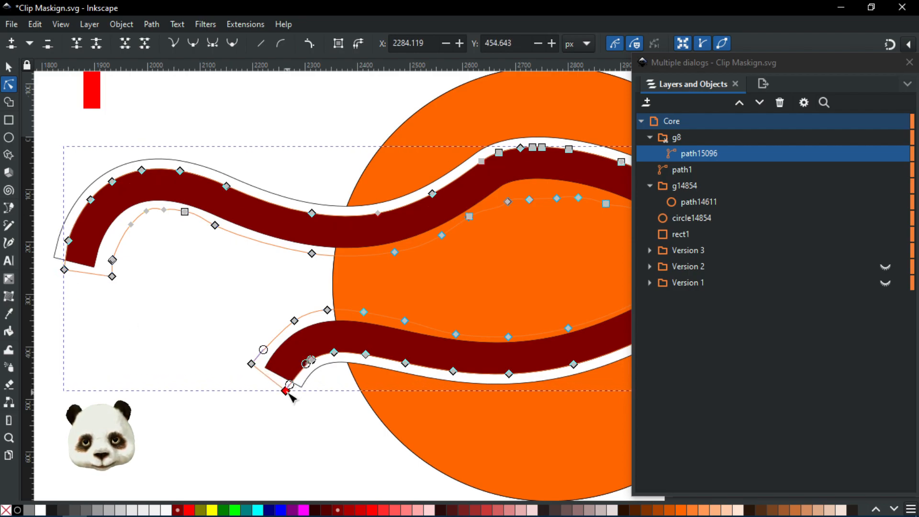
{"action": "left_click", "coordinate": [223, 286]}
{"action": "left_click", "coordinate": [145, 207]}
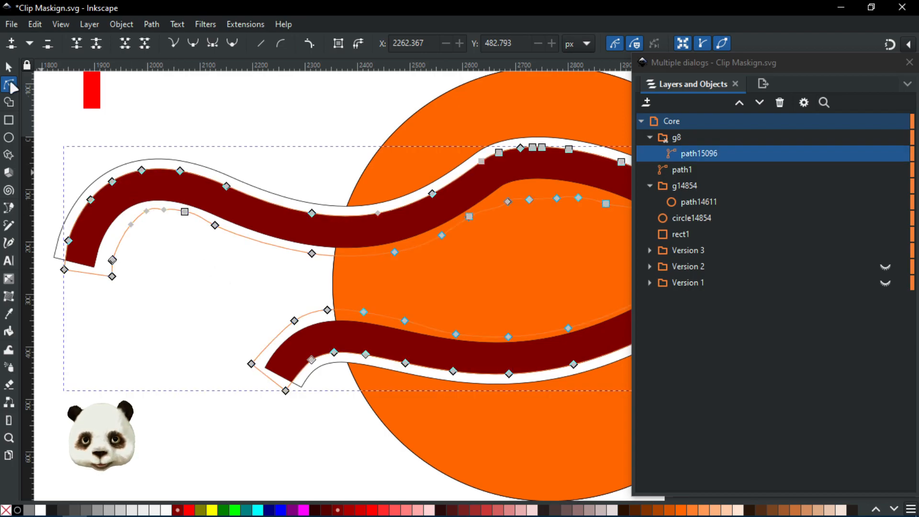
{"action": "left_click", "coordinate": [10, 66]}
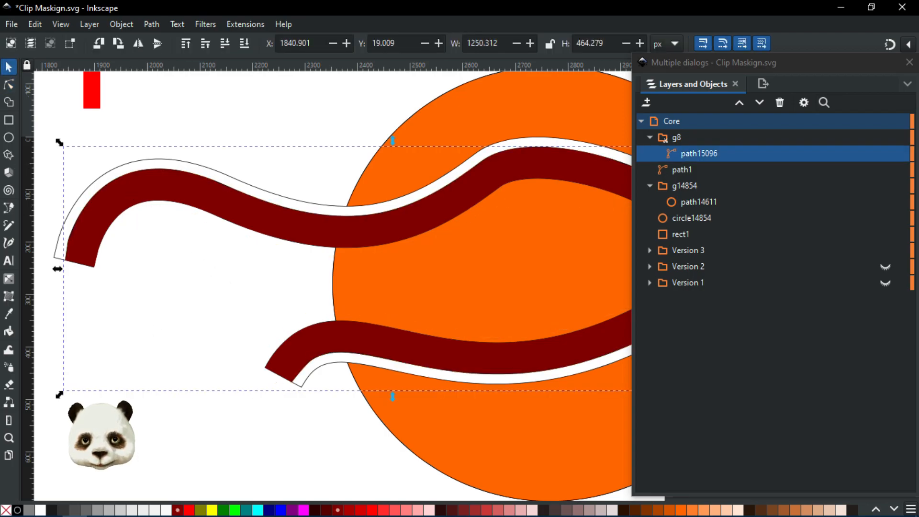
Fill the dark red path inside the clipped group with black.
{"action": "left_click", "coordinate": [17, 510]}
{"action": "scroll", "coordinate": [246, 340], "scroll_direction": "down", "scroll_amount": 2, "text": "ctrl"}
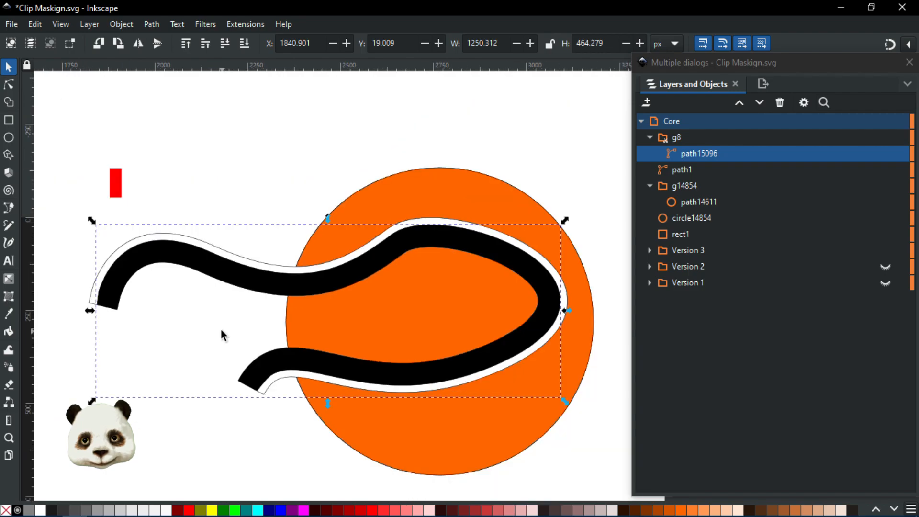
{"action": "scroll", "coordinate": [218, 322], "scroll_direction": "up", "scroll_amount": 1, "text": "ctrl"}
{"action": "scroll", "coordinate": [218, 317], "scroll_direction": "up", "scroll_amount": 2, "text": "ctrl"}
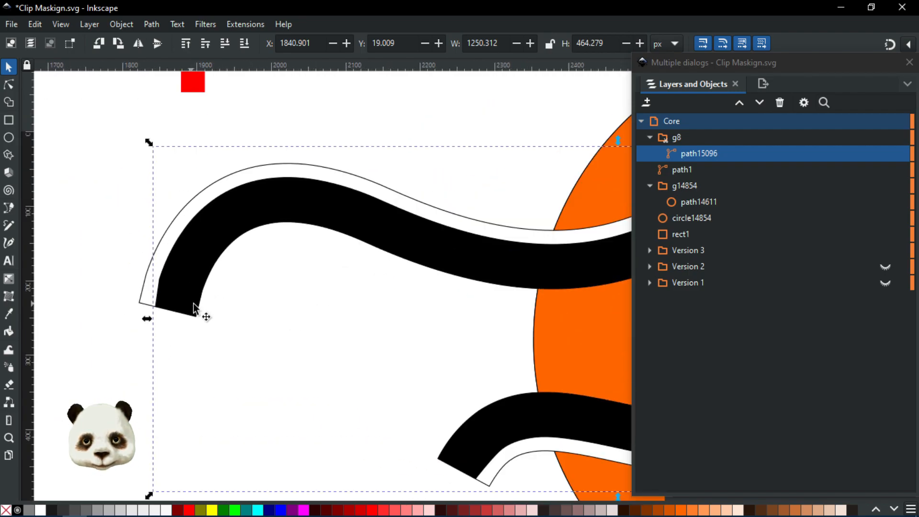
{"action": "scroll", "coordinate": [191, 309], "scroll_direction": "down", "scroll_amount": 2, "text": "ctrl"}
{"action": "scroll", "coordinate": [351, 305], "scroll_direction": "right", "scroll_amount": 2, "text": "shift"}
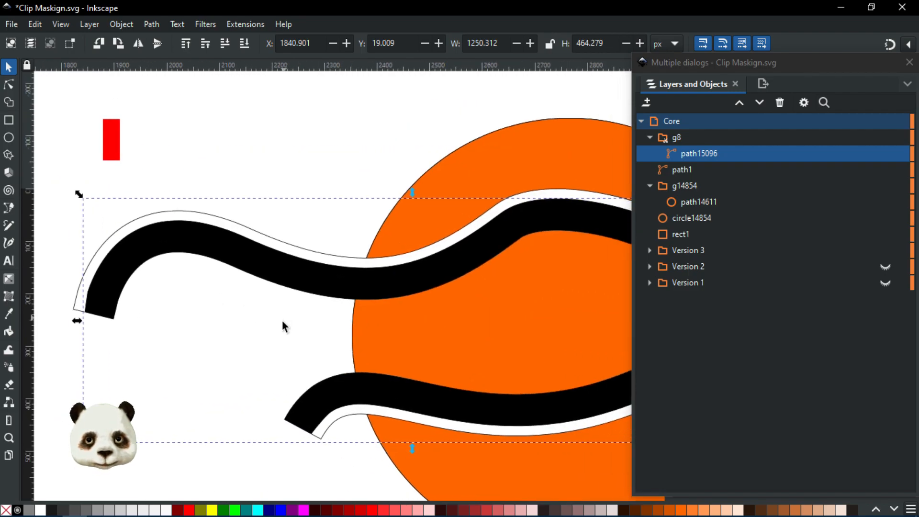
Set the blur of the black path inside the clipped group to 15%.
{"action": "left_click_drag", "start_coordinate": [660, 67], "coordinate": [918, 69]}
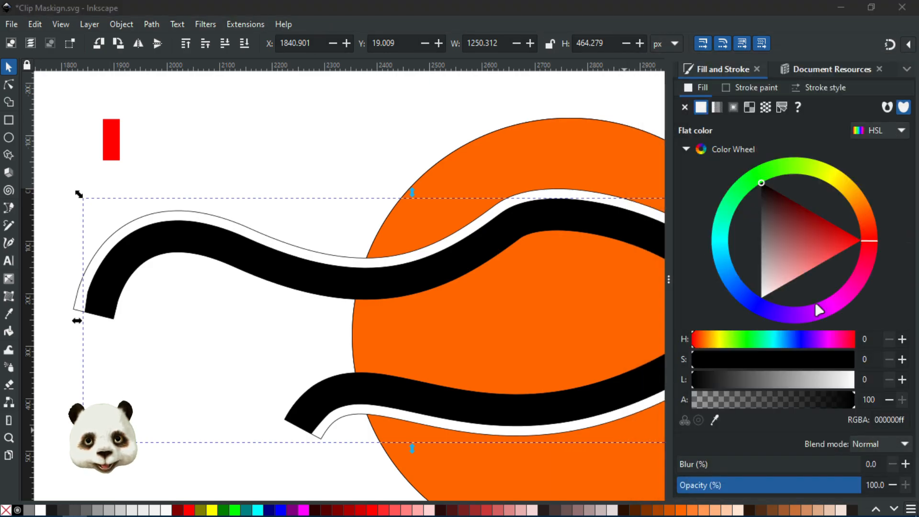
{"action": "left_click", "coordinate": [775, 464]}
{"action": "left_click_drag", "start_coordinate": [760, 464], "coordinate": [707, 466]}
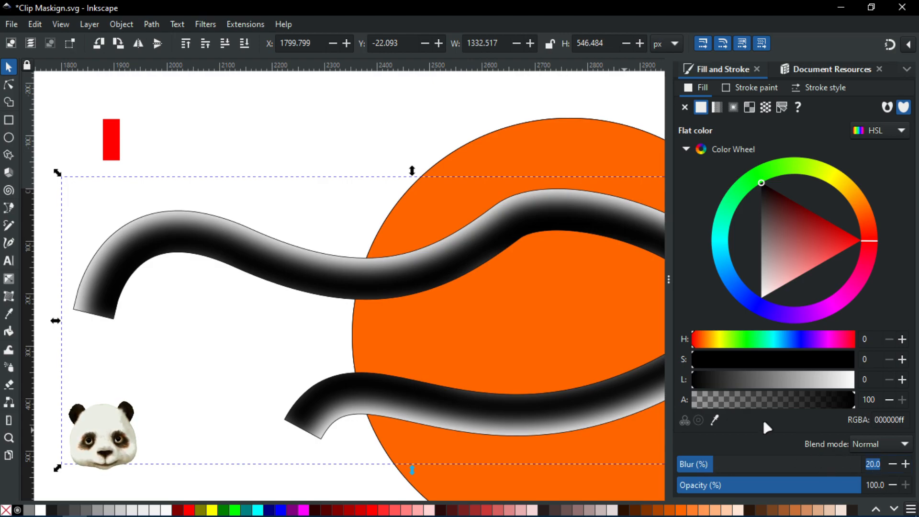
{"action": "type", "text": "15"}
{"action": "key", "text": "Return"}
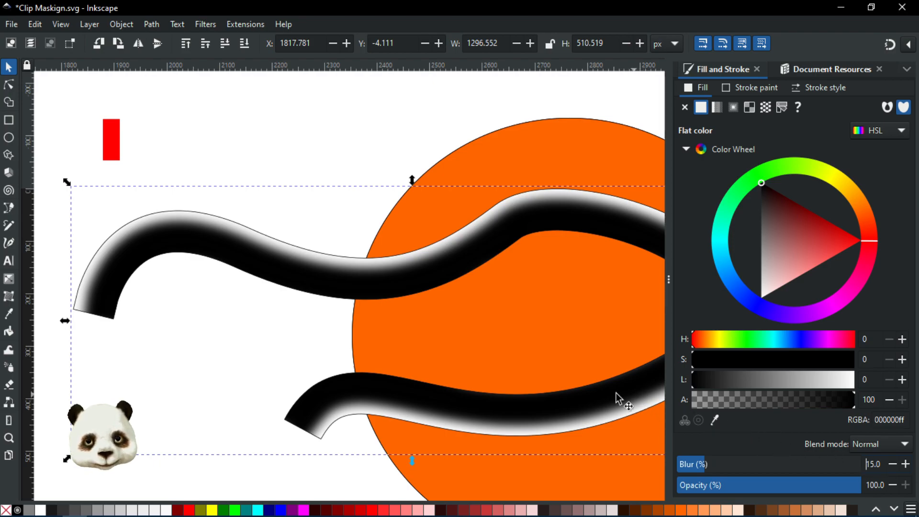
Examine the blurred edge of the black band along its whole length over the orange circle.
{"action": "scroll", "coordinate": [502, 328], "scroll_direction": "down", "scroll_amount": 3}
{"action": "scroll", "coordinate": [508, 316], "scroll_direction": "up", "scroll_amount": 2}
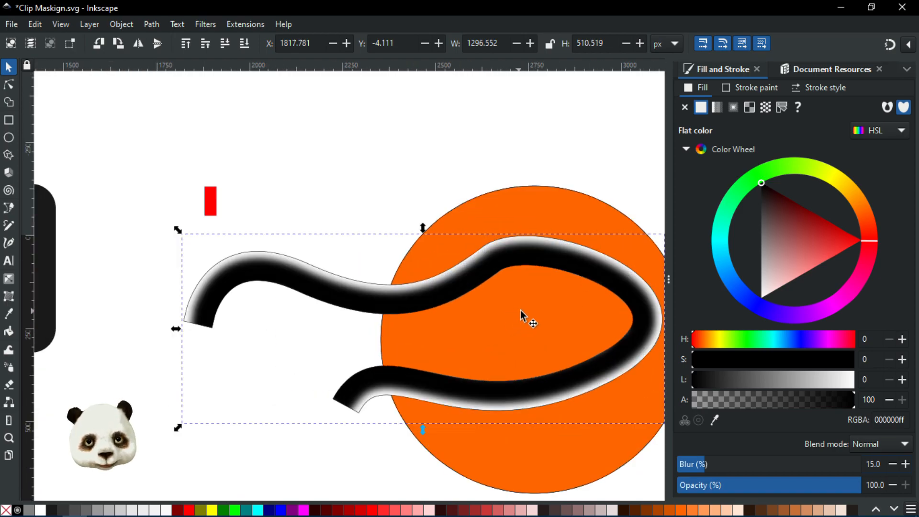
{"action": "scroll", "coordinate": [567, 331], "scroll_direction": "up", "scroll_amount": 1}
{"action": "scroll", "coordinate": [567, 331], "scroll_direction": "down", "scroll_amount": 1}
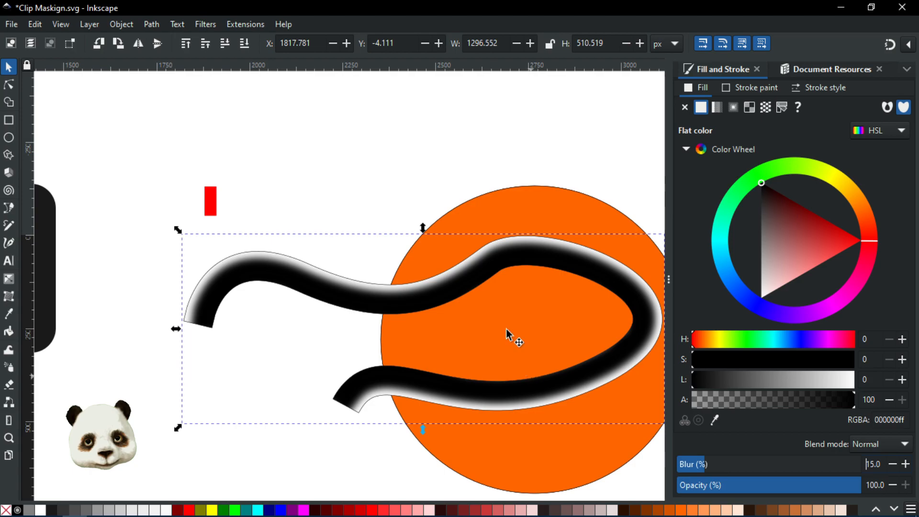
{"action": "scroll", "coordinate": [431, 313], "scroll_direction": "up", "scroll_amount": 1}
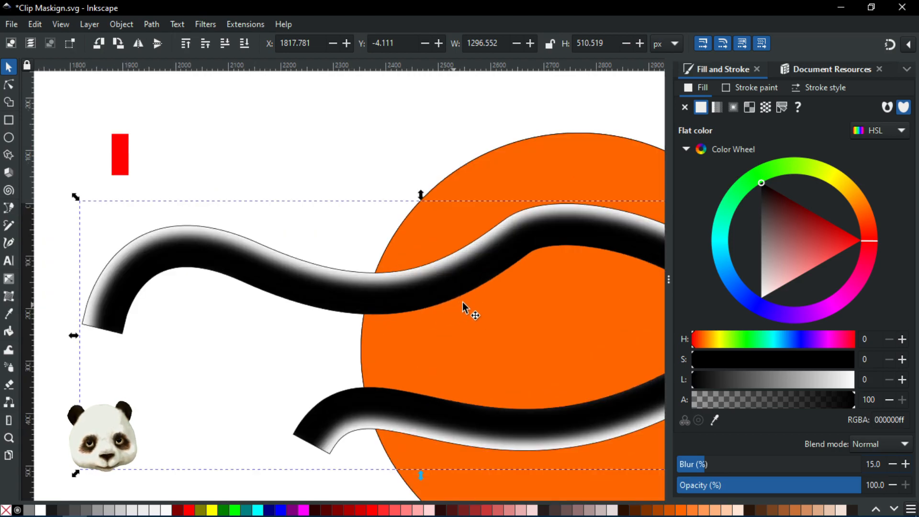
{"action": "scroll", "coordinate": [478, 306], "scroll_direction": "right", "scroll_amount": 3}
{"action": "scroll", "coordinate": [396, 289], "scroll_direction": "down", "scroll_amount": 1}
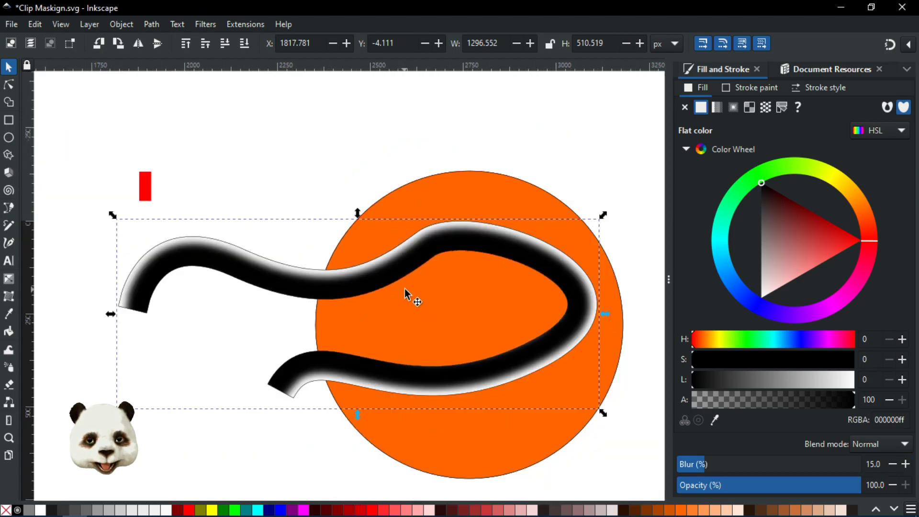
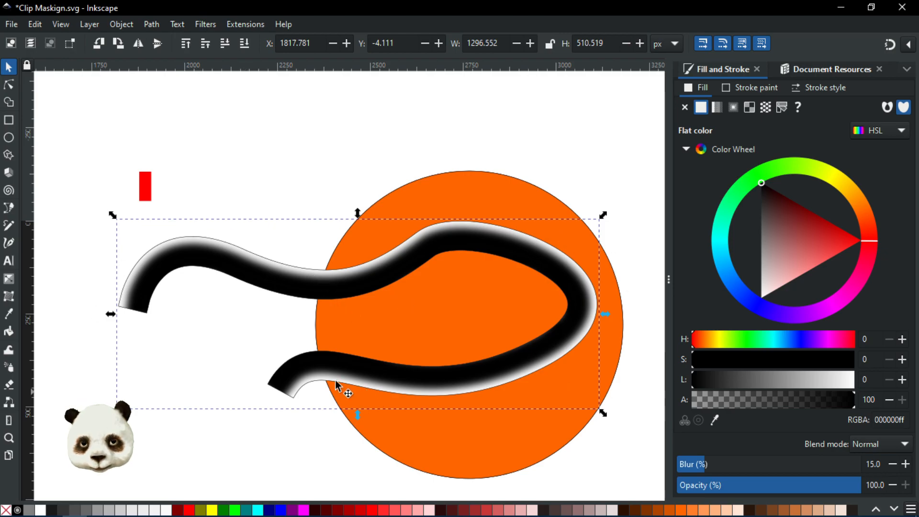
Try masking the orange circle's group with the blurred black band's group and undo the mask.
{"action": "left_click", "coordinate": [436, 188]}
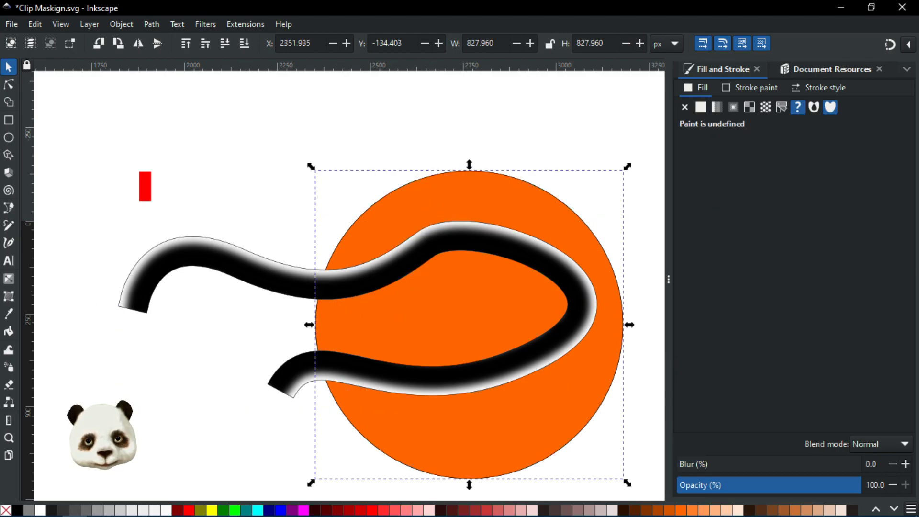
{"action": "key", "text": "ctrl+shift+l"}
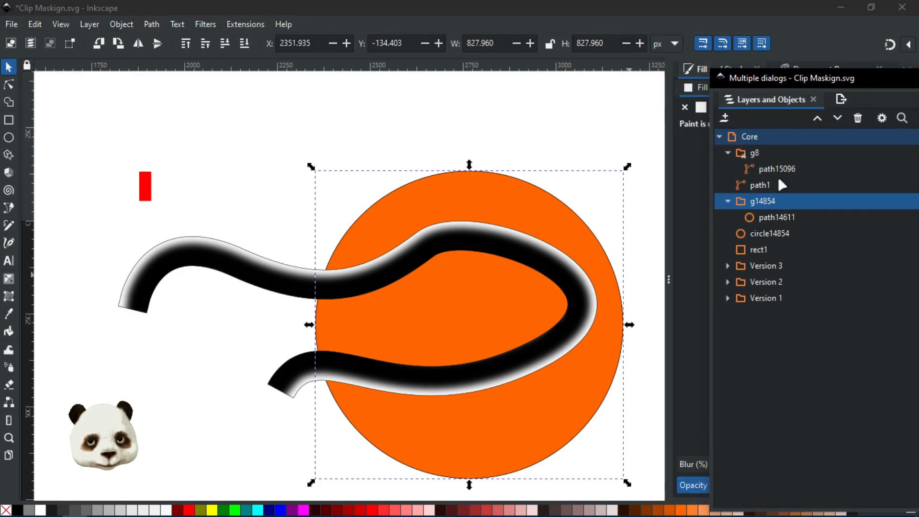
{"action": "left_click", "coordinate": [237, 271], "text": "shift"}
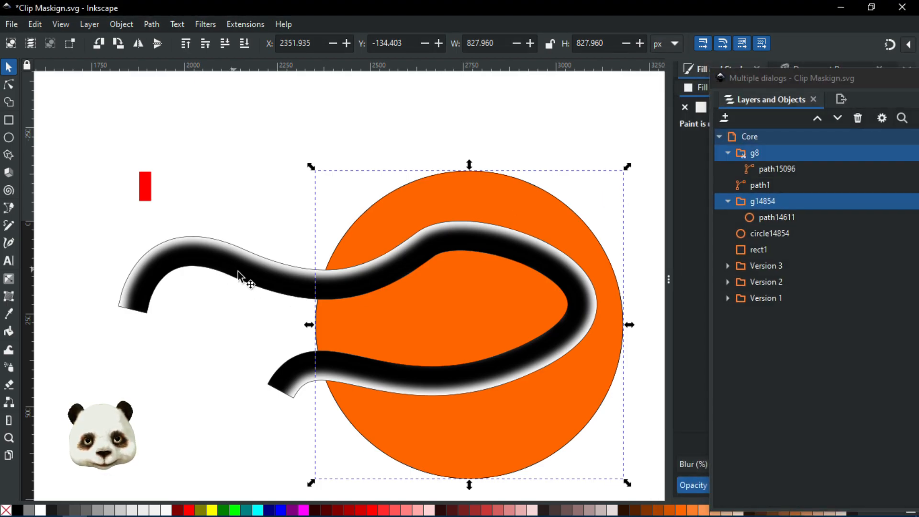
{"action": "right_click", "coordinate": [250, 269]}
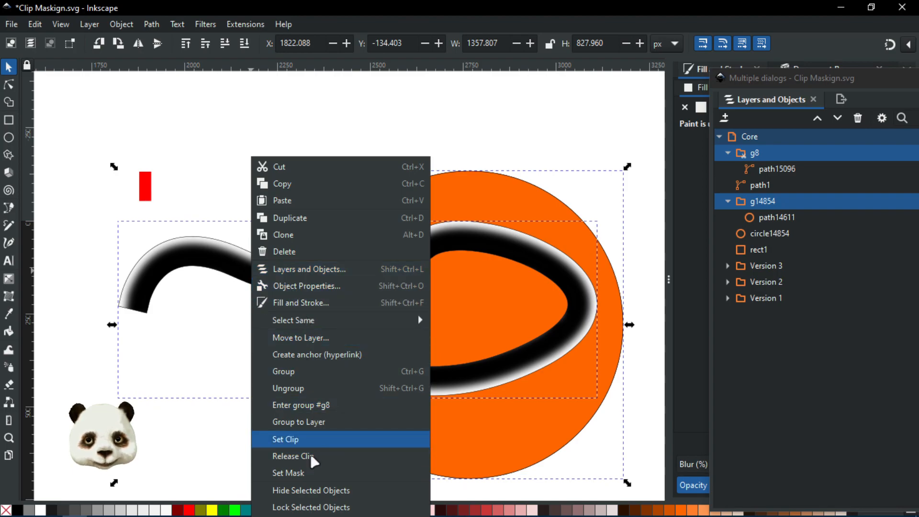
{"action": "left_click", "coordinate": [306, 472]}
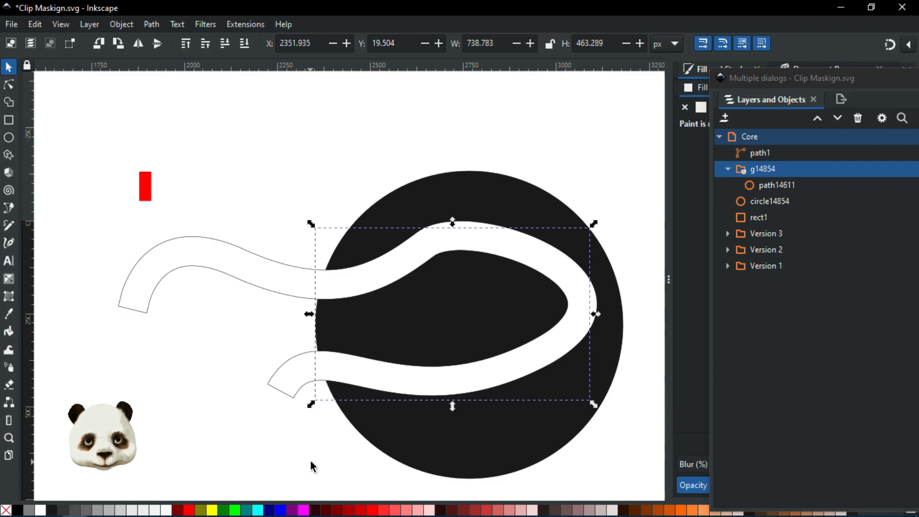
{"action": "key", "text": "ctrl+z"}
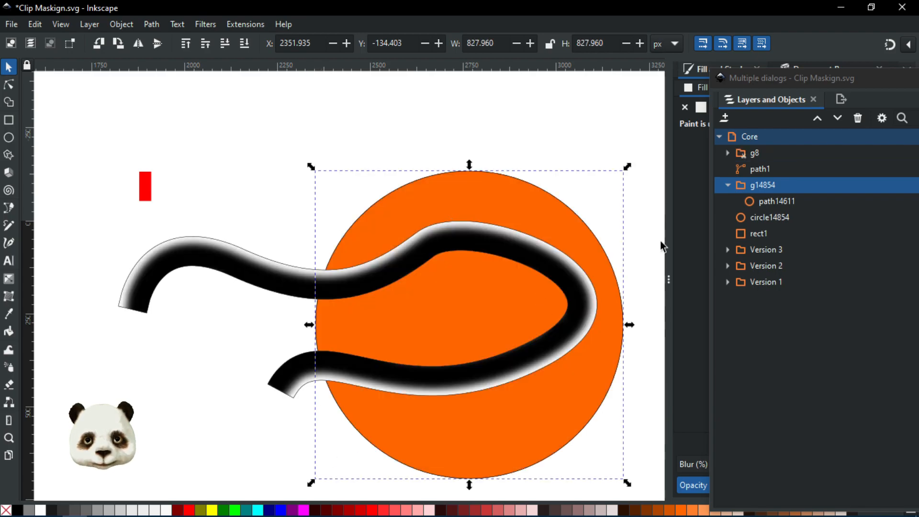
Retry the mask after selecting the blurred band's group before the orange circle's group, and undo it.
{"action": "left_click", "coordinate": [258, 278]}
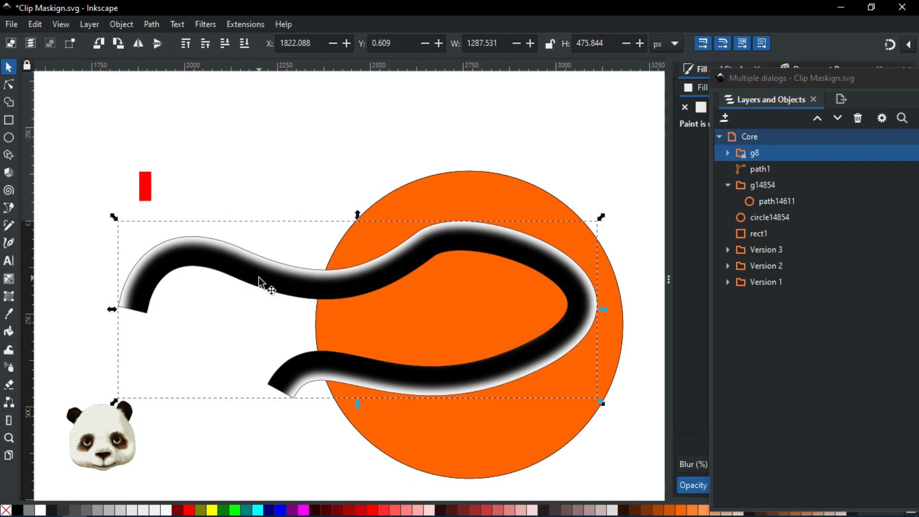
{"action": "left_click", "coordinate": [474, 195], "text": "shift"}
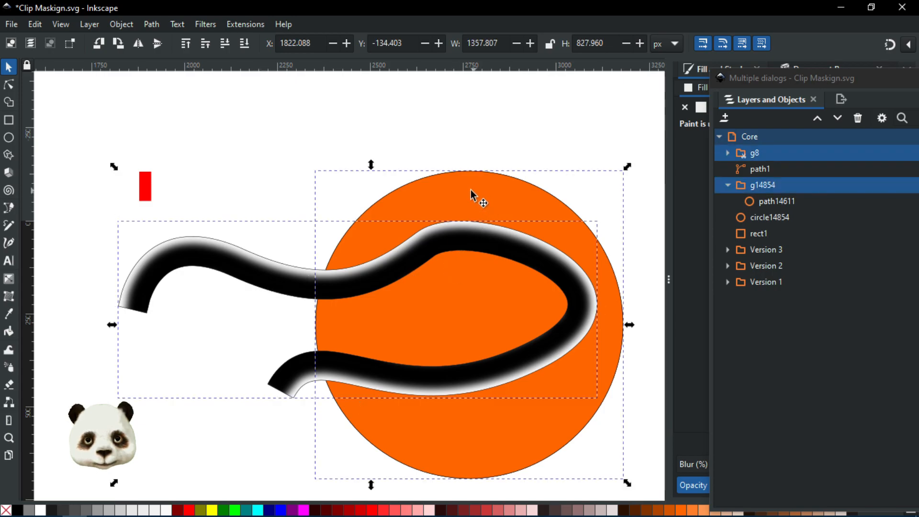
{"action": "right_click", "coordinate": [451, 196]}
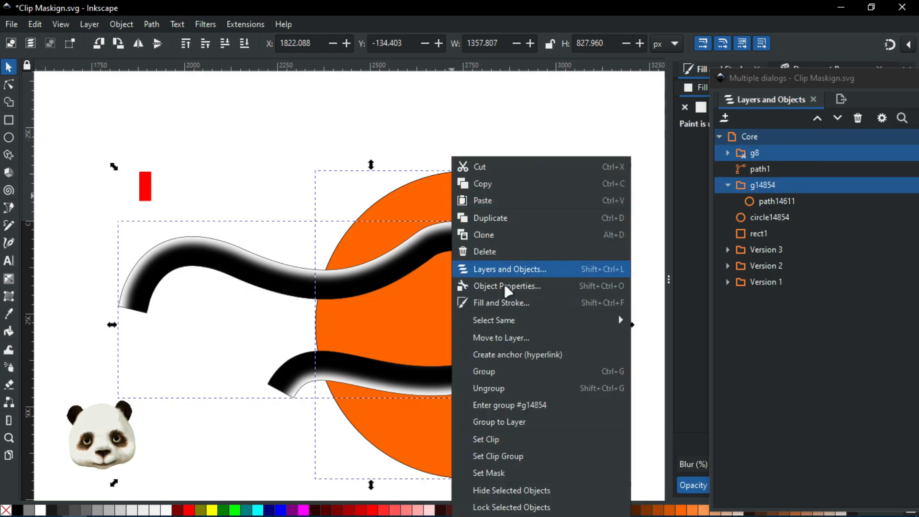
{"action": "left_click", "coordinate": [506, 476]}
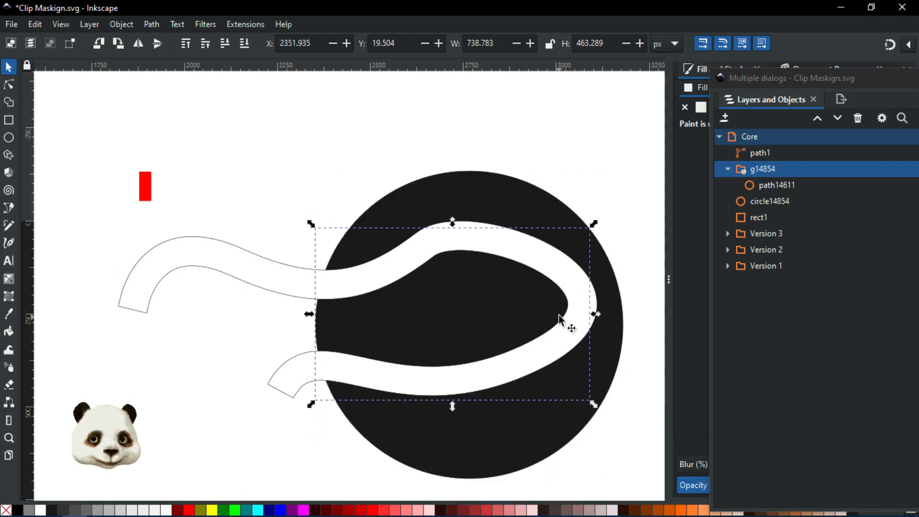
{"action": "key", "text": "ctrl+z"}
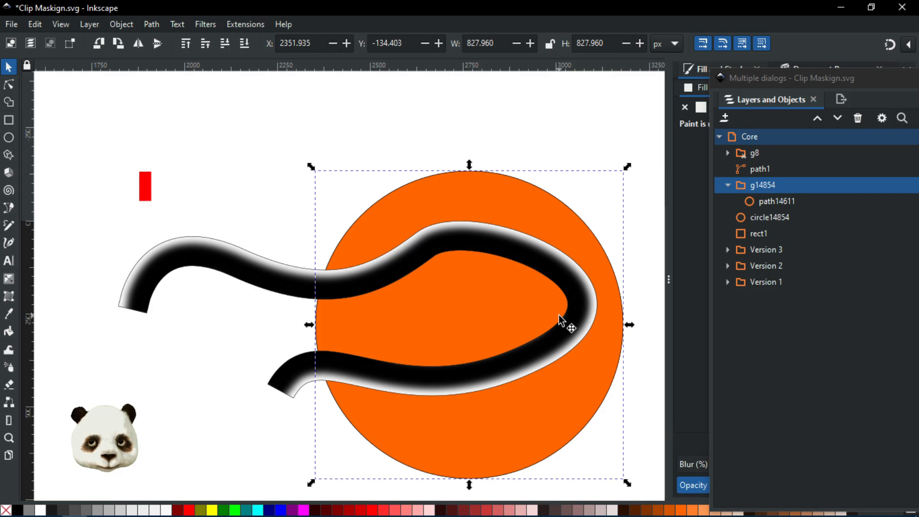
Wrap the clipped, blurred black stripe group g8 in a new outer group.
{"action": "left_click", "coordinate": [222, 265]}
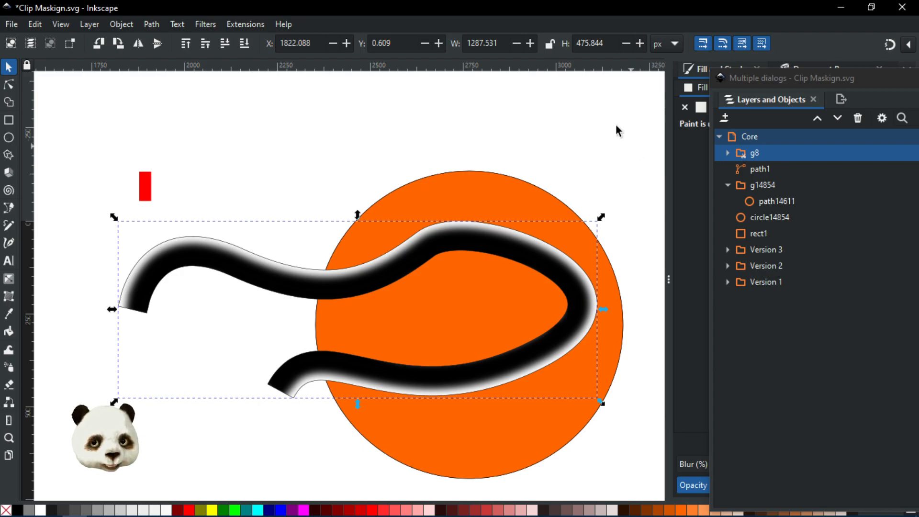
{"action": "key", "text": "ctrl+g"}
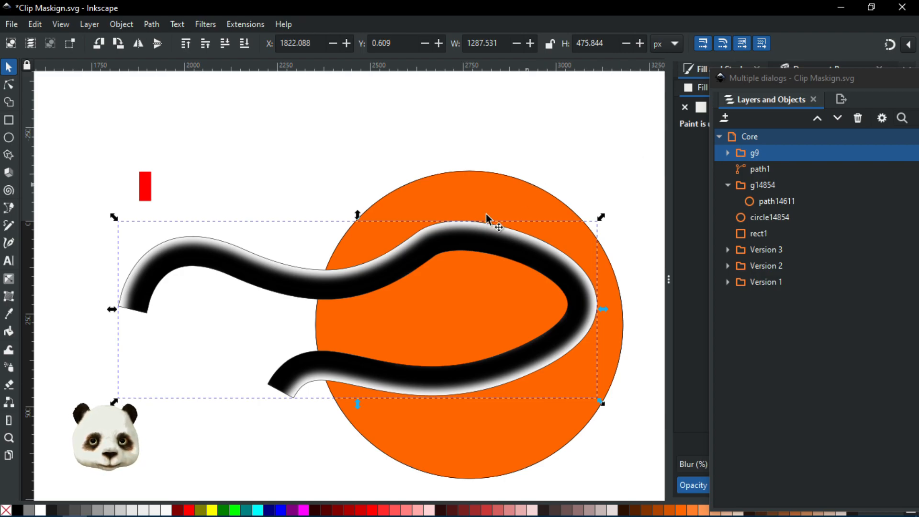
Try to mask the orange circle group with the newly grouped blurred stripe.
{"action": "left_click", "coordinate": [422, 201], "text": "shift"}
{"action": "right_click", "coordinate": [437, 199]}
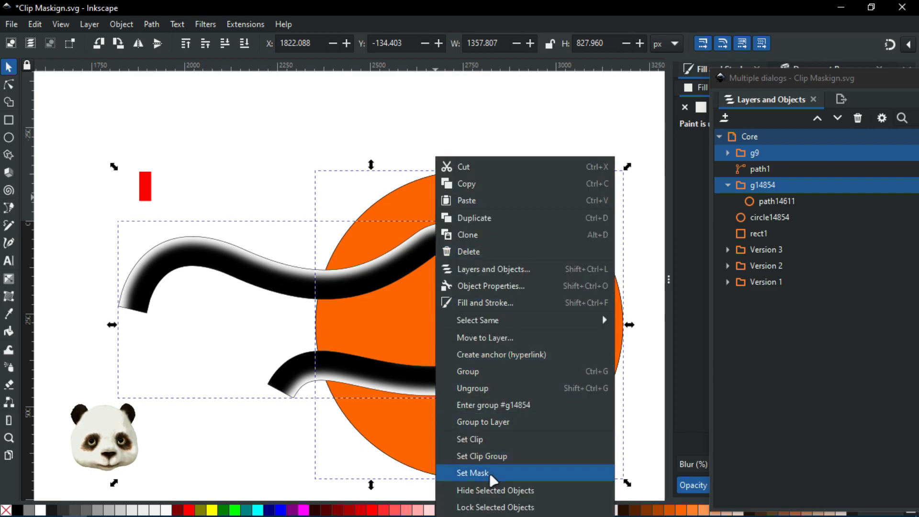
{"action": "left_click", "coordinate": [473, 473]}
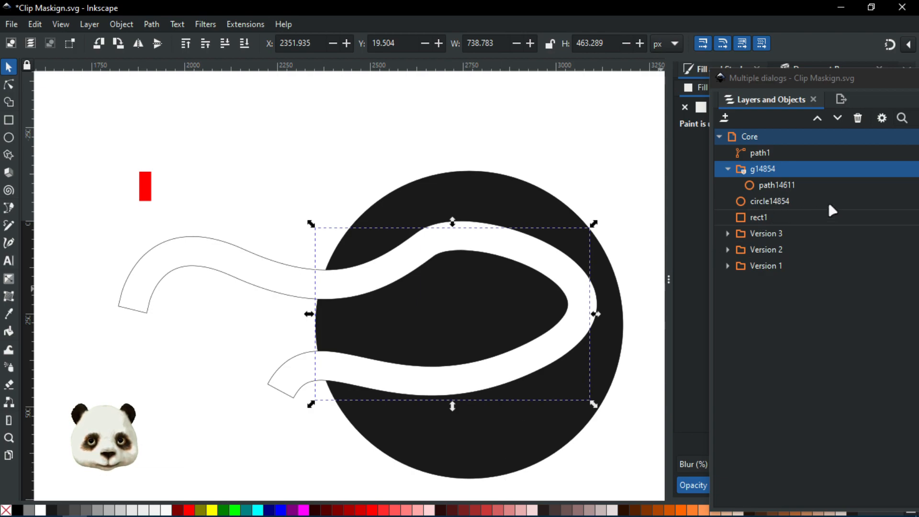
{"action": "left_click", "coordinate": [235, 249]}
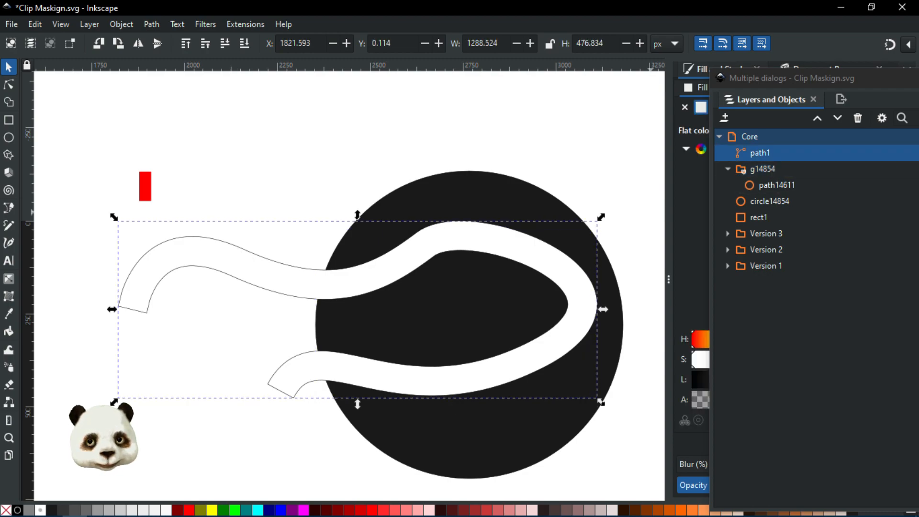
{"action": "key", "text": "ctrl+z"}
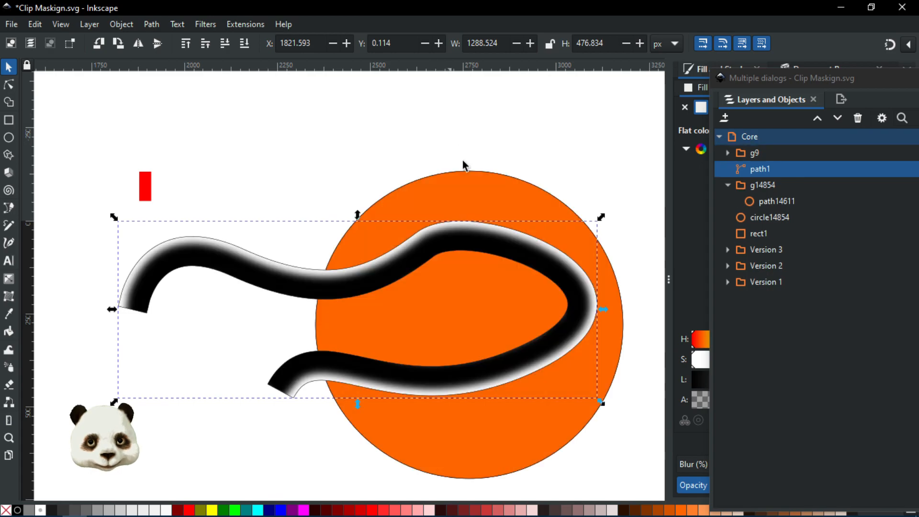
Inspect the stripe's outer group g9 in the object list, checking its nested clipped group g8 against path1.
{"action": "scroll", "coordinate": [468, 309], "scroll_direction": "up", "scroll_amount": 1}
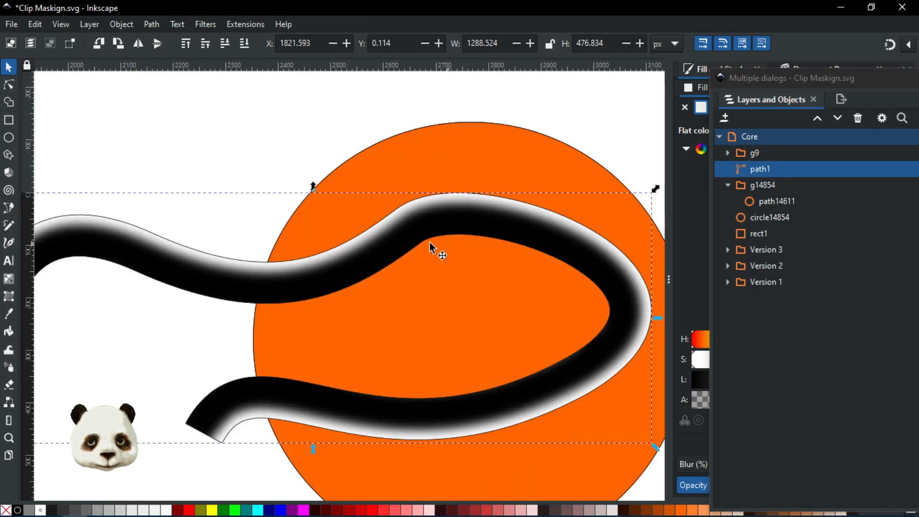
{"action": "left_click", "coordinate": [402, 248]}
{"action": "scroll", "coordinate": [397, 246], "scroll_direction": "down", "scroll_amount": 1}
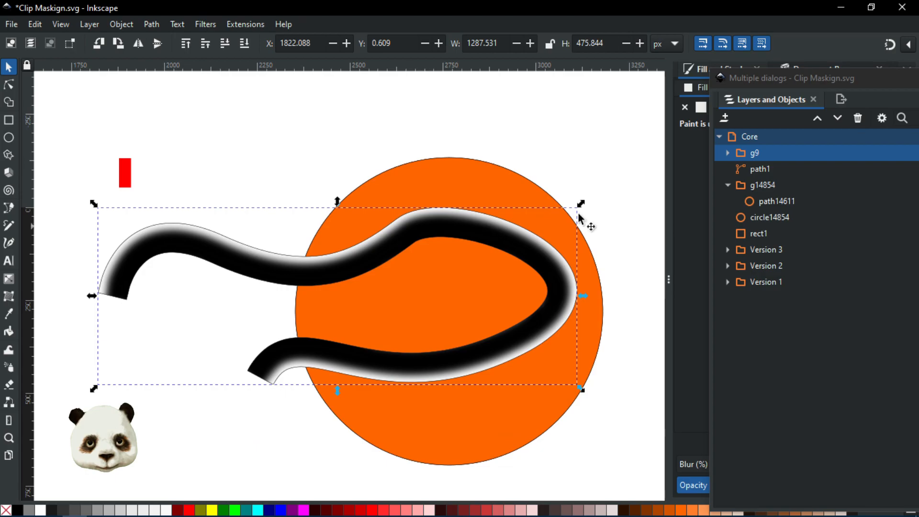
{"action": "left_click", "coordinate": [728, 153]}
{"action": "left_click", "coordinate": [727, 153]}
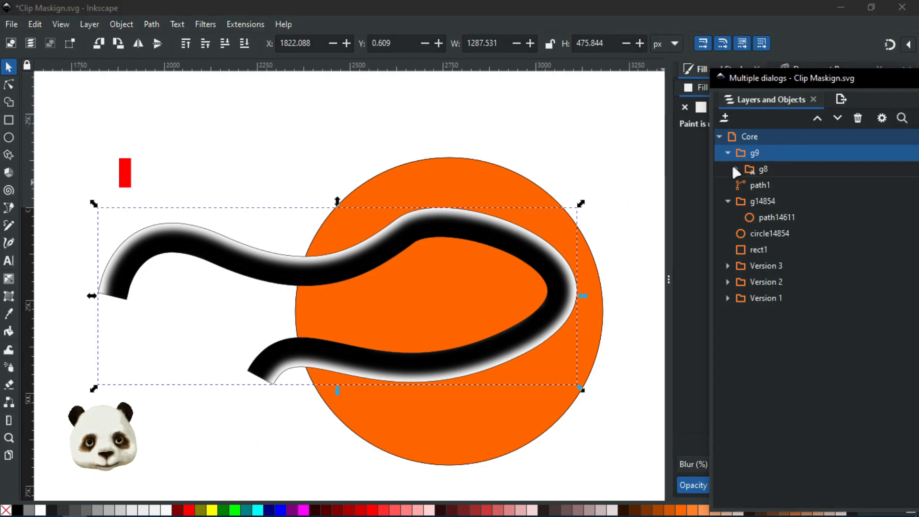
{"action": "left_click", "coordinate": [755, 186]}
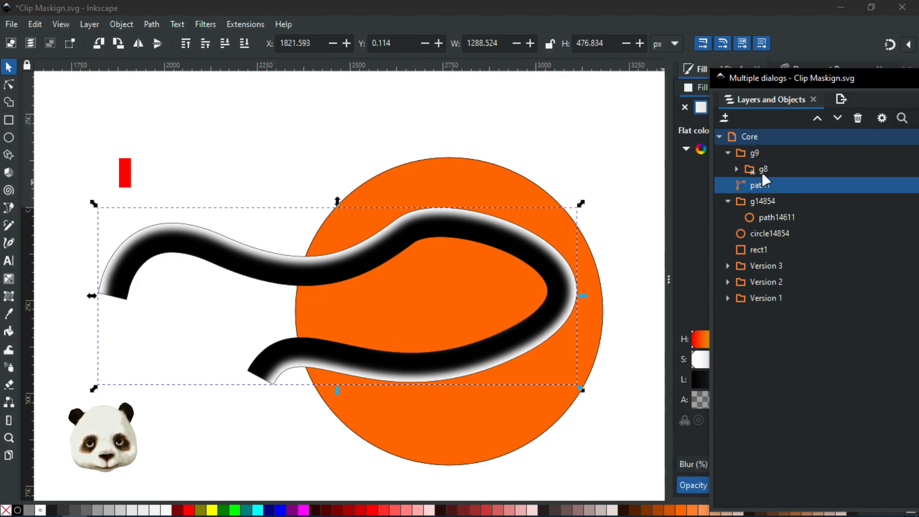
{"action": "left_click", "coordinate": [762, 170]}
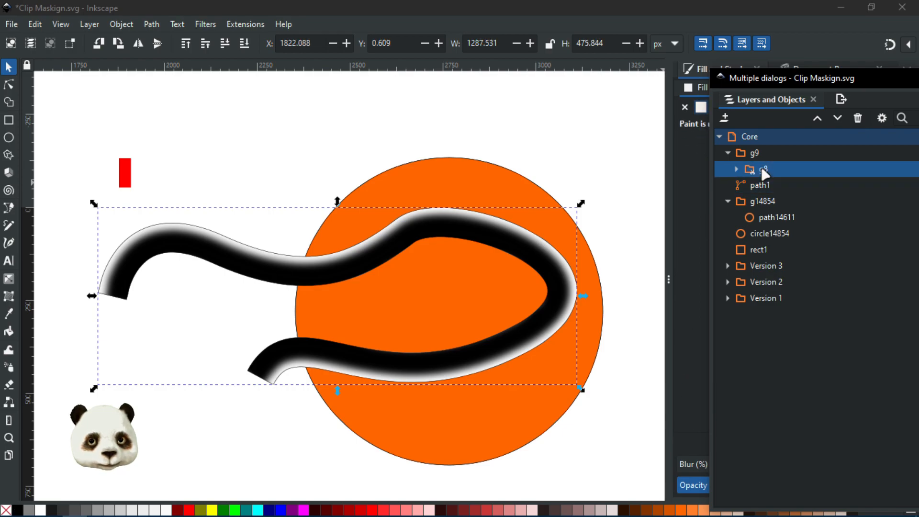
{"action": "left_click", "coordinate": [765, 179]}
{"action": "left_click", "coordinate": [765, 172]}
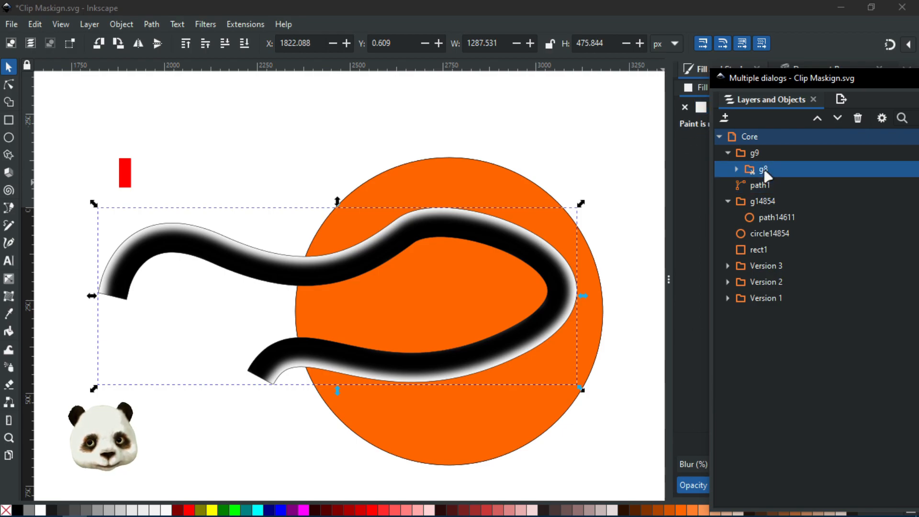
{"action": "left_click", "coordinate": [762, 187]}
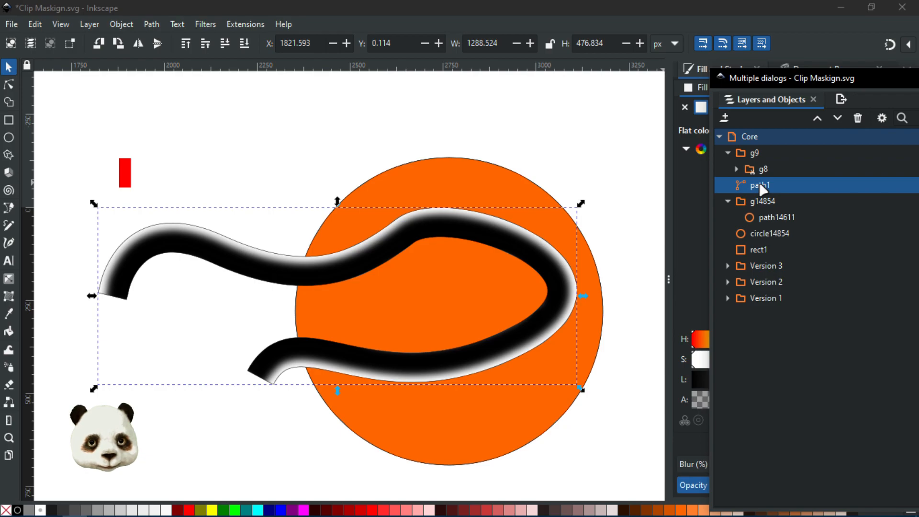
{"action": "left_click", "coordinate": [757, 173]}
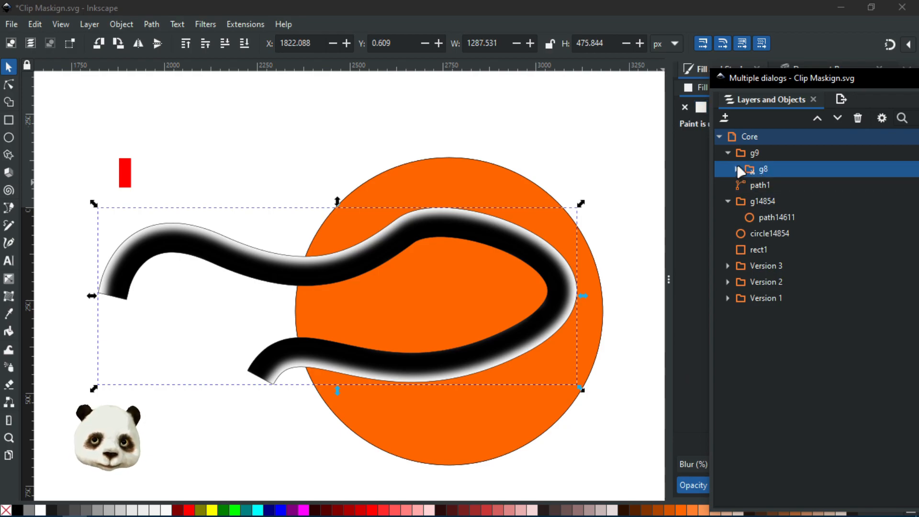
Draw a black circle about 778 px in diameter in the empty canvas area beside the orange circle.
{"action": "mouse_move", "coordinate": [776, 73]}
{"action": "left_mouse_down"}
{"action": "mouse_move", "coordinate": [821, 79]}
{"action": "mouse_move", "coordinate": [825, 68]}
{"action": "left_mouse_up"}
{"action": "left_click_drag", "start_coordinate": [441, 118], "coordinate": [140, 127]}
{"action": "left_click", "coordinate": [8, 137]}
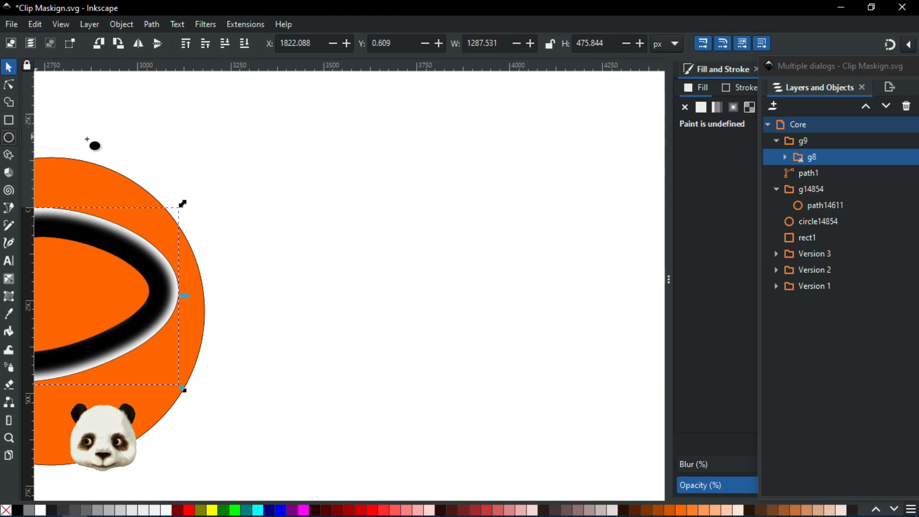
{"action": "mouse_move", "coordinate": [320, 134]}
{"action": "left_mouse_down"}
{"action": "mouse_move", "coordinate": [516, 283]}
{"action": "mouse_move", "coordinate": [631, 427]}
{"action": "left_mouse_up"}
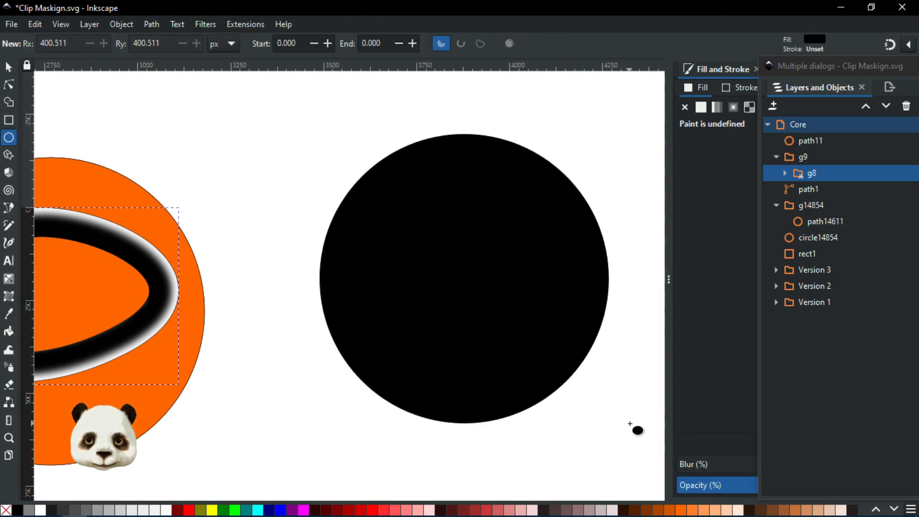
{"action": "left_click_drag", "start_coordinate": [809, 99], "coordinate": [918, 98]}
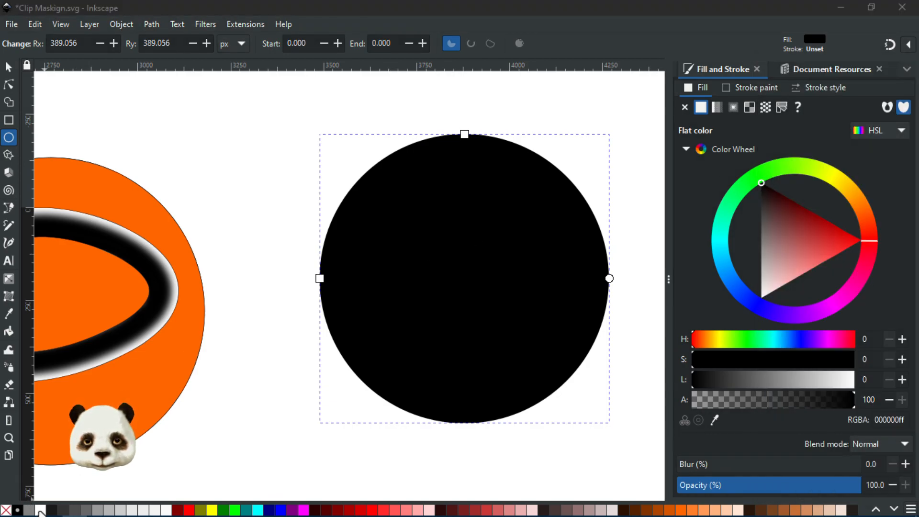
{"action": "left_click", "coordinate": [9, 67]}
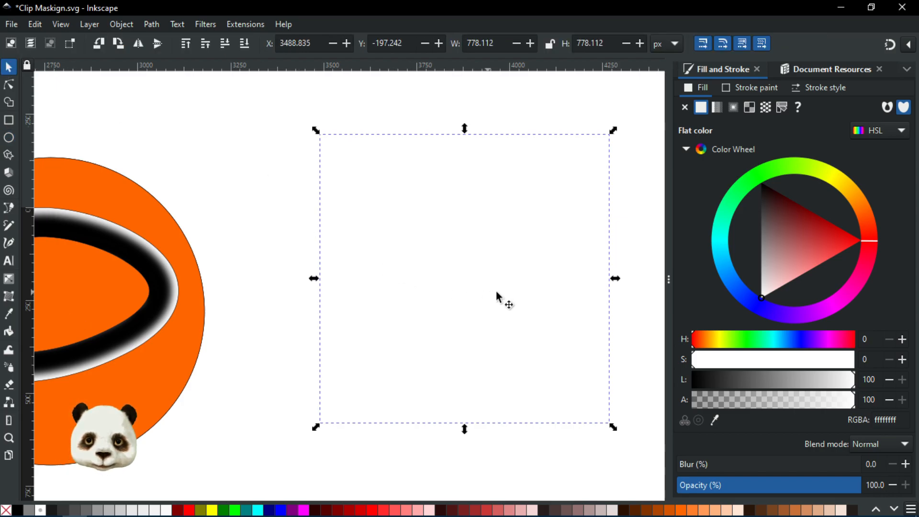
{"action": "left_click", "coordinate": [17, 510]}
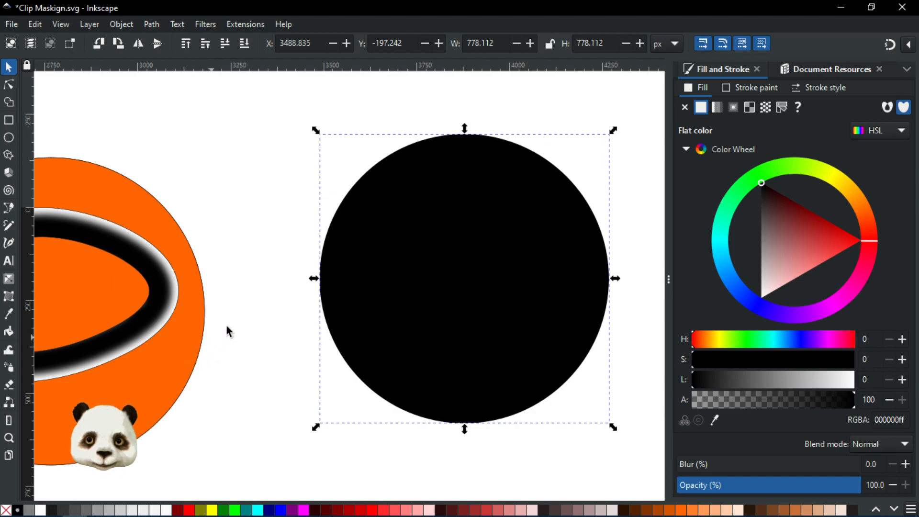
Draw a closed black path about 1107 by 641 px with a wavy upper edge, covering the lower half of the black circle.
{"action": "scroll", "coordinate": [230, 289], "scroll_direction": "down", "scroll_amount": 2, "text": "ctrl"}
{"action": "scroll", "coordinate": [173, 289], "scroll_direction": "up", "scroll_amount": 2, "text": "ctrl"}
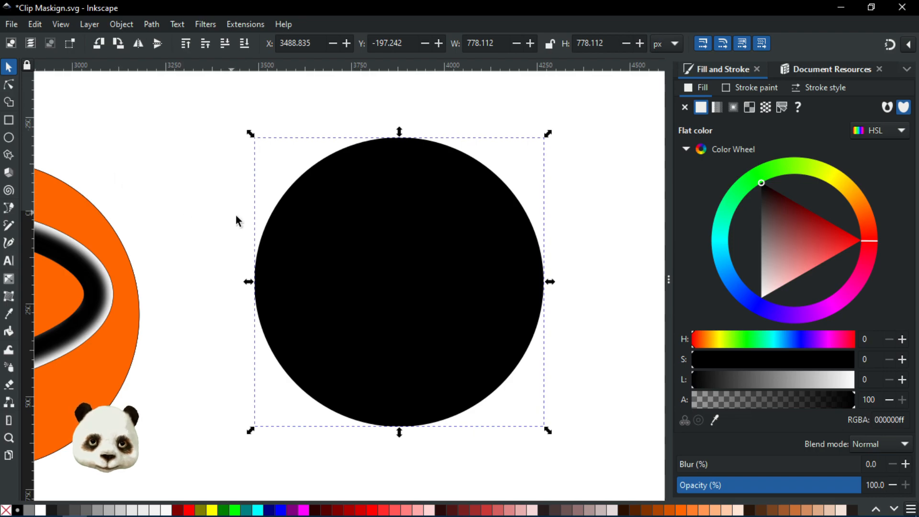
{"action": "key", "text": "b"}
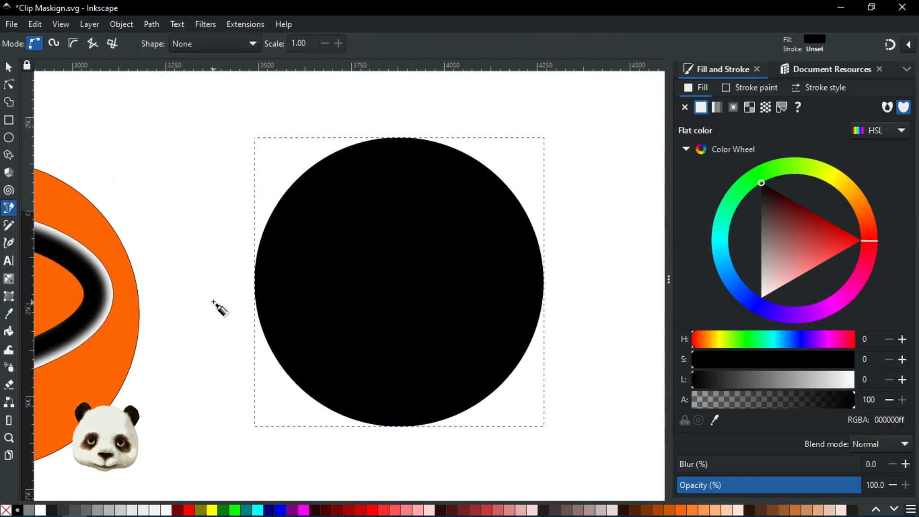
{"action": "left_click_drag", "start_coordinate": [214, 302], "coordinate": [223, 289]}
{"action": "left_click_drag", "start_coordinate": [383, 261], "coordinate": [528, 302]}
{"action": "key", "text": "ctrl+z"}
{"action": "left_click", "coordinate": [611, 256]}
{"action": "left_click", "coordinate": [625, 439]}
{"action": "left_click", "coordinate": [524, 489]}
{"action": "left_click_drag", "start_coordinate": [284, 489], "coordinate": [283, 480]}
{"action": "left_click", "coordinate": [214, 303]}
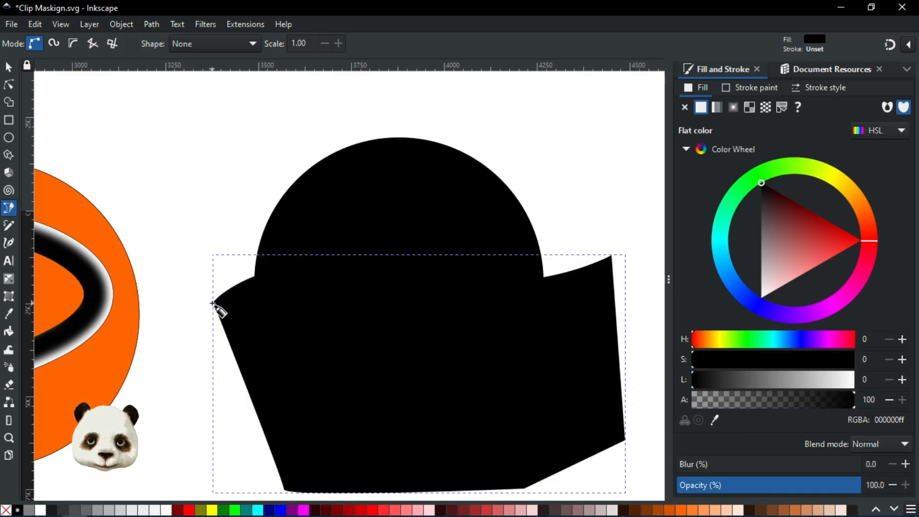
Put a magenta-filled copy of the circle in front of the wavy black path.
{"action": "left_click", "coordinate": [9, 67]}
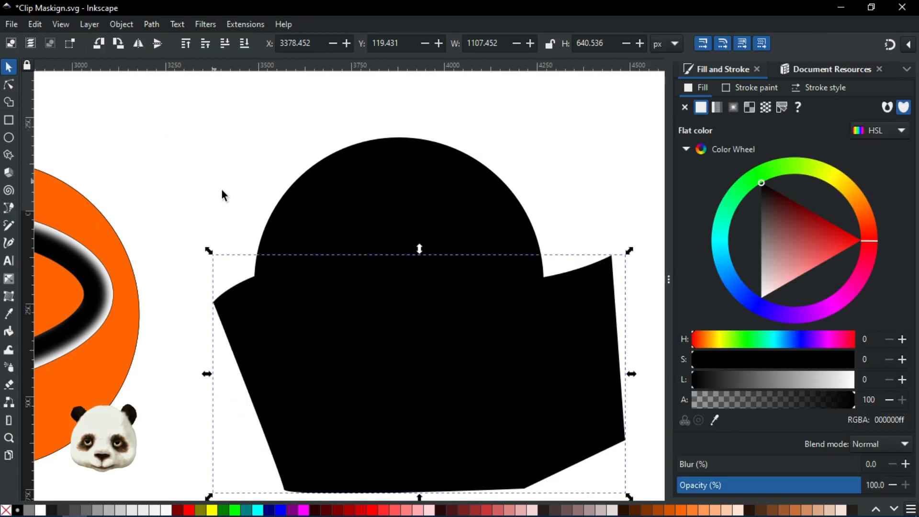
{"action": "left_click", "coordinate": [330, 197]}
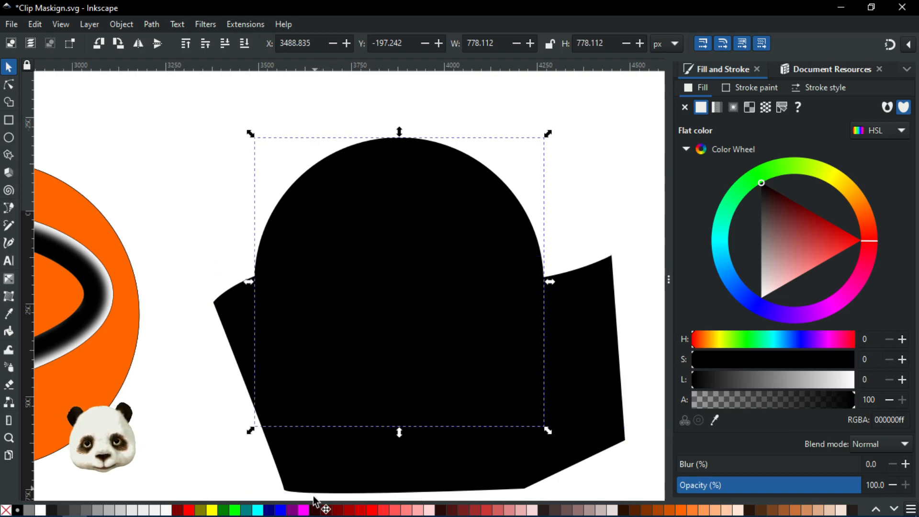
{"action": "left_click", "coordinate": [303, 510]}
Clip the wavy black path to the magenta circle's outline.
{"action": "left_click", "coordinate": [492, 455], "text": "shift"}
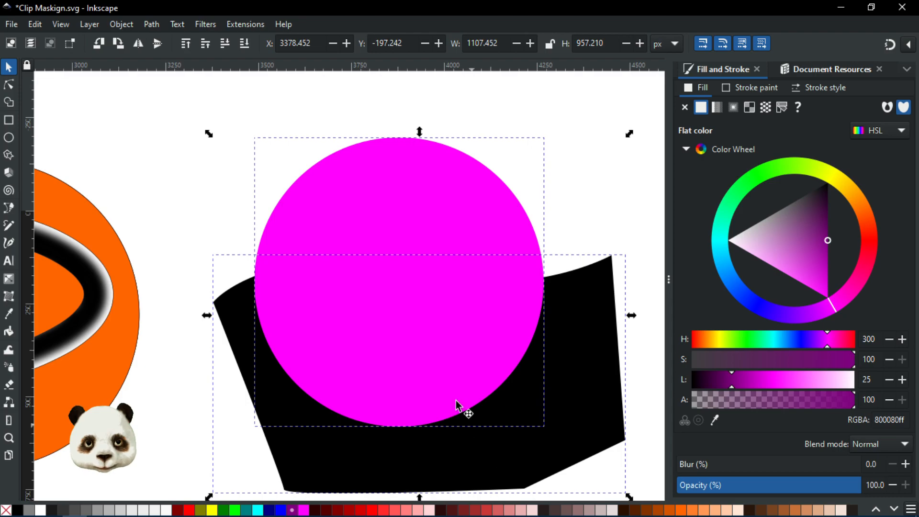
{"action": "right_click", "coordinate": [439, 377]}
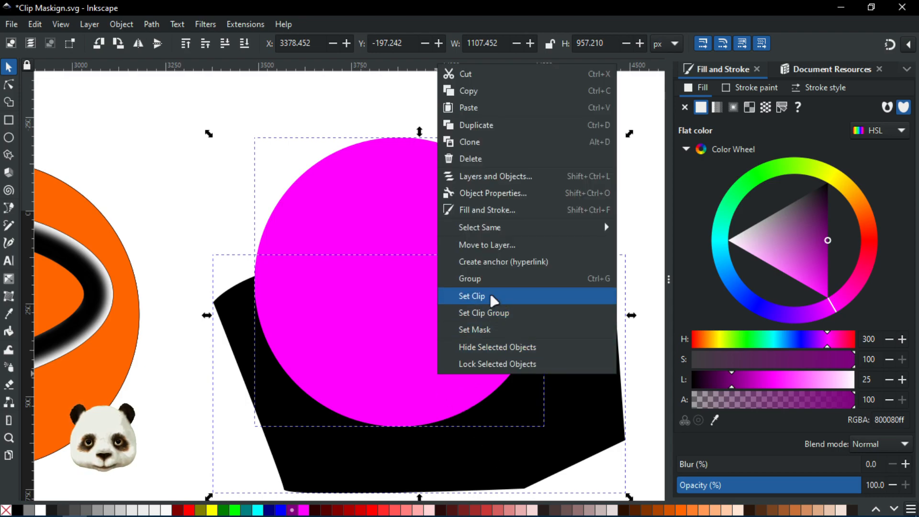
{"action": "left_click", "coordinate": [490, 293]}
{"action": "left_click", "coordinate": [369, 204]}
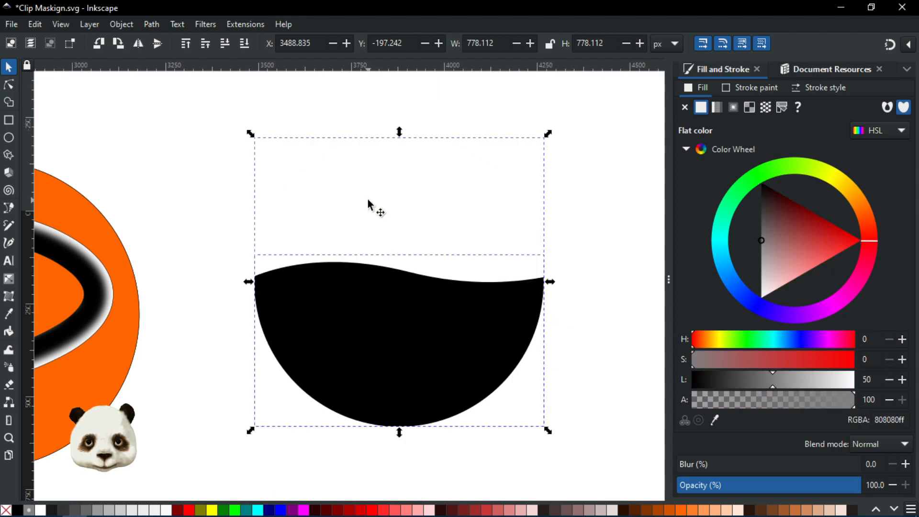
{"action": "left_click", "coordinate": [391, 342]}
{"action": "left_click", "coordinate": [589, 371]}
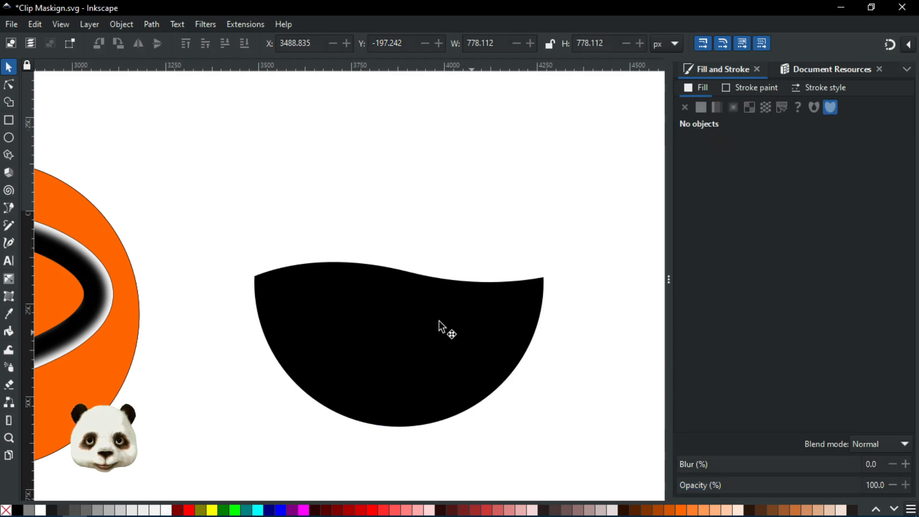
Try blurring the clipped black path directly, raising the blur to 60%.
{"action": "left_click", "coordinate": [436, 326]}
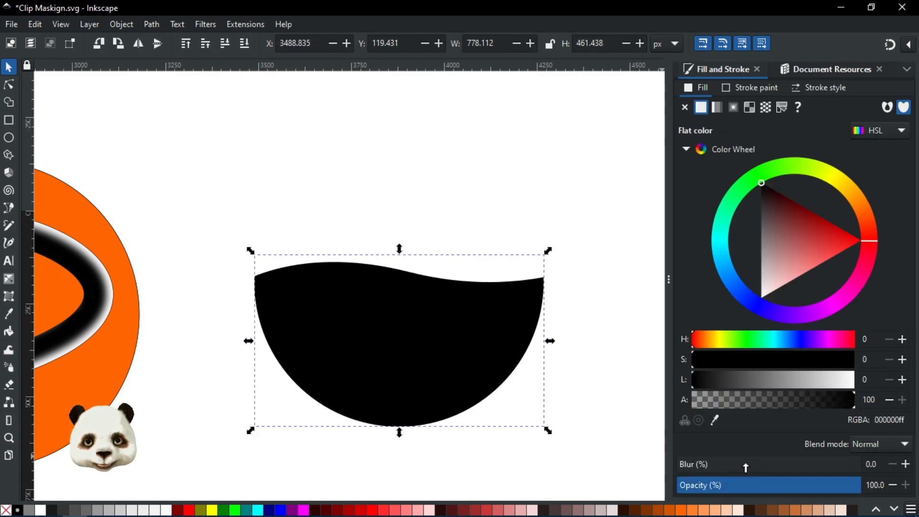
{"action": "left_click", "coordinate": [781, 463]}
{"action": "left_click_drag", "start_coordinate": [777, 464], "coordinate": [750, 466]}
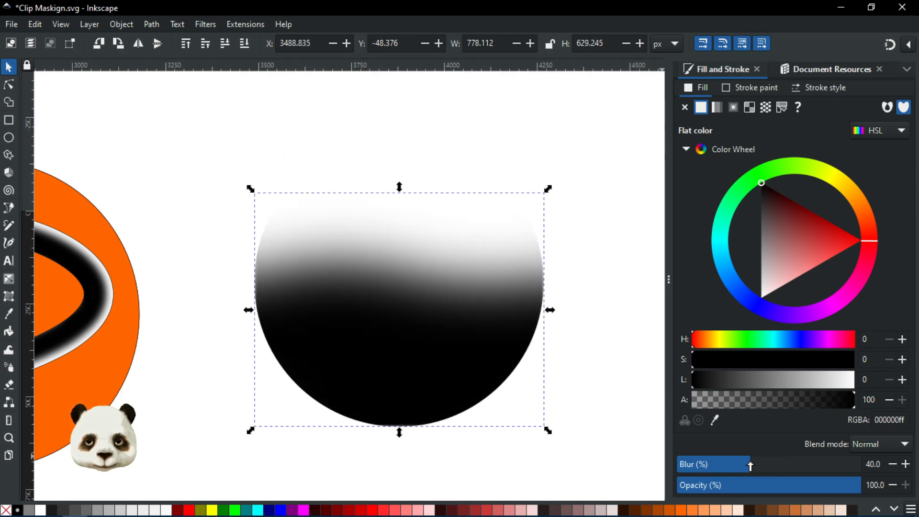
{"action": "left_click_drag", "start_coordinate": [753, 464], "coordinate": [642, 467]}
{"action": "mouse_move", "coordinate": [793, 462]}
{"action": "left_mouse_down"}
{"action": "mouse_move", "coordinate": [777, 460]}
{"action": "mouse_move", "coordinate": [789, 461]}
{"action": "left_mouse_up"}
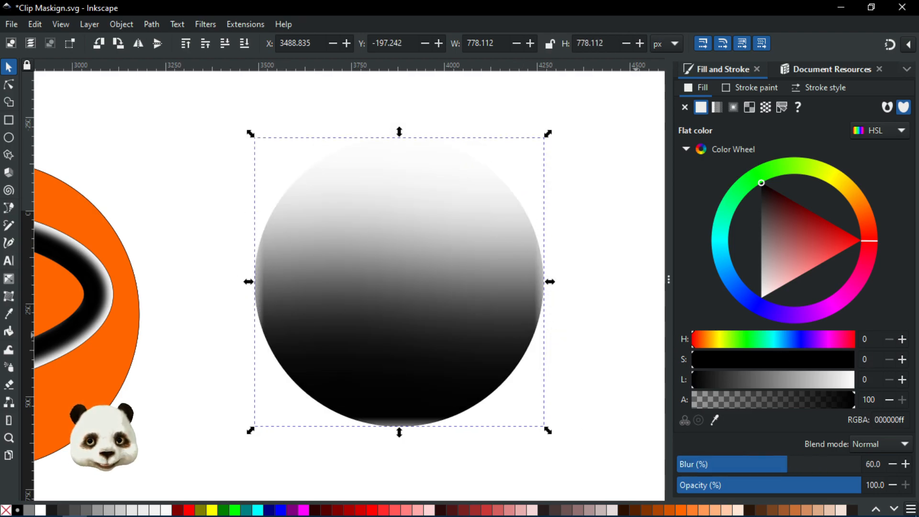
{"action": "mouse_move", "coordinate": [918, 64]}
{"action": "left_mouse_down"}
{"action": "mouse_move", "coordinate": [827, 90]}
{"action": "mouse_move", "coordinate": [713, 89]}
{"action": "mouse_move", "coordinate": [706, 71]}
{"action": "left_mouse_up"}
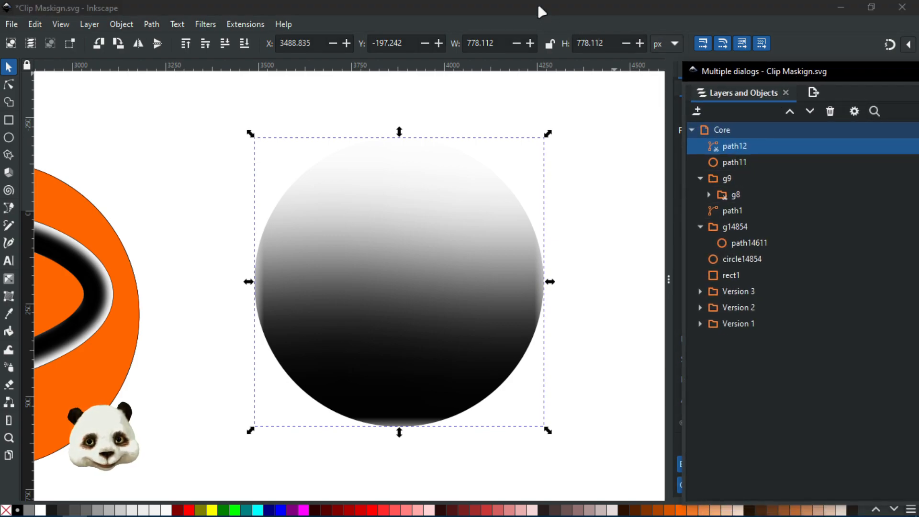
{"action": "left_click_drag", "start_coordinate": [804, 76], "coordinate": [890, 46]}
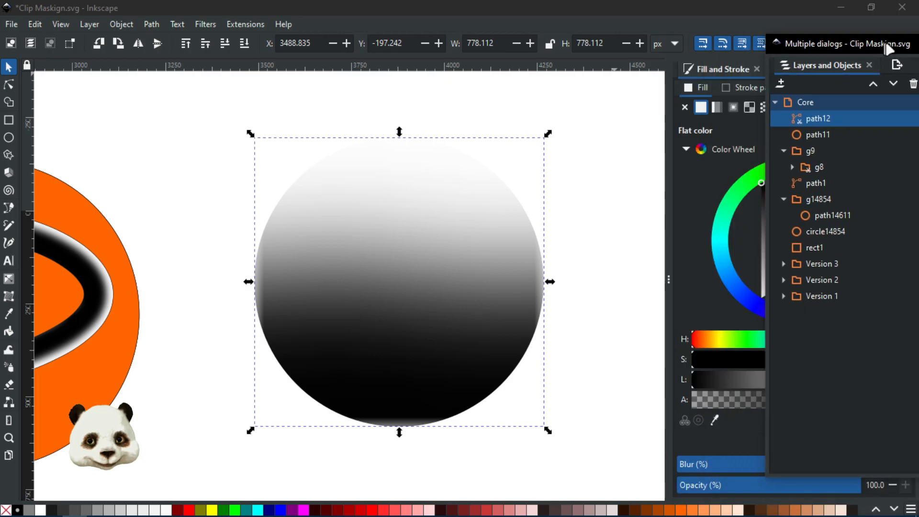
{"action": "left_click", "coordinate": [634, 4]}
{"action": "key", "text": "ctrl+z"}
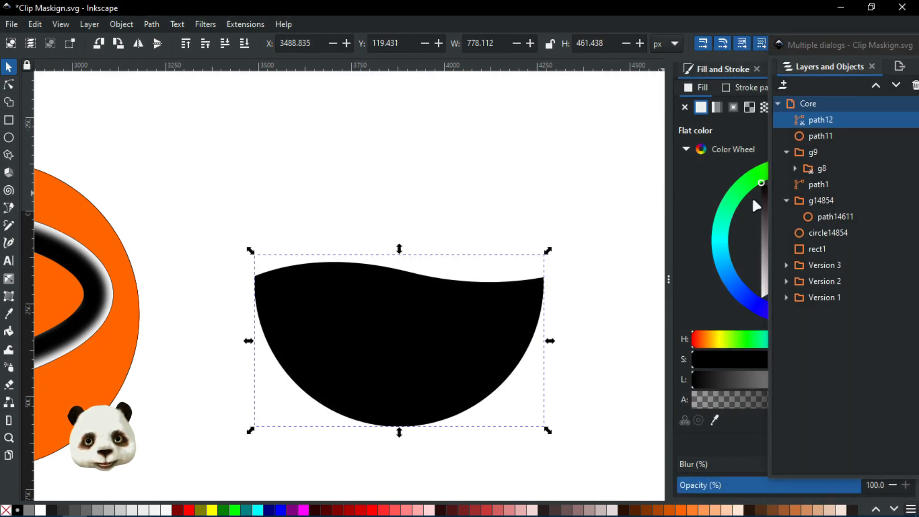
Release the black path's clip, then clip a group containing only that path to the magenta circle.
{"action": "right_click", "coordinate": [818, 123]}
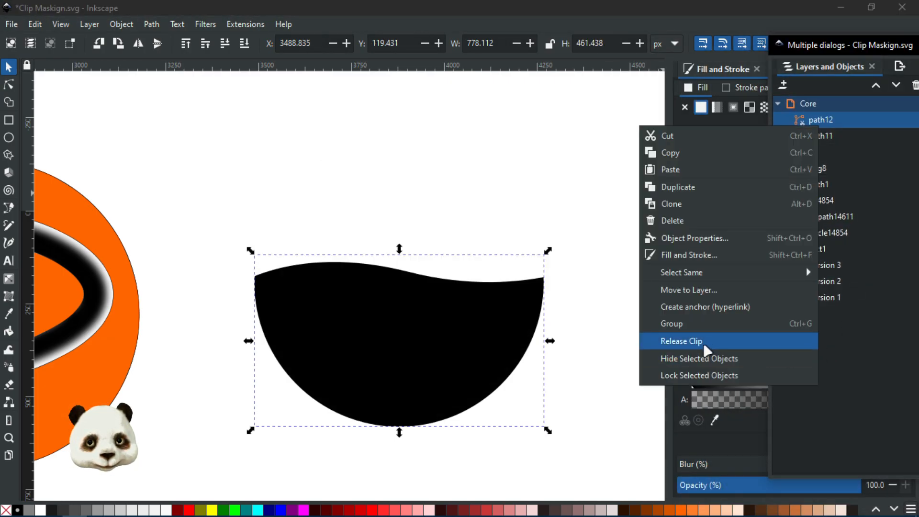
{"action": "left_click", "coordinate": [704, 346]}
{"action": "left_click", "coordinate": [816, 137]}
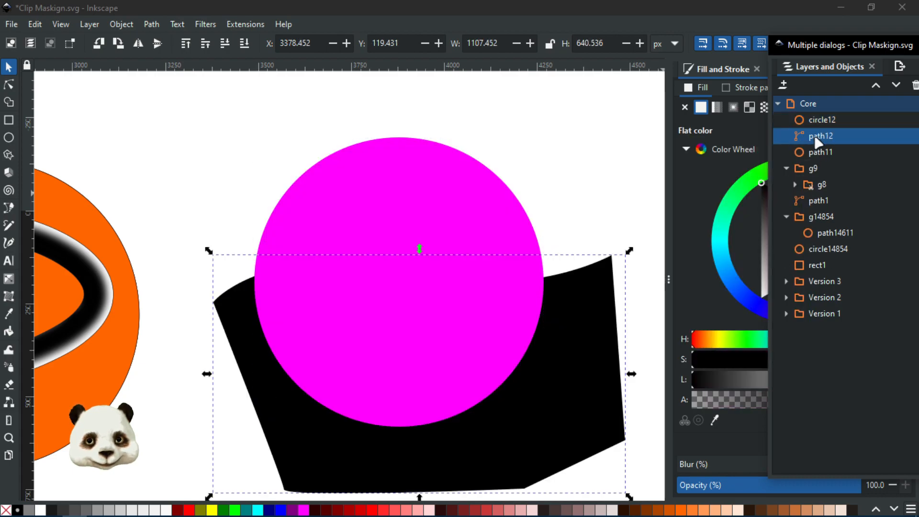
{"action": "left_click", "coordinate": [819, 116], "text": "shift"}
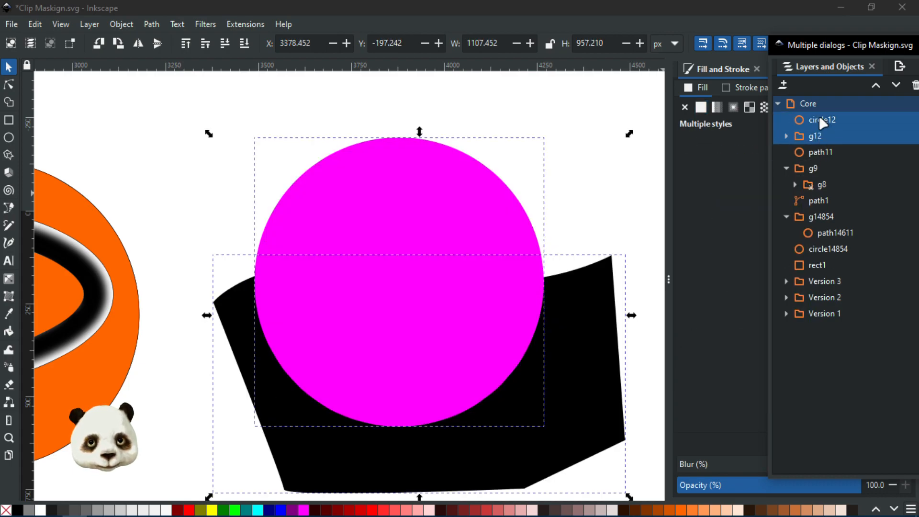
{"action": "right_click", "coordinate": [819, 116]}
{"action": "left_click", "coordinate": [730, 335]}
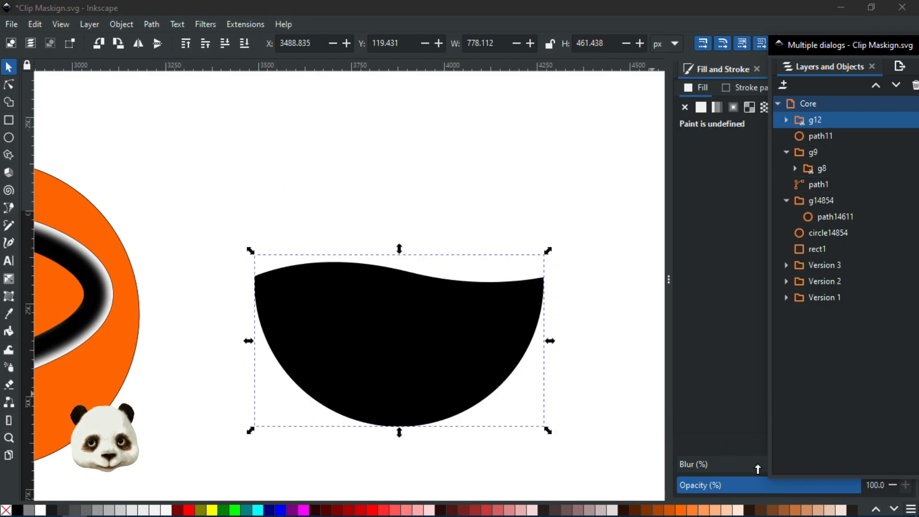
Try blurring the whole clipped group and reset its blur to 0%.
{"action": "left_click", "coordinate": [761, 465]}
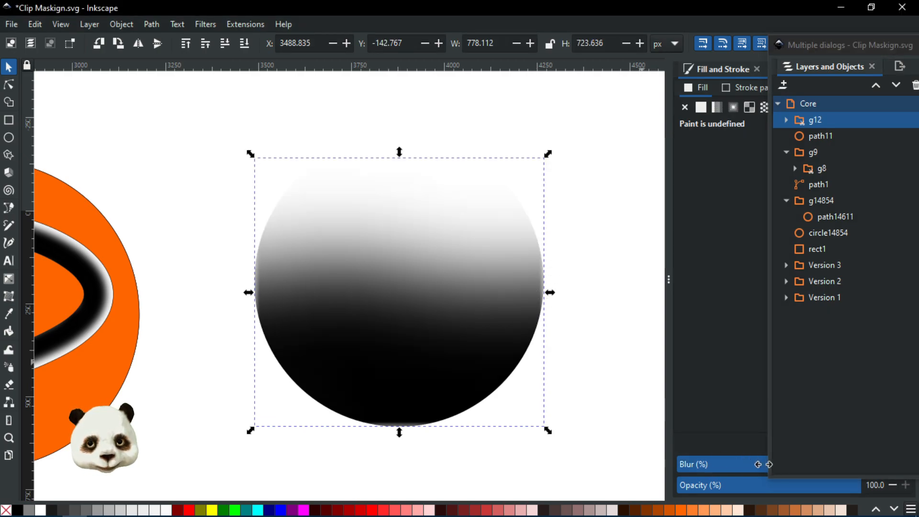
{"action": "left_click_drag", "start_coordinate": [757, 468], "coordinate": [632, 471]}
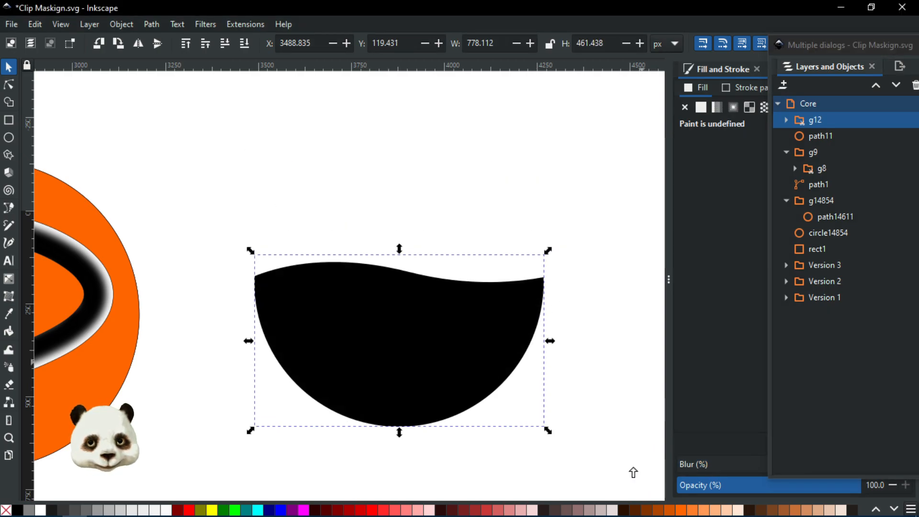
Blur the wavy black path inside the clipped group by 40%.
{"action": "left_click", "coordinate": [786, 120]}
{"action": "left_click", "coordinate": [823, 136]}
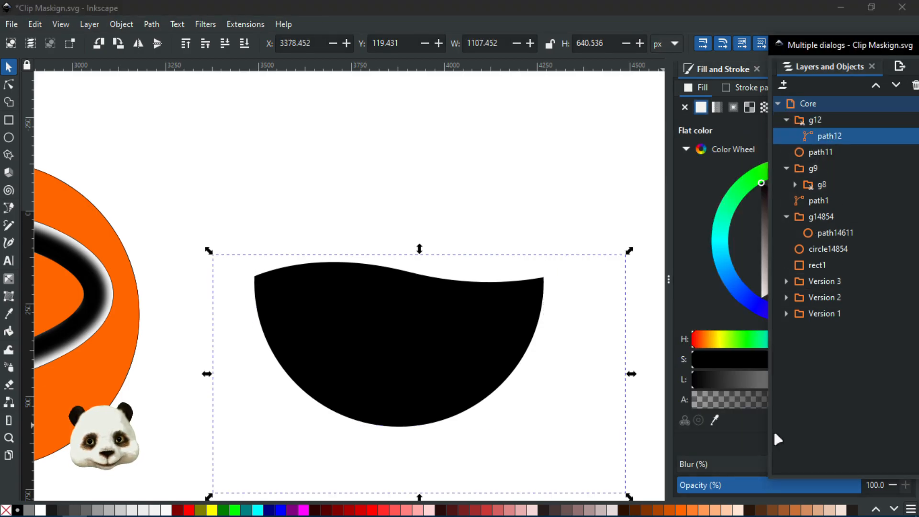
{"action": "left_click", "coordinate": [756, 465]}
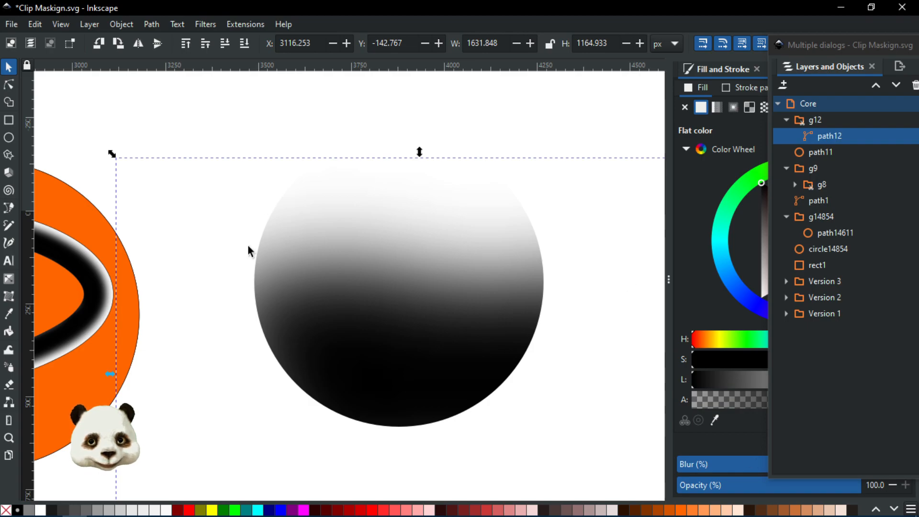
{"action": "left_click_drag", "start_coordinate": [746, 466], "coordinate": [748, 469]}
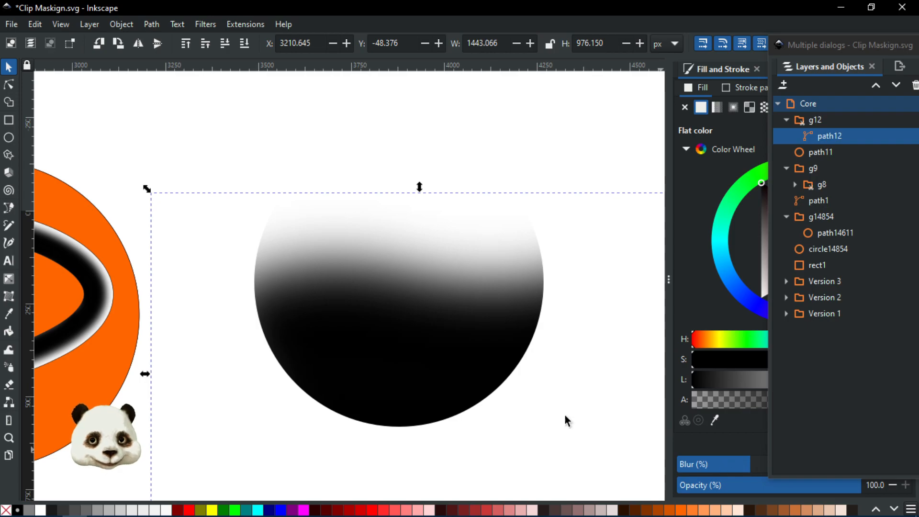
{"action": "left_click", "coordinate": [823, 120]}
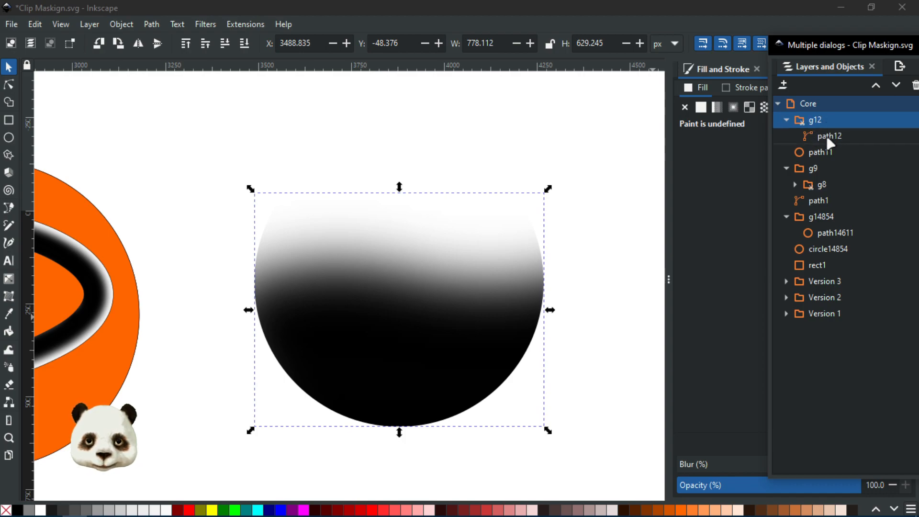
{"action": "left_click", "coordinate": [829, 137]}
{"action": "left_click_drag", "start_coordinate": [829, 50], "coordinate": [918, 42]}
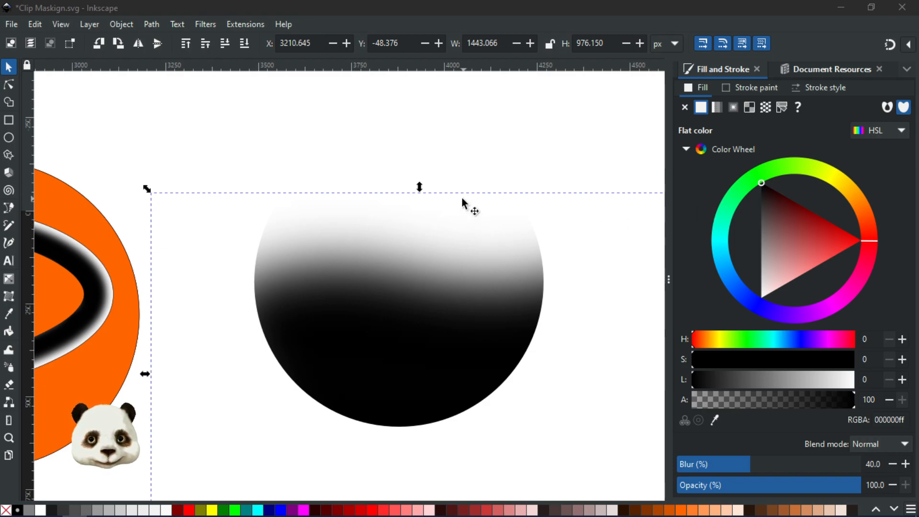
Fill the circle with orange ff6600 and place a white-filled copy between it and the blurred black shading.
{"action": "left_click", "coordinate": [508, 168]}
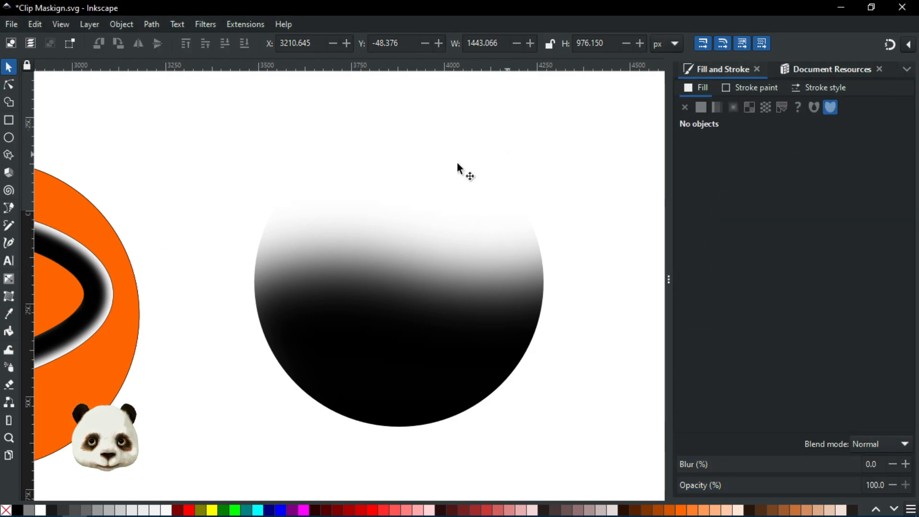
{"action": "left_click", "coordinate": [447, 178]}
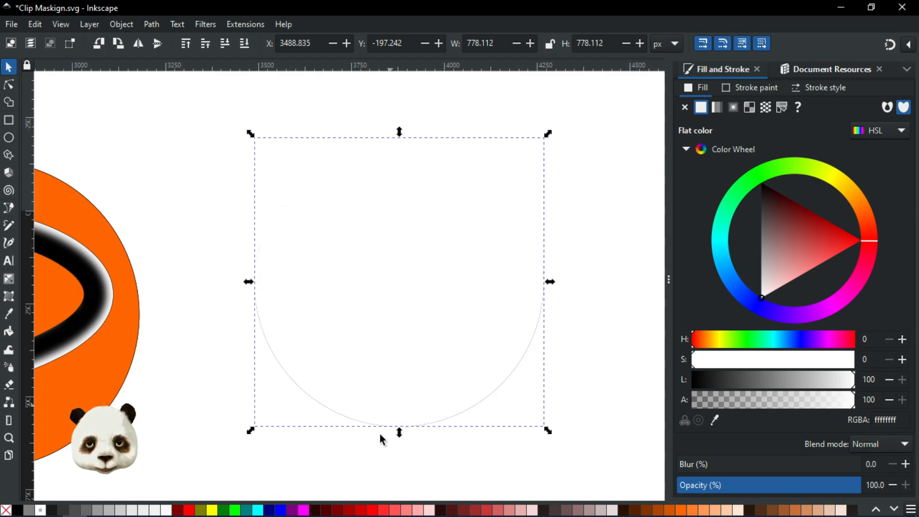
{"action": "left_click", "coordinate": [680, 510]}
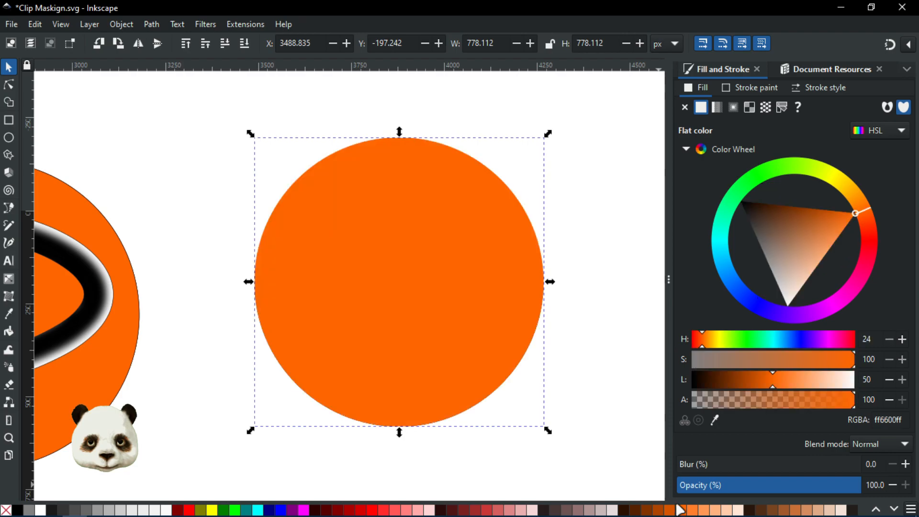
{"action": "key", "text": "ctrl+z"}
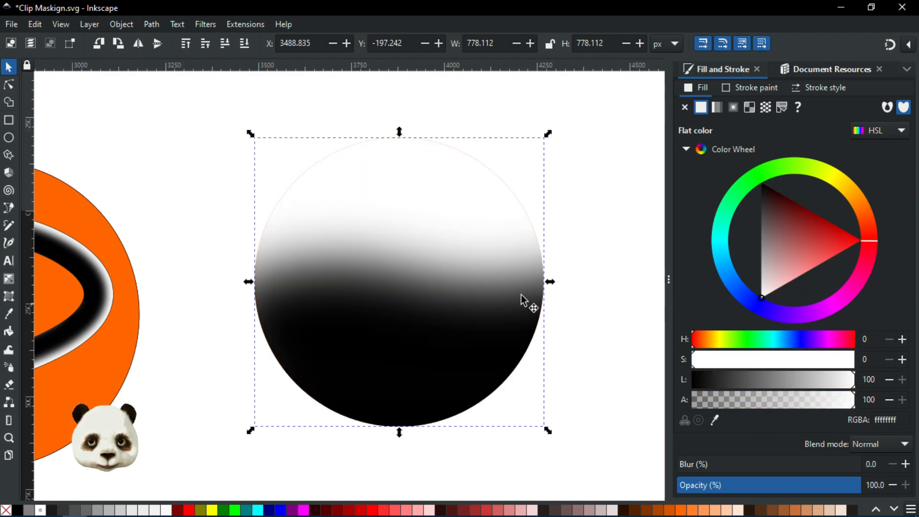
Group the white circle with the blurred black shading and apply that group as a mask to the orange circle.
{"action": "left_click", "coordinate": [394, 332], "text": "shift"}
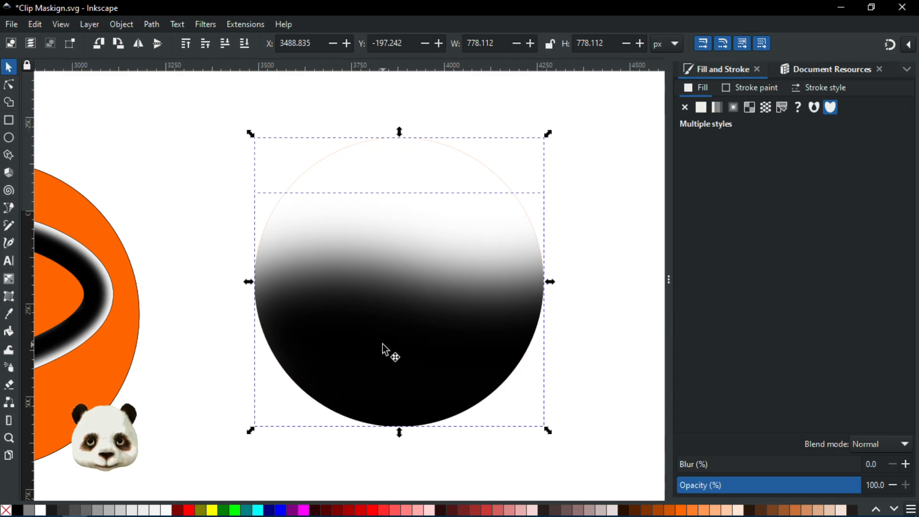
{"action": "key", "text": "ctrl+g"}
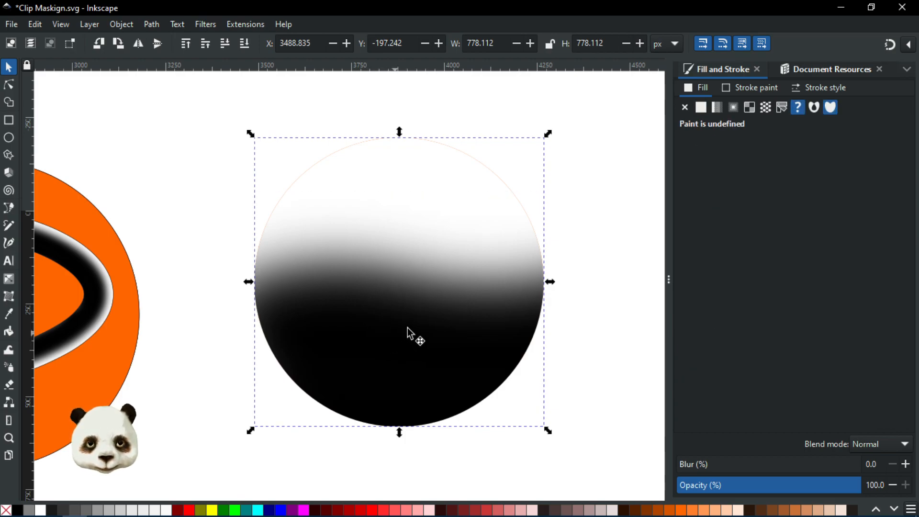
{"action": "left_click_drag", "start_coordinate": [410, 291], "coordinate": [353, 267]}
{"action": "key", "text": "ctrl+z"}
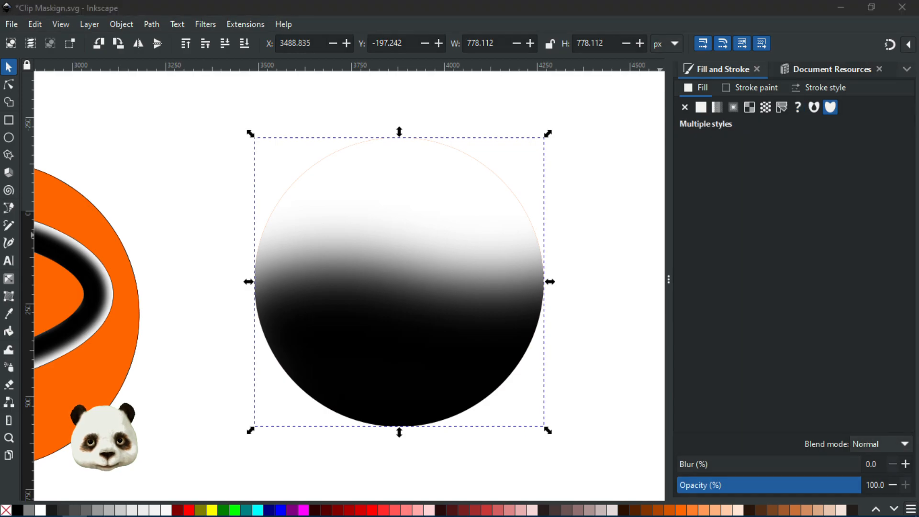
{"action": "right_click", "coordinate": [411, 253]}
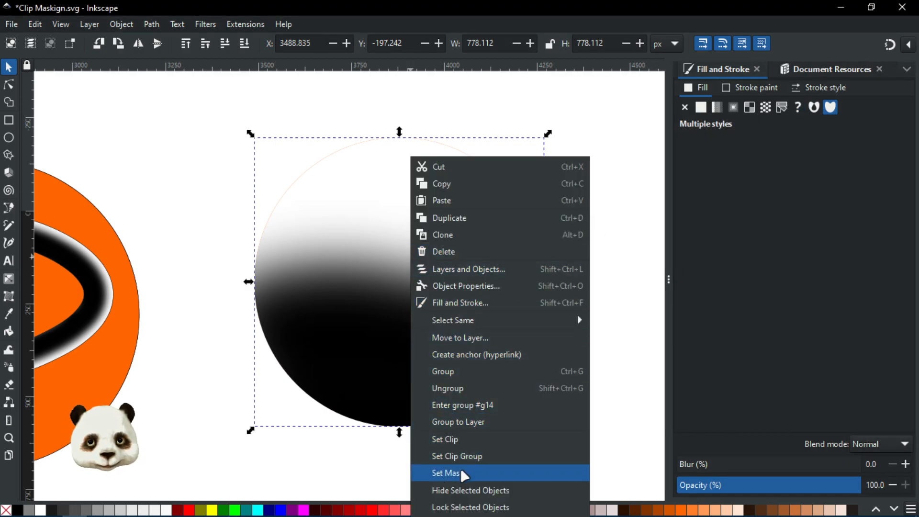
{"action": "left_click", "coordinate": [445, 473]}
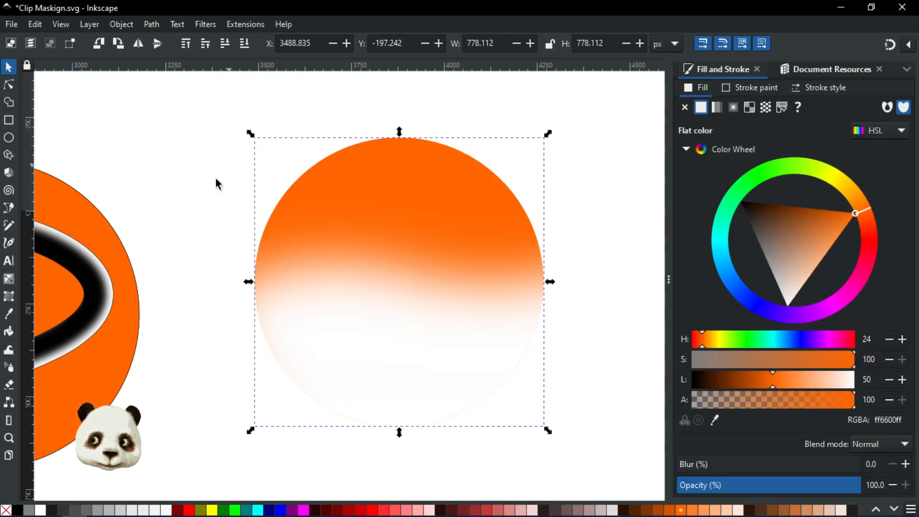
Examine the blurred black shading and white edge of the stripe on the striped orange circle up close.
{"action": "scroll", "coordinate": [277, 188], "scroll_direction": "left", "scroll_amount": 5}
{"action": "left_click", "coordinate": [218, 233]}
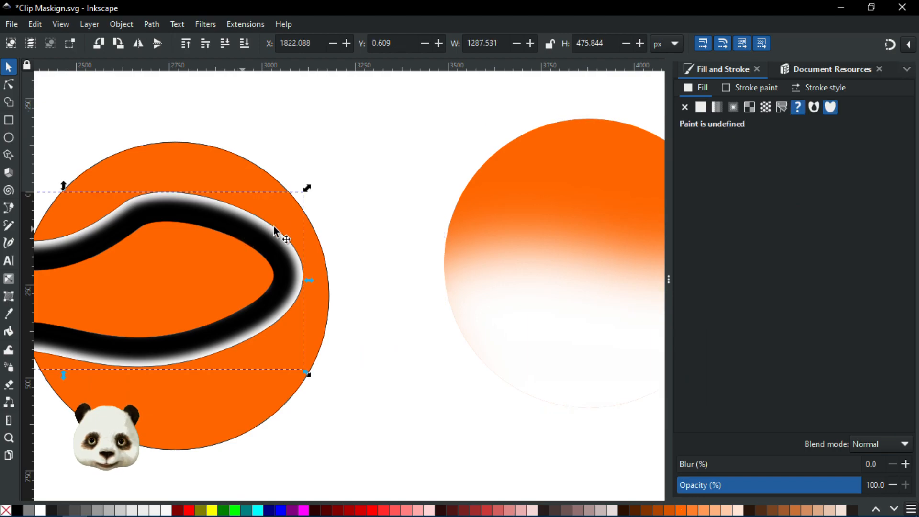
{"action": "scroll", "coordinate": [285, 214], "scroll_direction": "down", "scroll_amount": 2}
{"action": "scroll", "coordinate": [289, 222], "scroll_direction": "up", "scroll_amount": 1}
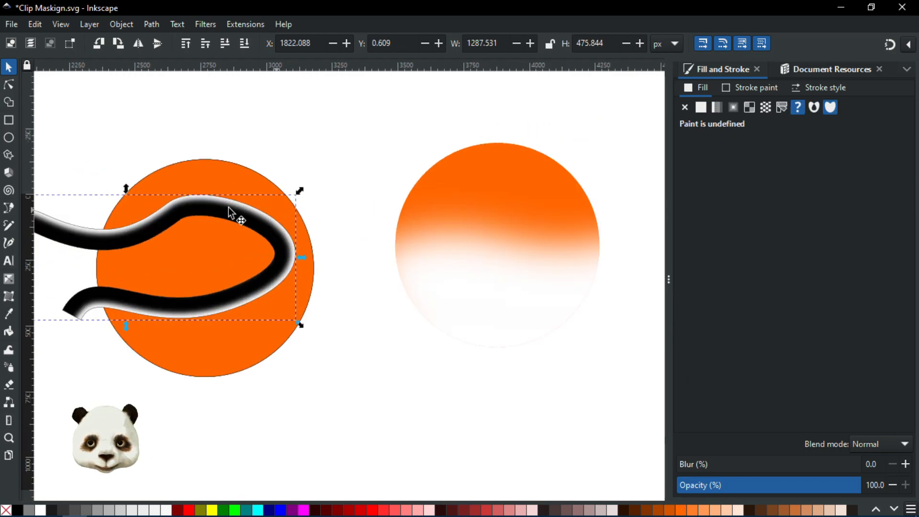
{"action": "scroll", "coordinate": [173, 235], "scroll_direction": "up", "scroll_amount": 1}
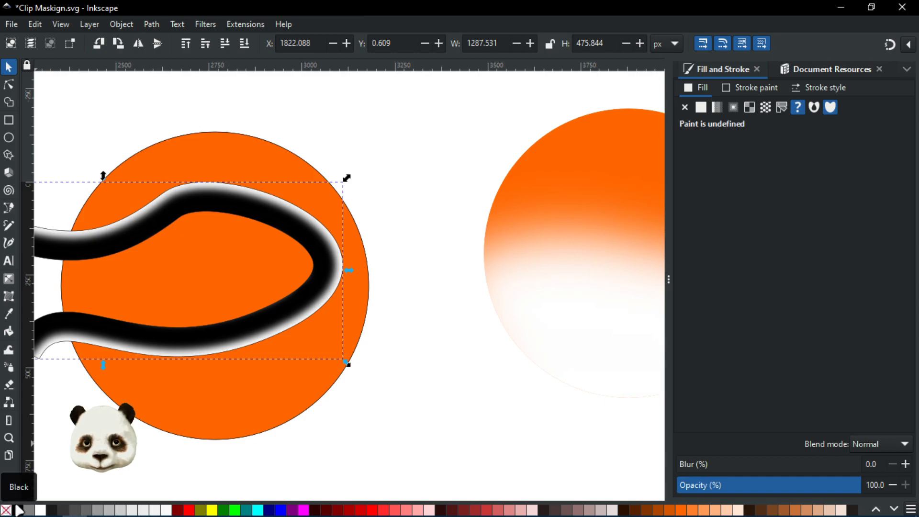
{"action": "scroll", "coordinate": [211, 191], "scroll_direction": "up", "scroll_amount": 2}
{"action": "scroll", "coordinate": [267, 400], "scroll_direction": "up", "scroll_amount": 2}
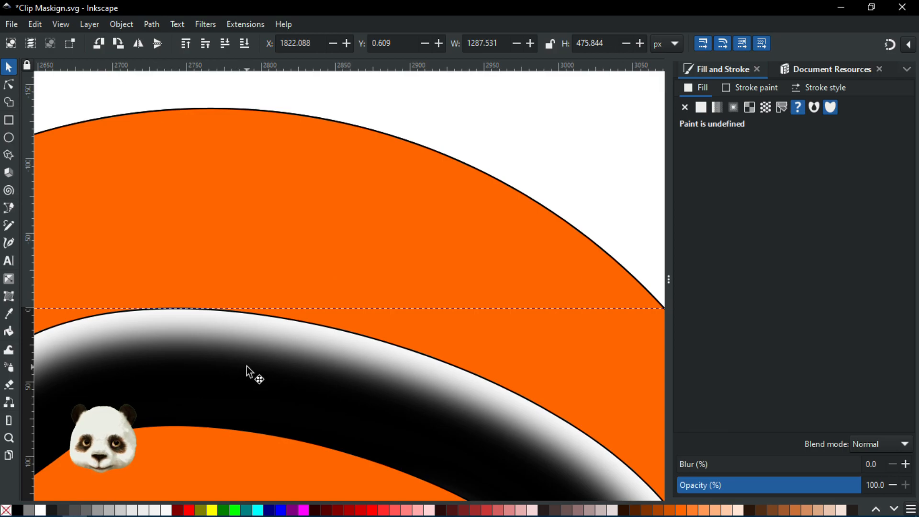
{"action": "scroll", "coordinate": [248, 369], "scroll_direction": "down", "scroll_amount": 2}
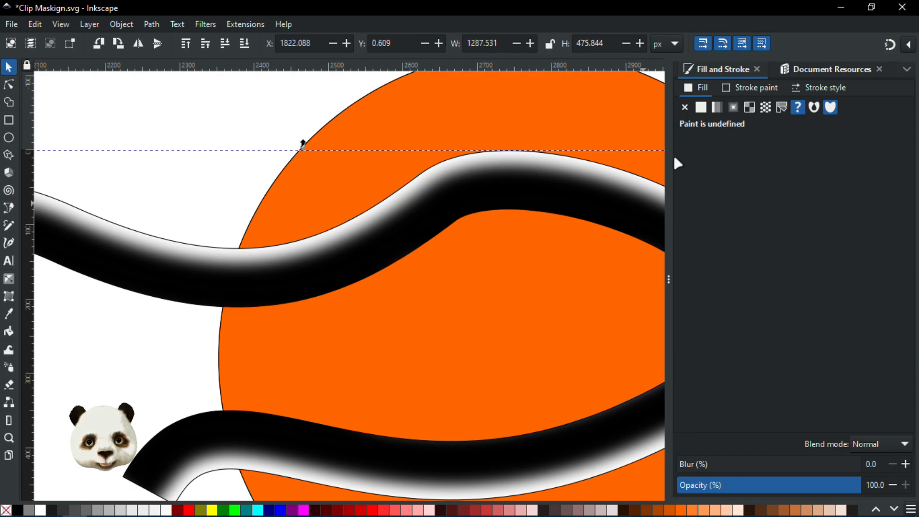
Try moving the stripe's blurred black shading about 105 px right and 69 px down, and undo the move.
{"action": "left_click_drag", "start_coordinate": [226, 264], "coordinate": [302, 316]}
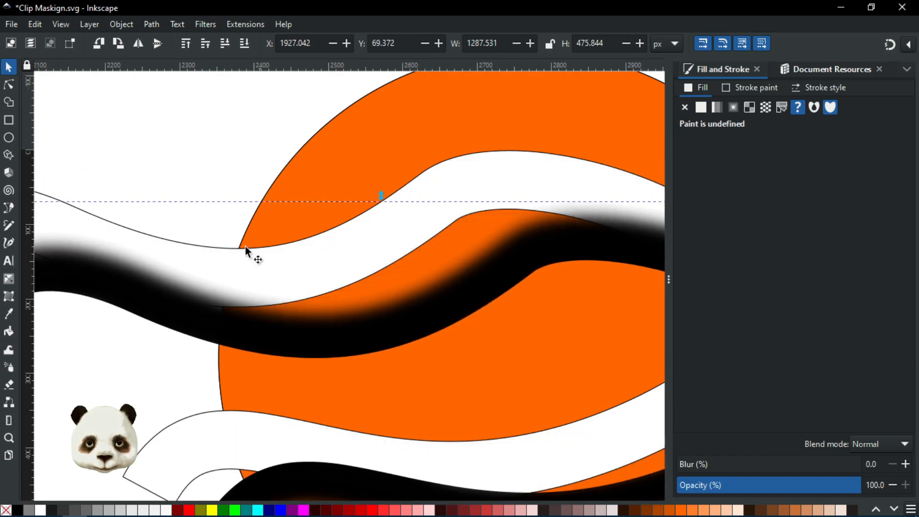
{"action": "left_click", "coordinate": [166, 234]}
{"action": "key", "text": "ctrl+z"}
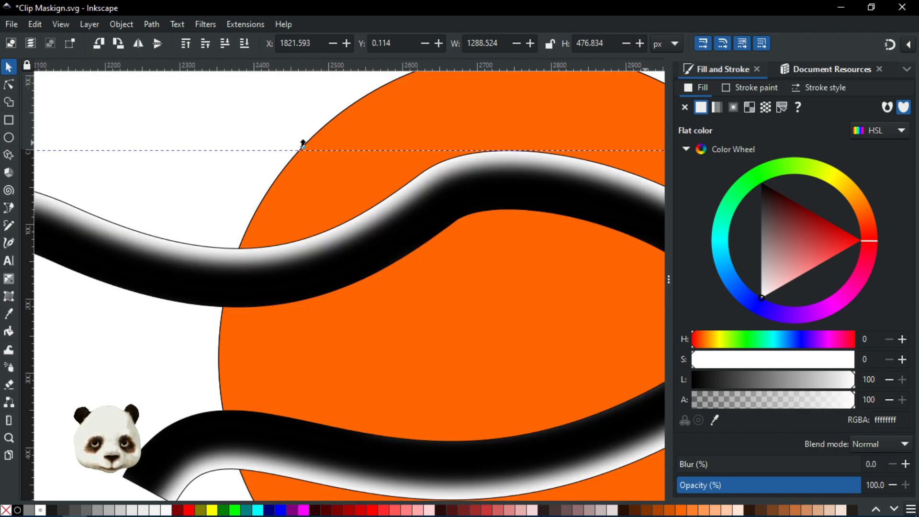
Try deleting the white stripe behind the blurred black shading, and restore it.
{"action": "key", "text": "Delete"}
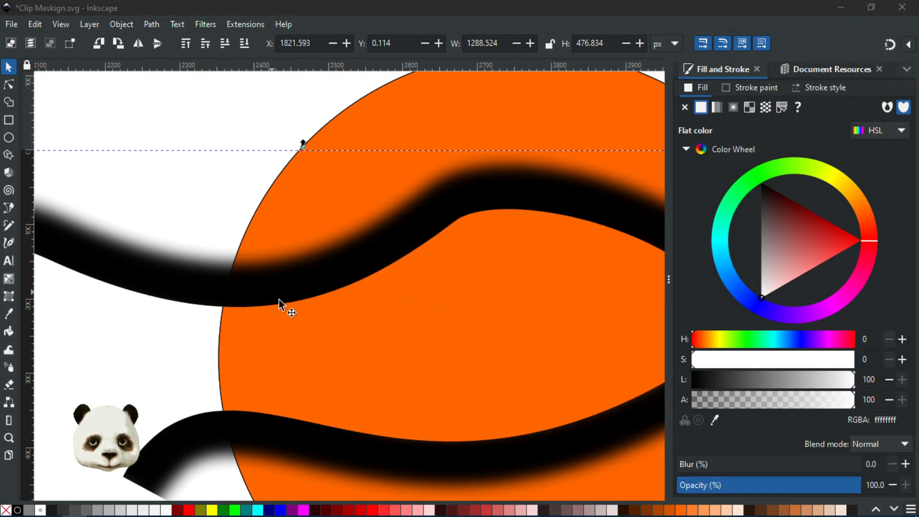
{"action": "left_click", "coordinate": [309, 275]}
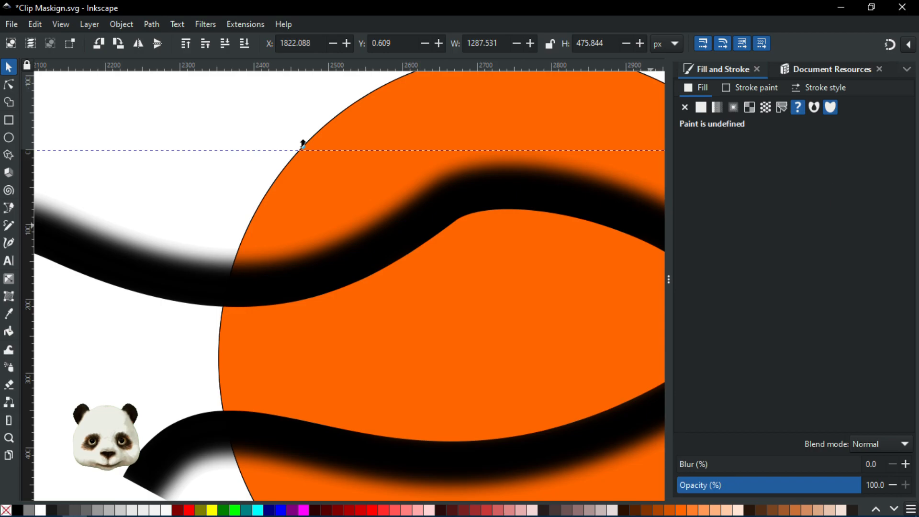
{"action": "left_click", "coordinate": [303, 143]}
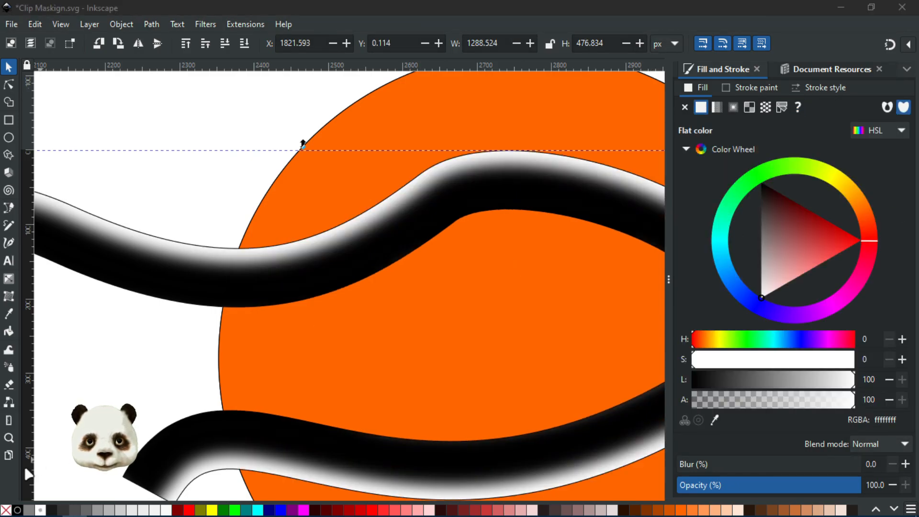
Remove the white stripe's outline and group the stripe with its blurred black shading.
{"action": "left_click", "coordinate": [6, 510], "text": "shift"}
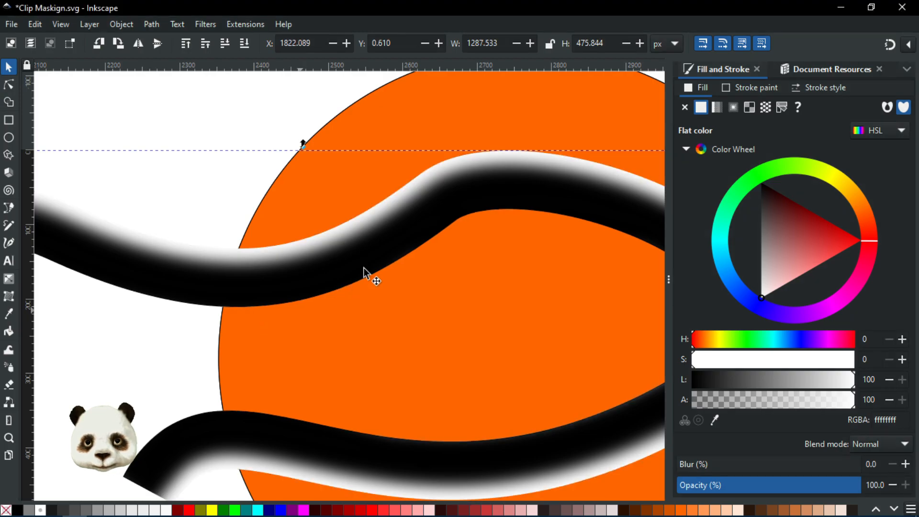
{"action": "scroll", "coordinate": [464, 230], "scroll_direction": "down", "scroll_amount": 1}
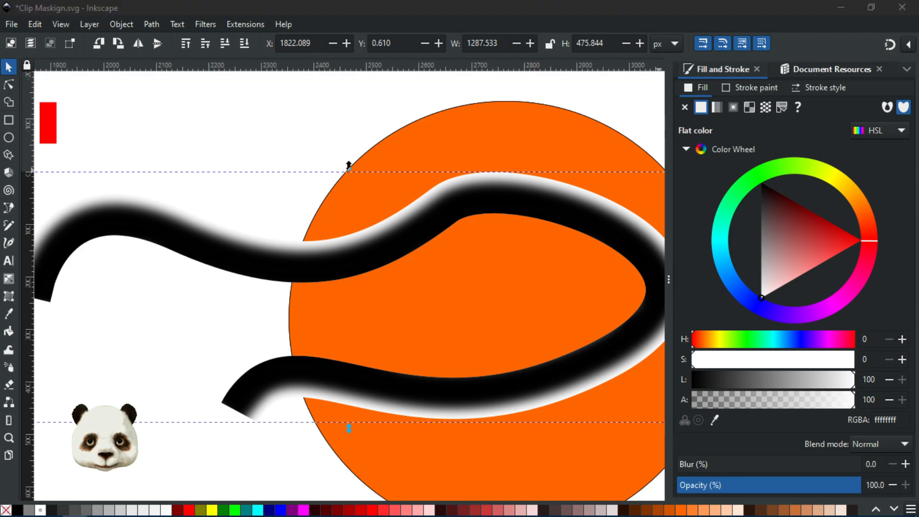
{"action": "key", "text": "ctrl+g"}
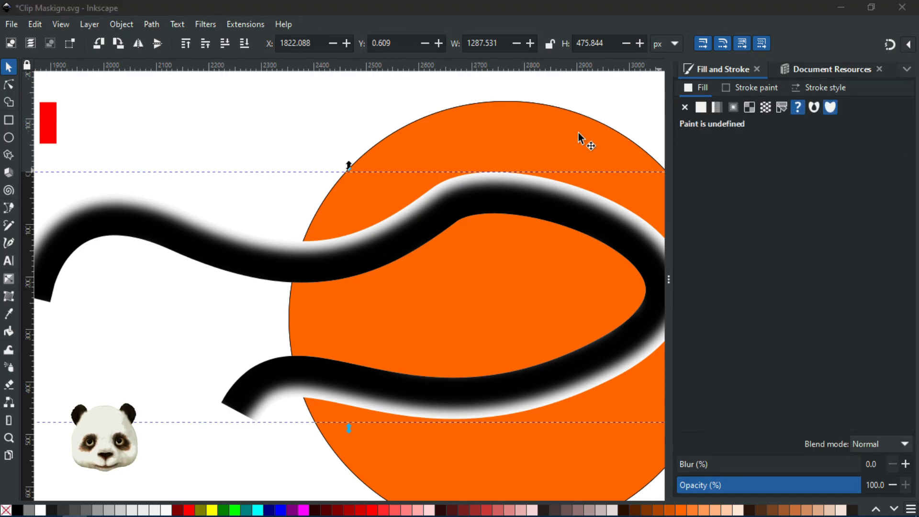
Try masking the orange circle with the blurred black shading group, and undo the mask.
{"action": "left_click", "coordinate": [463, 137], "text": "shift"}
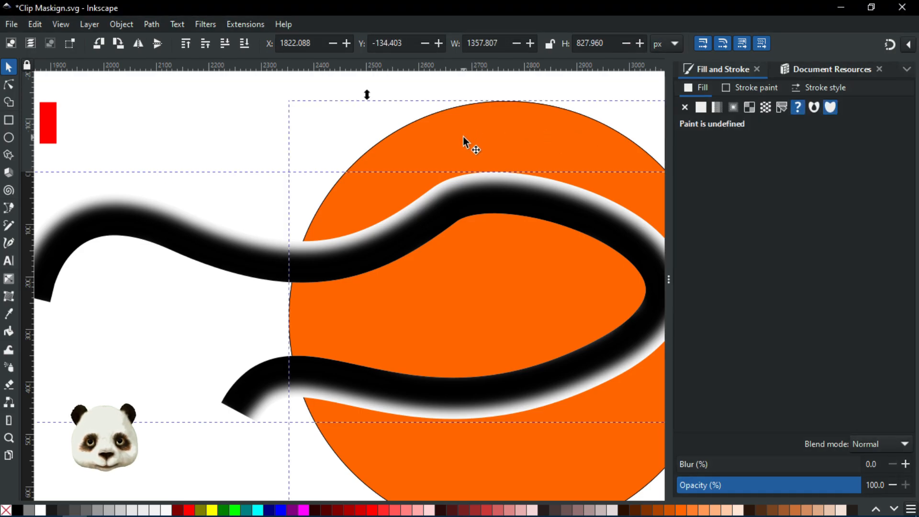
{"action": "left_click", "coordinate": [211, 154]}
{"action": "left_click", "coordinate": [423, 141]}
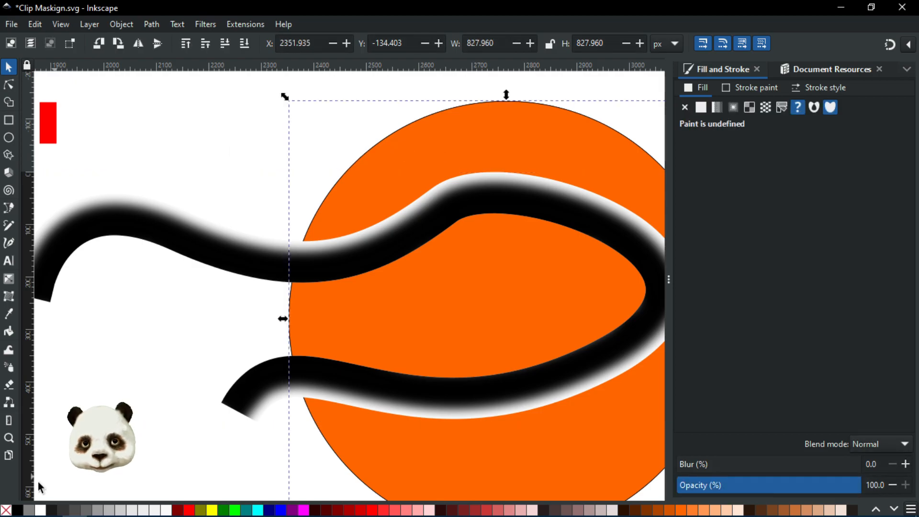
{"action": "left_click", "coordinate": [244, 263], "text": "shift"}
{"action": "right_click", "coordinate": [243, 258]}
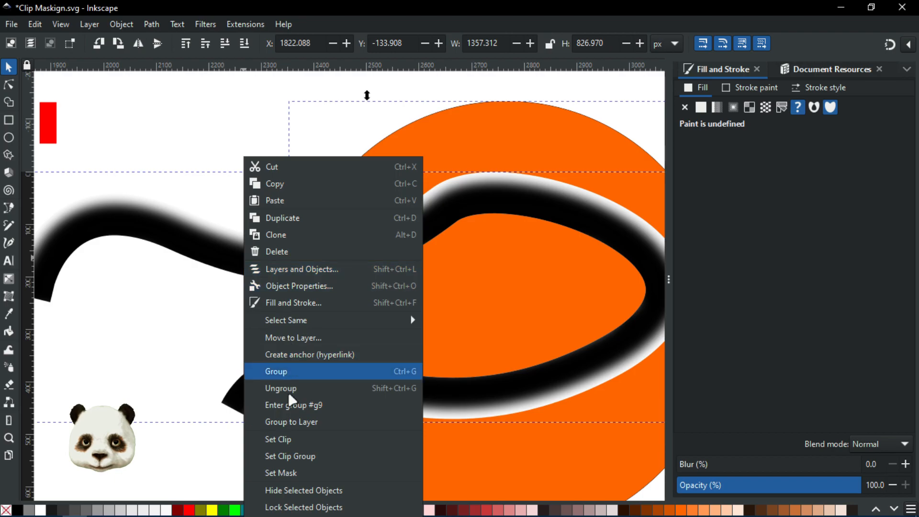
{"action": "left_click", "coordinate": [285, 472]}
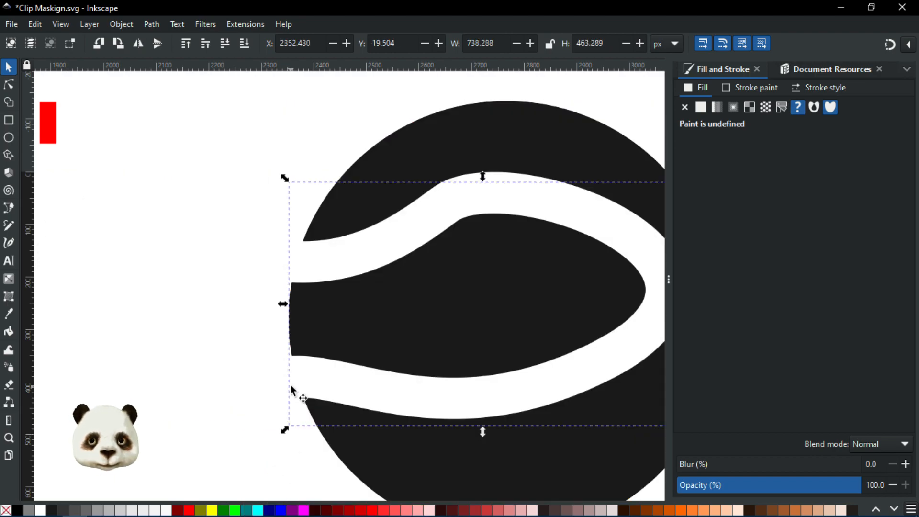
{"action": "key", "text": "ctrl+z"}
Examine the entries for the orange circle and the white stripe path1 in the Layers and Objects list.
{"action": "scroll", "coordinate": [409, 311], "scroll_direction": "right", "scroll_amount": 5}
{"action": "scroll", "coordinate": [337, 282], "scroll_direction": "up", "scroll_amount": 1}
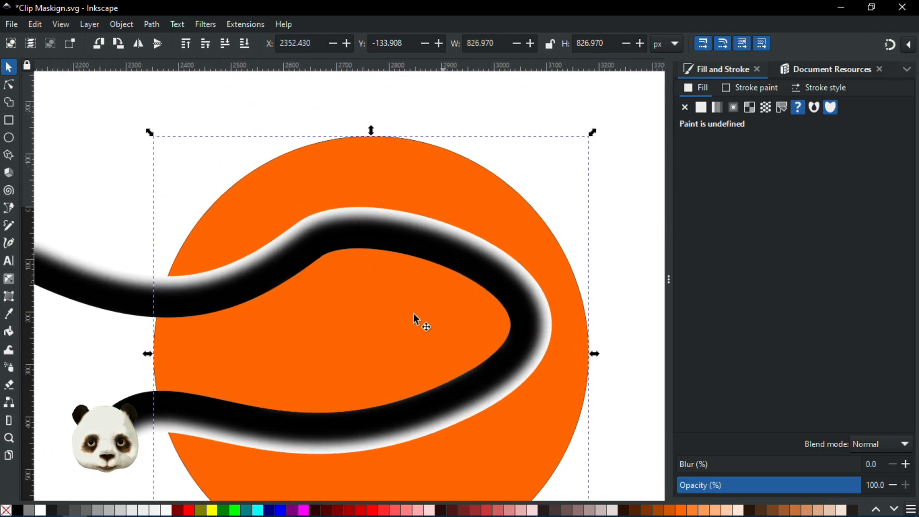
{"action": "key", "text": "ctrl+shift+l"}
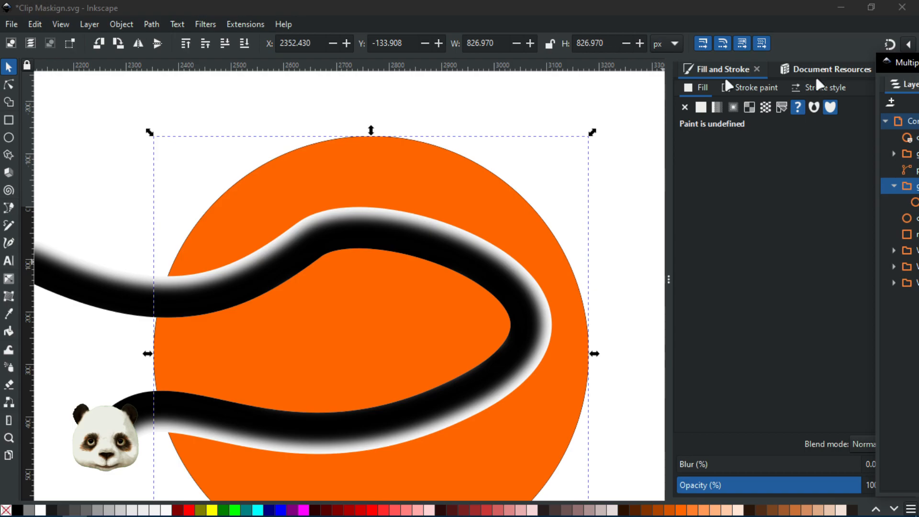
{"action": "left_click_drag", "start_coordinate": [708, 69], "coordinate": [733, 60]}
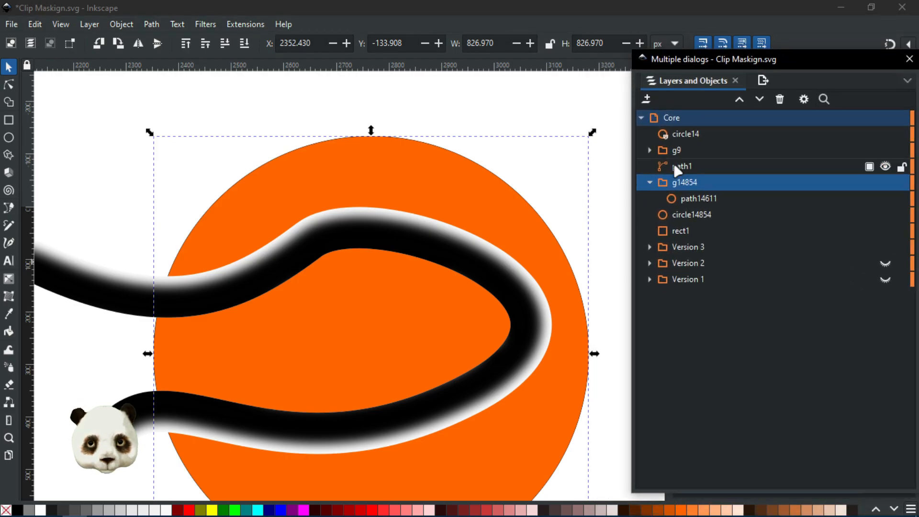
{"action": "left_click", "coordinate": [691, 200]}
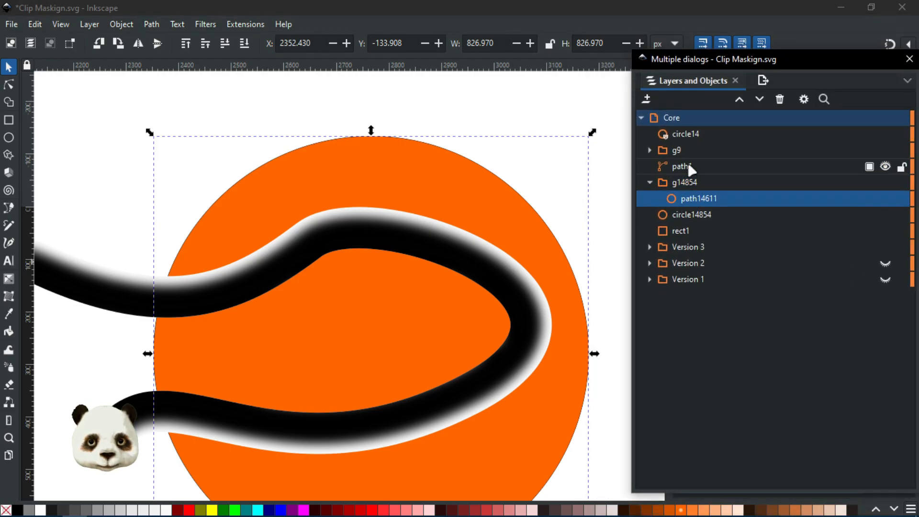
{"action": "left_click", "coordinate": [688, 166]}
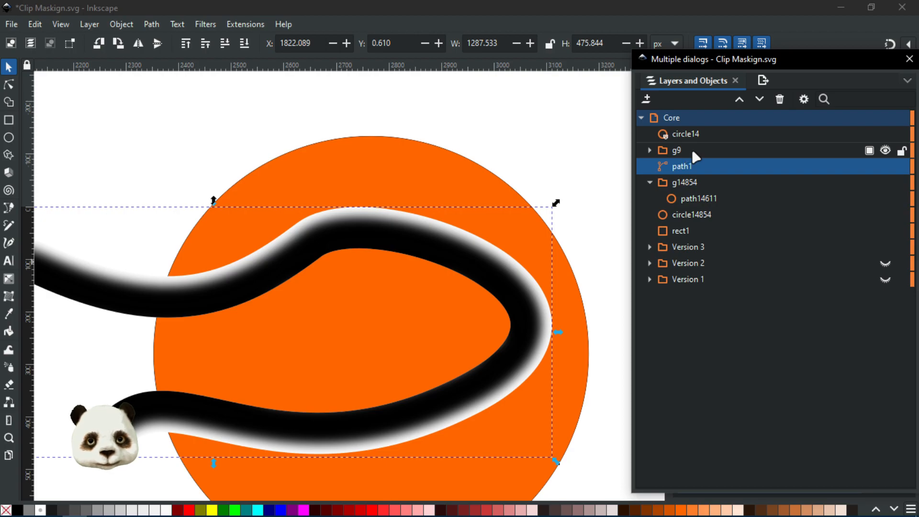
{"action": "key", "text": "ctrl+shift+7"}
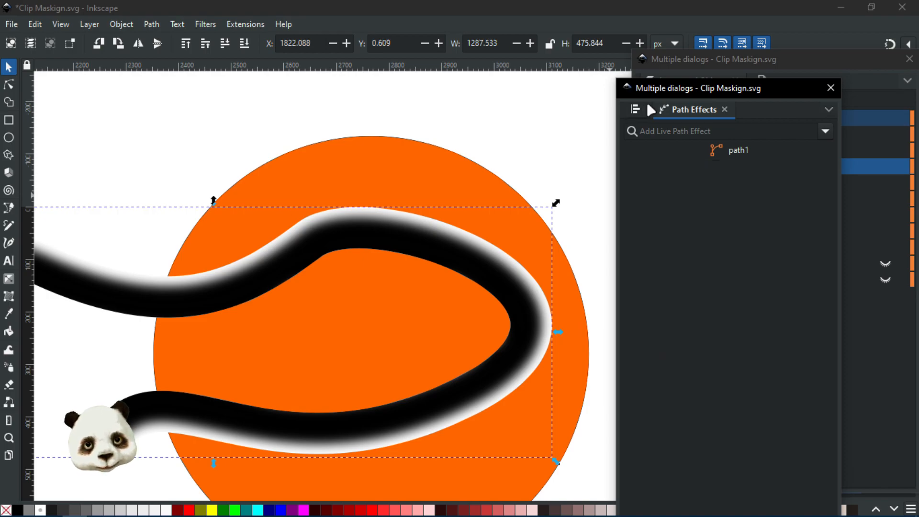
{"action": "left_click_drag", "start_coordinate": [705, 95], "coordinate": [918, 96]}
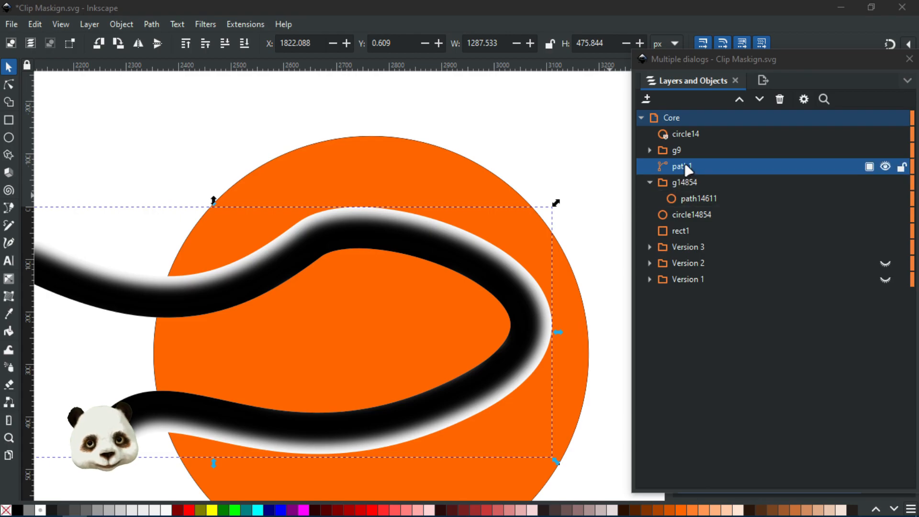
Move the white stripe path1 into group g9, keeping it beneath the blurred shading group g8.
{"action": "left_click", "coordinate": [649, 149]}
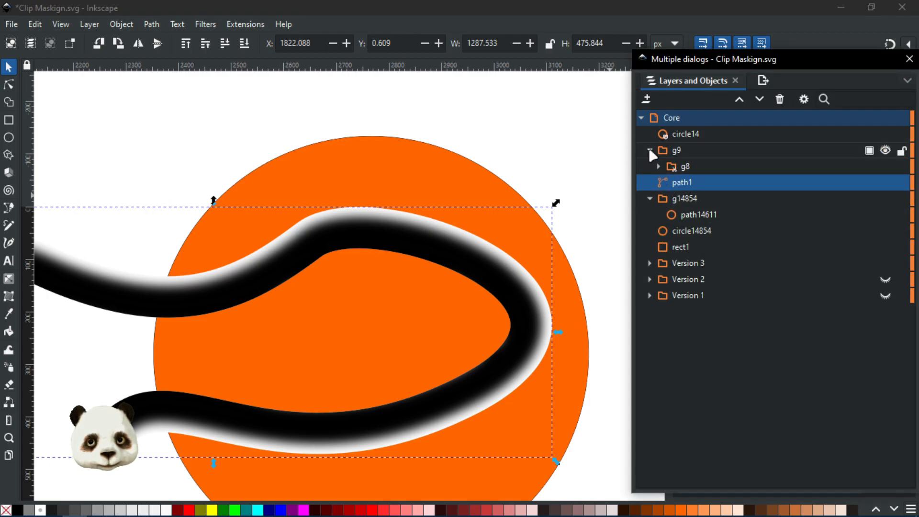
{"action": "left_click", "coordinate": [650, 150]}
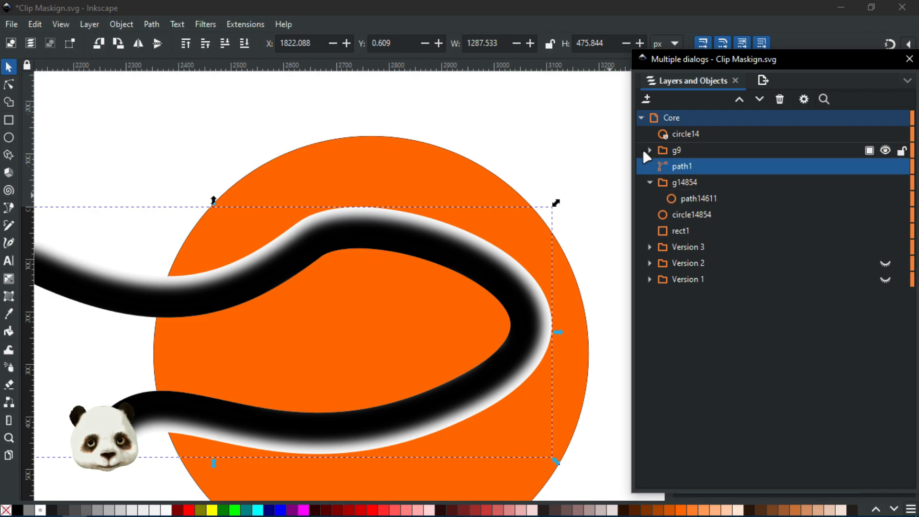
{"action": "left_click", "coordinate": [668, 181]}
{"action": "left_click", "coordinate": [667, 166]}
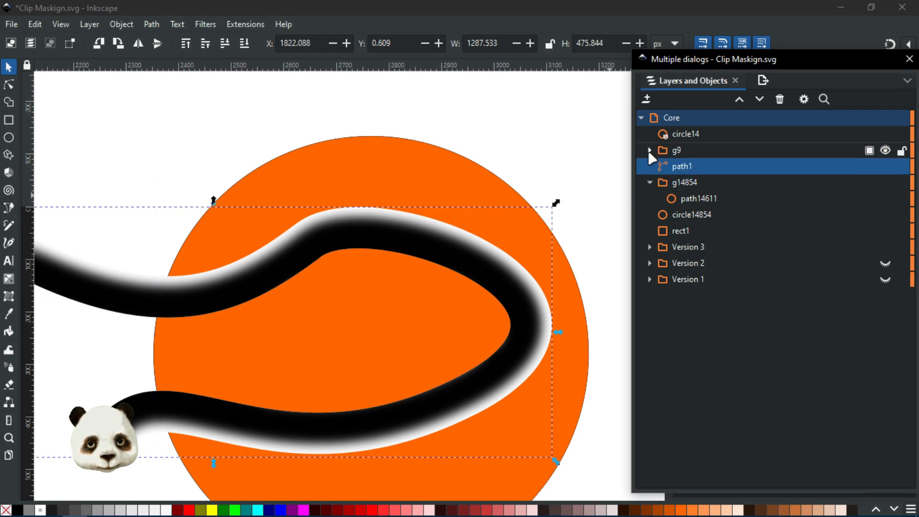
{"action": "left_click", "coordinate": [649, 150]}
{"action": "mouse_move", "coordinate": [670, 180]}
{"action": "left_mouse_down"}
{"action": "mouse_move", "coordinate": [687, 150]}
{"action": "mouse_move", "coordinate": [695, 159]}
{"action": "left_mouse_up"}
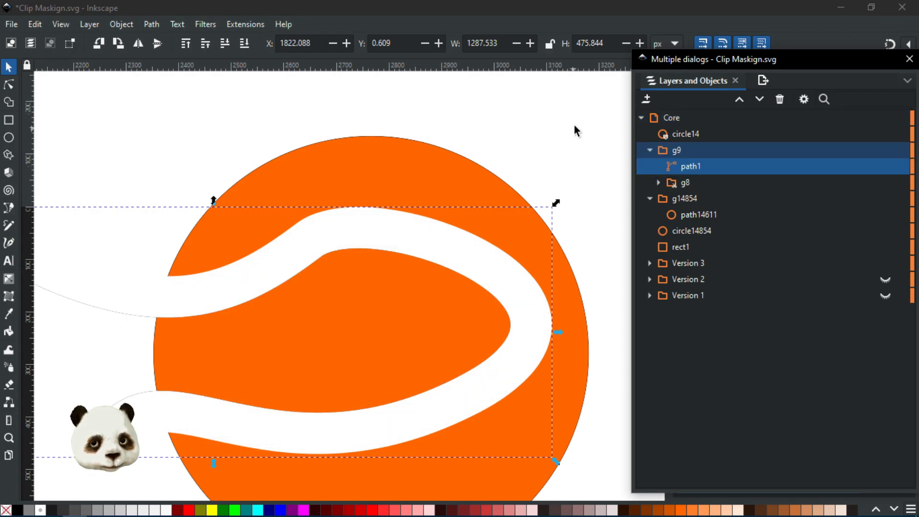
{"action": "key", "text": "ctrl+z"}
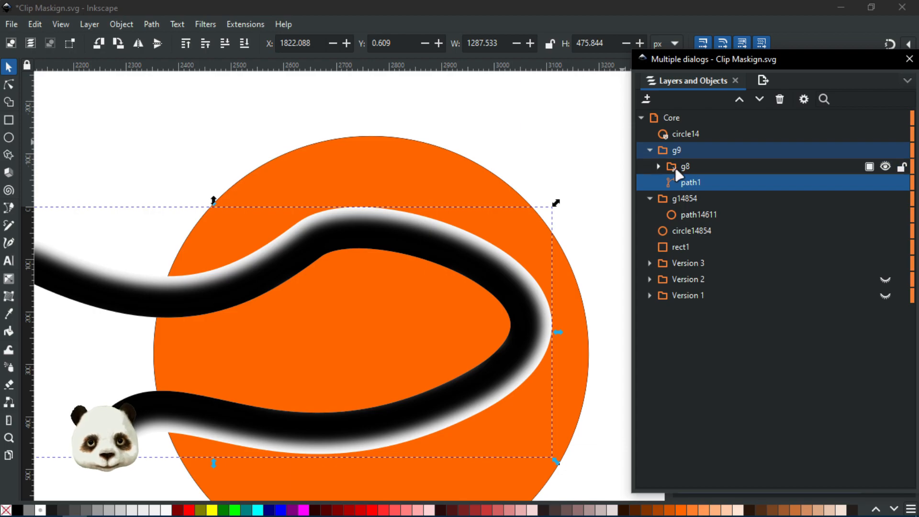
{"action": "left_click", "coordinate": [649, 150]}
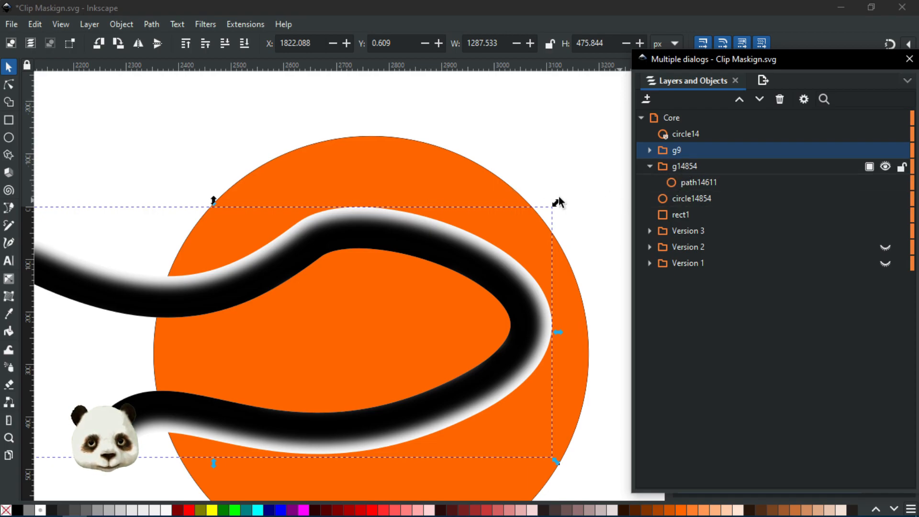
Mask the orange circle group g14854 with the combined stripe and shading group.
{"action": "left_click", "coordinate": [415, 193]}
{"action": "left_click", "coordinate": [337, 243]}
{"action": "left_click", "coordinate": [375, 165], "text": "shift"}
{"action": "right_click", "coordinate": [376, 164]}
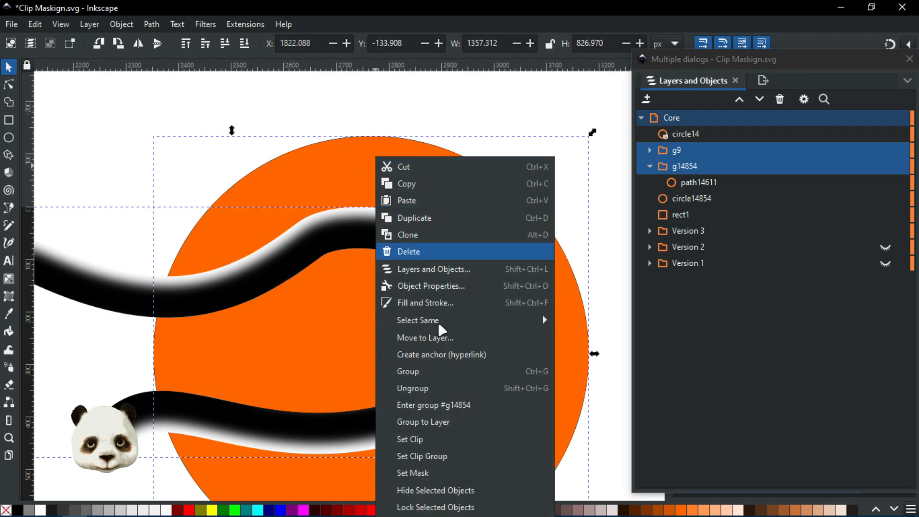
{"action": "left_click", "coordinate": [430, 474]}
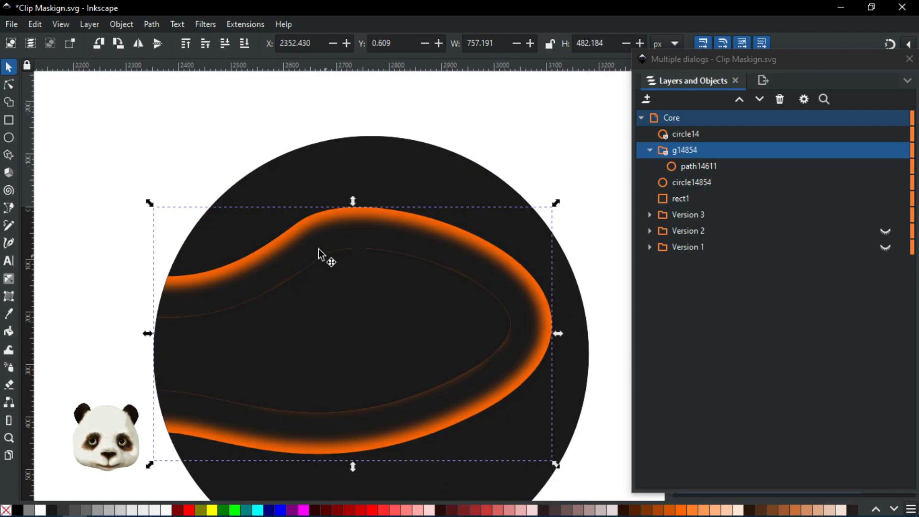
Examine the blurred edges of the masked stripe on the dark circle, up close and from a distance.
{"action": "scroll", "coordinate": [321, 252], "scroll_direction": "up", "scroll_amount": 3}
{"action": "scroll", "coordinate": [329, 283], "scroll_direction": "down", "scroll_amount": 2}
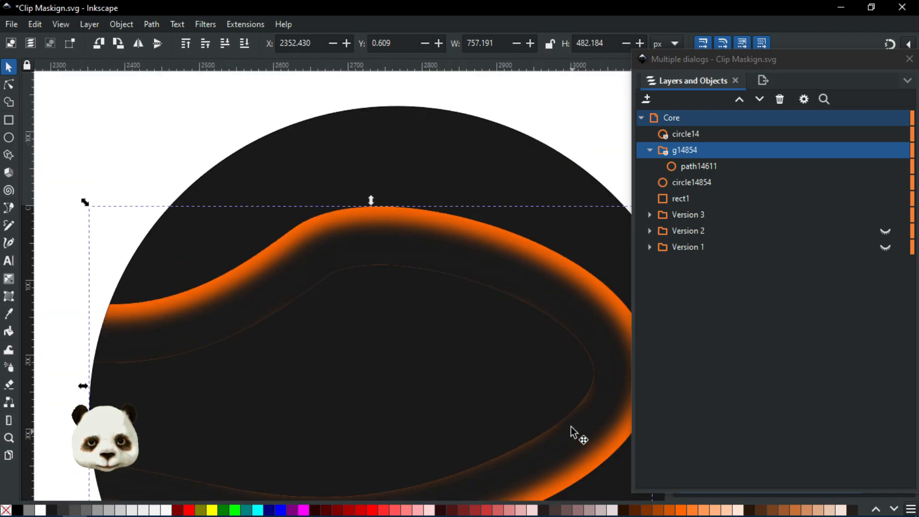
{"action": "scroll", "coordinate": [572, 432], "scroll_direction": "down", "scroll_amount": 1}
{"action": "scroll", "coordinate": [538, 311], "scroll_direction": "down", "scroll_amount": 3}
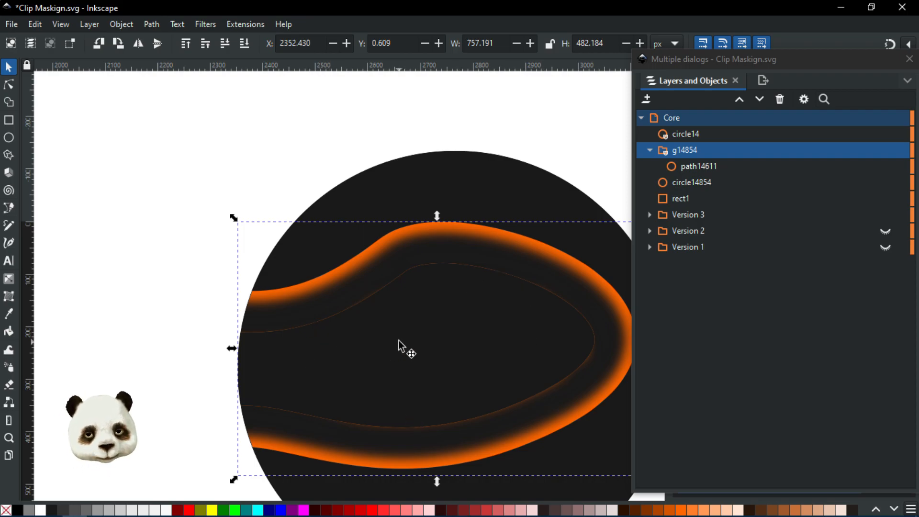
{"action": "scroll", "coordinate": [422, 344], "scroll_direction": "down", "scroll_amount": 3}
{"action": "scroll", "coordinate": [515, 335], "scroll_direction": "up", "scroll_amount": 2}
{"action": "left_click_drag", "start_coordinate": [519, 297], "coordinate": [329, 249]}
{"action": "scroll", "coordinate": [384, 273], "scroll_direction": "down", "scroll_amount": 1}
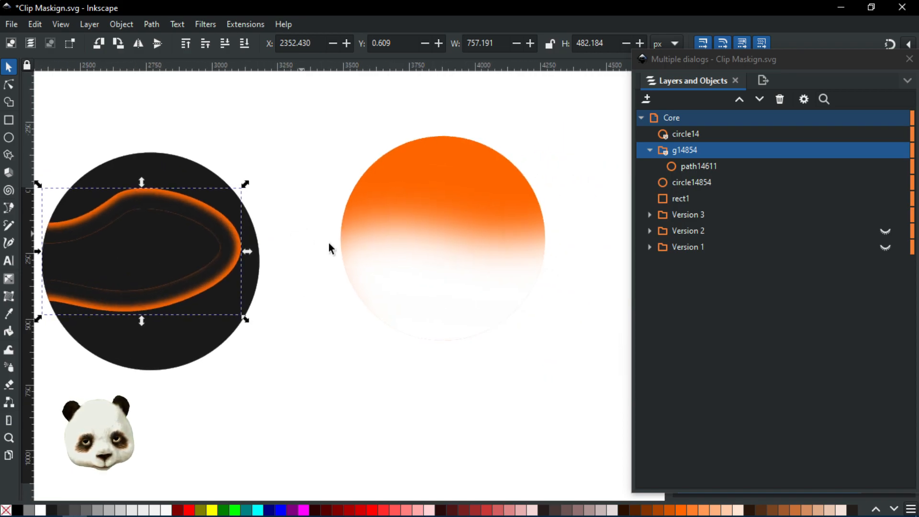
Compare the faded masked orange circle with the blurred white circle in the masking sample.
{"action": "left_click", "coordinate": [455, 250]}
{"action": "scroll", "coordinate": [454, 254], "scroll_direction": "up", "scroll_amount": 2}
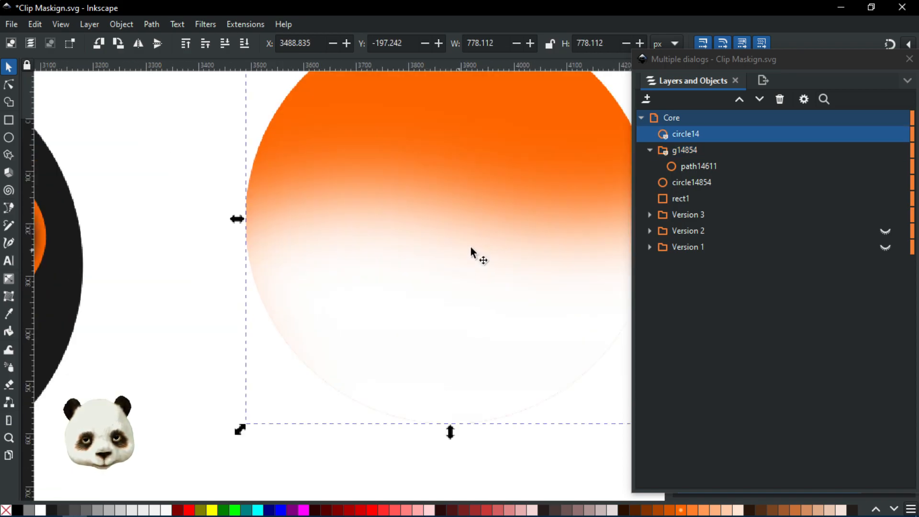
{"action": "scroll", "coordinate": [471, 248], "scroll_direction": "down", "scroll_amount": 2}
{"action": "scroll", "coordinate": [435, 256], "scroll_direction": "down", "scroll_amount": 1}
{"action": "scroll", "coordinate": [395, 253], "scroll_direction": "up", "scroll_amount": 1}
{"action": "scroll", "coordinate": [287, 242], "scroll_direction": "down", "scroll_amount": 1}
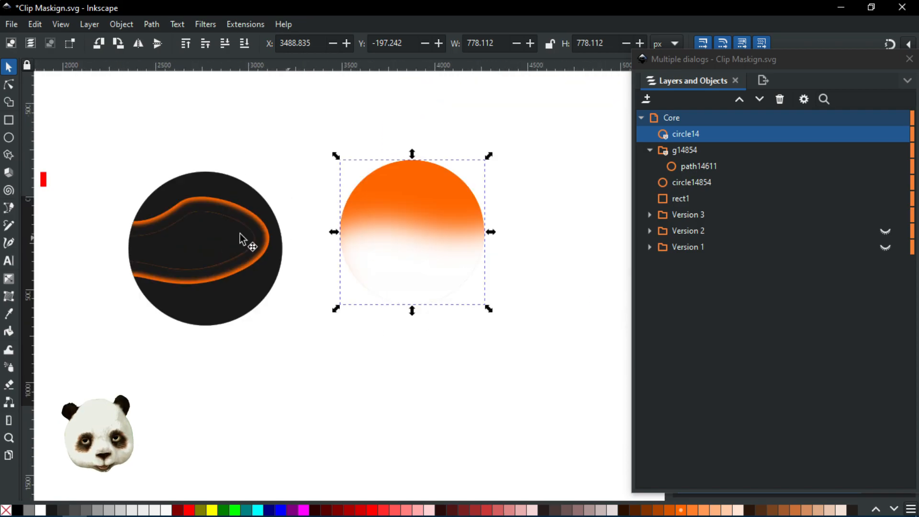
{"action": "left_click_drag", "start_coordinate": [170, 236], "coordinate": [547, 210]}
{"action": "scroll", "coordinate": [330, 254], "scroll_direction": "up", "scroll_amount": 3}
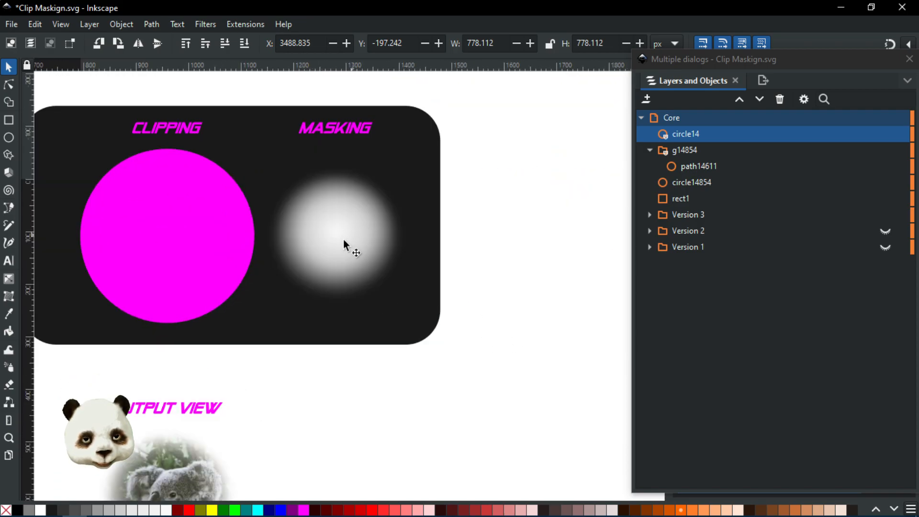
{"action": "left_click", "coordinate": [341, 242]}
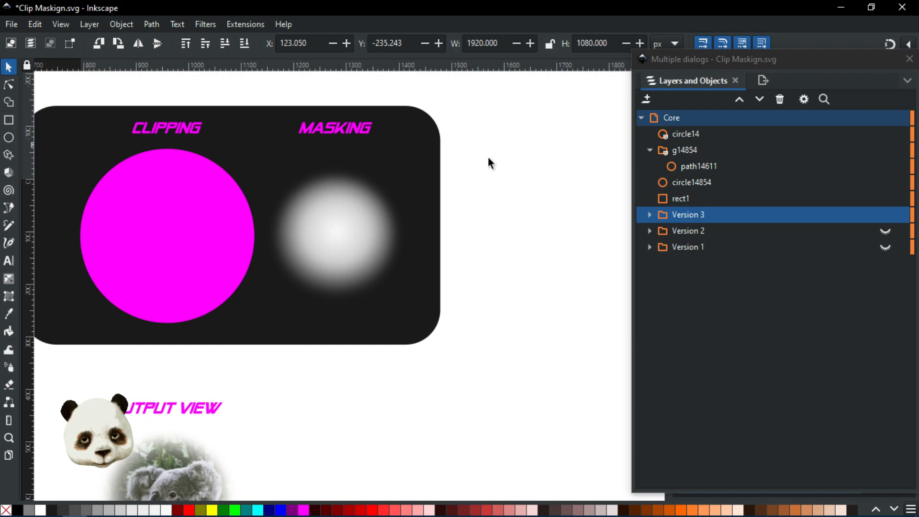
{"action": "scroll", "coordinate": [488, 158], "scroll_direction": "down", "scroll_amount": 3}
{"action": "left_click_drag", "start_coordinate": [558, 160], "coordinate": [57, 146]}
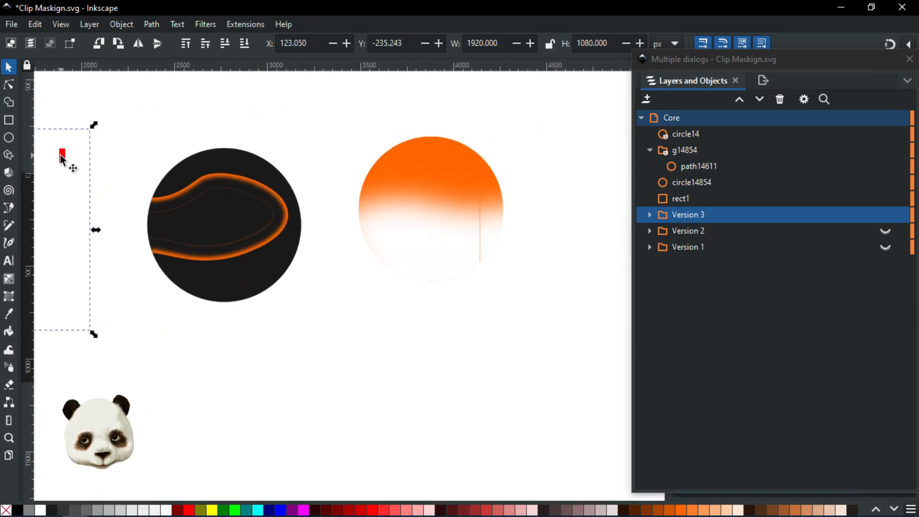
Select both circles and the red rectangle, and add a layer named Testing above the current layer.
{"action": "left_click", "coordinate": [64, 159]}
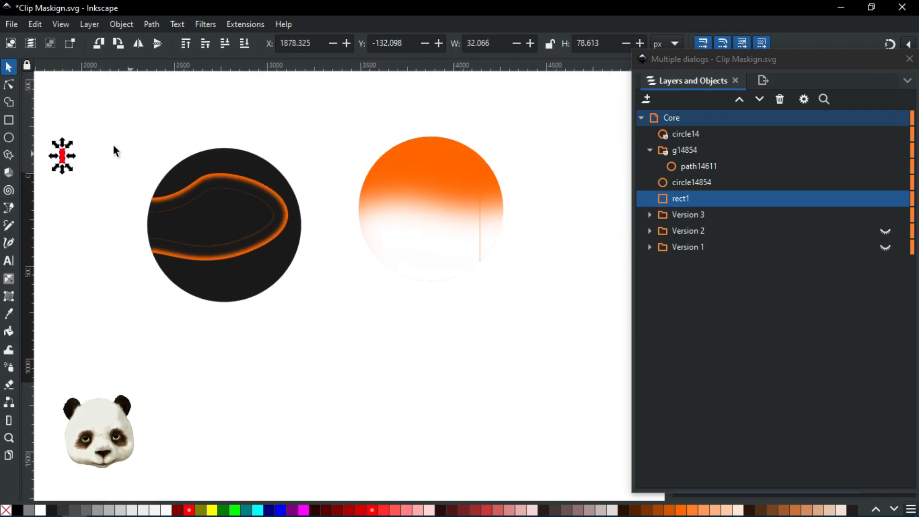
{"action": "scroll", "coordinate": [391, 123], "scroll_direction": "down", "scroll_amount": 2}
{"action": "left_click_drag", "start_coordinate": [491, 100], "coordinate": [209, 271]}
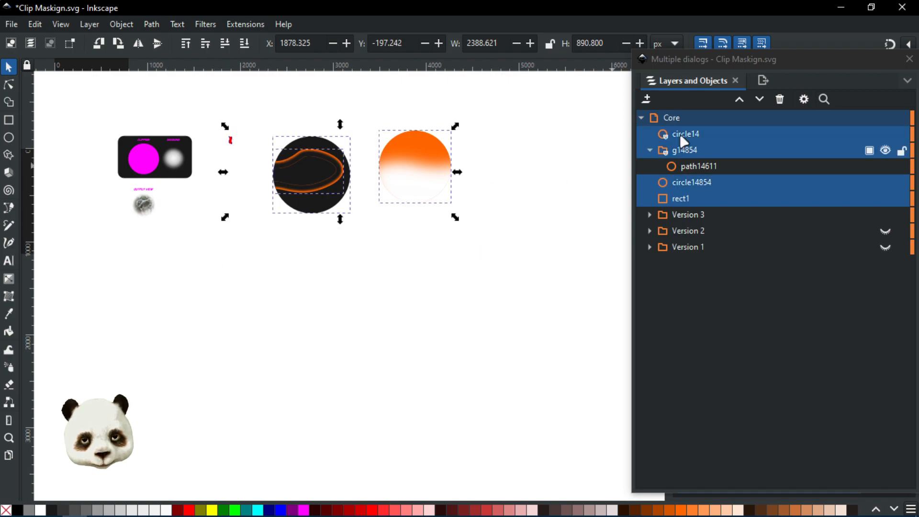
{"action": "left_click", "coordinate": [647, 101]}
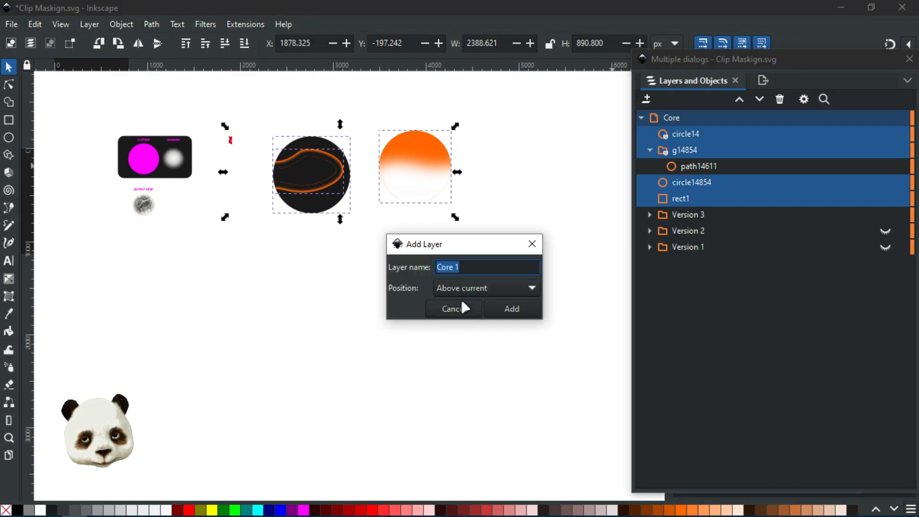
{"action": "type", "text": "Test"}
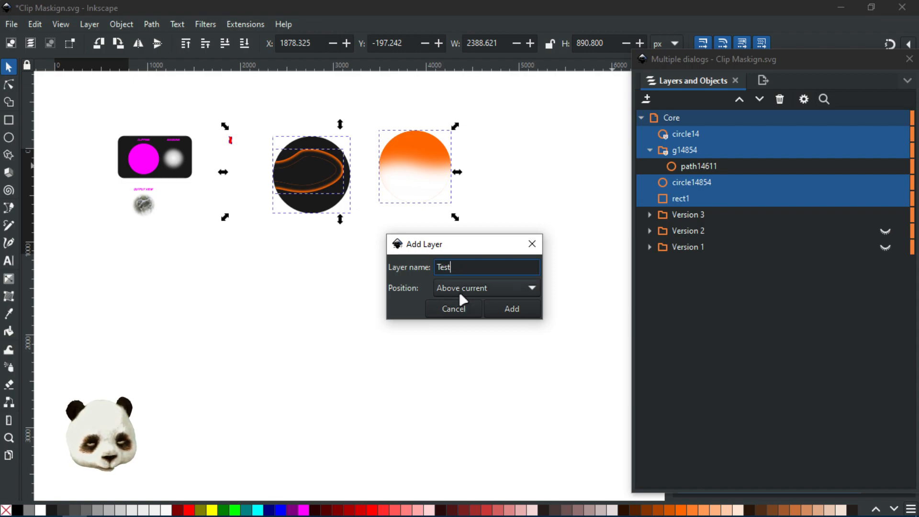
{"action": "type", "text": "ing"}
{"action": "key", "text": "Return"}
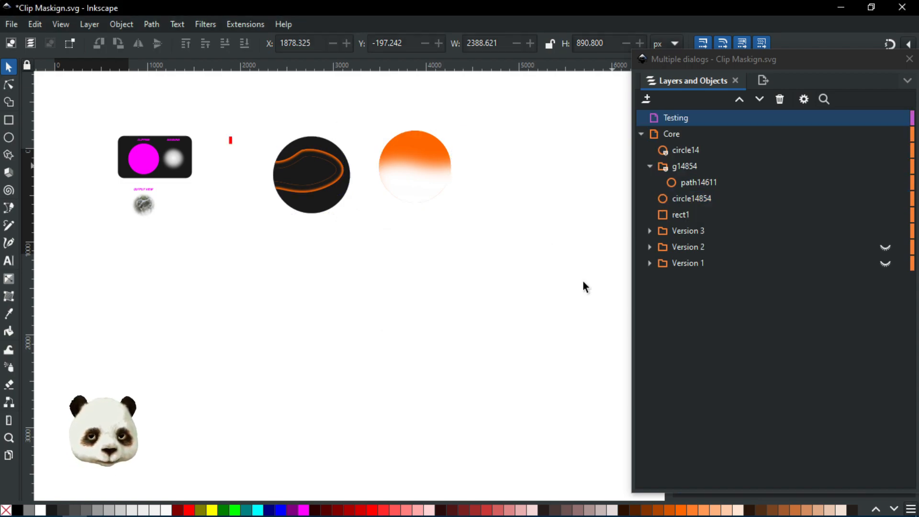
Move both circles and the red rectangle from the Core layer into the Testing layer, and hide that layer.
{"action": "left_click_drag", "start_coordinate": [496, 107], "coordinate": [208, 311]}
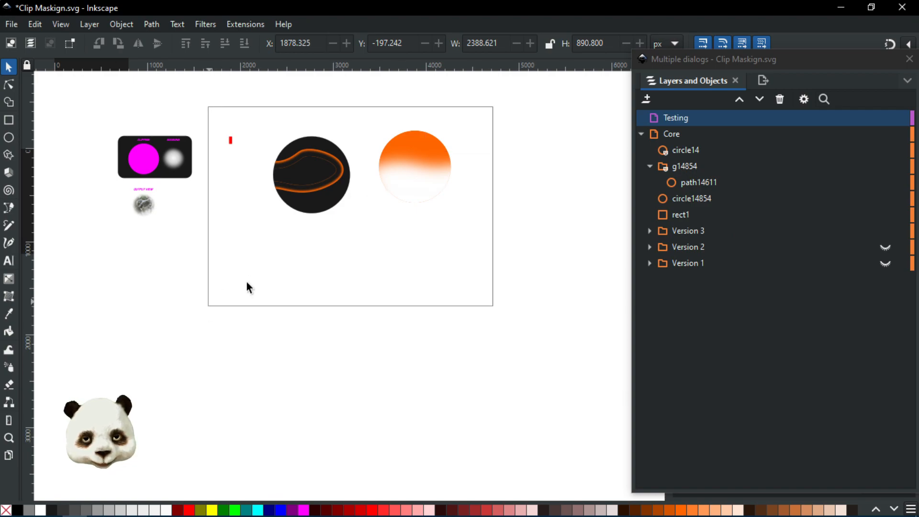
{"action": "left_click_drag", "start_coordinate": [679, 150], "coordinate": [679, 118]}
{"action": "left_click", "coordinate": [641, 118]}
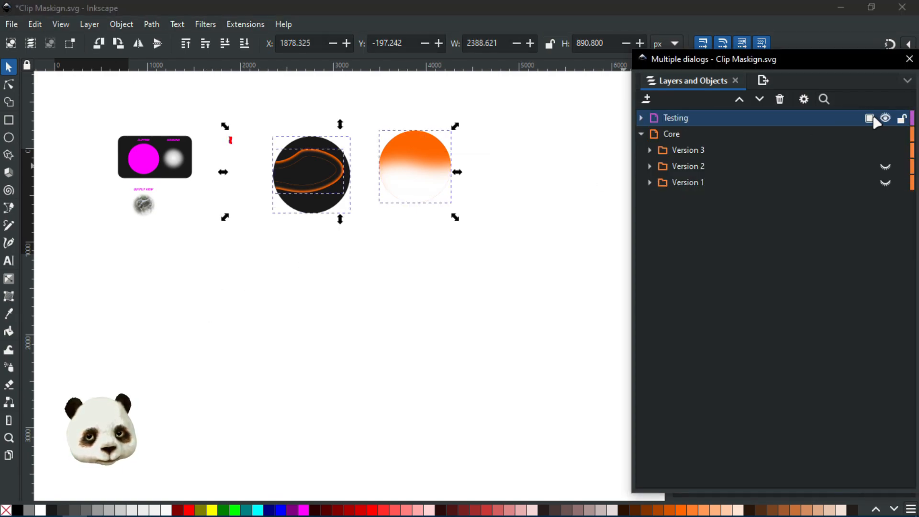
{"action": "left_click", "coordinate": [885, 119]}
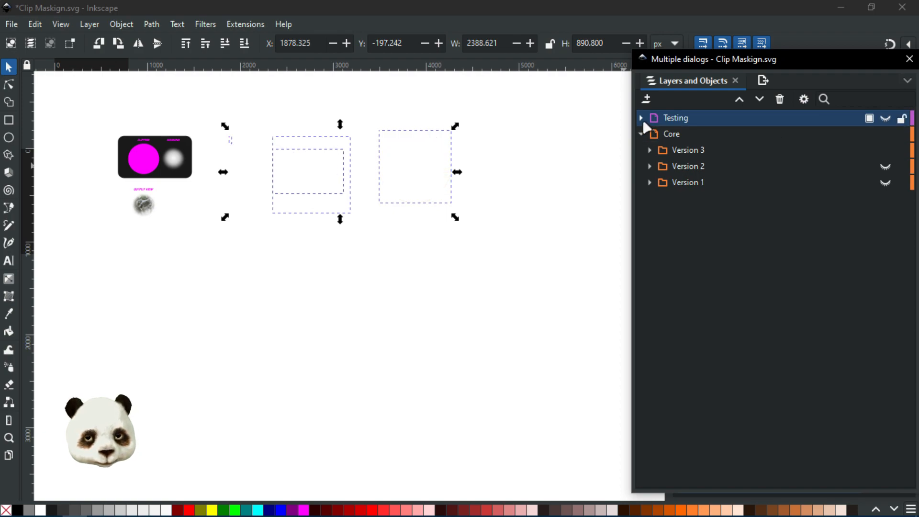
Duplicate the blurred Masking circle inside Version 3's Masking Controller group, and hide the original circle.
{"action": "left_click", "coordinate": [659, 133]}
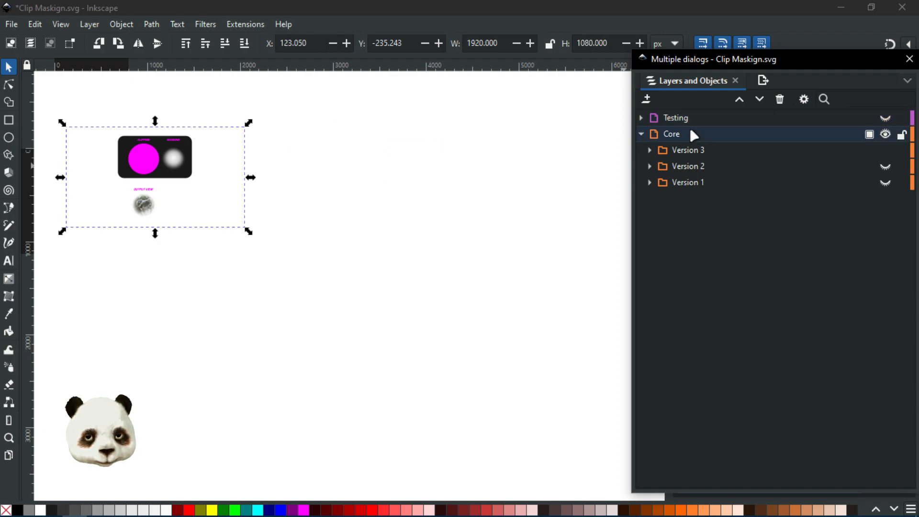
{"action": "left_click", "coordinate": [108, 154]}
{"action": "scroll", "coordinate": [95, 141], "scroll_direction": "up", "scroll_amount": 1, "text": "ctrl"}
{"action": "scroll", "coordinate": [95, 142], "scroll_direction": "up", "scroll_amount": 3, "text": "ctrl"}
{"action": "scroll", "coordinate": [377, 297], "scroll_direction": "up", "scroll_amount": 1, "text": "ctrl"}
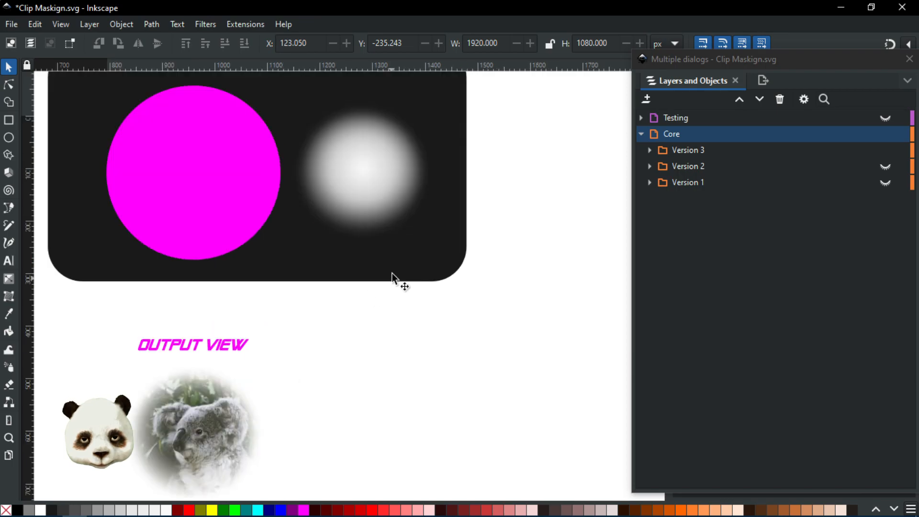
{"action": "key", "text": "ctrl+Page_Down"}
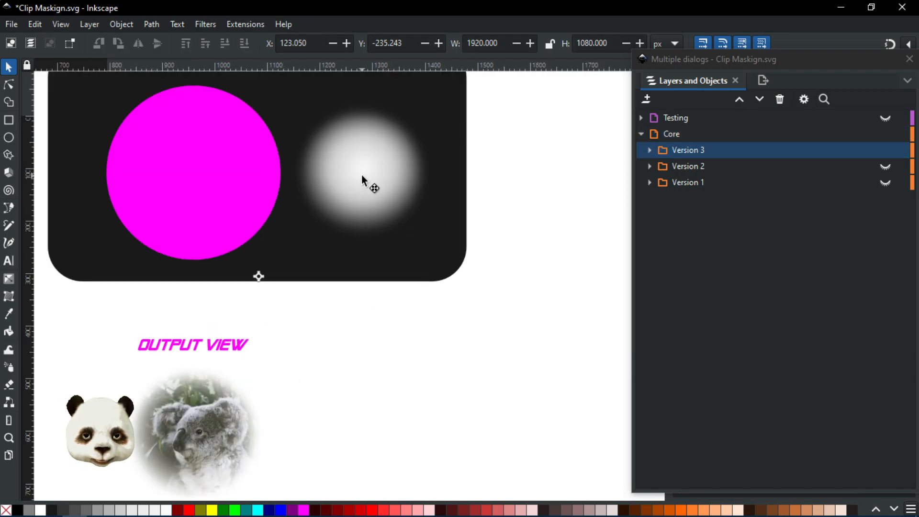
{"action": "left_click", "coordinate": [362, 176]}
{"action": "double_click", "coordinate": [362, 176]}
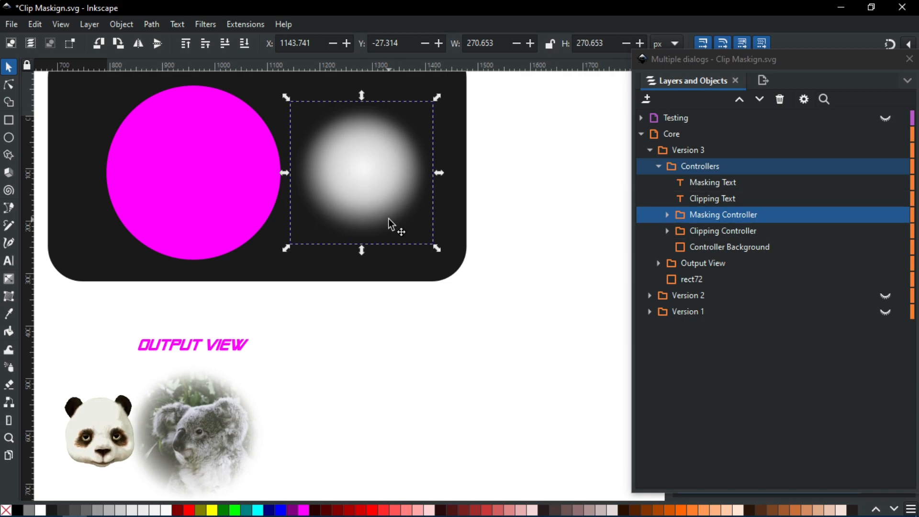
{"action": "key", "text": "Escape"}
{"action": "left_click", "coordinate": [372, 189]}
{"action": "key", "text": "e"}
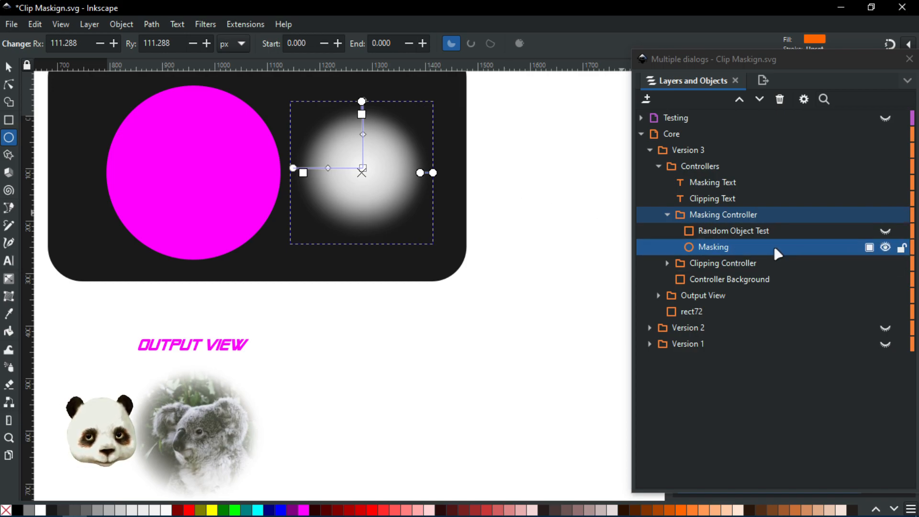
{"action": "key", "text": "ctrl+d"}
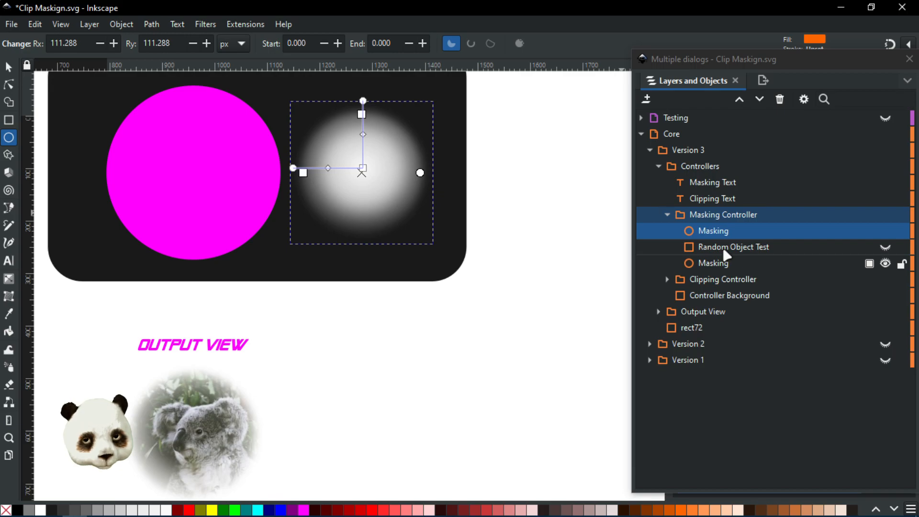
{"action": "left_click", "coordinate": [885, 265]}
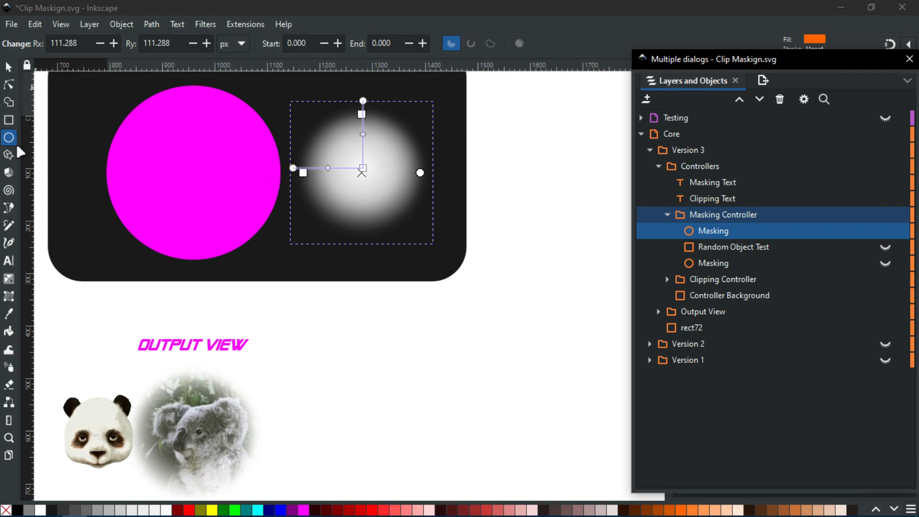
Fill the duplicated masking circle with flat white and set its blur to 0.
{"action": "left_click", "coordinate": [42, 511]}
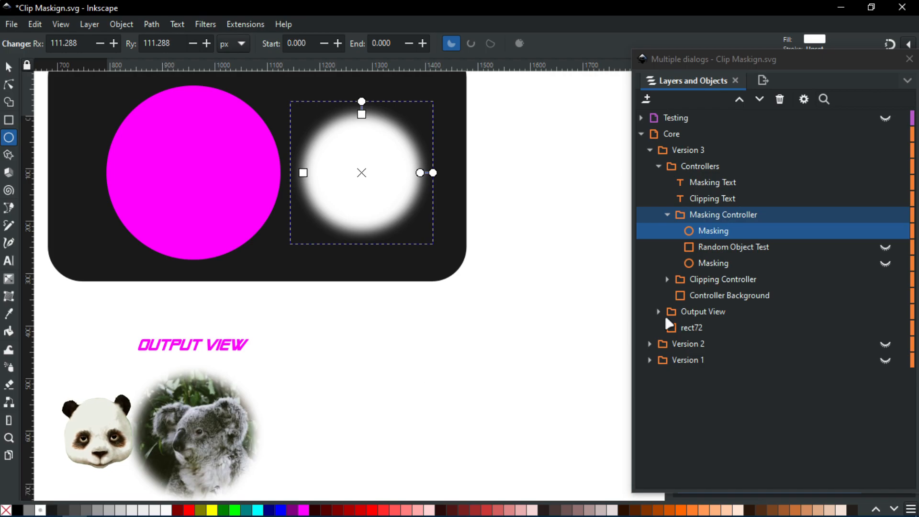
{"action": "left_click_drag", "start_coordinate": [722, 59], "coordinate": [918, 57]}
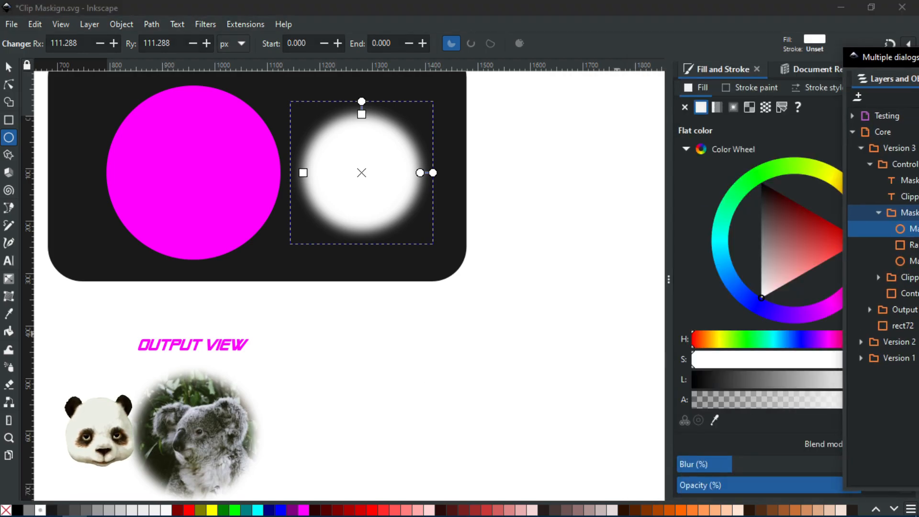
{"action": "left_click", "coordinate": [701, 467]}
{"action": "type", "text": "0"}
{"action": "key", "text": "Return"}
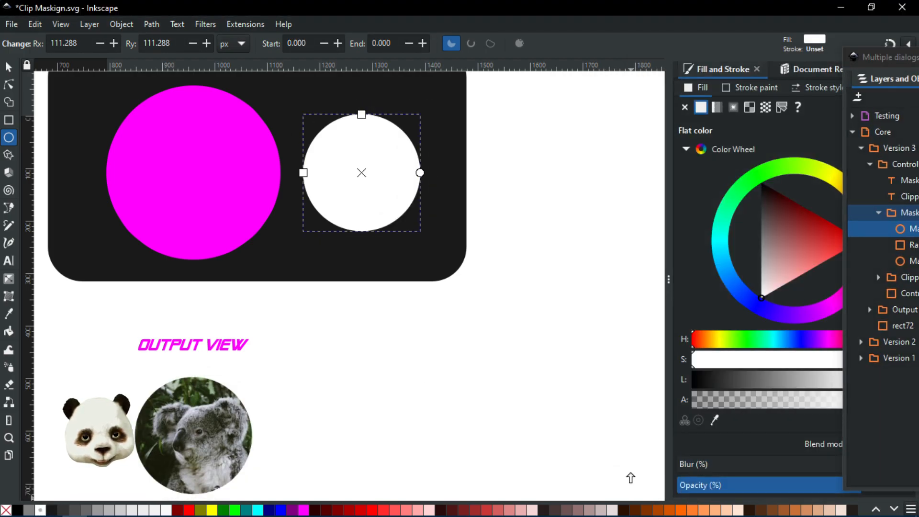
Put the white circle in its own group, and add a magenta duplicate of it inside that group.
{"action": "left_click_drag", "start_coordinate": [886, 57], "coordinate": [708, 66]}
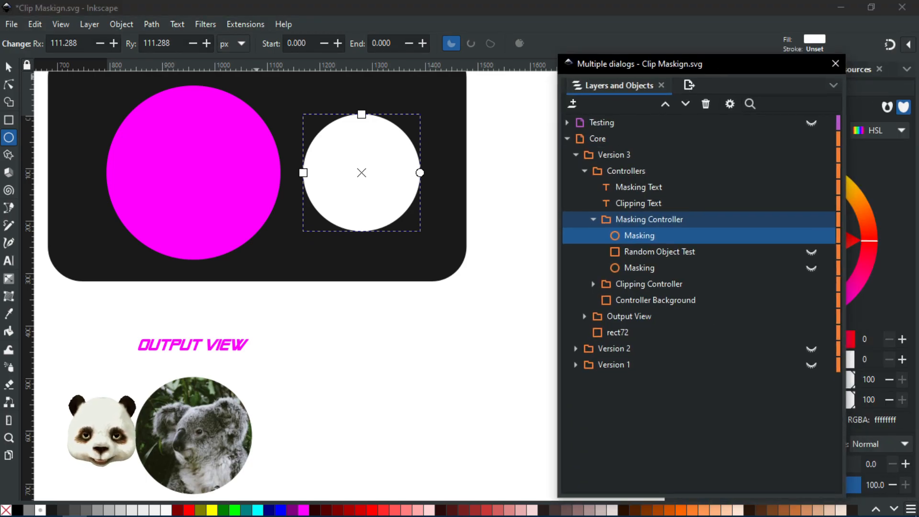
{"action": "left_click", "coordinate": [295, 15]}
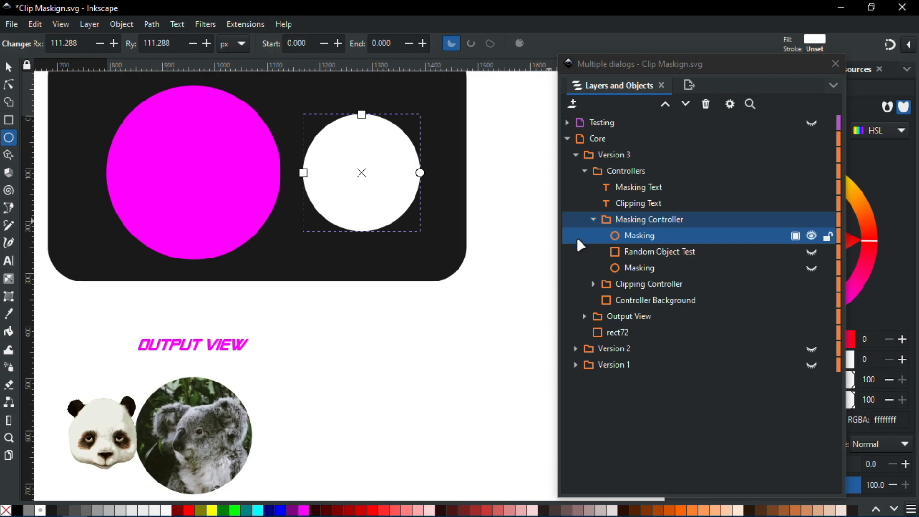
{"action": "key", "text": "ctrl+g"}
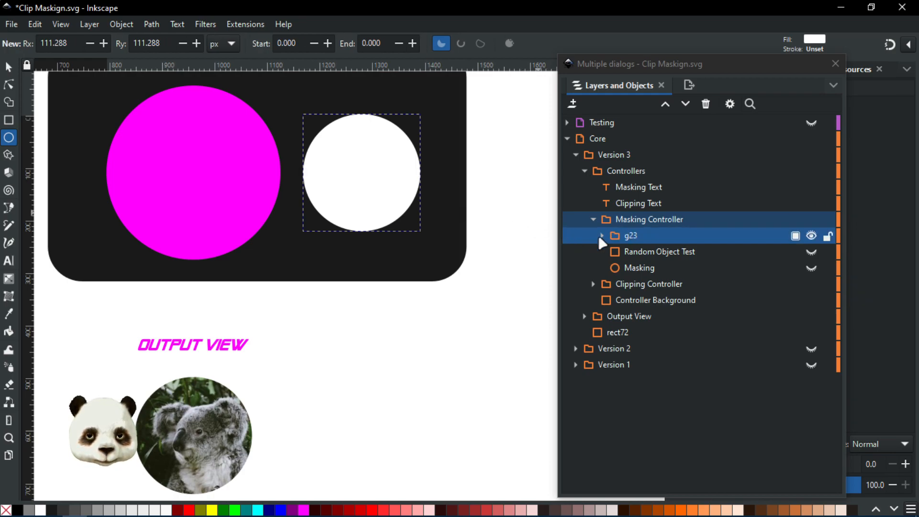
{"action": "left_click", "coordinate": [602, 236]}
{"action": "left_click", "coordinate": [633, 249]}
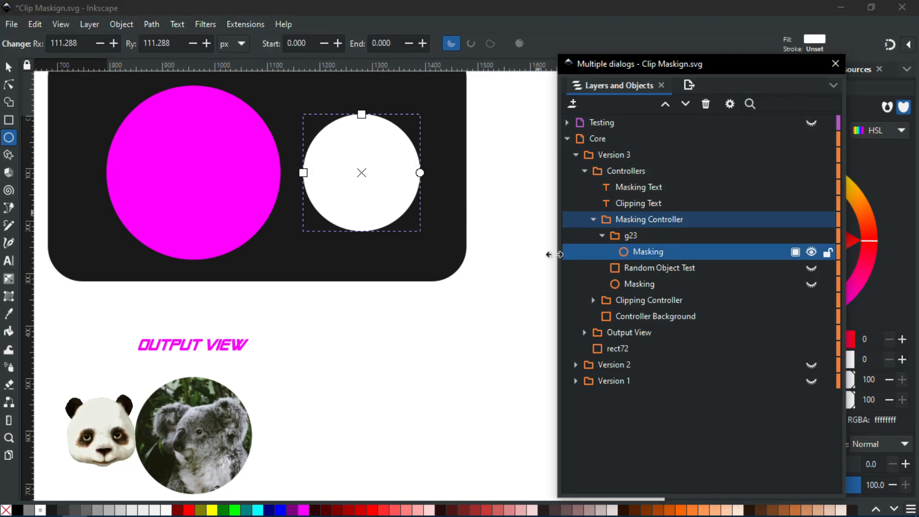
{"action": "key", "text": "ctrl+d"}
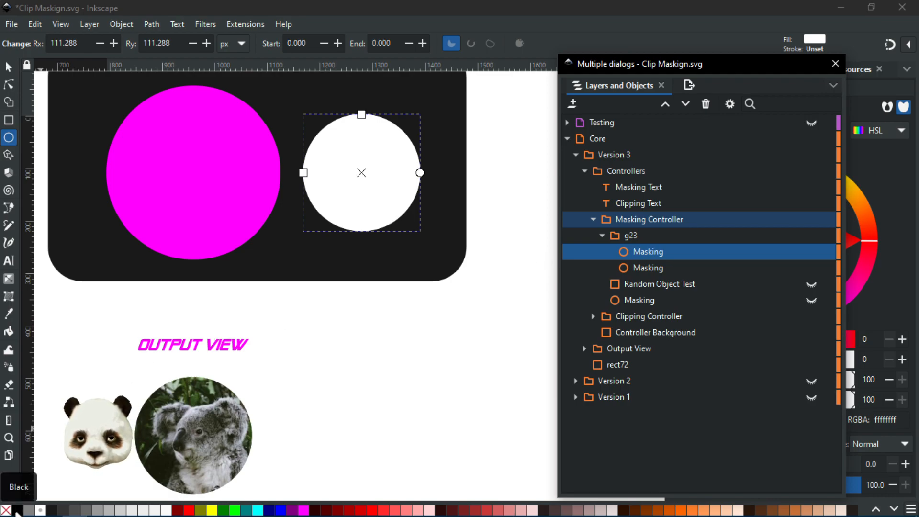
{"action": "left_click", "coordinate": [305, 510]}
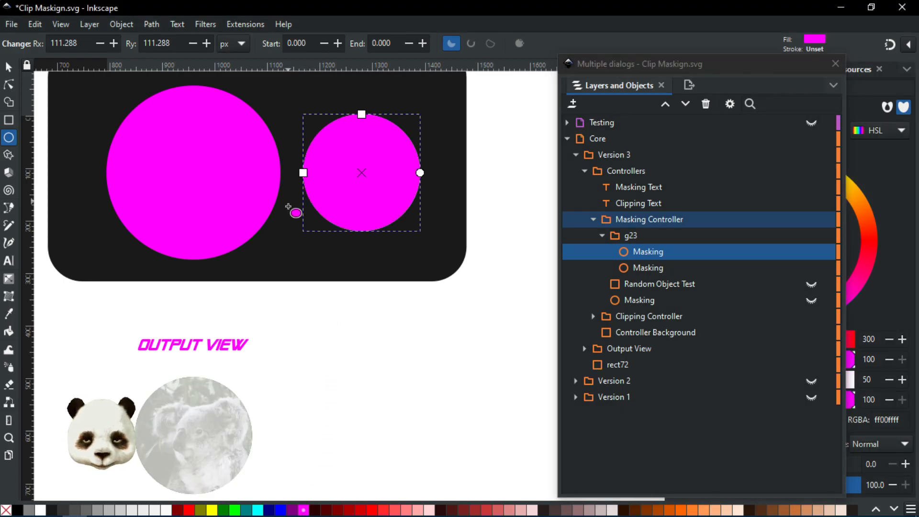
Draw a closed Bezier shape about 315 by 189 px with a wavy upper edge across the masking circle's lower half, filled black.
{"action": "key", "text": "b"}
{"action": "left_click", "coordinate": [290, 181]}
{"action": "left_click_drag", "start_coordinate": [359, 171], "coordinate": [401, 188]}
{"action": "left_click_drag", "start_coordinate": [435, 163], "coordinate": [448, 158]}
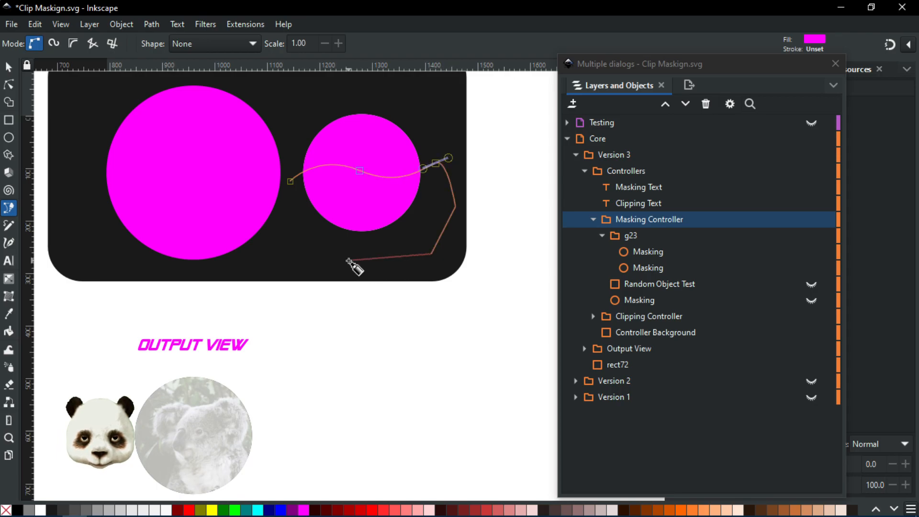
{"action": "left_click", "coordinate": [366, 262]}
{"action": "left_click_drag", "start_coordinate": [305, 250], "coordinate": [307, 243]}
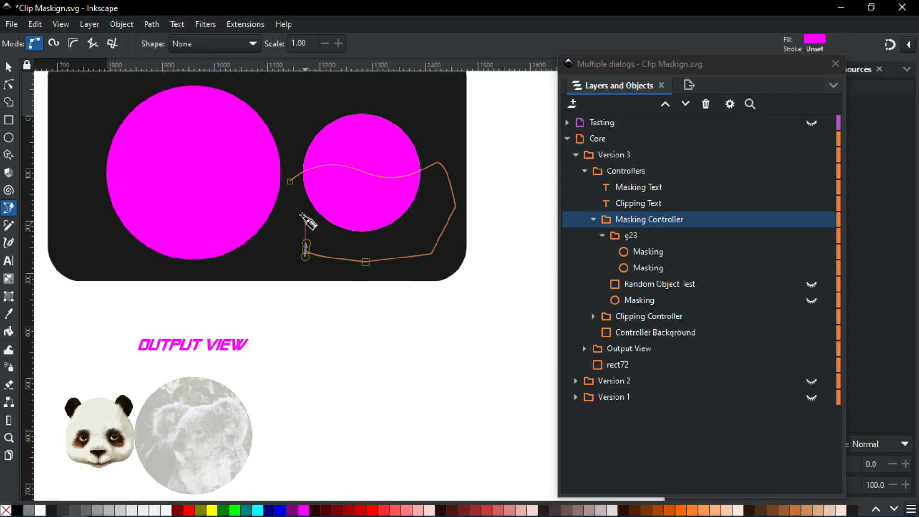
{"action": "left_click", "coordinate": [290, 182]}
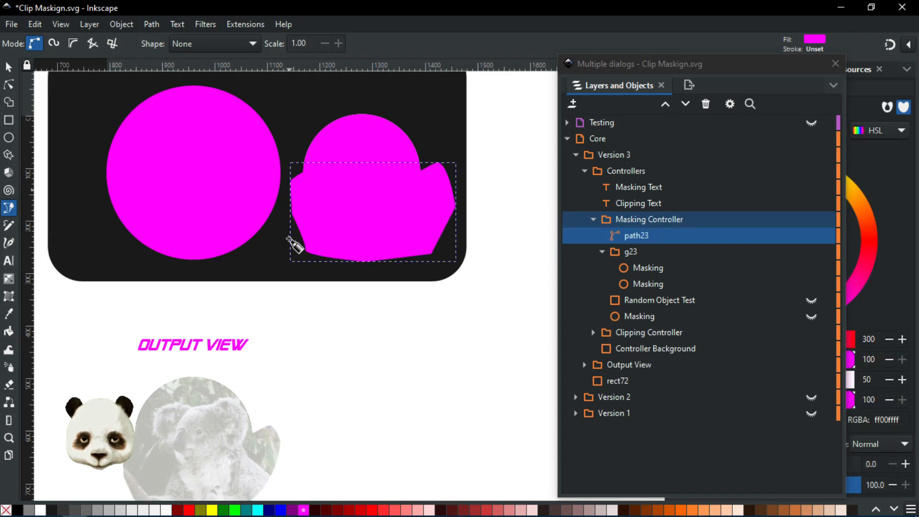
{"action": "left_click", "coordinate": [18, 510]}
Raise the magenta circle's group above the black wavy shape, and put the black shape in its own group.
{"action": "key", "text": "s"}
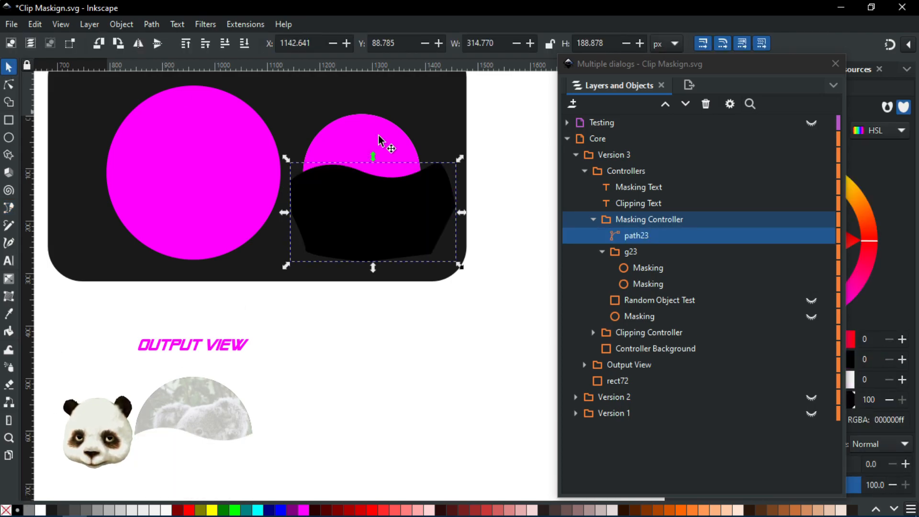
{"action": "left_click", "coordinate": [401, 141]}
{"action": "key", "text": "Page_Up"}
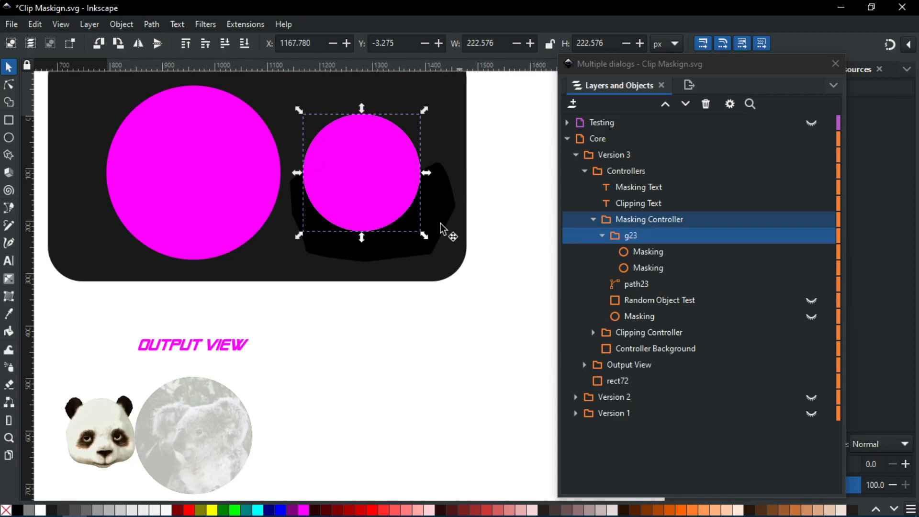
{"action": "left_click", "coordinate": [401, 253]}
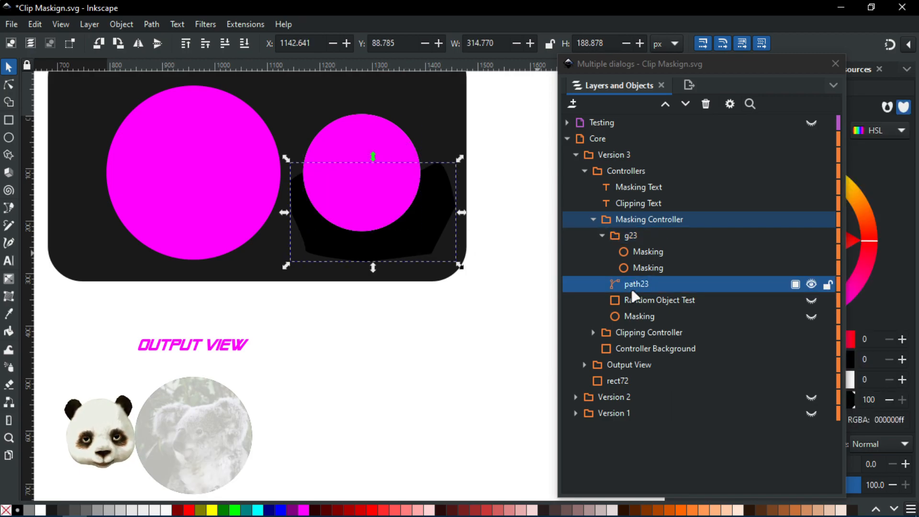
{"action": "key", "text": "ctrl+g"}
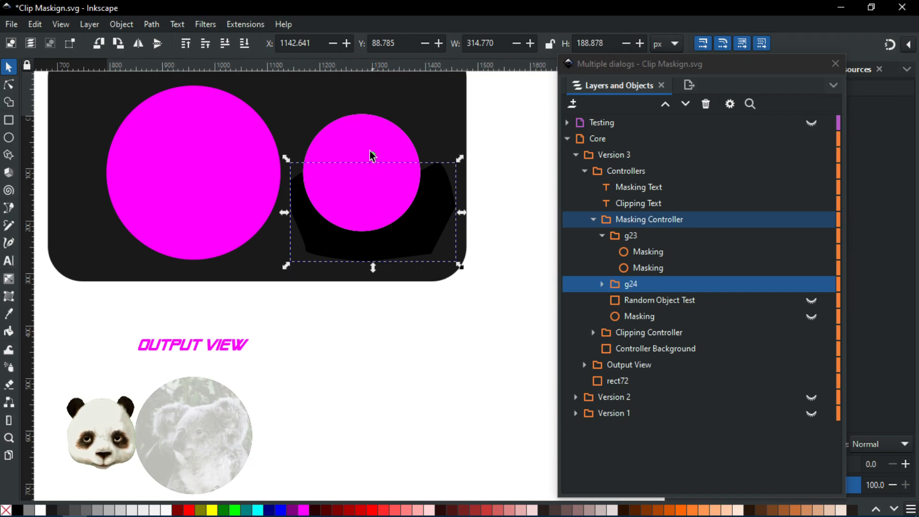
Try to clip the black shape's group with the magenta circle's group, and undo the clip.
{"action": "left_click", "coordinate": [371, 138], "text": "shift"}
{"action": "right_click", "coordinate": [373, 135]}
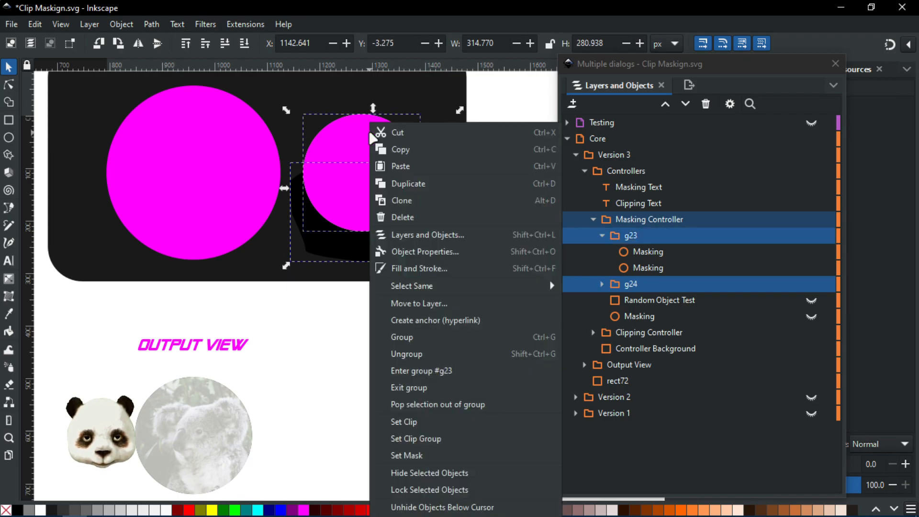
{"action": "left_click", "coordinate": [426, 420]}
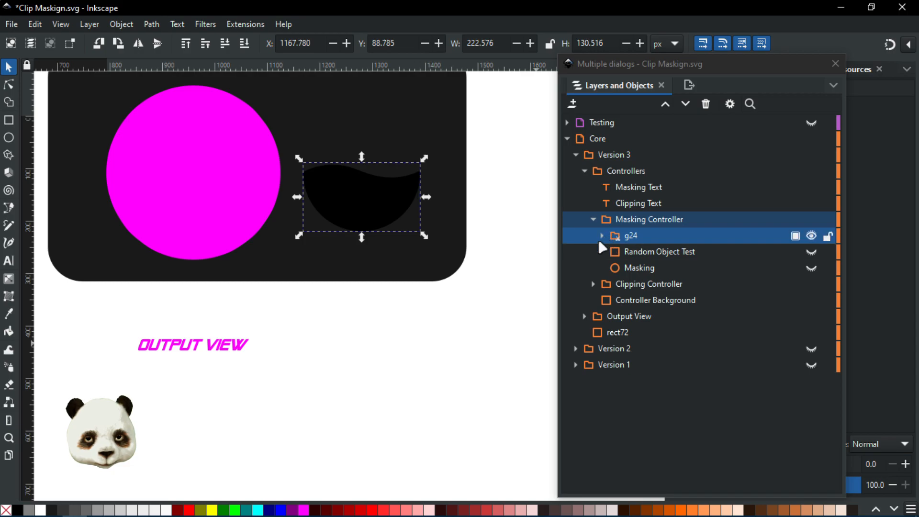
{"action": "key", "text": "ctrl+z"}
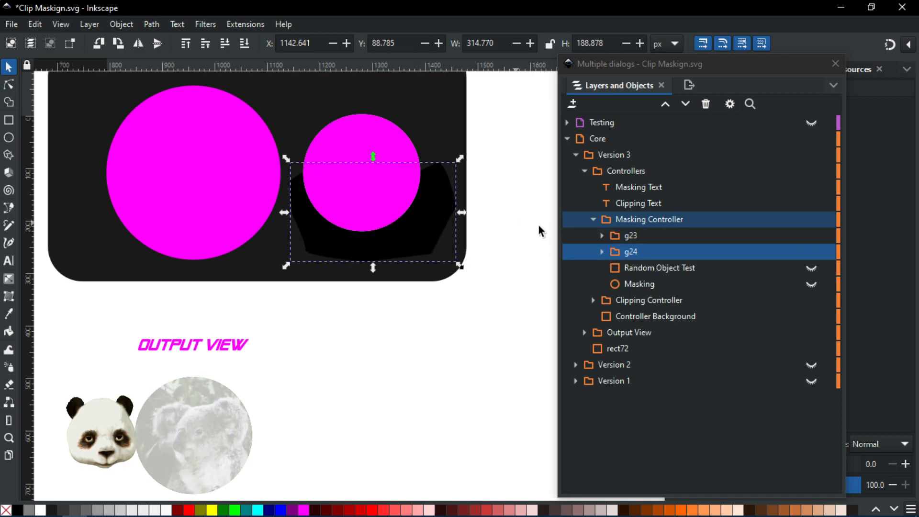
Inspect the white and magenta circles inside group g23, briefly toggling the lower white circle's visibility.
{"action": "left_click", "coordinate": [598, 236]}
{"action": "left_click", "coordinate": [602, 235]}
{"action": "left_click", "coordinate": [651, 267]}
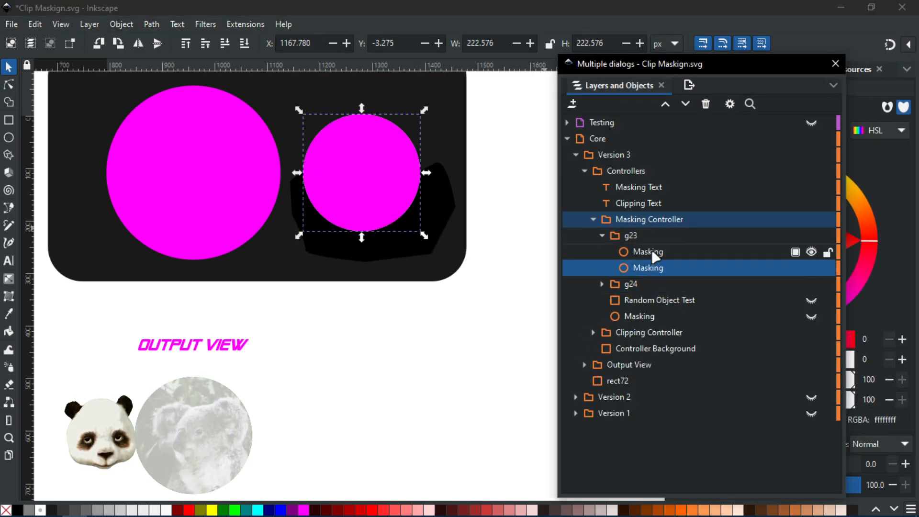
{"action": "left_click", "coordinate": [653, 253]}
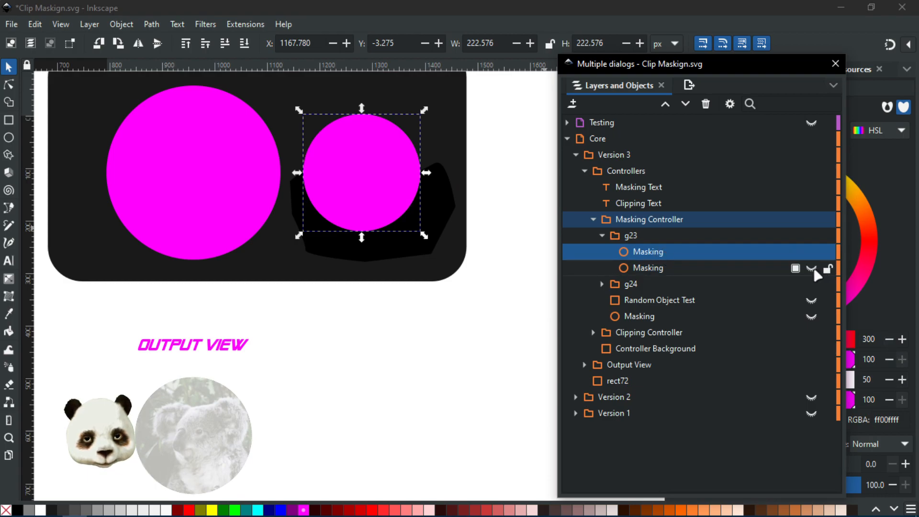
{"action": "double_click", "coordinate": [811, 268]}
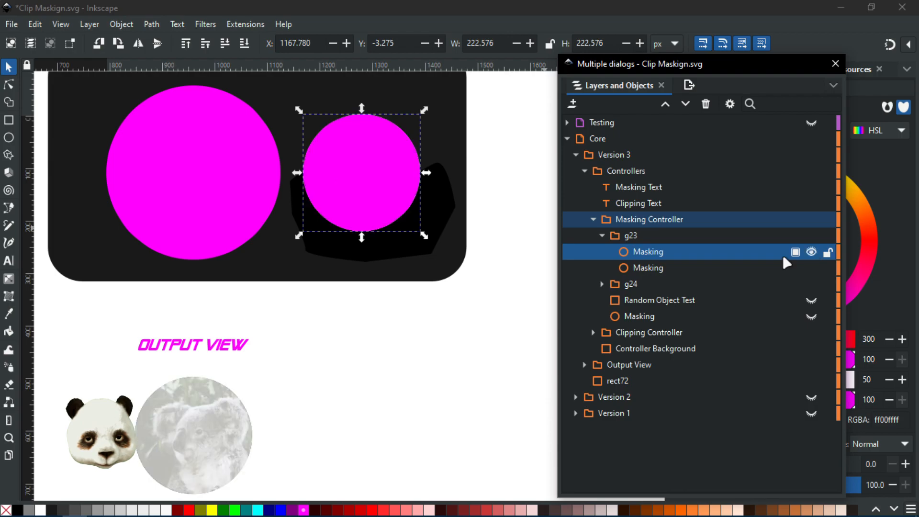
{"action": "left_click", "coordinate": [644, 268]}
{"action": "left_click_drag", "start_coordinate": [666, 270], "coordinate": [640, 259]}
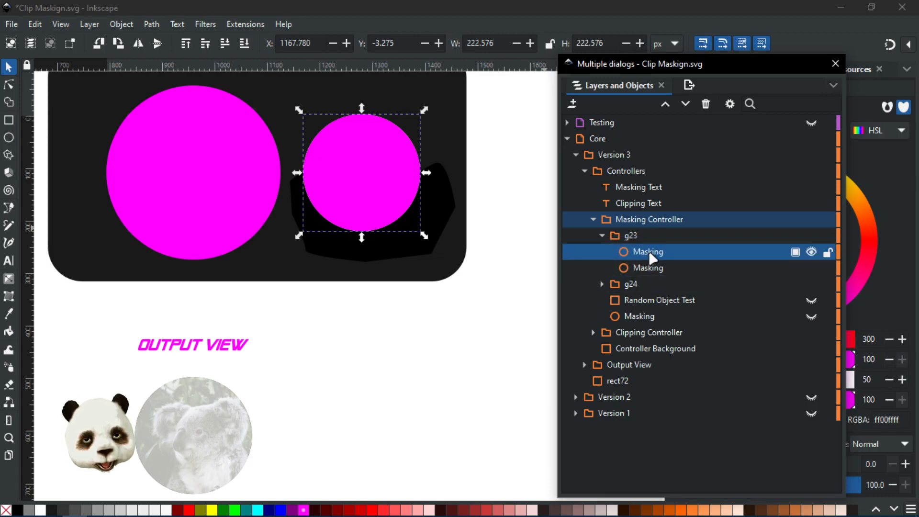
Move the black shape's group g24 into group g23, above both circles.
{"action": "left_click", "coordinate": [632, 239]}
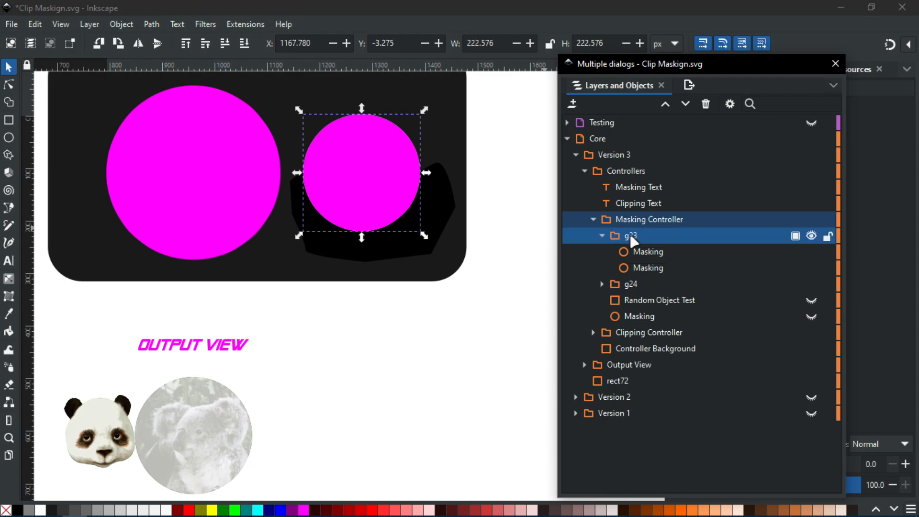
{"action": "left_click", "coordinate": [635, 286]}
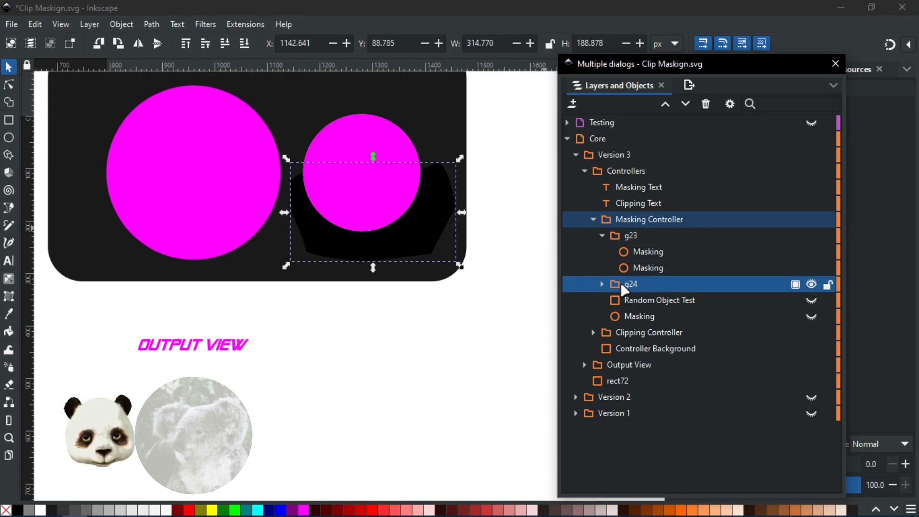
{"action": "left_click_drag", "start_coordinate": [621, 287], "coordinate": [637, 239]}
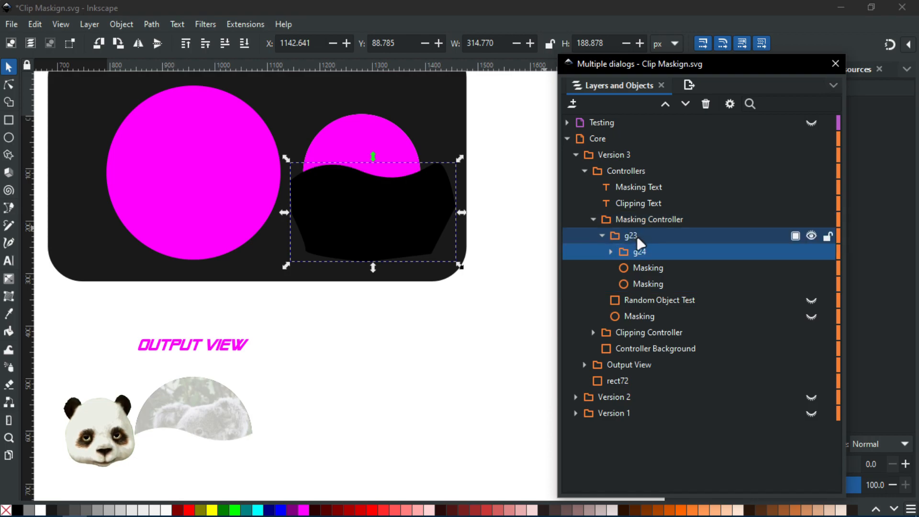
Raise the magenta circle above group g24 inside g23, and clip g24 with that circle.
{"action": "left_click", "coordinate": [639, 301]}
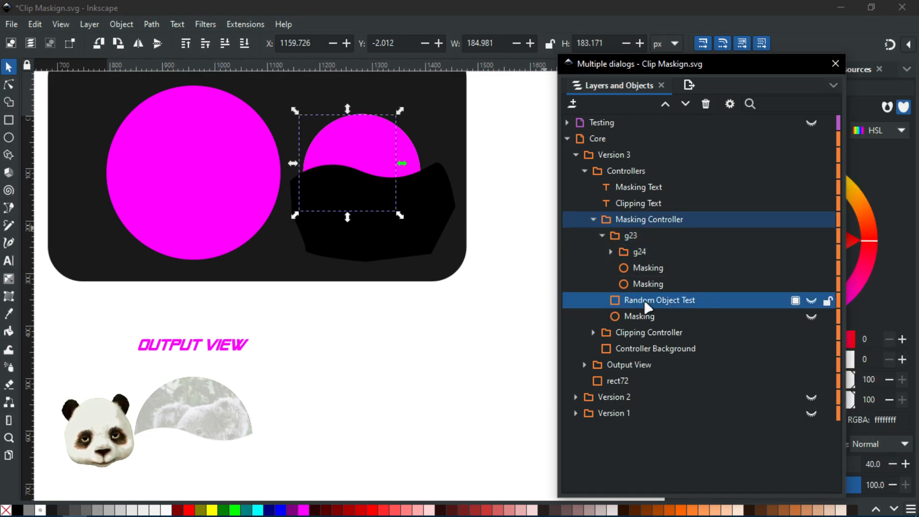
{"action": "left_click", "coordinate": [638, 320]}
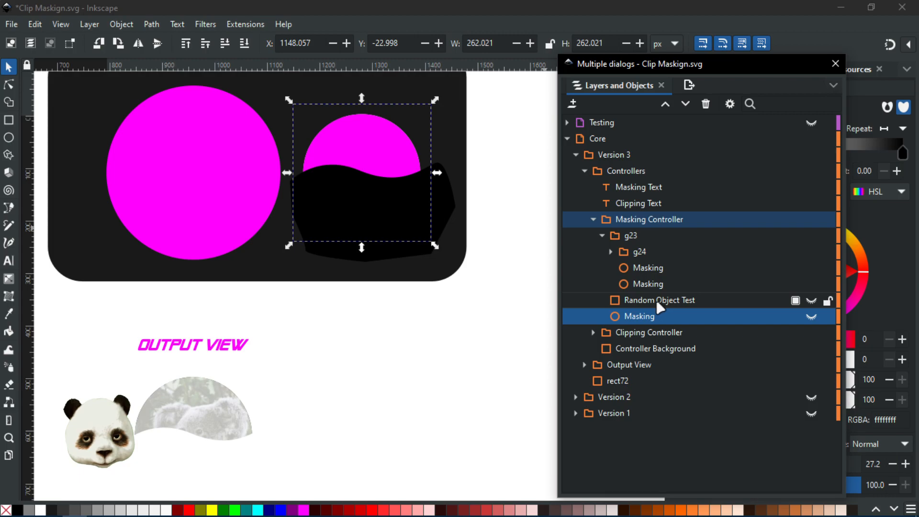
{"action": "left_click", "coordinate": [644, 253]}
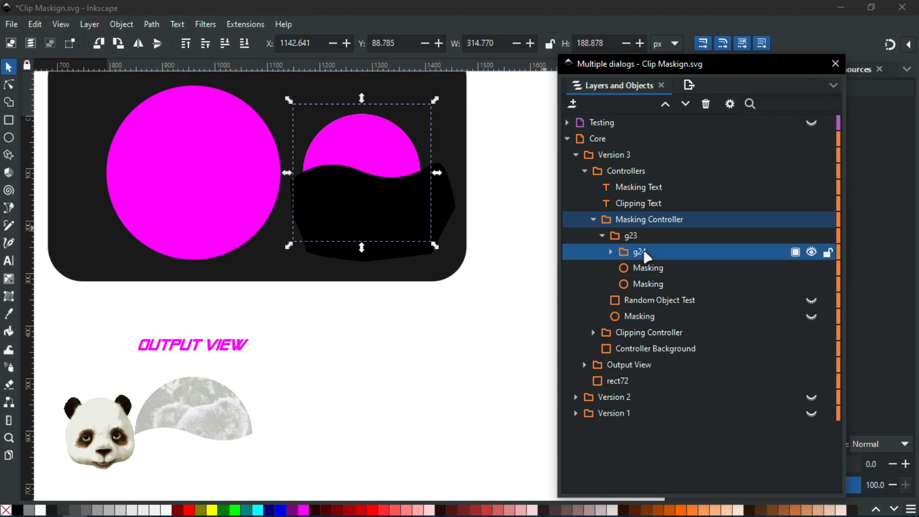
{"action": "left_click", "coordinate": [657, 271]}
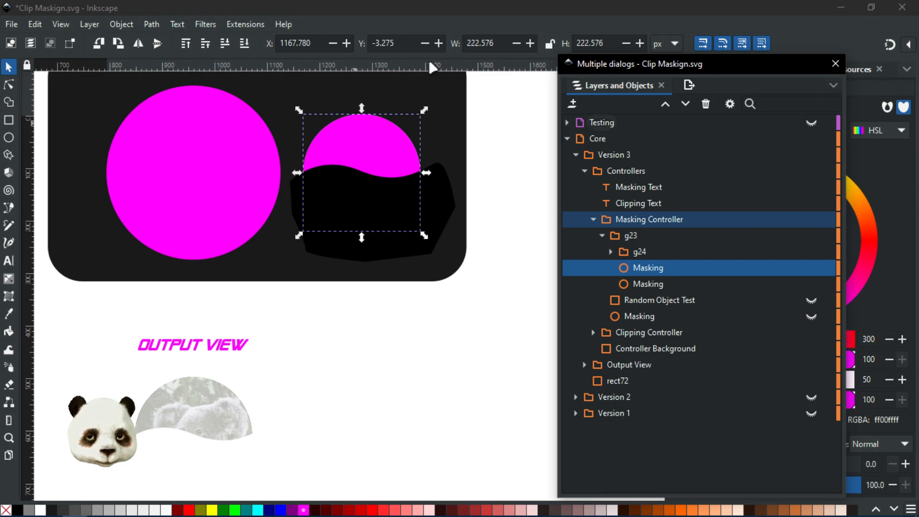
{"action": "key", "text": "Page_Up"}
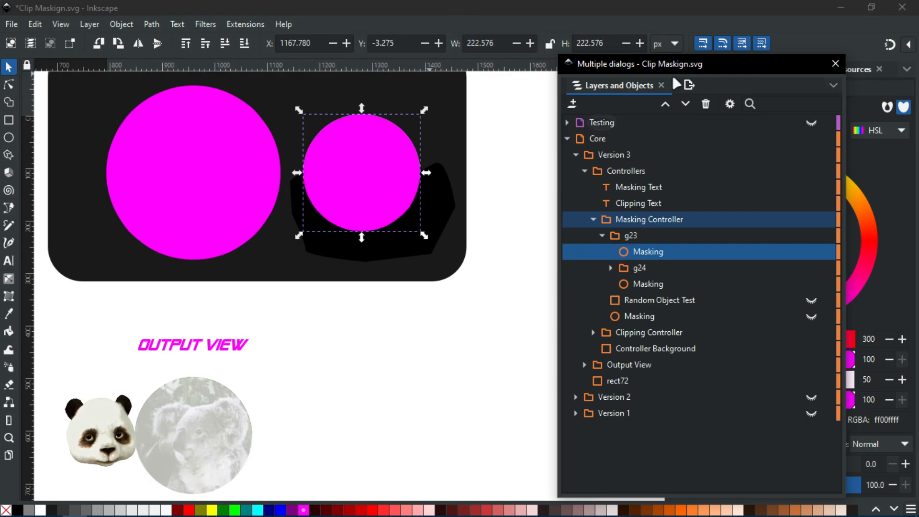
{"action": "left_click", "coordinate": [638, 272], "text": "shift"}
{"action": "right_click", "coordinate": [650, 271]}
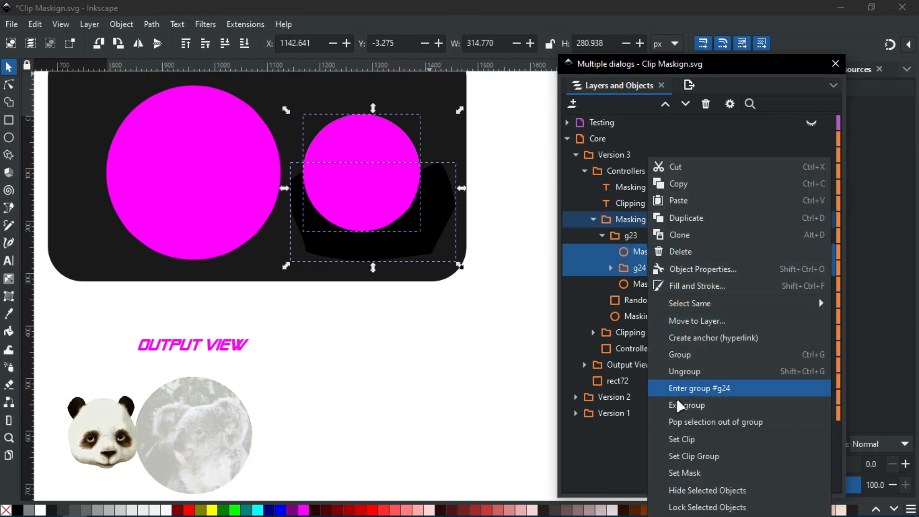
{"action": "left_click", "coordinate": [692, 439]}
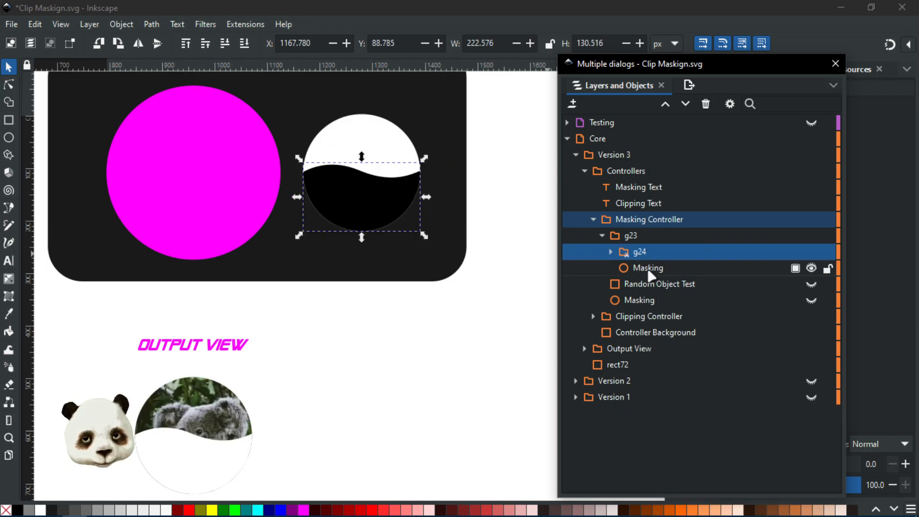
Expand the clipped group g24 and blur its black shape path23 to 40%.
{"action": "left_click", "coordinate": [610, 251]}
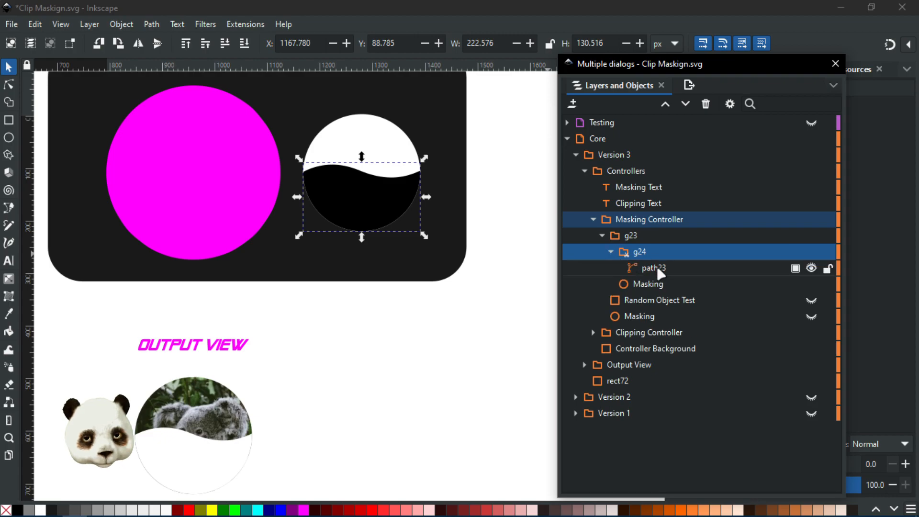
{"action": "left_click", "coordinate": [649, 269]}
{"action": "left_click", "coordinate": [641, 248]}
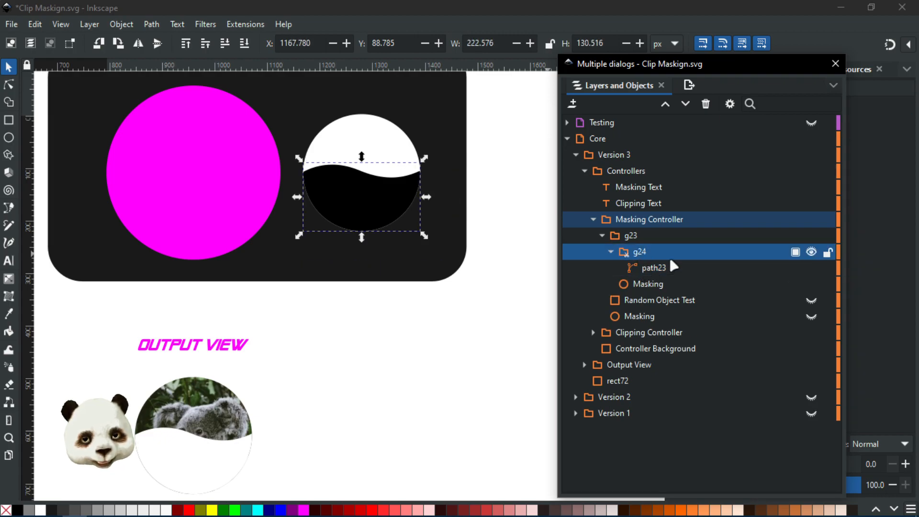
{"action": "left_click_drag", "start_coordinate": [656, 57], "coordinate": [918, 38]}
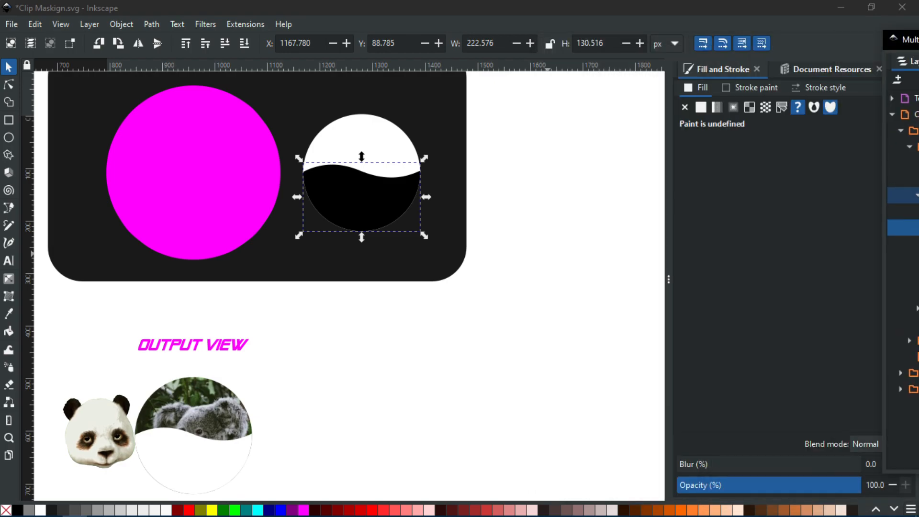
{"action": "left_click", "coordinate": [764, 463]}
{"action": "left_click_drag", "start_coordinate": [770, 463], "coordinate": [624, 480]}
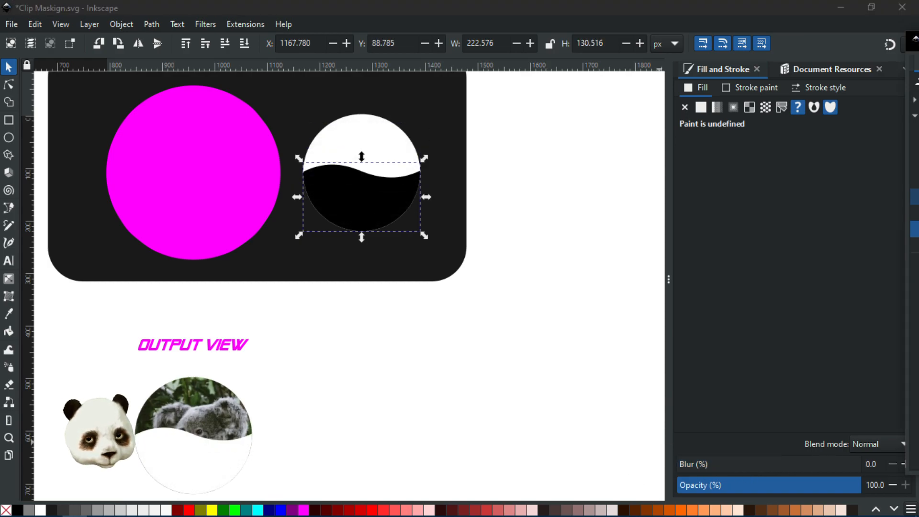
{"action": "key", "text": "Tab"}
{"action": "key", "text": "ctrl+shift+l"}
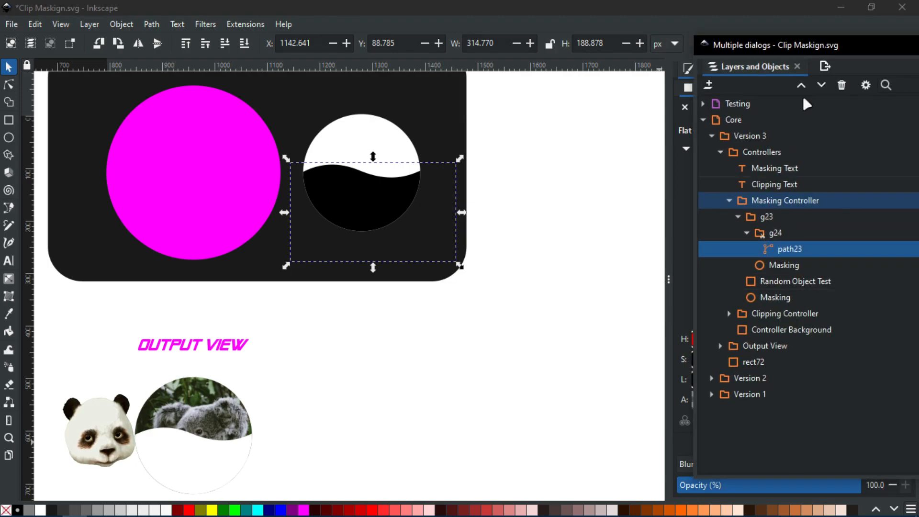
{"action": "left_click", "coordinate": [886, 50]}
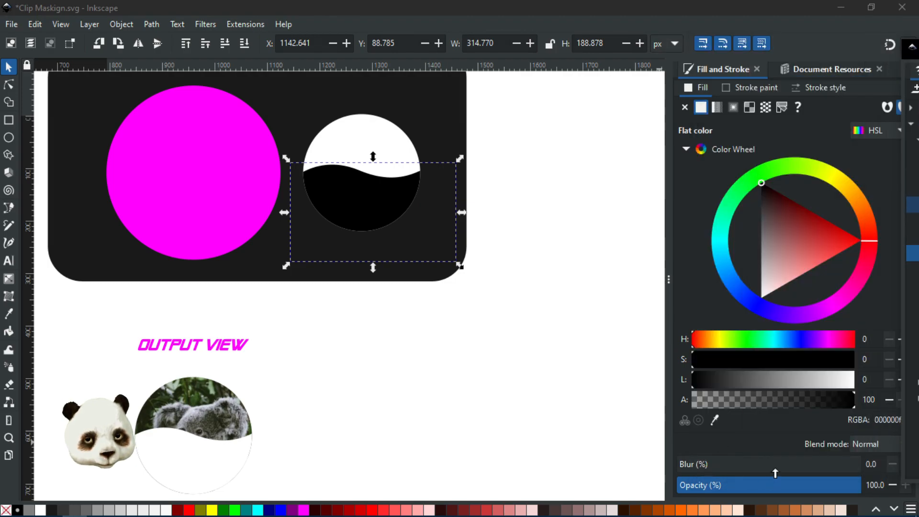
{"action": "left_click", "coordinate": [802, 465]}
{"action": "left_click_drag", "start_coordinate": [802, 465], "coordinate": [744, 467]}
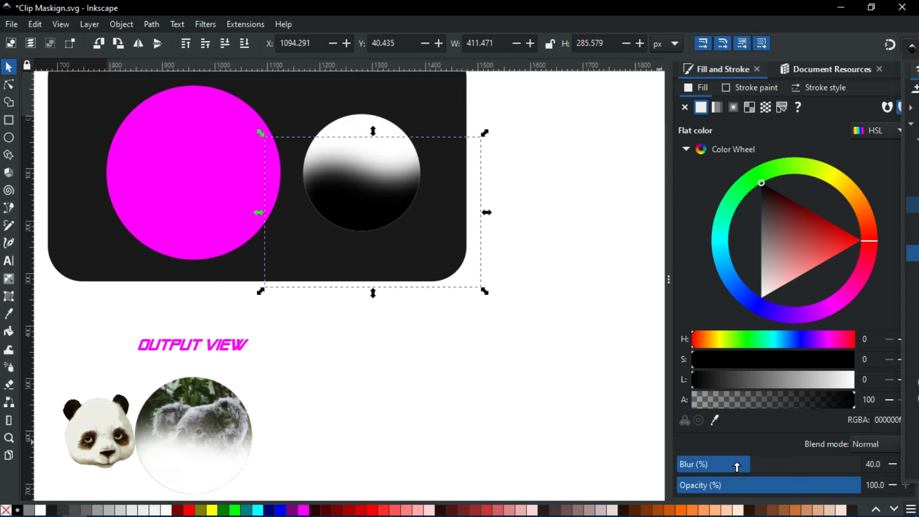
Shrink the white Masking circle inside group g23 about its center to about 220 px in diameter.
{"action": "scroll", "coordinate": [240, 409], "scroll_direction": "down", "scroll_amount": 5}
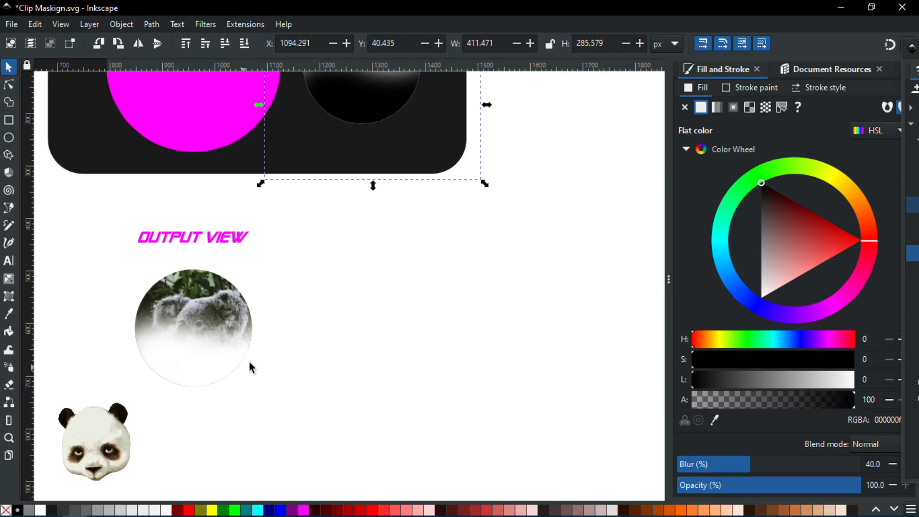
{"action": "scroll", "coordinate": [282, 385], "scroll_direction": "up", "scroll_amount": 3}
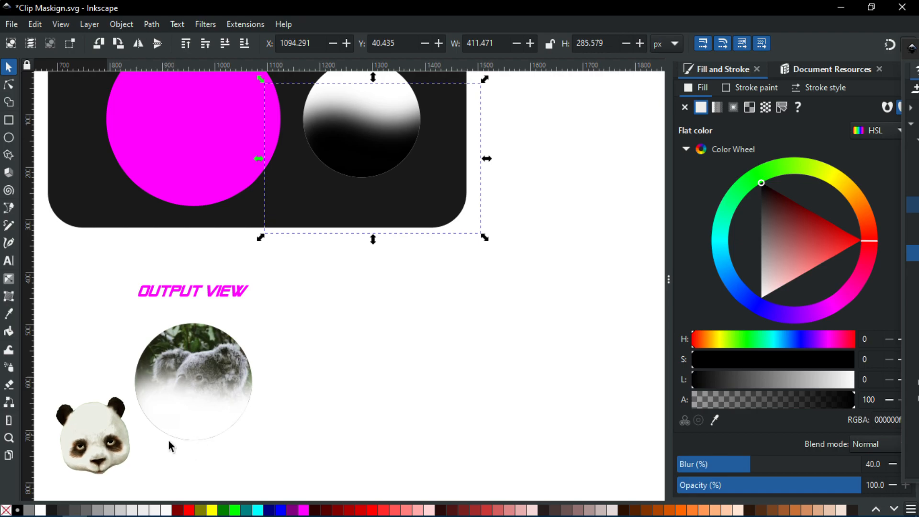
{"action": "scroll", "coordinate": [335, 395], "scroll_direction": "up", "scroll_amount": 3}
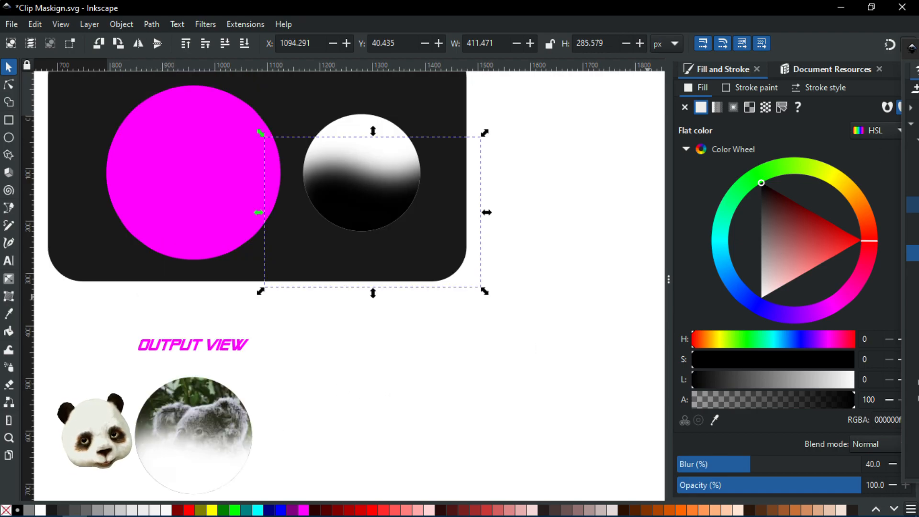
{"action": "key", "text": "ctrl+shift+l"}
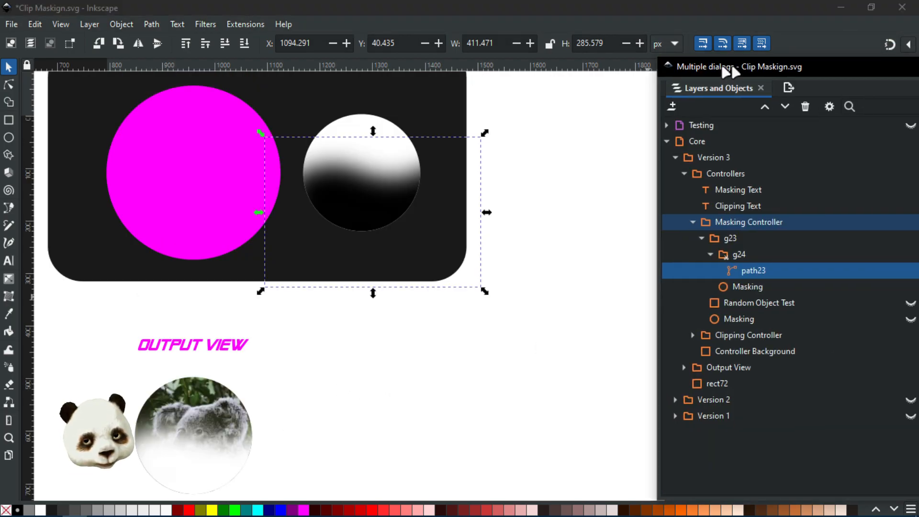
{"action": "left_click", "coordinate": [374, 128]}
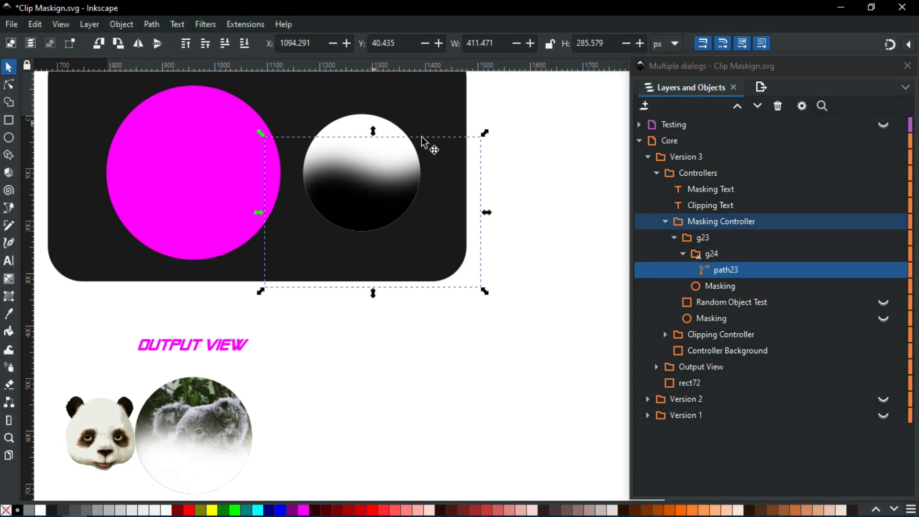
{"action": "left_click", "coordinate": [702, 237]}
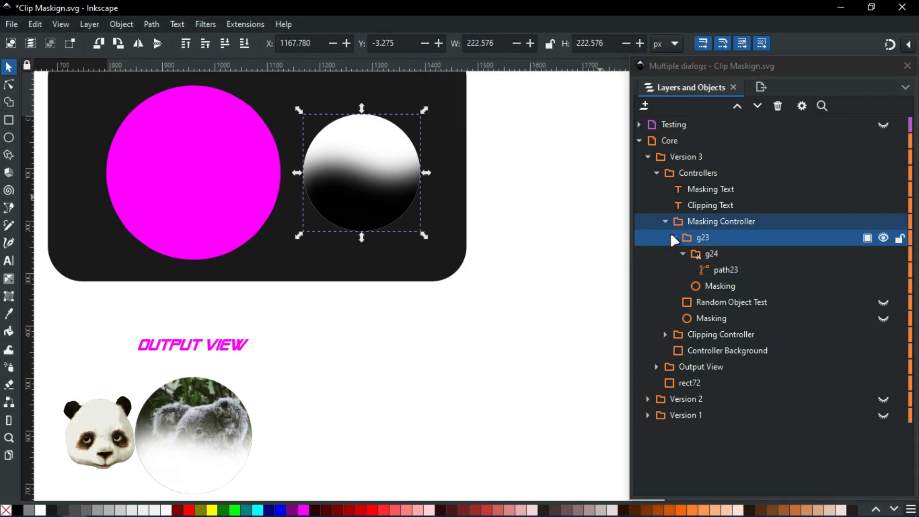
{"action": "left_click", "coordinate": [711, 286]}
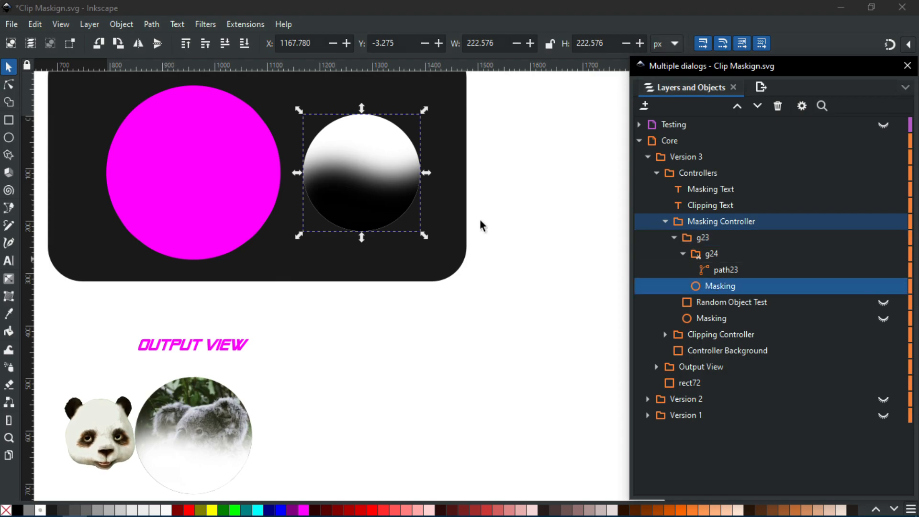
{"action": "left_click", "coordinate": [426, 112]}
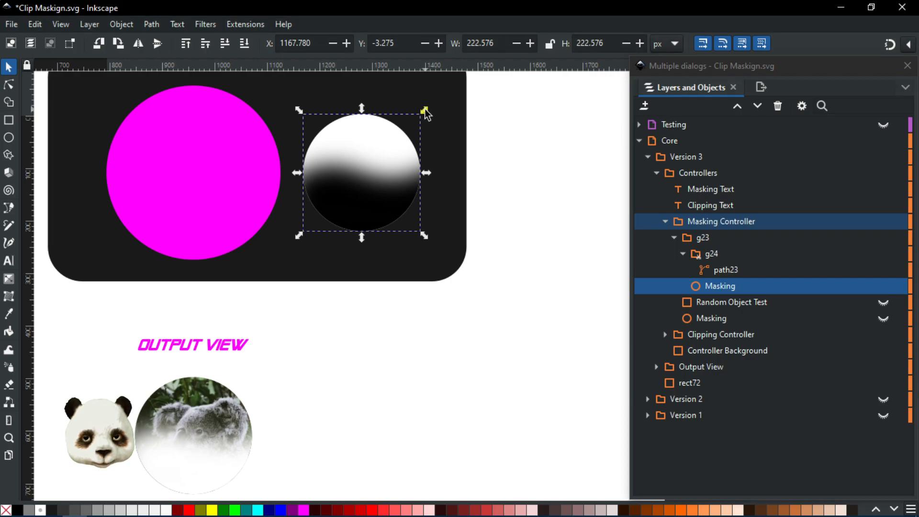
{"action": "left_click_drag", "start_coordinate": [424, 111], "coordinate": [430, 113]}
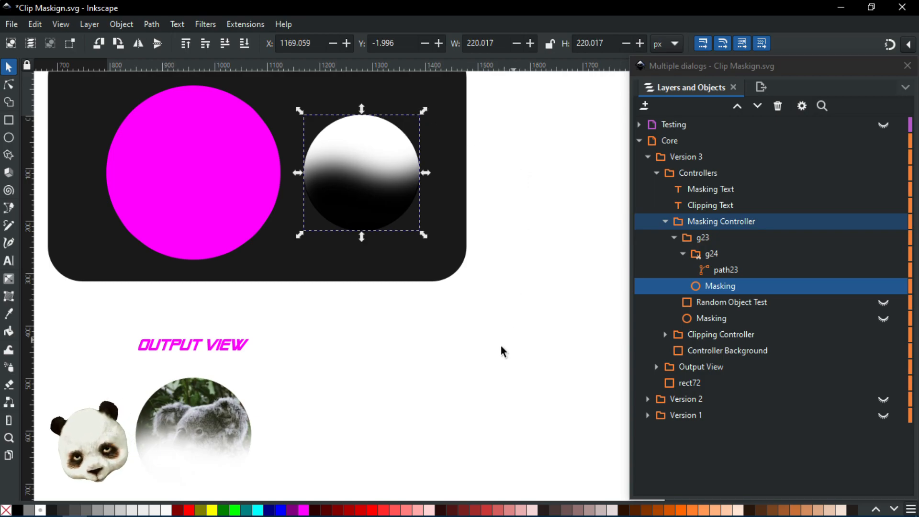
{"action": "scroll", "coordinate": [511, 342], "scroll_direction": "down", "scroll_amount": 5}
{"action": "scroll", "coordinate": [497, 304], "scroll_direction": "up", "scroll_amount": 5}
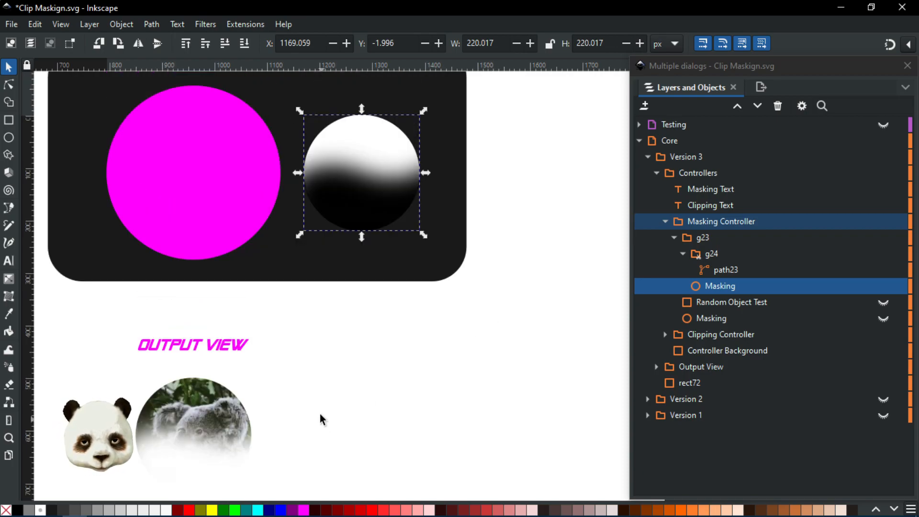
Set the blur of the black shape path23 inside group g24 to 25%.
{"action": "scroll", "coordinate": [320, 419], "scroll_direction": "down", "scroll_amount": 2}
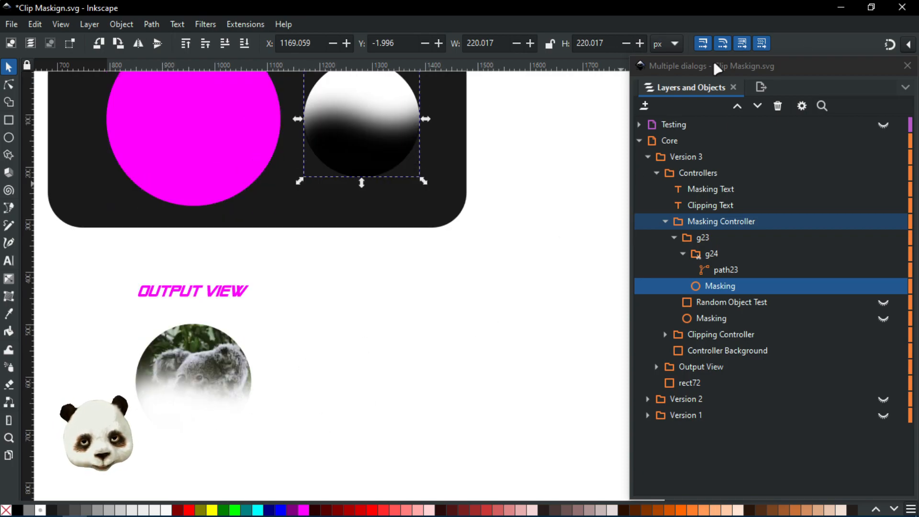
{"action": "left_click_drag", "start_coordinate": [716, 69], "coordinate": [918, 72]}
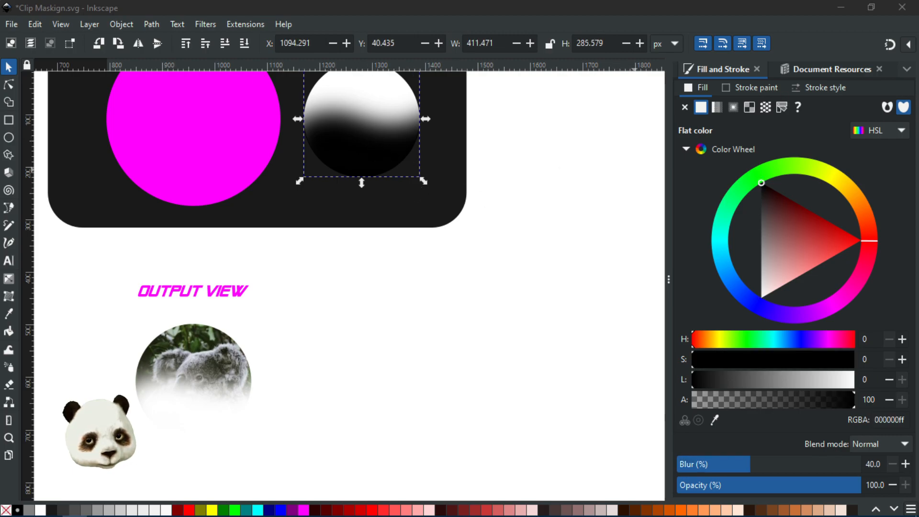
{"action": "left_click_drag", "start_coordinate": [718, 465], "coordinate": [708, 464]}
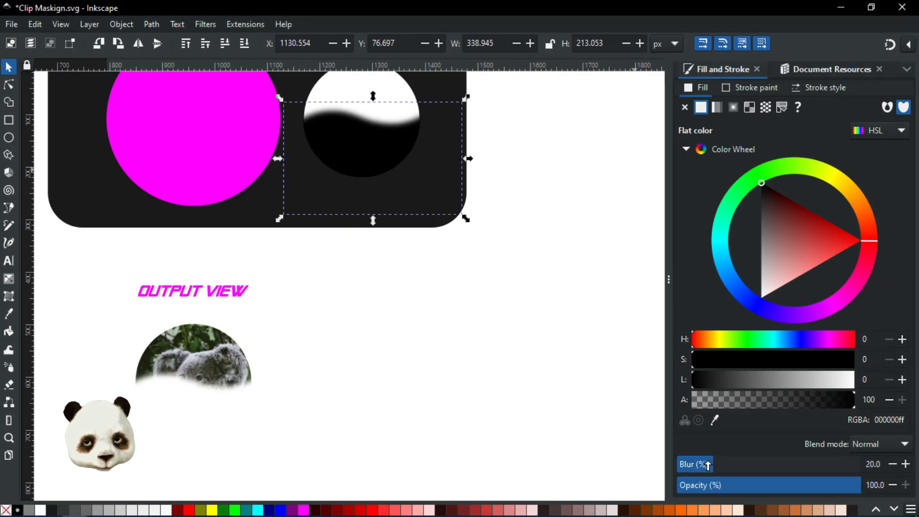
{"action": "scroll", "coordinate": [725, 463], "scroll_direction": "up", "scroll_amount": 2}
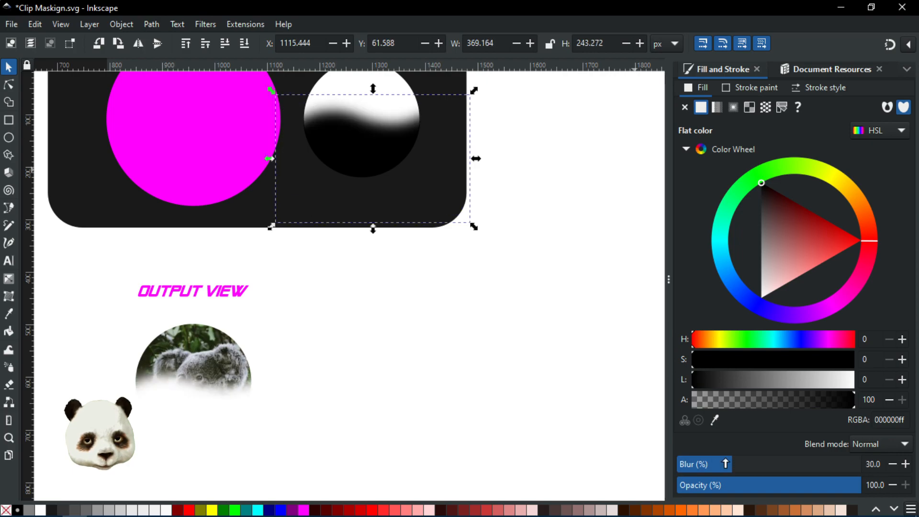
{"action": "left_click", "coordinate": [892, 464]}
{"action": "left_click", "coordinate": [905, 464]}
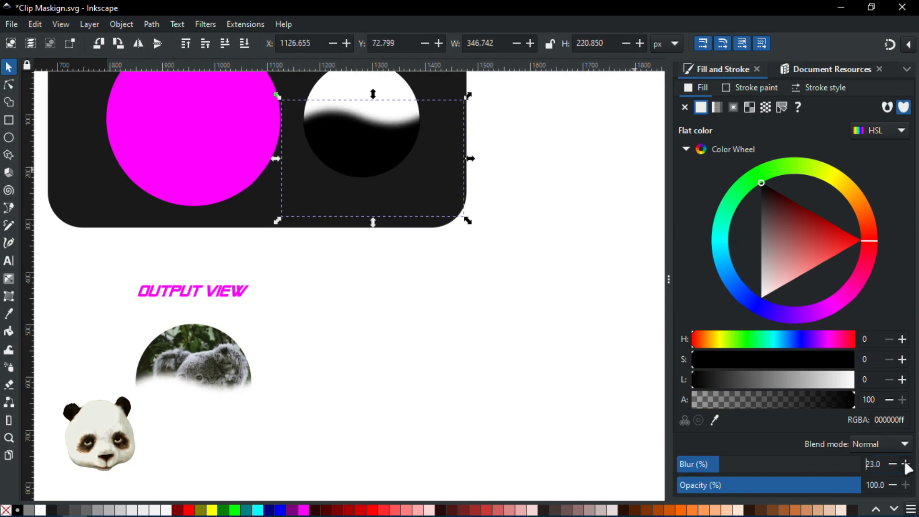
{"action": "left_click", "coordinate": [905, 464]}
{"action": "left_click", "coordinate": [906, 463]}
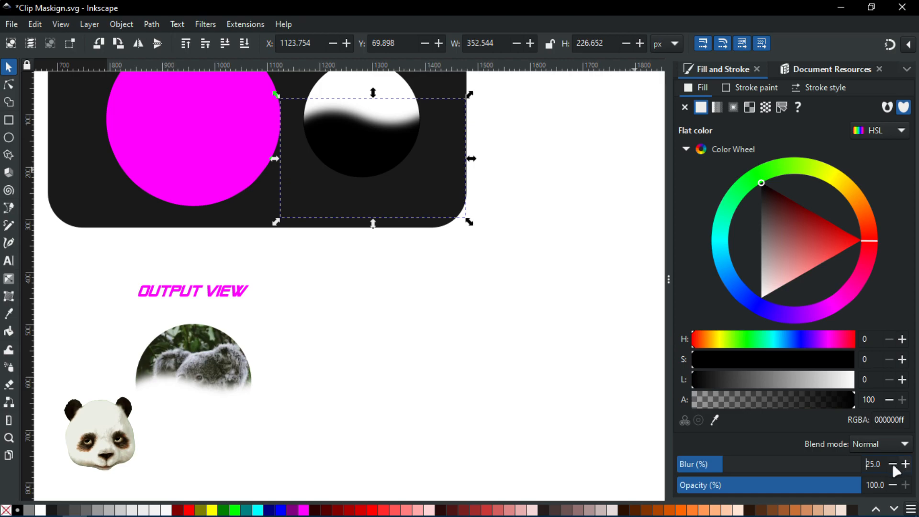
Select group g23 to check its extent, clear the selection, and collapse the group in the object tree.
{"action": "scroll", "coordinate": [472, 297], "scroll_direction": "up", "scroll_amount": 5}
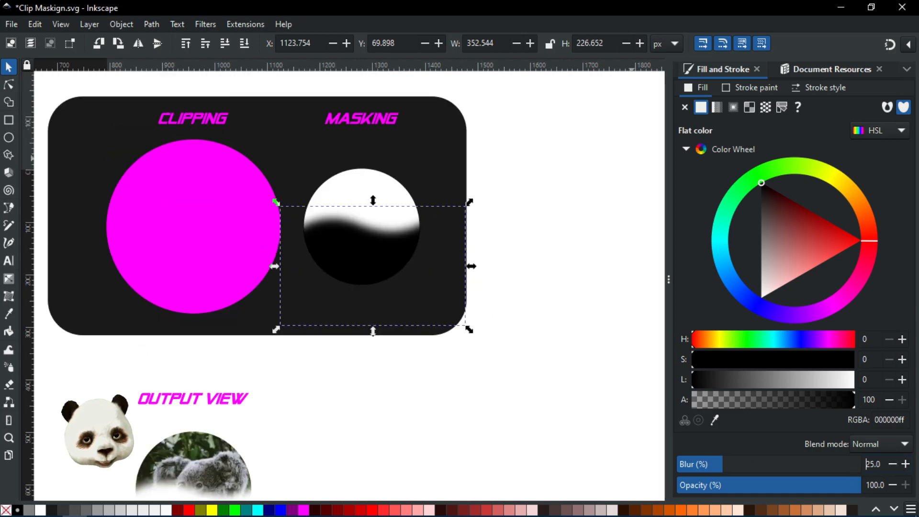
{"action": "key", "text": "ctrl+shift+l"}
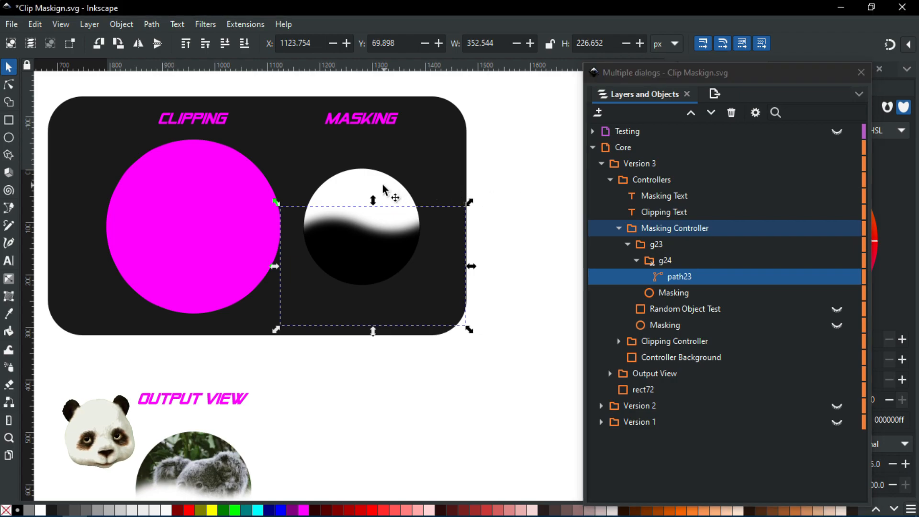
{"action": "left_click", "coordinate": [656, 244]}
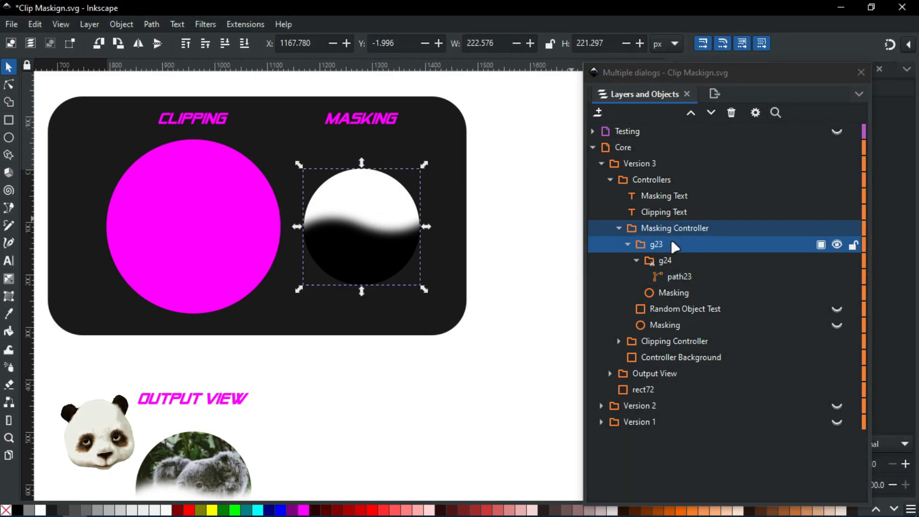
{"action": "left_click", "coordinate": [659, 245]}
{"action": "key", "text": "Escape"}
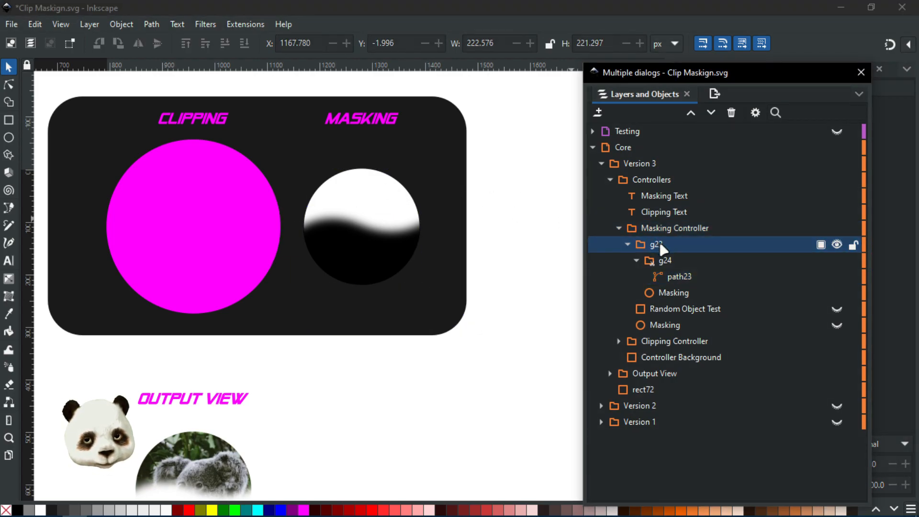
{"action": "left_click", "coordinate": [628, 244]}
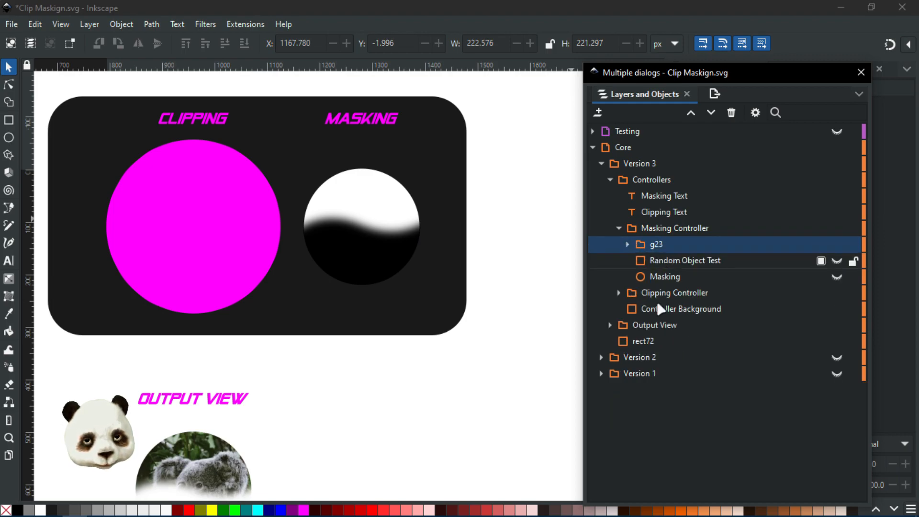
Try a 20% and a 30% blur on the whole group g23 and undo the blur.
{"action": "mouse_move", "coordinate": [687, 73]}
{"action": "left_mouse_down"}
{"action": "mouse_move", "coordinate": [535, 50]}
{"action": "mouse_move", "coordinate": [916, 61]}
{"action": "left_mouse_up"}
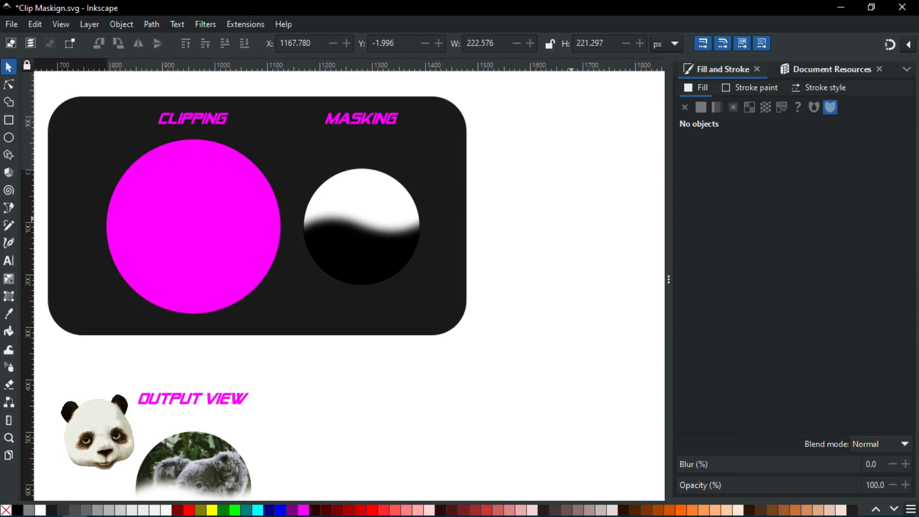
{"action": "left_click", "coordinate": [361, 201]}
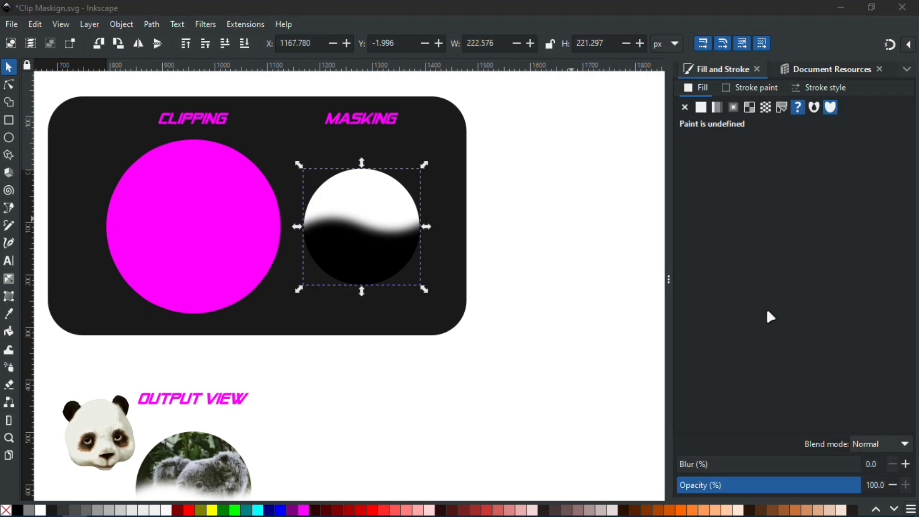
{"action": "key", "text": "ctrl+shift+l"}
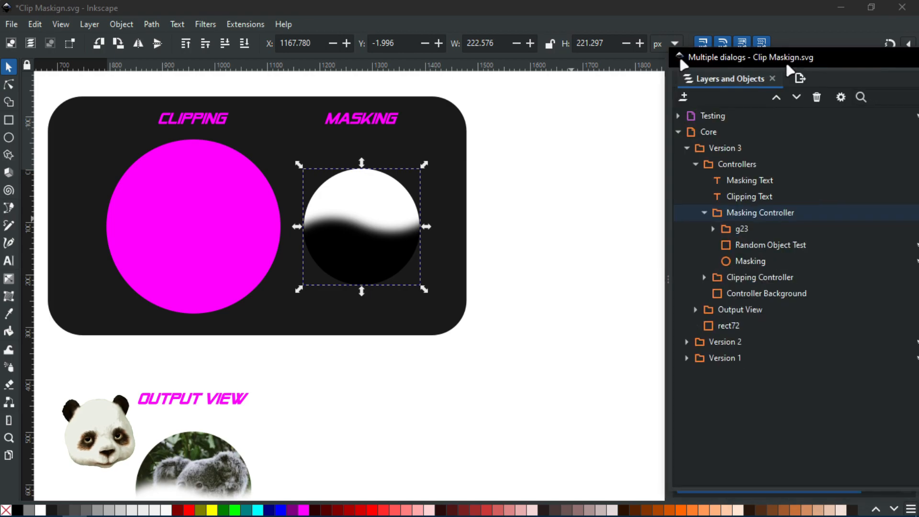
{"action": "left_click", "coordinate": [564, 223]}
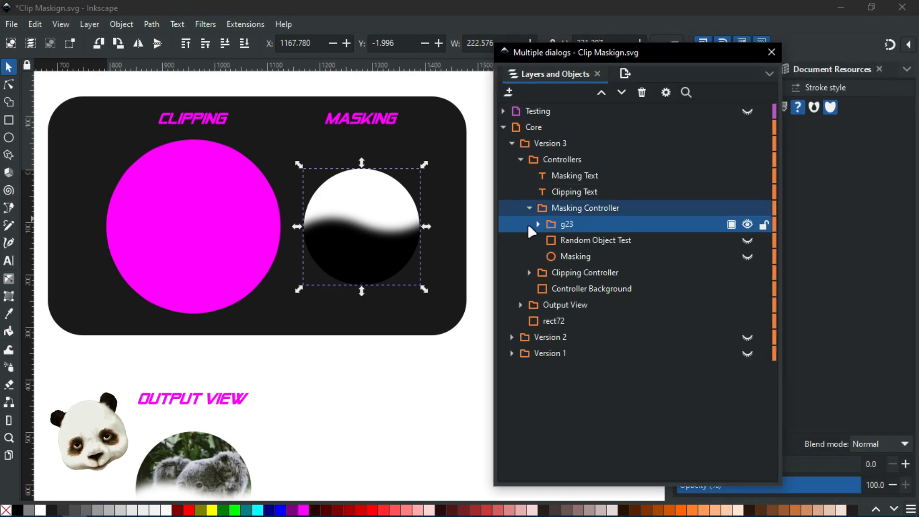
{"action": "left_click", "coordinate": [538, 224]}
{"action": "left_click", "coordinate": [538, 224]}
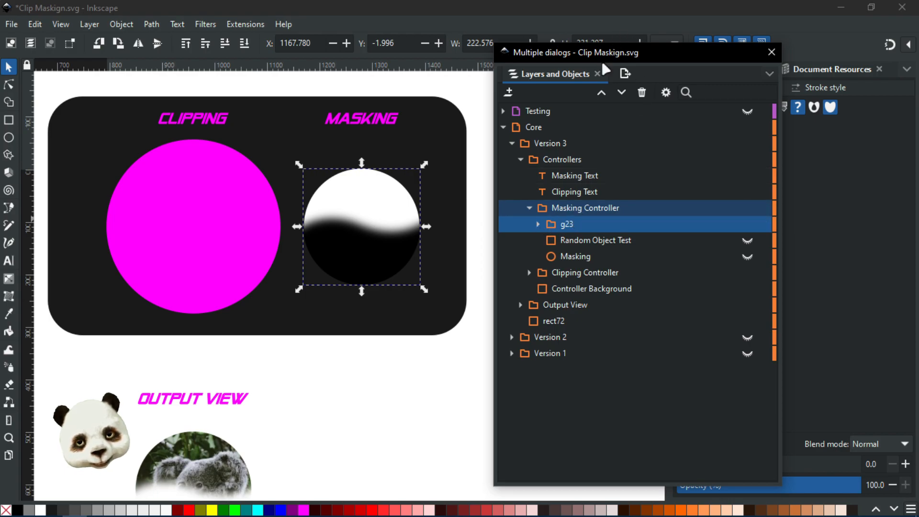
{"action": "left_click_drag", "start_coordinate": [597, 53], "coordinate": [918, 42]}
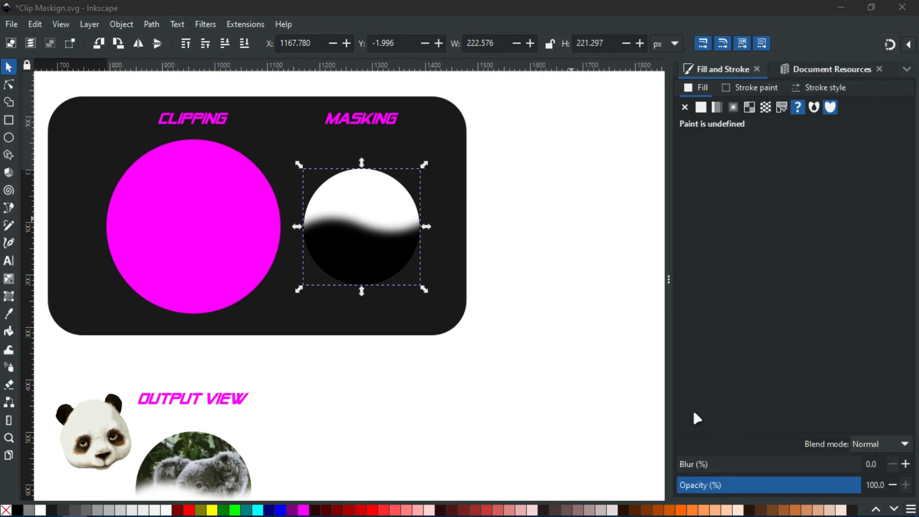
{"action": "left_click", "coordinate": [717, 467]}
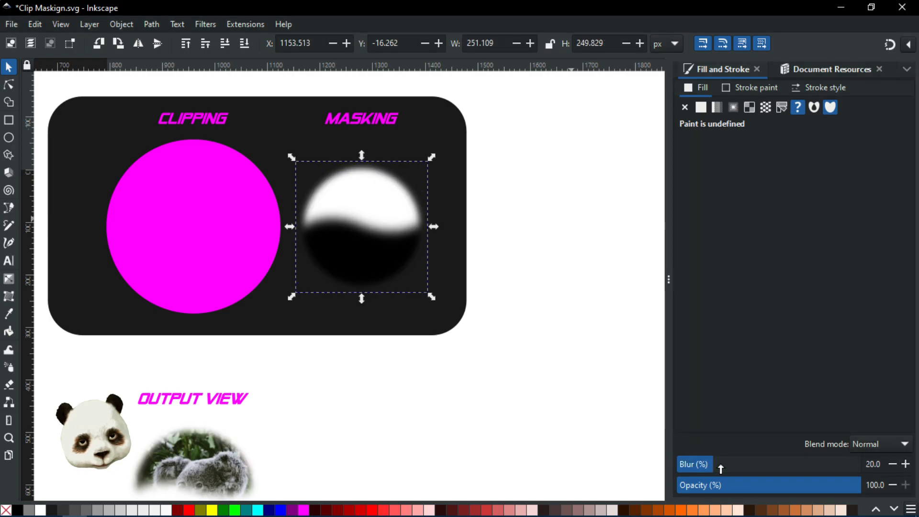
{"action": "left_click", "coordinate": [729, 463]}
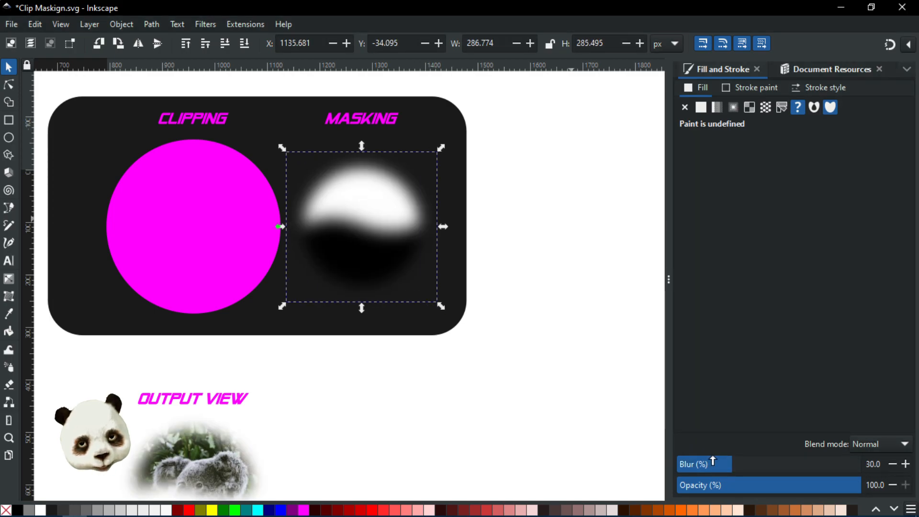
{"action": "scroll", "coordinate": [304, 447], "scroll_direction": "down", "scroll_amount": 3}
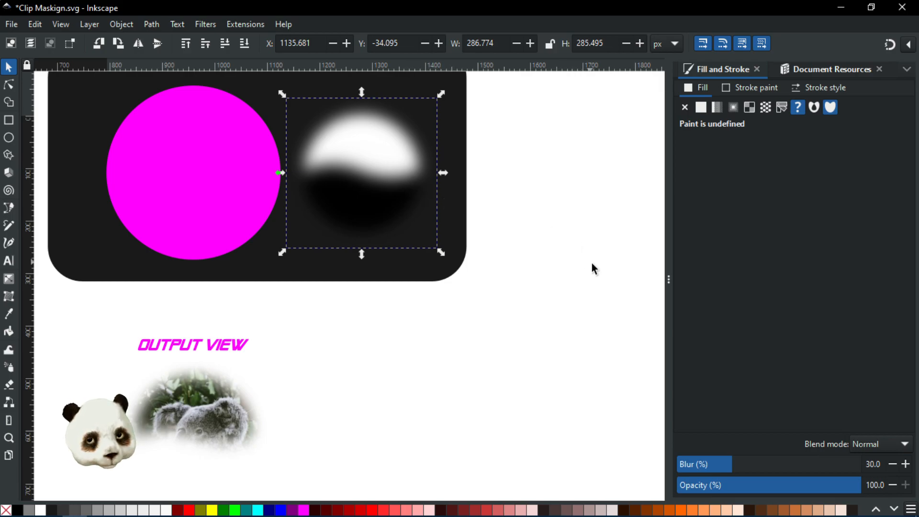
{"action": "key", "text": "ctrl+z"}
Try a 30% blur on only the white Masking circle inside group g23, and return its blur to 0%.
{"action": "key", "text": "ctrl+shift+l"}
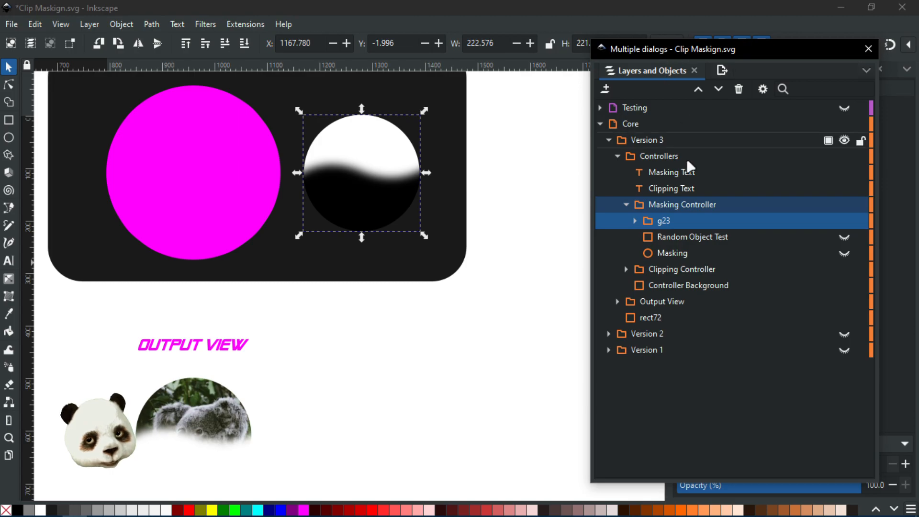
{"action": "left_click", "coordinate": [634, 221]}
{"action": "left_click", "coordinate": [655, 254]}
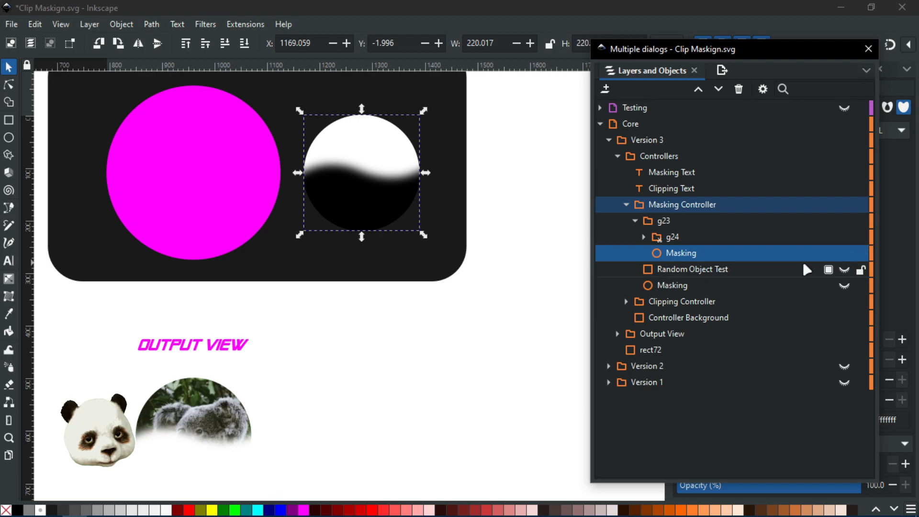
{"action": "left_click_drag", "start_coordinate": [710, 47], "coordinate": [918, 50]}
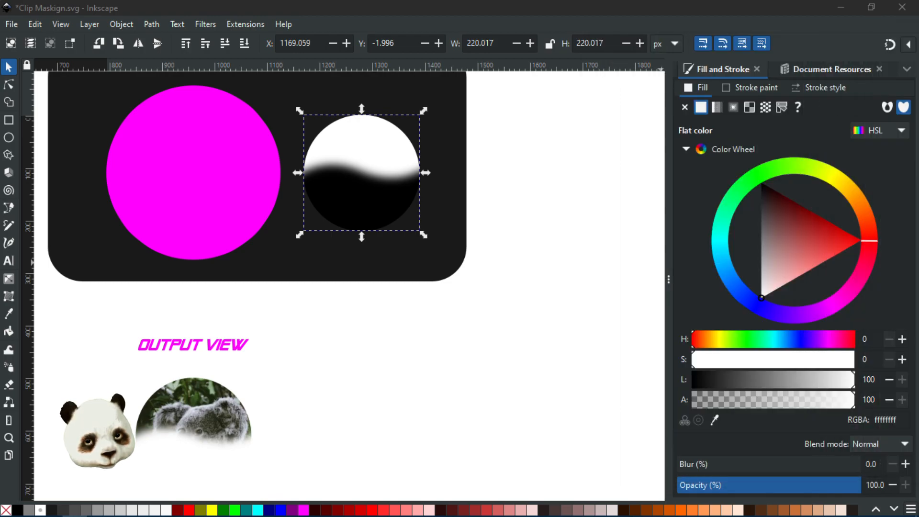
{"action": "left_click", "coordinate": [727, 468]}
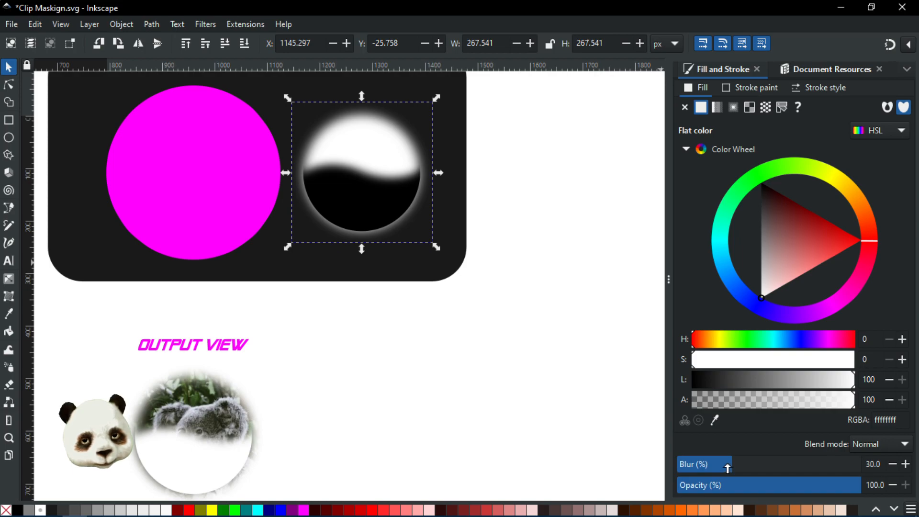
{"action": "left_click_drag", "start_coordinate": [734, 467], "coordinate": [664, 459]}
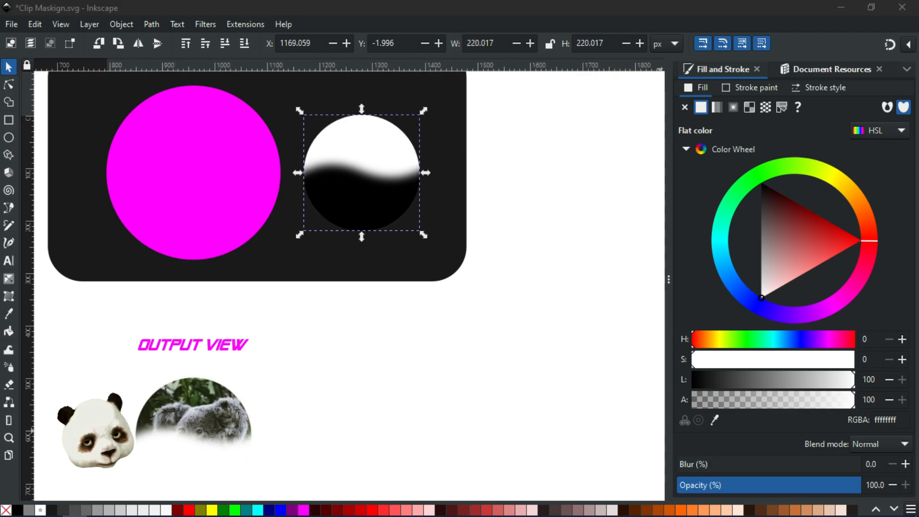
Shorten the floating layers dialog to expose the blur setting, try 30% blur on group g23, and undo it.
{"action": "key", "text": "ctrl+shift+l"}
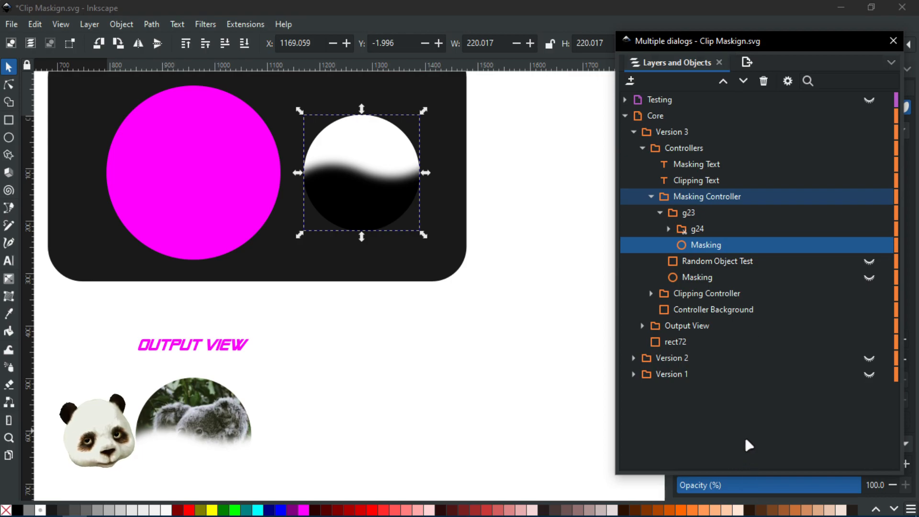
{"action": "left_click_drag", "start_coordinate": [718, 470], "coordinate": [705, 419]}
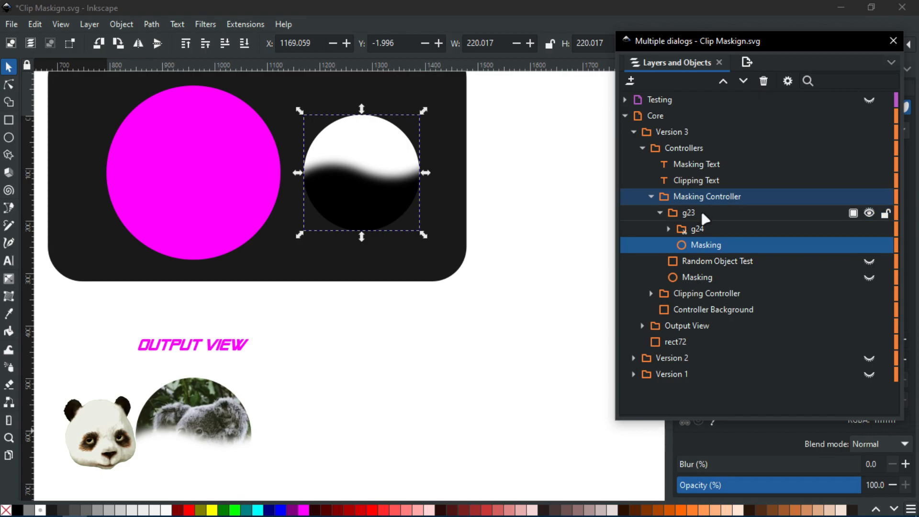
{"action": "left_click", "coordinate": [686, 214]}
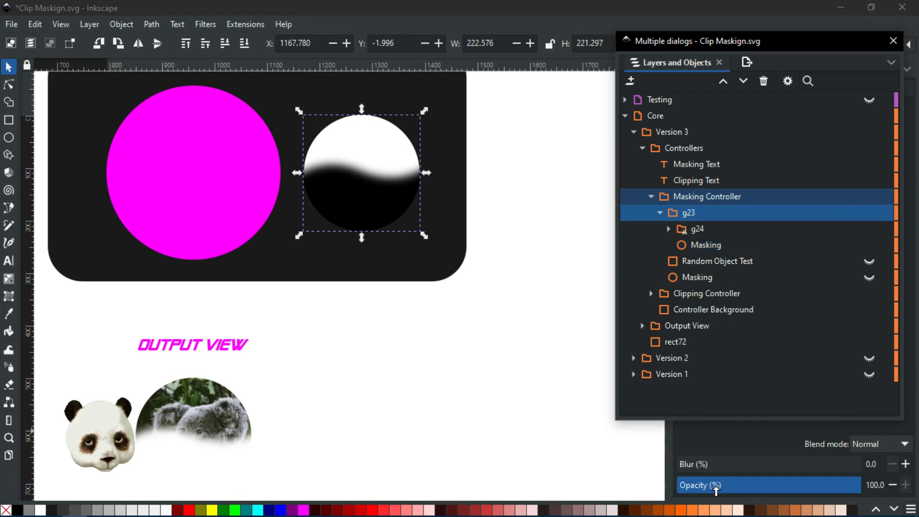
{"action": "left_click_drag", "start_coordinate": [716, 464], "coordinate": [724, 464]}
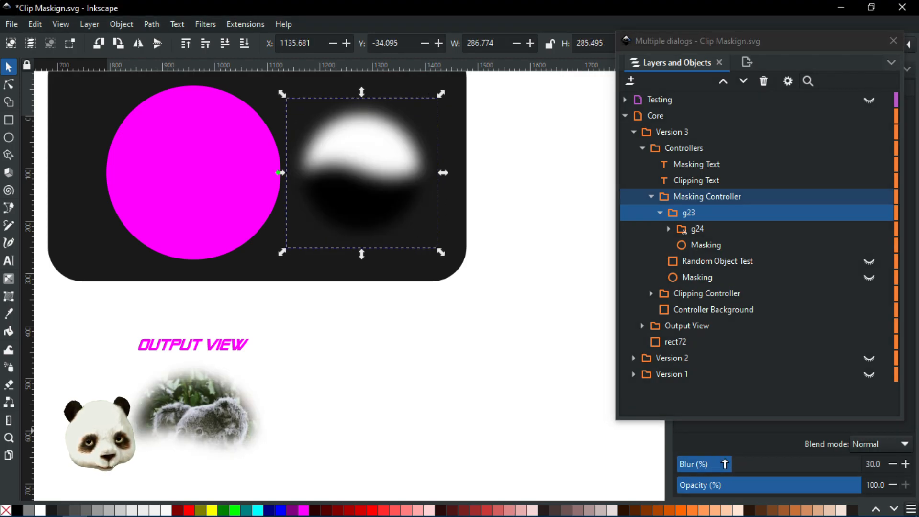
{"action": "left_click", "coordinate": [695, 212]}
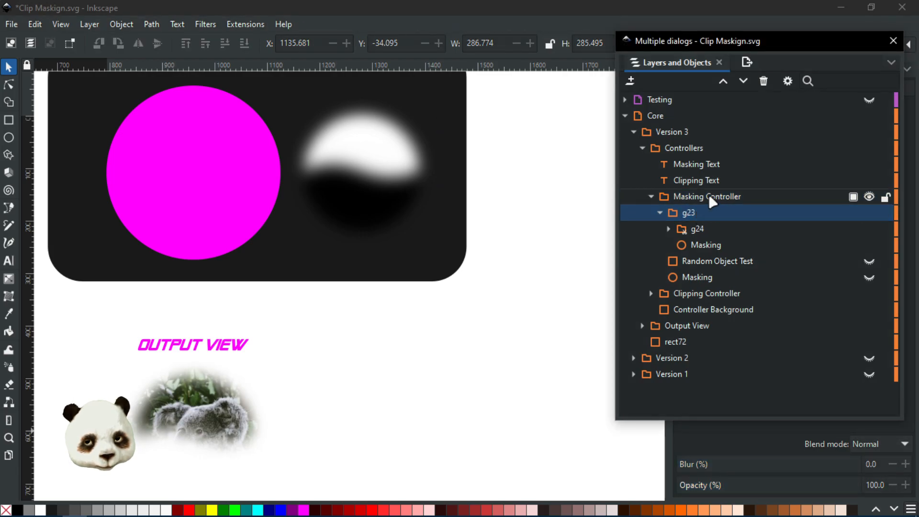
{"action": "left_click", "coordinate": [709, 195]}
{"action": "key", "text": "ctrl+z"}
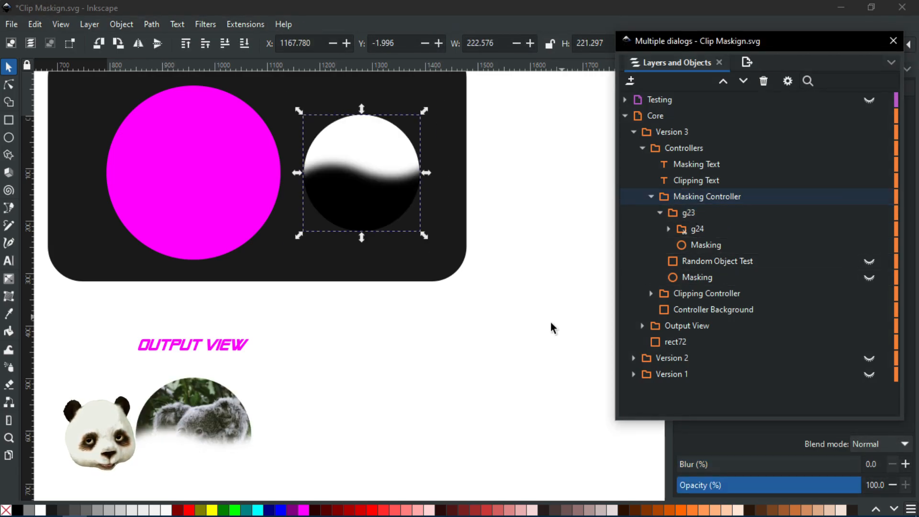
Select the Masking Controller group and set its blur to 30%, trying 40% along the way.
{"action": "left_click", "coordinate": [705, 208]}
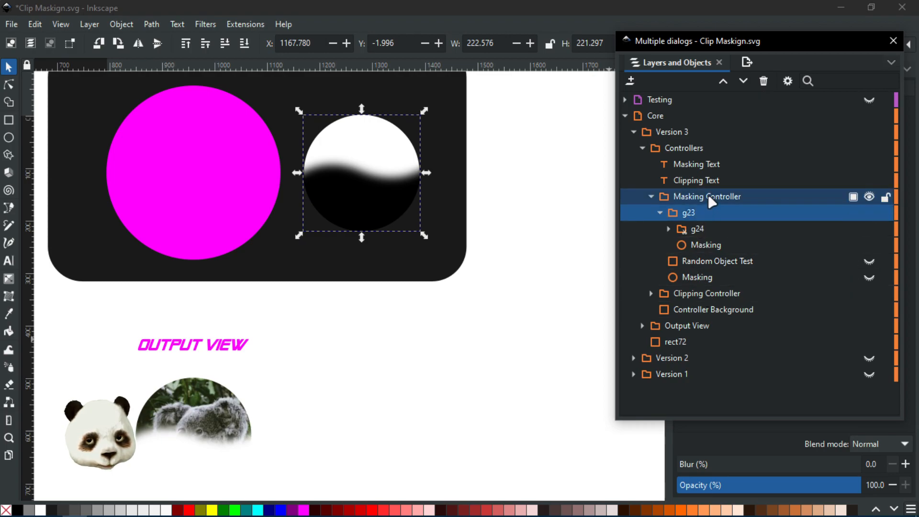
{"action": "left_click", "coordinate": [699, 195]}
{"action": "left_click", "coordinate": [679, 261]}
{"action": "left_click", "coordinate": [684, 196]}
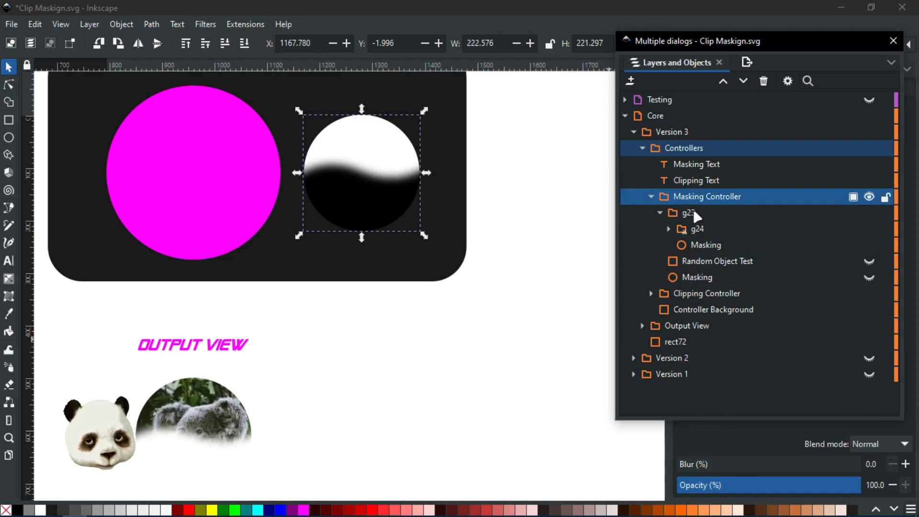
{"action": "left_click", "coordinate": [715, 461]}
{"action": "left_click", "coordinate": [727, 462]}
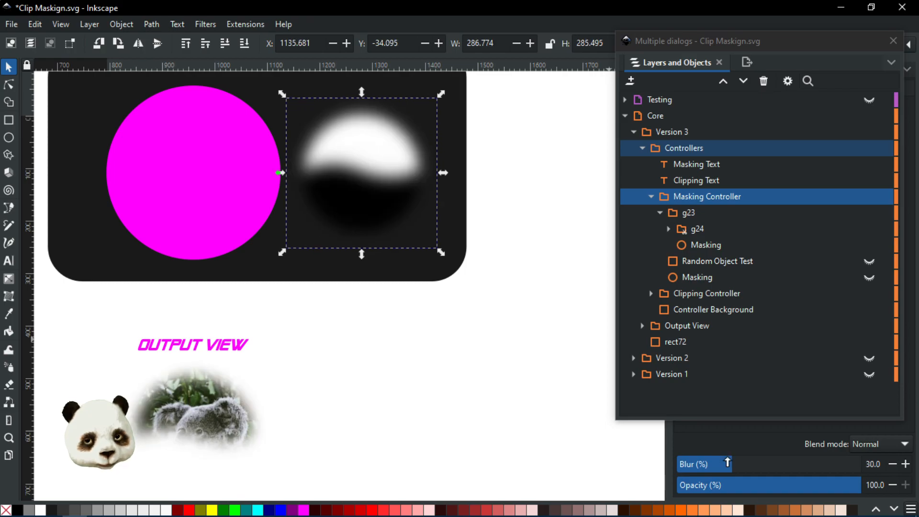
{"action": "left_click", "coordinate": [743, 463]}
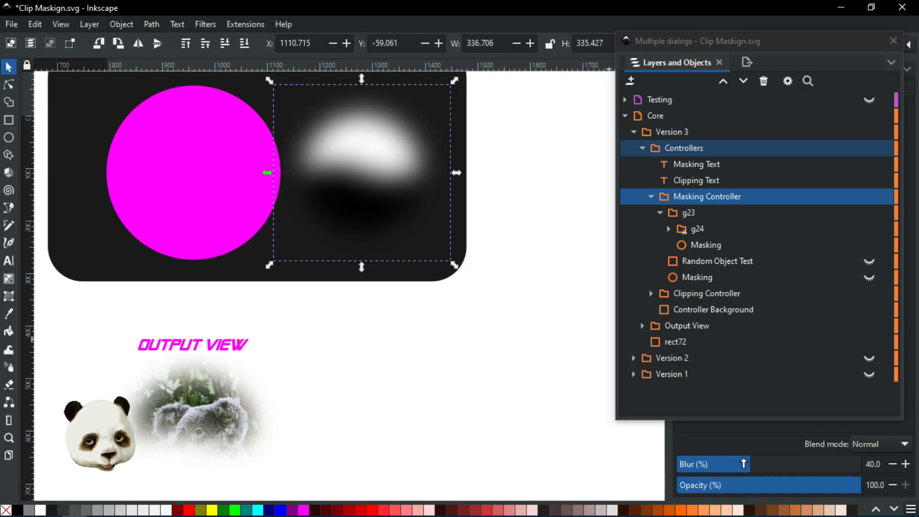
{"action": "left_click", "coordinate": [741, 464]}
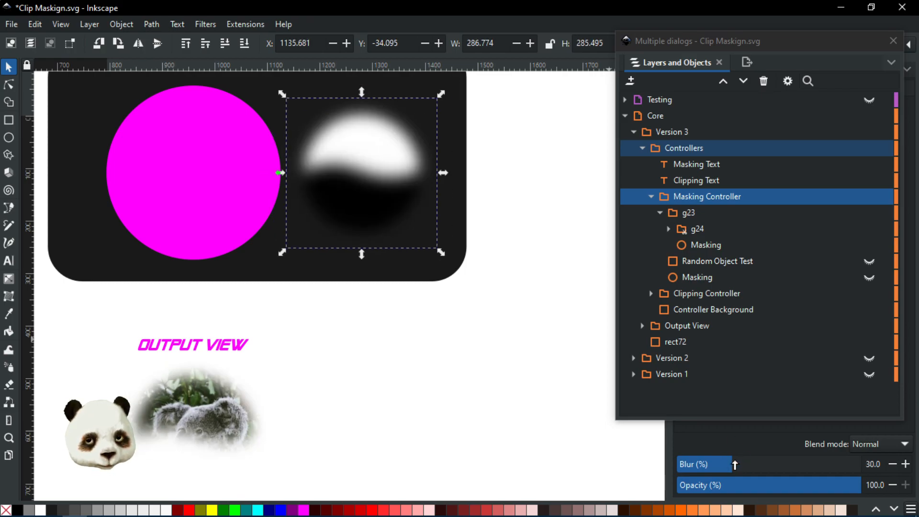
Set the blur of the black shape path23 inside the clipped group g24 to 0%.
{"action": "left_click", "coordinate": [698, 229]}
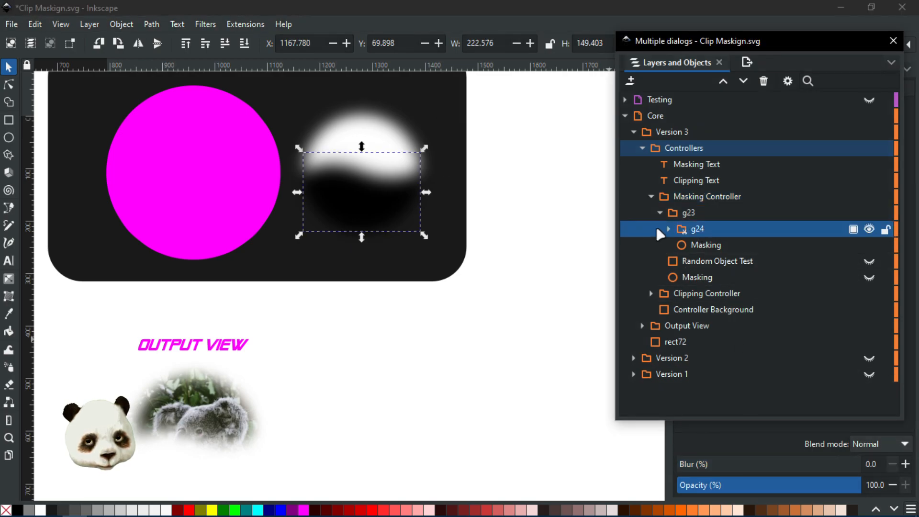
{"action": "left_click", "coordinate": [668, 228]}
{"action": "left_click", "coordinate": [713, 245]}
{"action": "left_click", "coordinate": [722, 464]}
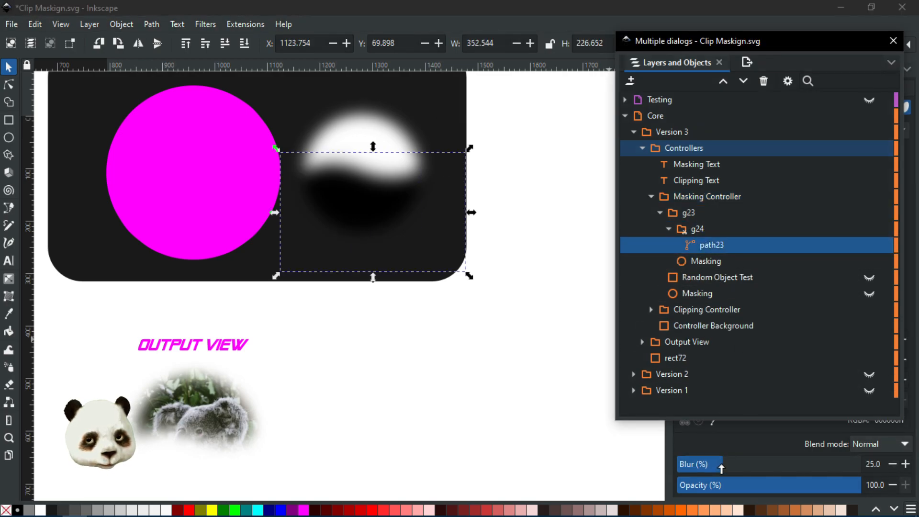
{"action": "left_click_drag", "start_coordinate": [664, 466], "coordinate": [651, 466]}
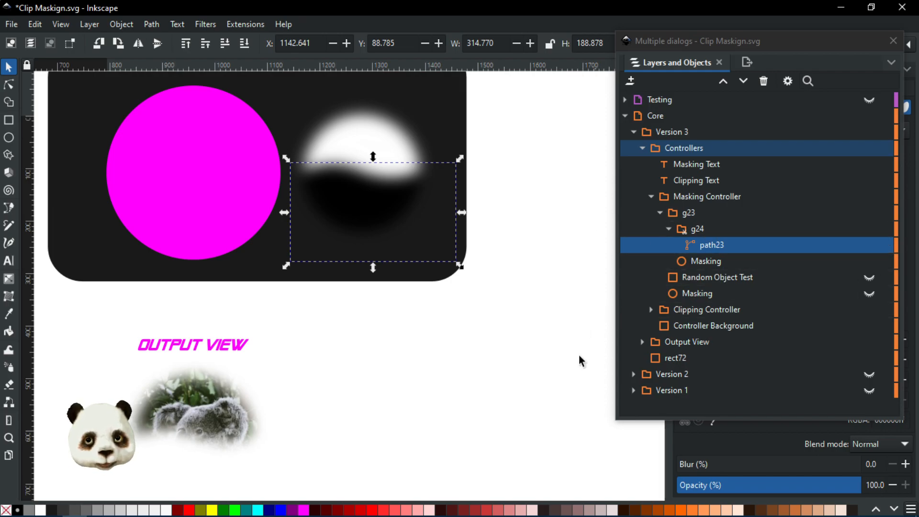
Examine the blurred mask beside the koala output, and select the Output View group to review the Version 3 structure.
{"action": "scroll", "coordinate": [427, 343], "scroll_direction": "down", "scroll_amount": 1}
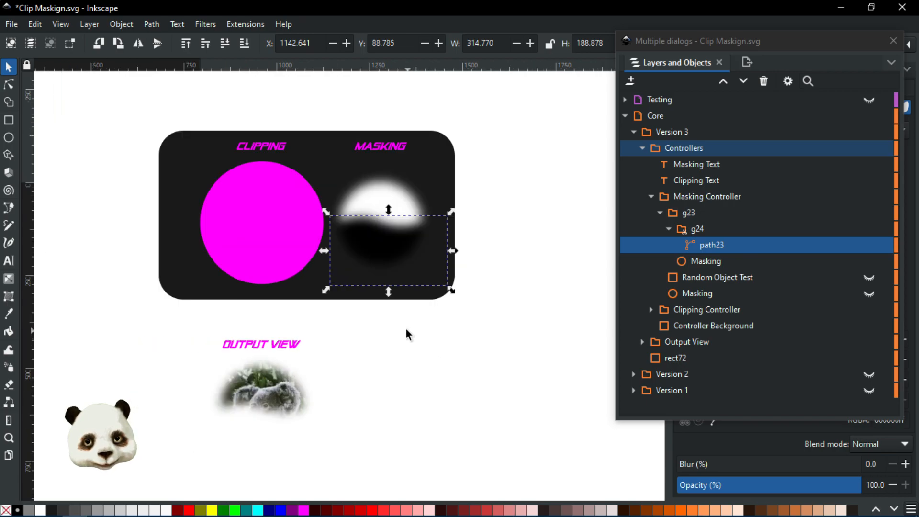
{"action": "scroll", "coordinate": [267, 263], "scroll_direction": "up", "scroll_amount": 1}
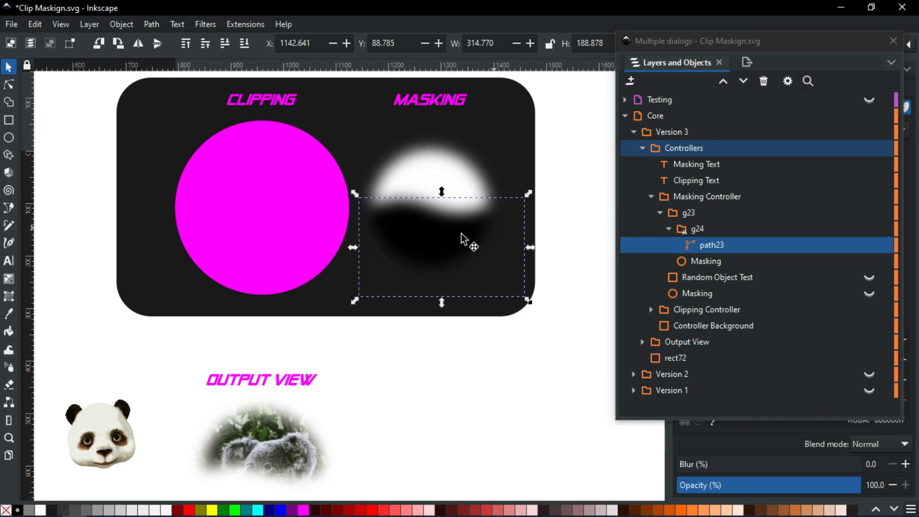
{"action": "scroll", "coordinate": [474, 268], "scroll_direction": "down", "scroll_amount": 2}
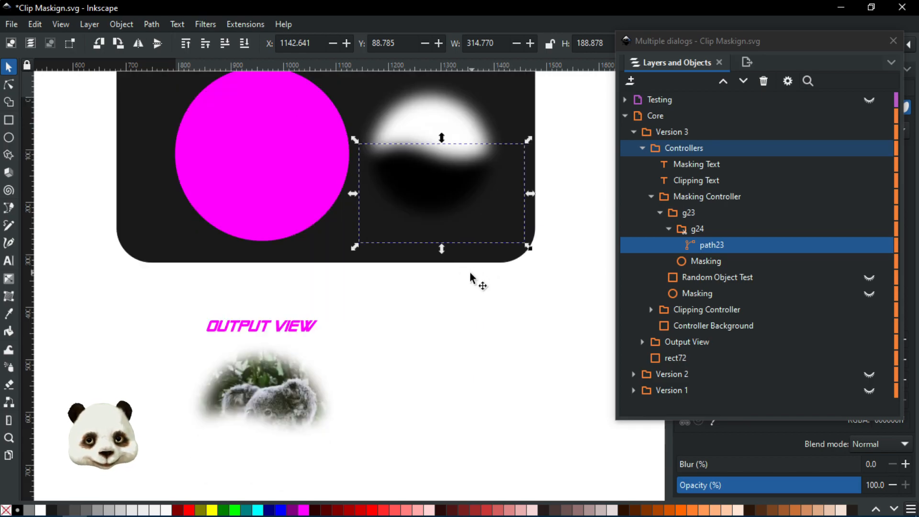
{"action": "scroll", "coordinate": [469, 271], "scroll_direction": "down", "scroll_amount": 1}
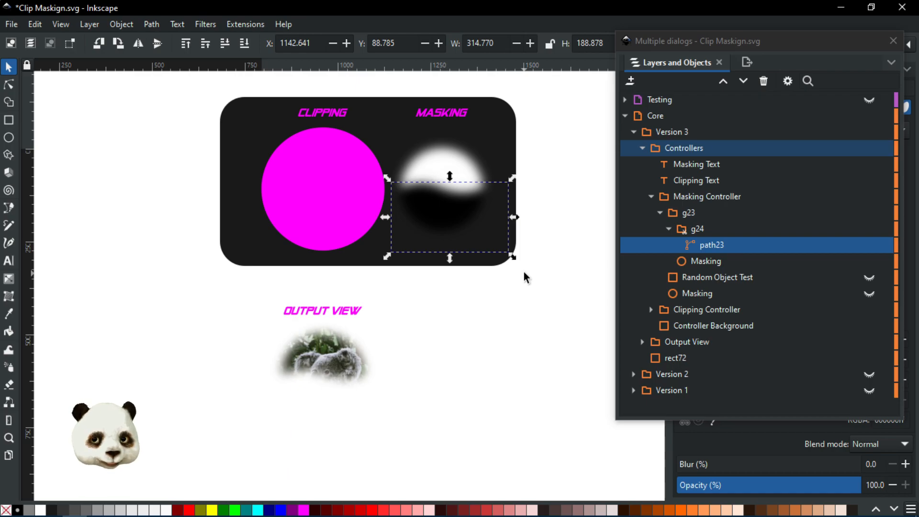
{"action": "left_click", "coordinate": [641, 147]}
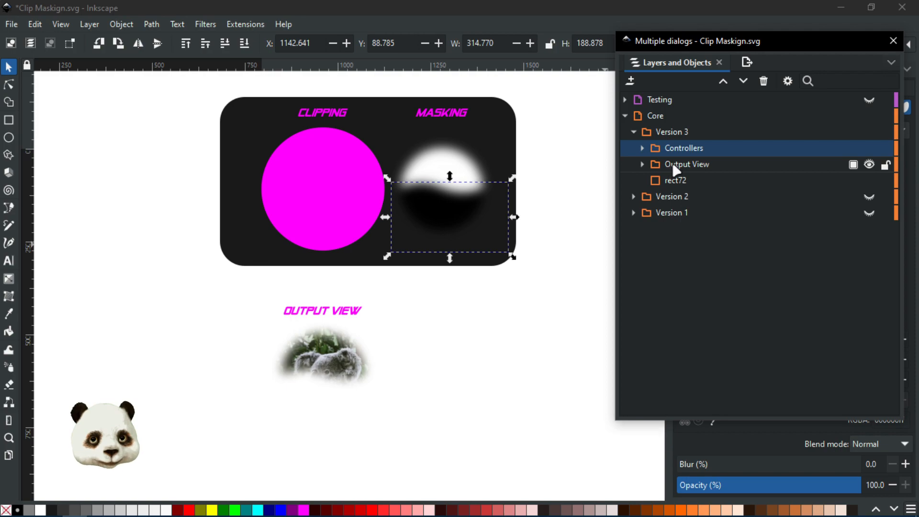
{"action": "left_click", "coordinate": [672, 165]}
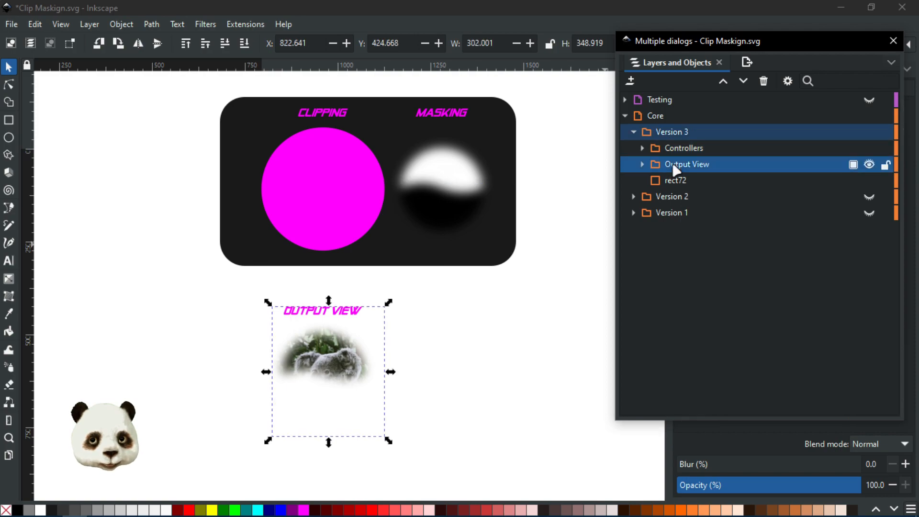
{"action": "left_click", "coordinate": [641, 147]}
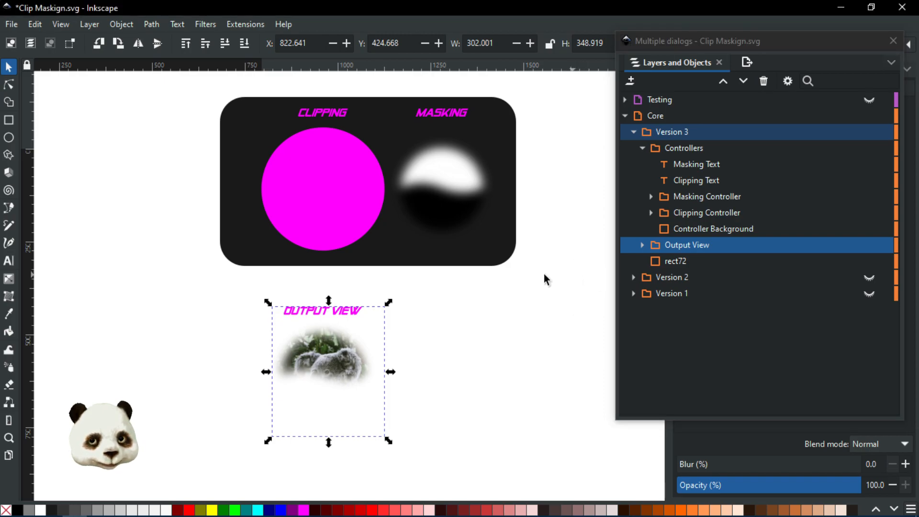
Move the floating layers dialog out of the way and release the mask from the orange-and-white faded circle.
{"action": "scroll", "coordinate": [537, 275], "scroll_direction": "right", "scroll_amount": 2}
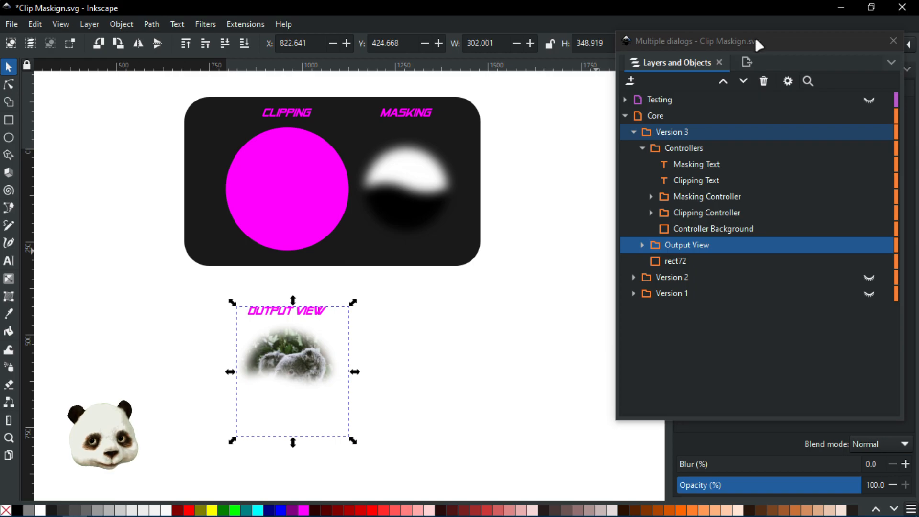
{"action": "left_click_drag", "start_coordinate": [755, 40], "coordinate": [918, 41]}
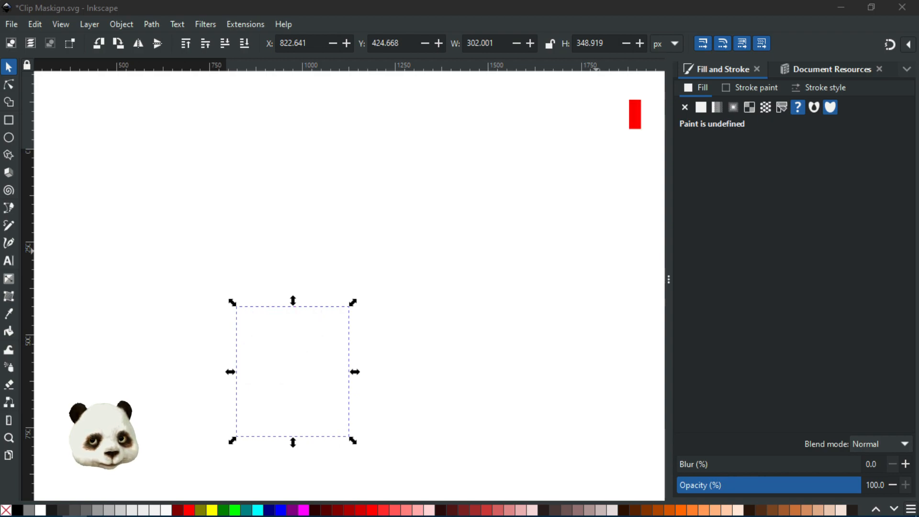
{"action": "scroll", "coordinate": [435, 225], "scroll_direction": "down", "scroll_amount": 3, "text": "ctrl"}
{"action": "scroll", "coordinate": [385, 221], "scroll_direction": "right", "scroll_amount": 8}
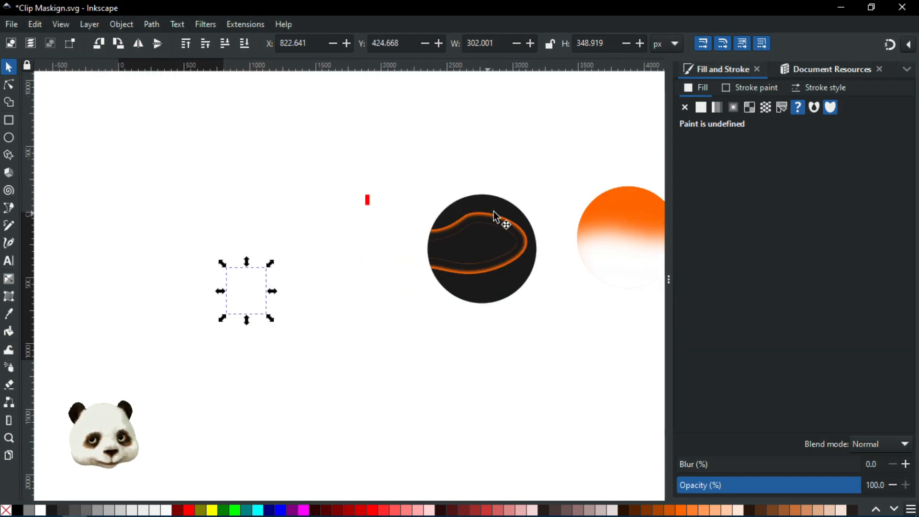
{"action": "scroll", "coordinate": [390, 213], "scroll_direction": "right", "scroll_amount": 4}
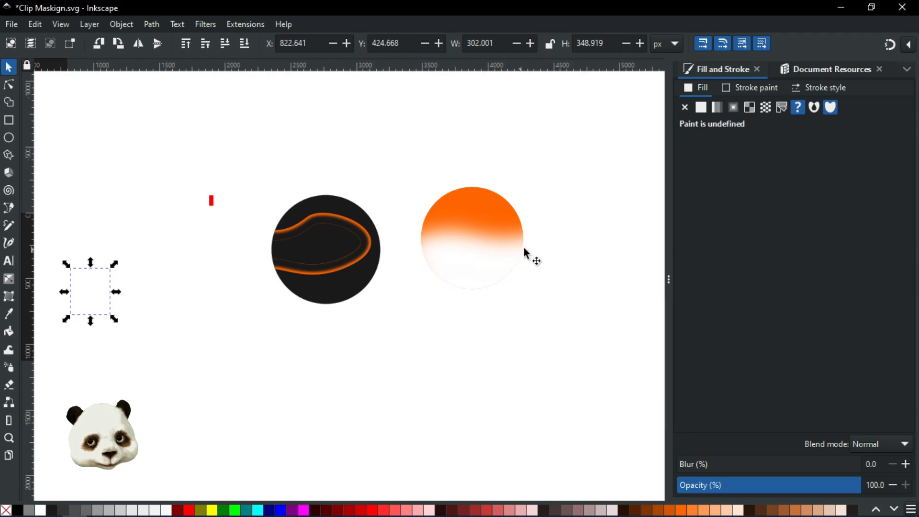
{"action": "scroll", "coordinate": [538, 237], "scroll_direction": "up", "scroll_amount": 3, "text": "ctrl"}
{"action": "scroll", "coordinate": [493, 239], "scroll_direction": "down", "scroll_amount": 2, "text": "ctrl"}
{"action": "scroll", "coordinate": [493, 220], "scroll_direction": "up", "scroll_amount": 1, "text": "ctrl"}
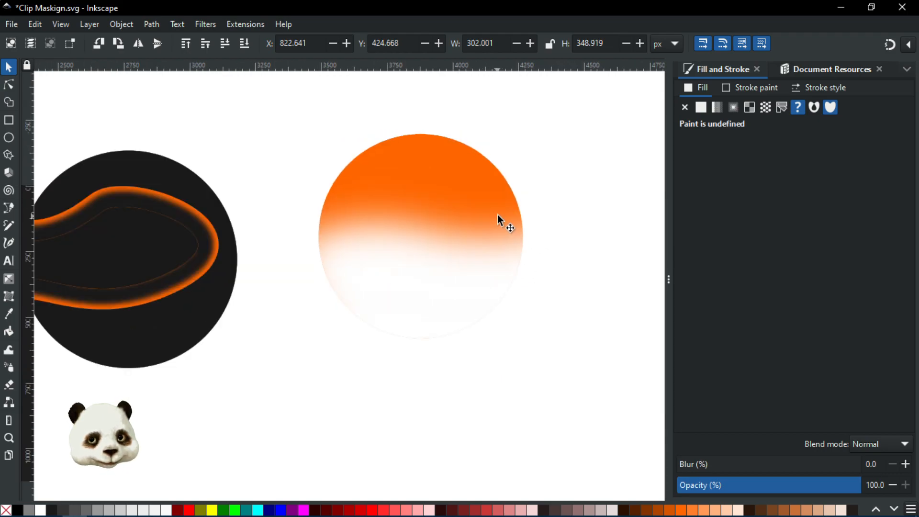
{"action": "scroll", "coordinate": [498, 215], "scroll_direction": "up", "scroll_amount": 2}
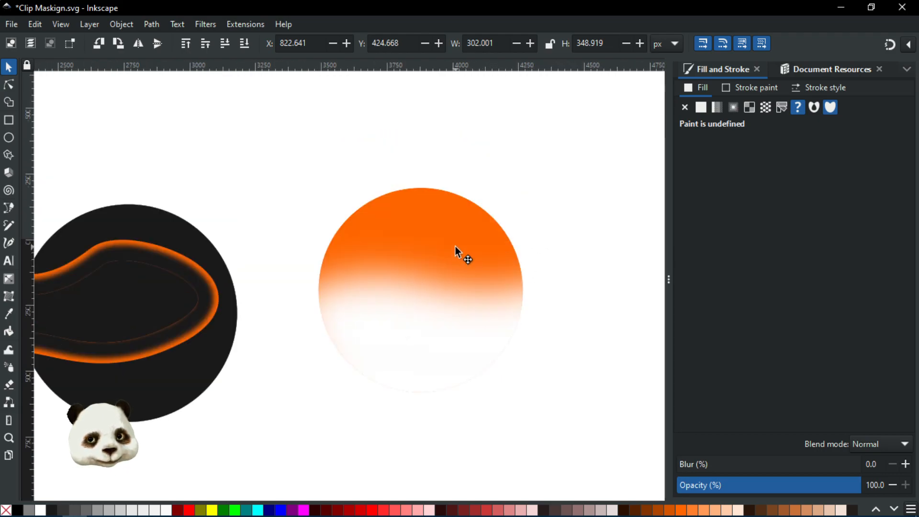
{"action": "left_click", "coordinate": [456, 246]}
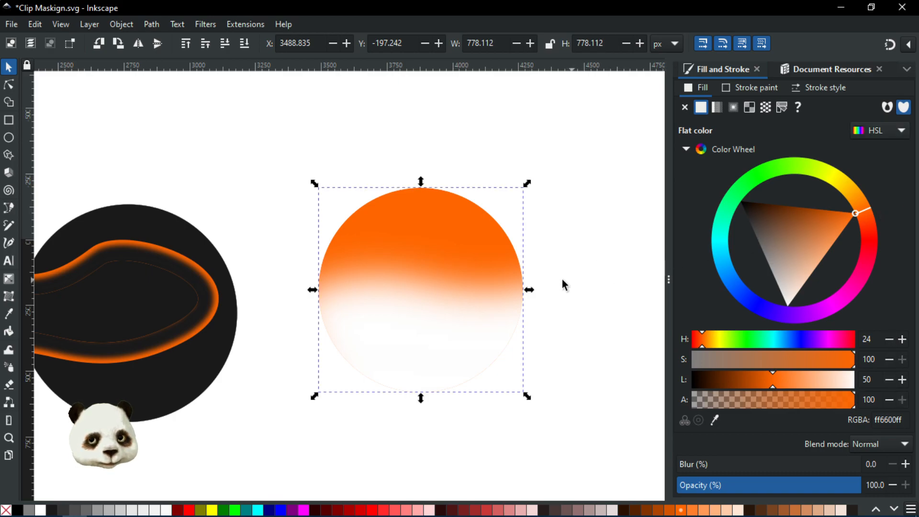
{"action": "right_click", "coordinate": [484, 276]}
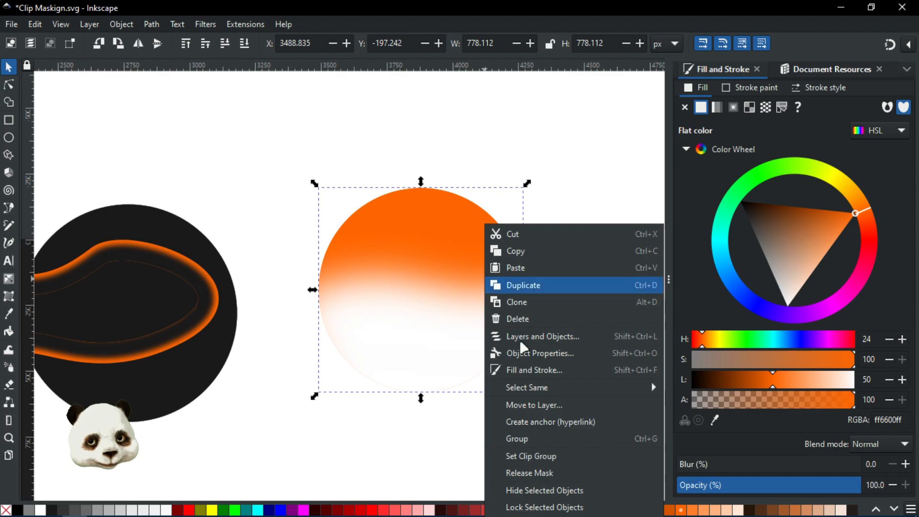
{"action": "left_click", "coordinate": [551, 472]}
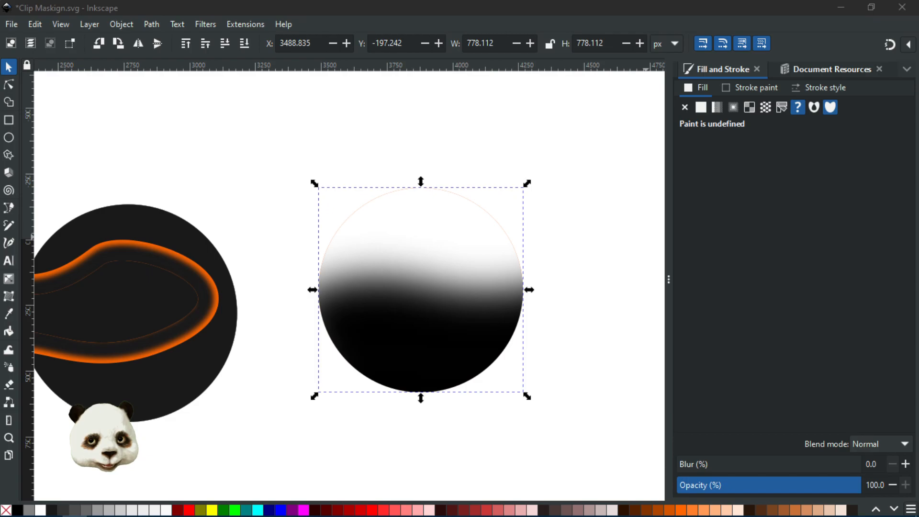
Enlarge the orange circle to about 1372 px wide and fill a same-sized circle behind it with dark grey 1a1a1a.
{"action": "left_click_drag", "start_coordinate": [526, 189], "coordinate": [644, 116]}
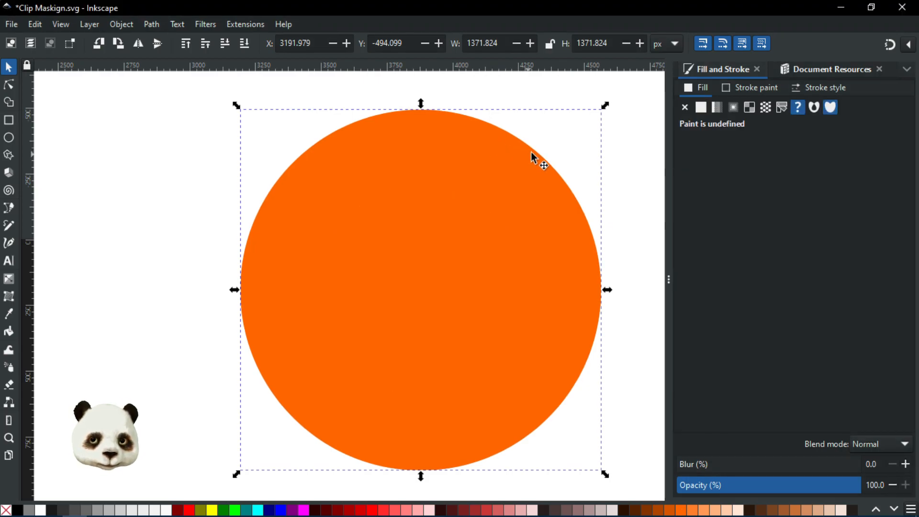
{"action": "left_click", "coordinate": [51, 511]}
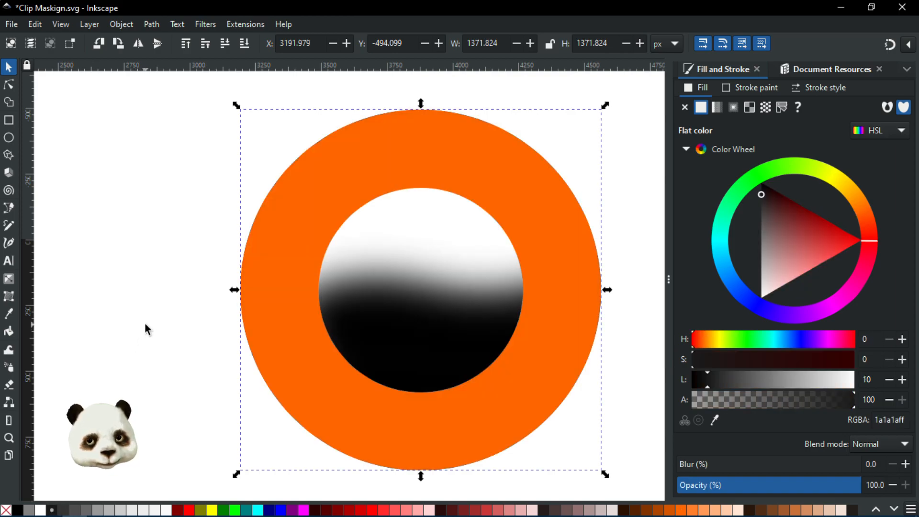
{"action": "scroll", "coordinate": [414, 252], "scroll_direction": "right", "scroll_amount": 2}
{"action": "scroll", "coordinate": [413, 252], "scroll_direction": "right", "scroll_amount": 2}
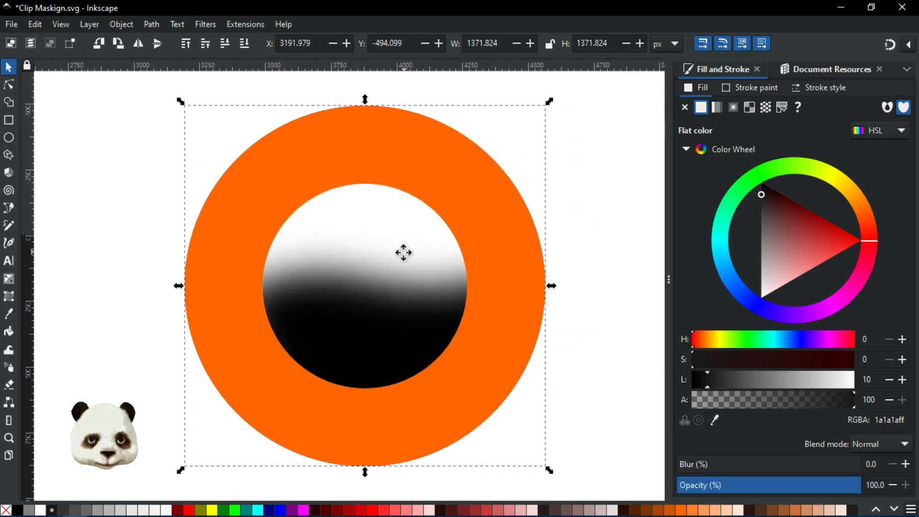
{"action": "left_click", "coordinate": [569, 216]}
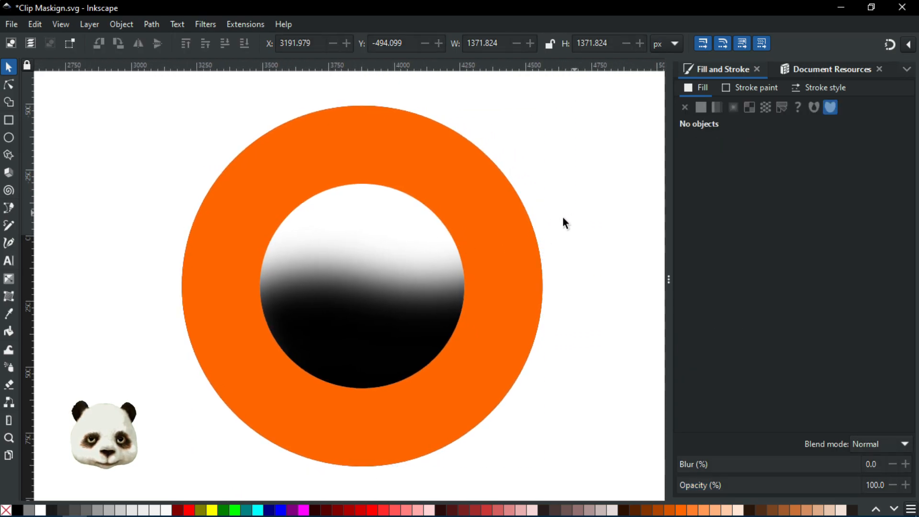
Examine how the gradient mask group g18 and the orange circle's group g26 are nested in the Testing layer.
{"action": "left_click", "coordinate": [419, 246]}
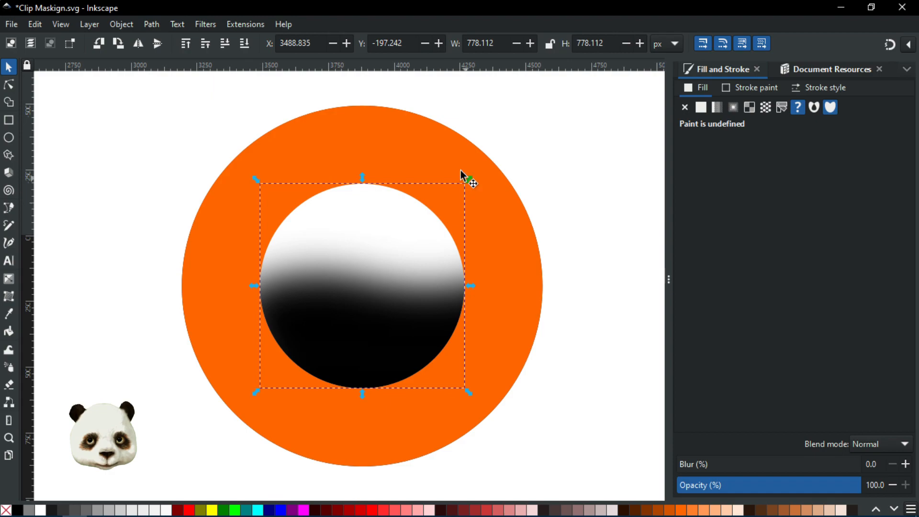
{"action": "left_click", "coordinate": [441, 164], "text": "shift"}
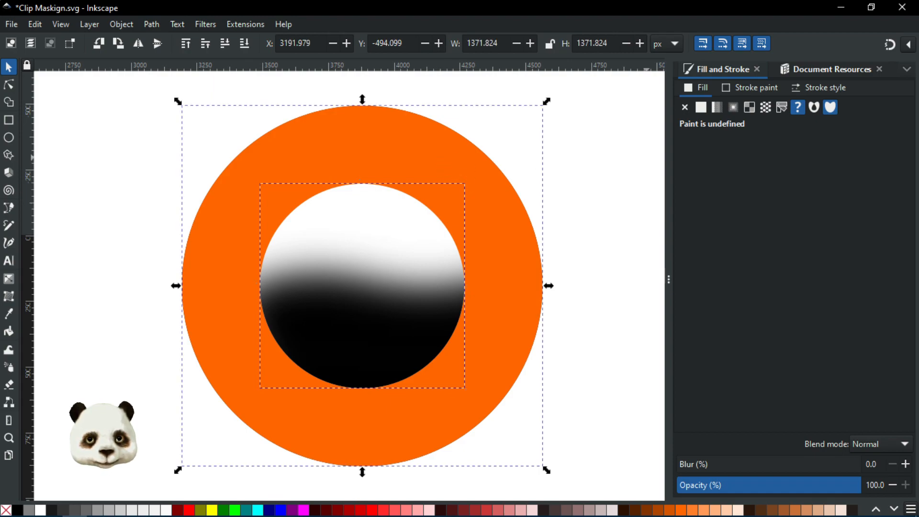
{"action": "key", "text": "ctrl+shift+l"}
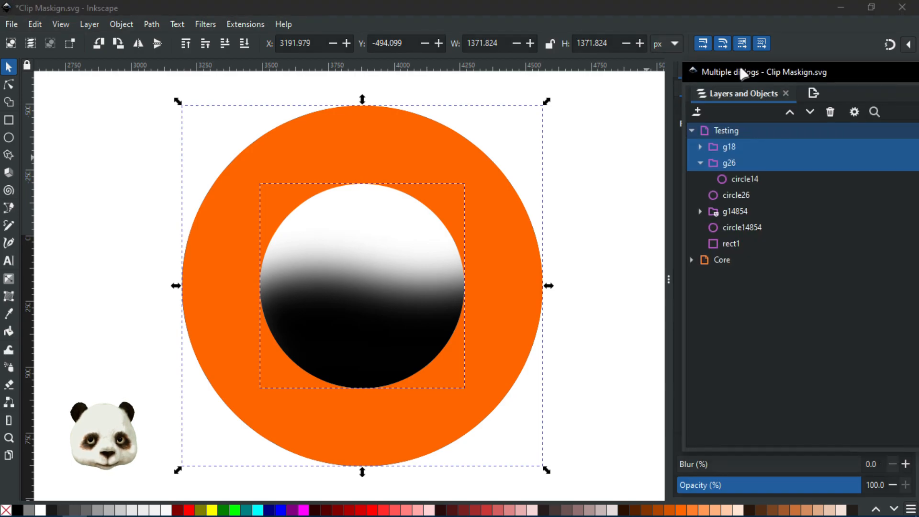
{"action": "left_click", "coordinate": [736, 178]}
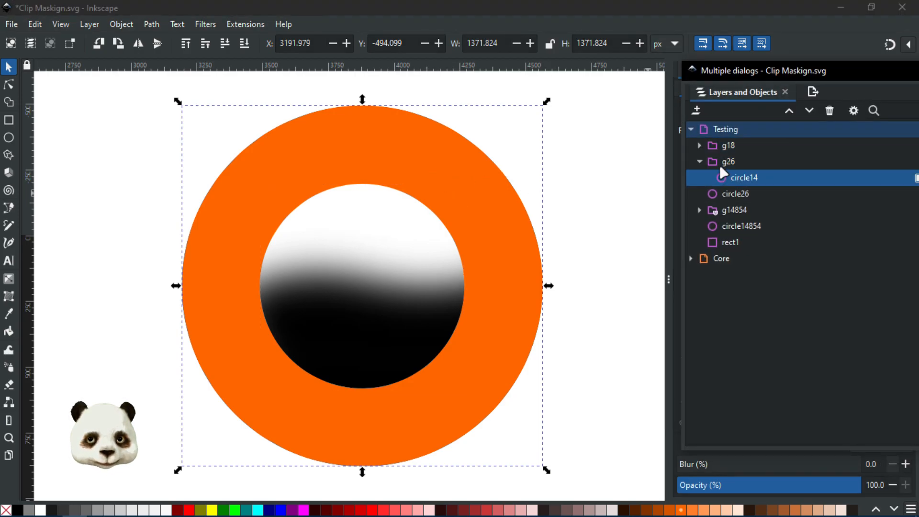
{"action": "left_click", "coordinate": [699, 162]}
{"action": "left_click", "coordinate": [699, 144]}
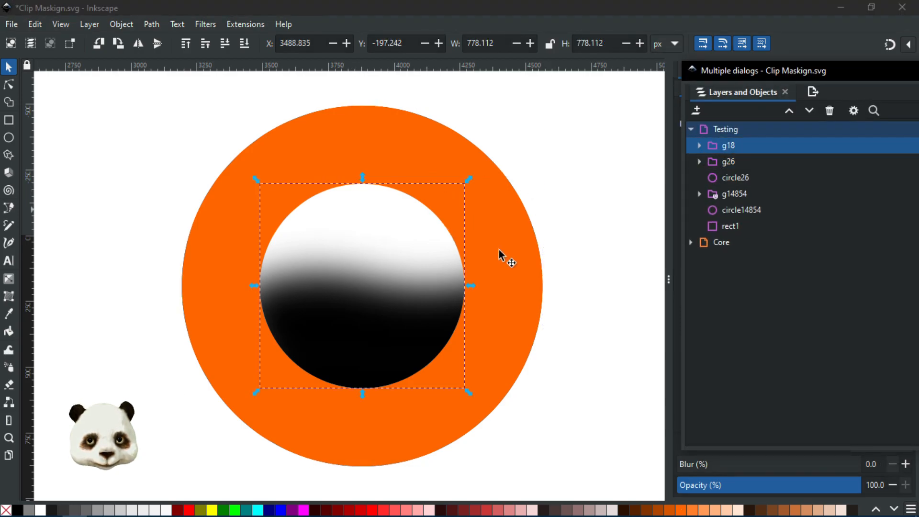
{"action": "left_click", "coordinate": [700, 145]}
{"action": "left_click", "coordinate": [736, 174]}
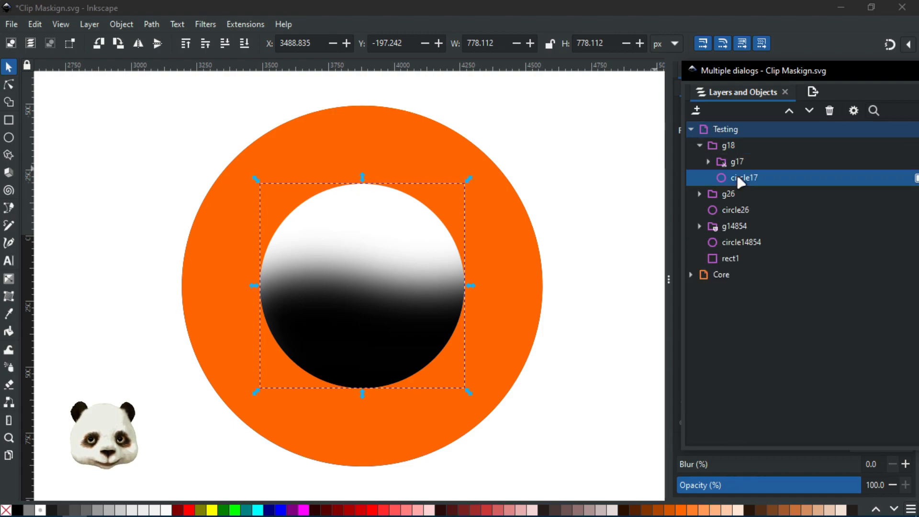
{"action": "left_click", "coordinate": [690, 162]}
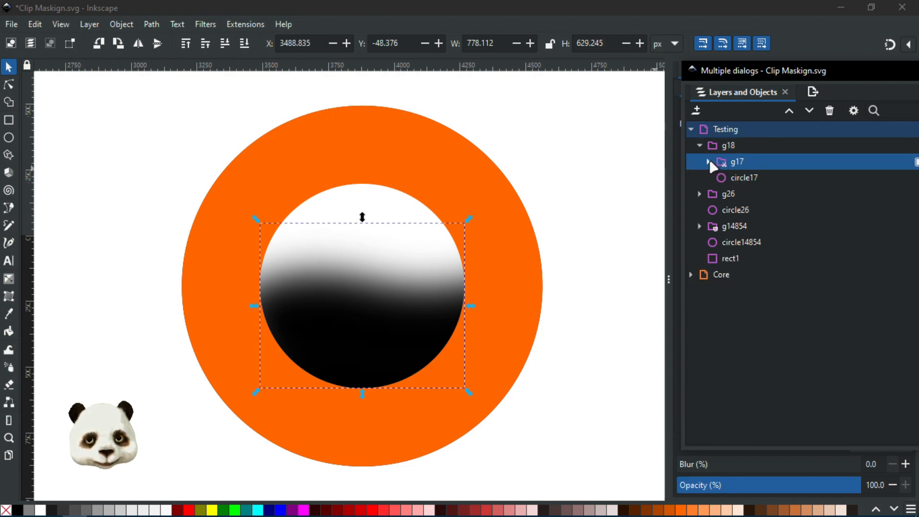
{"action": "left_click", "coordinate": [709, 162]}
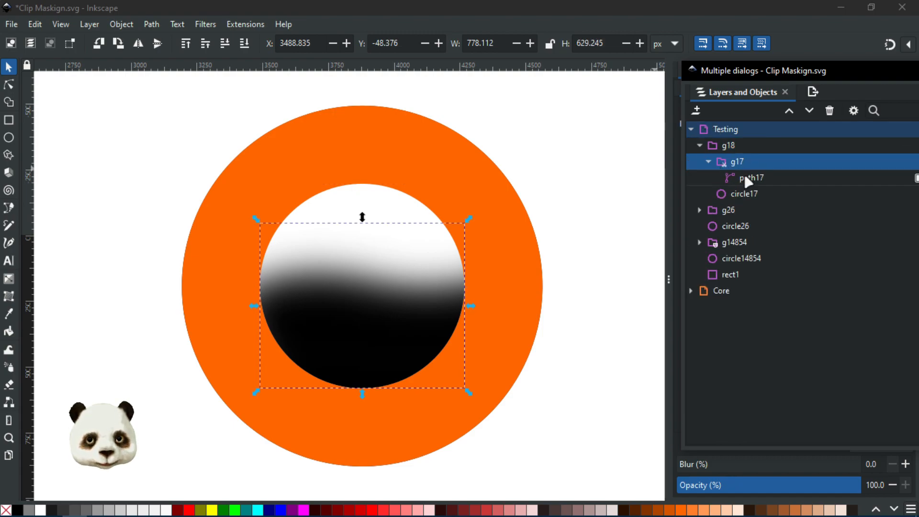
{"action": "left_click", "coordinate": [700, 144]}
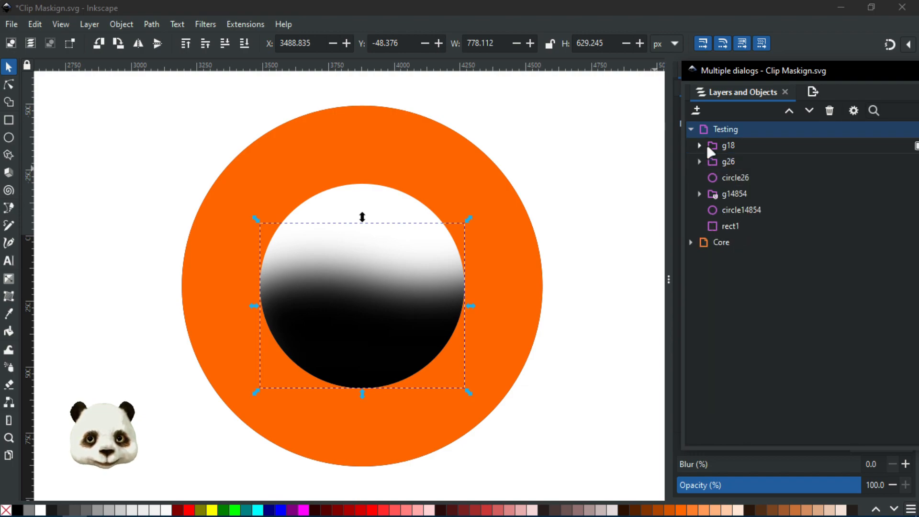
Mask the orange circle's group g26 with the black-and-white group g18.
{"action": "left_click", "coordinate": [734, 148]}
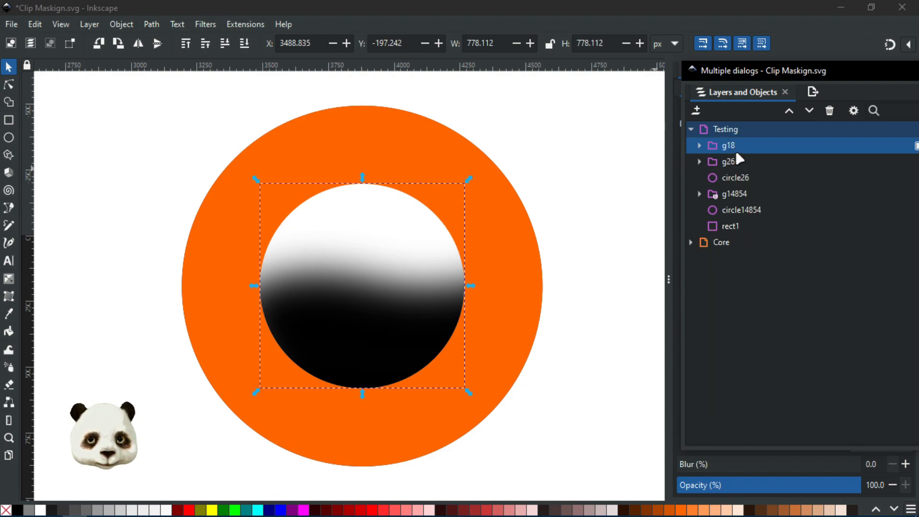
{"action": "left_click", "coordinate": [731, 162], "text": "shift"}
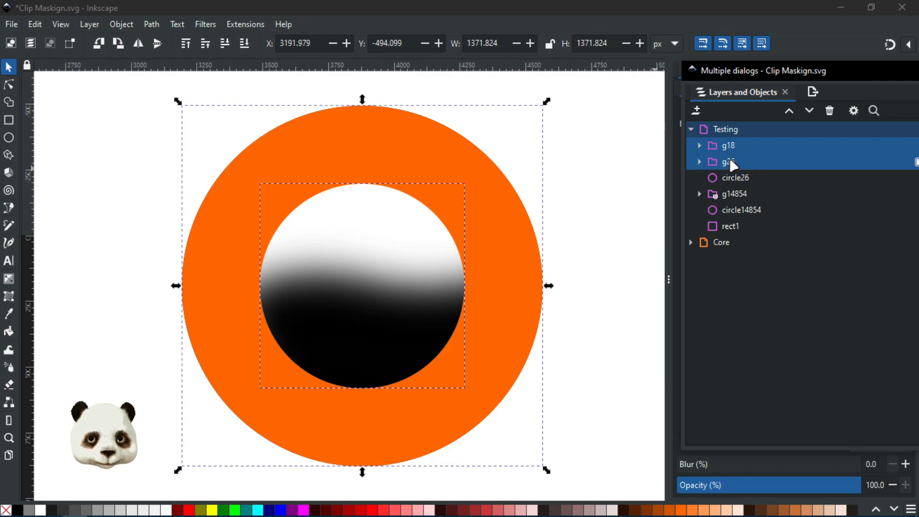
{"action": "right_click", "coordinate": [731, 161]}
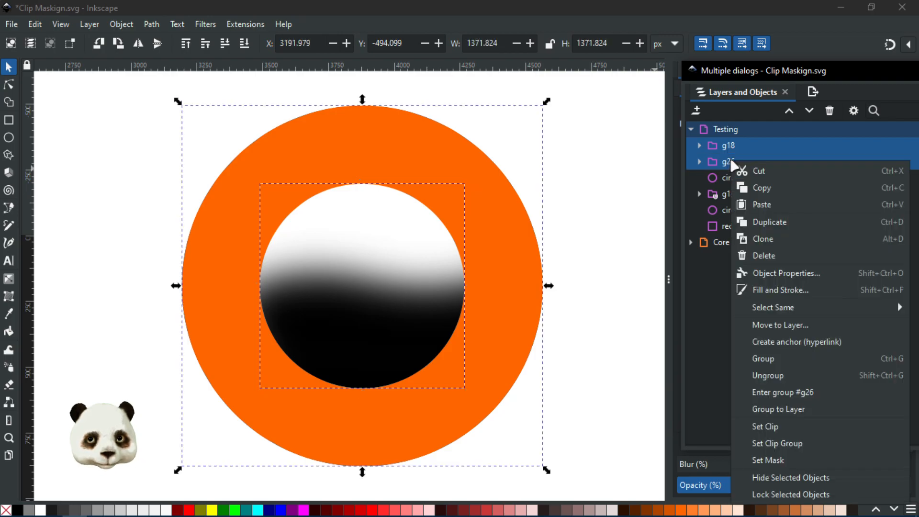
{"action": "left_click", "coordinate": [778, 463]}
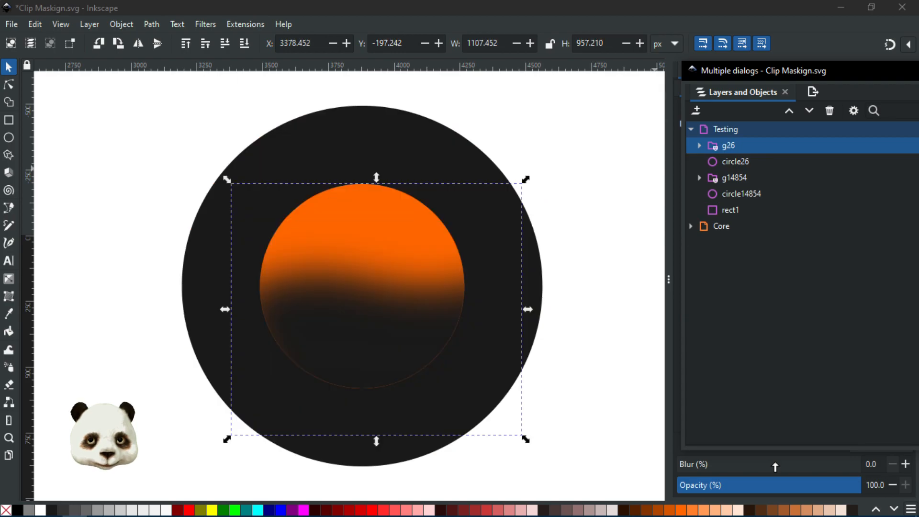
Inspect the masked group g26 and the circle inside it, and undo the mask.
{"action": "left_click", "coordinate": [699, 145]}
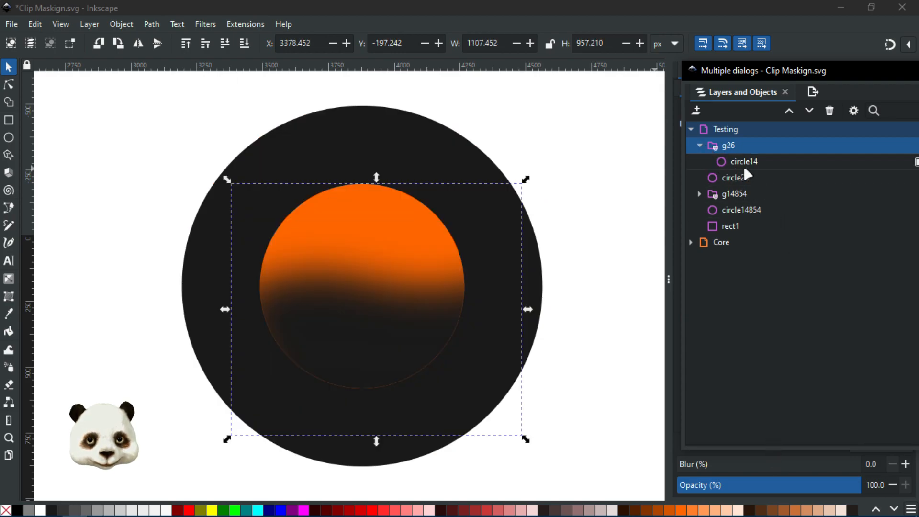
{"action": "left_click", "coordinate": [735, 178]}
{"action": "left_click", "coordinate": [728, 162]}
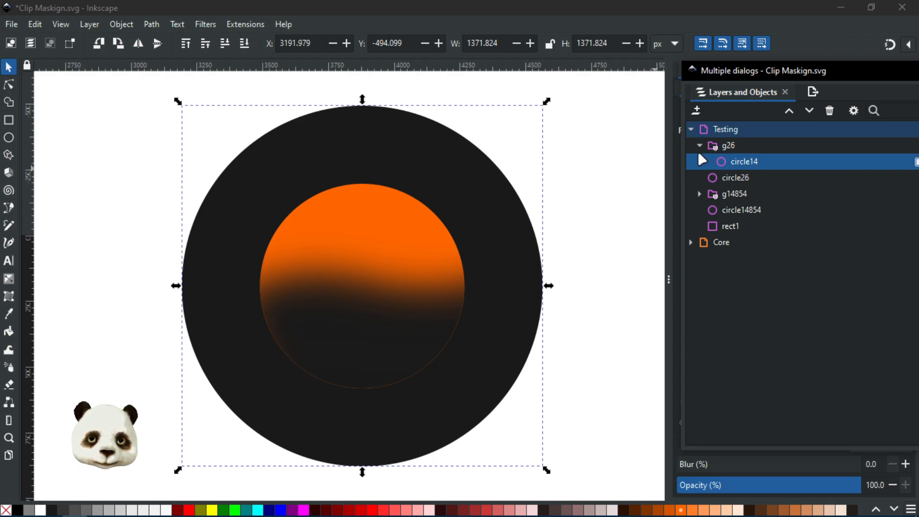
{"action": "left_click", "coordinate": [723, 146]}
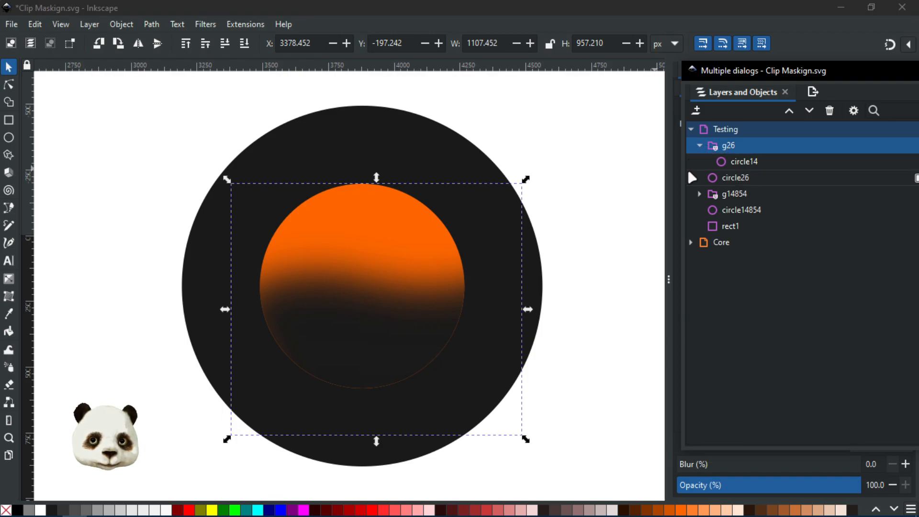
{"action": "key", "text": "ctrl+z"}
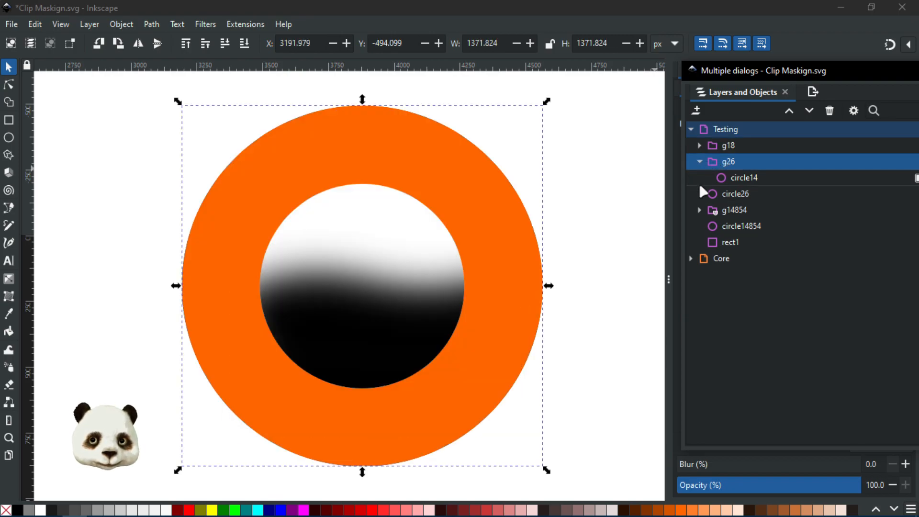
Select the black-and-white group g18, check its contents, and create a clone of it.
{"action": "left_click", "coordinate": [740, 149]}
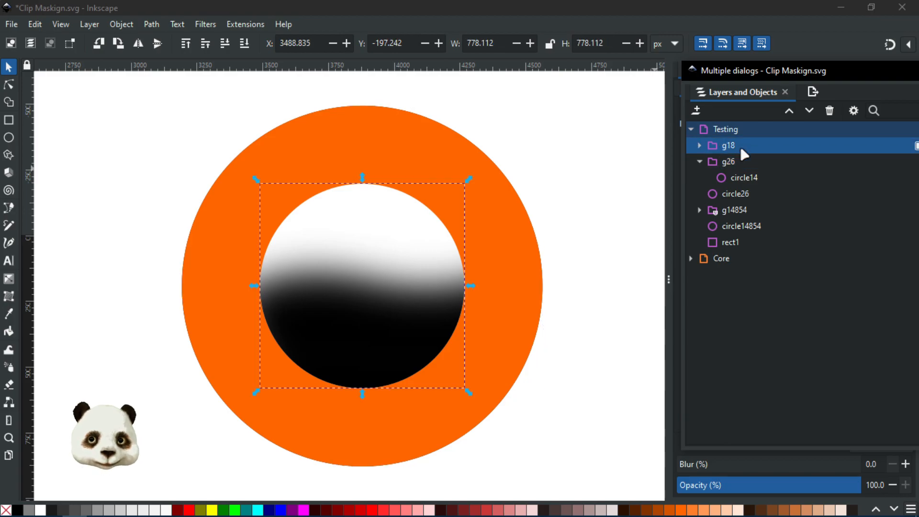
{"action": "left_click", "coordinate": [700, 146]}
{"action": "left_click", "coordinate": [700, 146]}
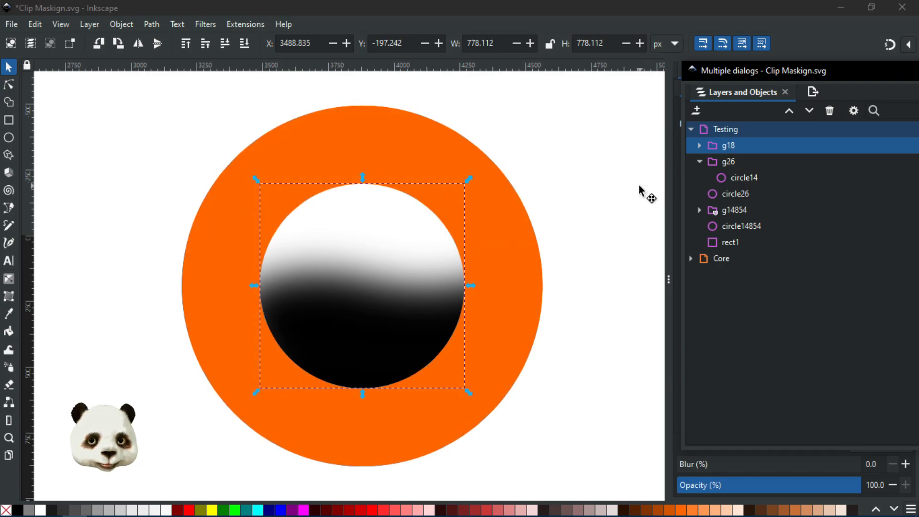
{"action": "key", "text": "alt+d"}
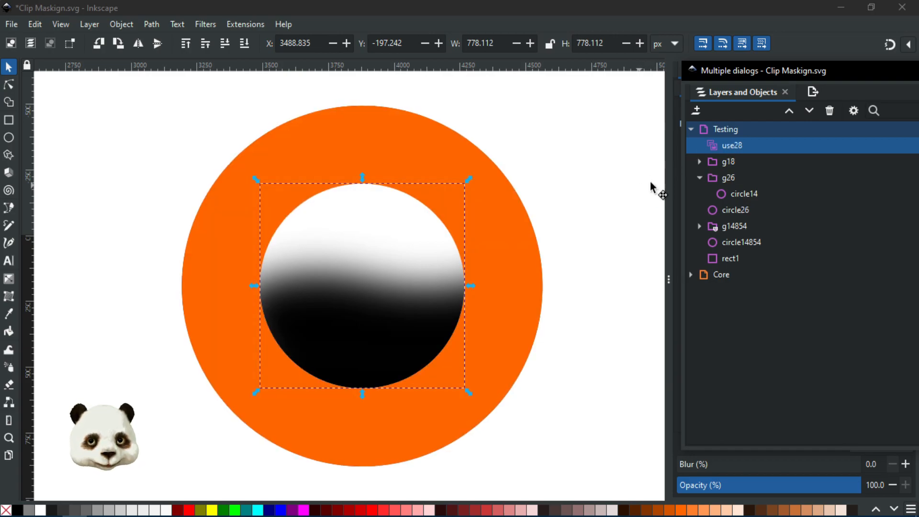
Try moving the original group g18 to test its link with the clone, and reselect the clone.
{"action": "left_click", "coordinate": [737, 165]}
{"action": "left_click_drag", "start_coordinate": [406, 278], "coordinate": [253, 282]}
{"action": "left_click_drag", "start_coordinate": [327, 309], "coordinate": [268, 306]}
{"action": "left_click_drag", "start_coordinate": [424, 311], "coordinate": [326, 332]}
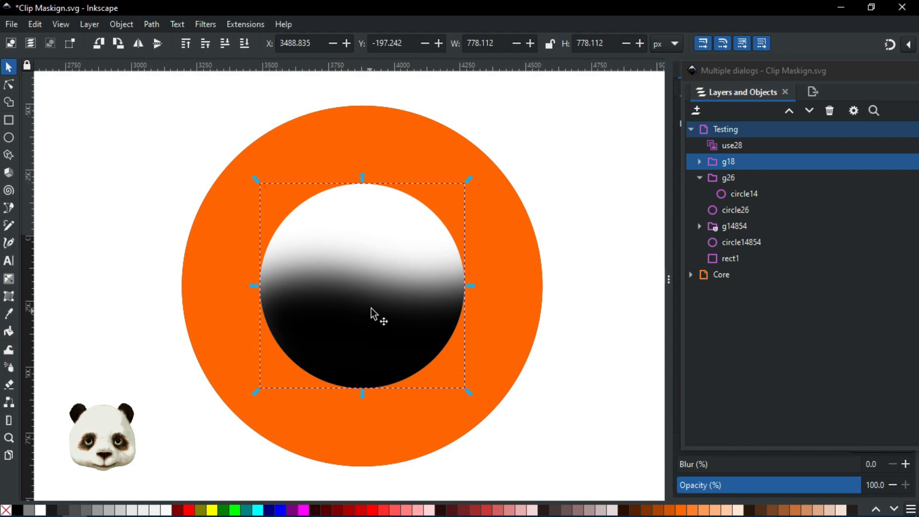
{"action": "left_click", "coordinate": [392, 307], "text": "alt"}
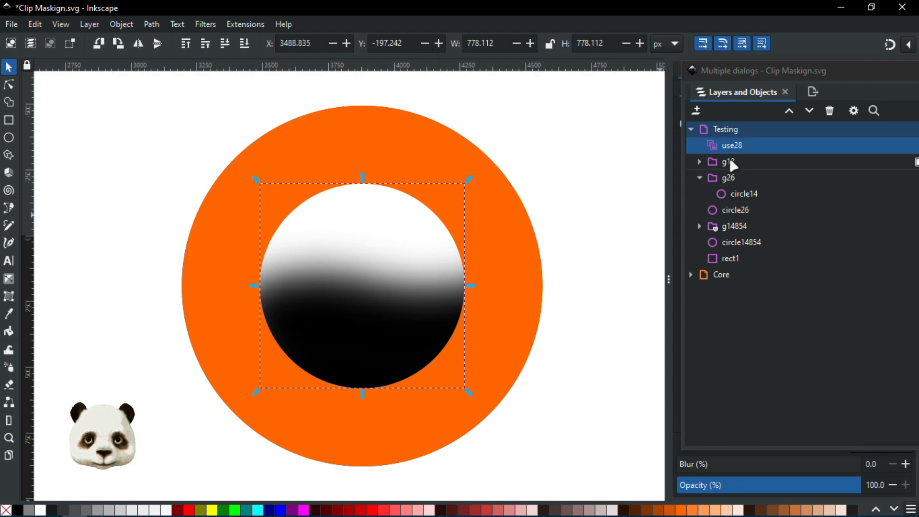
Check the contents of the original group g18, including its clipped subgroup g17, and reselect the whole group.
{"action": "left_click", "coordinate": [896, 160]}
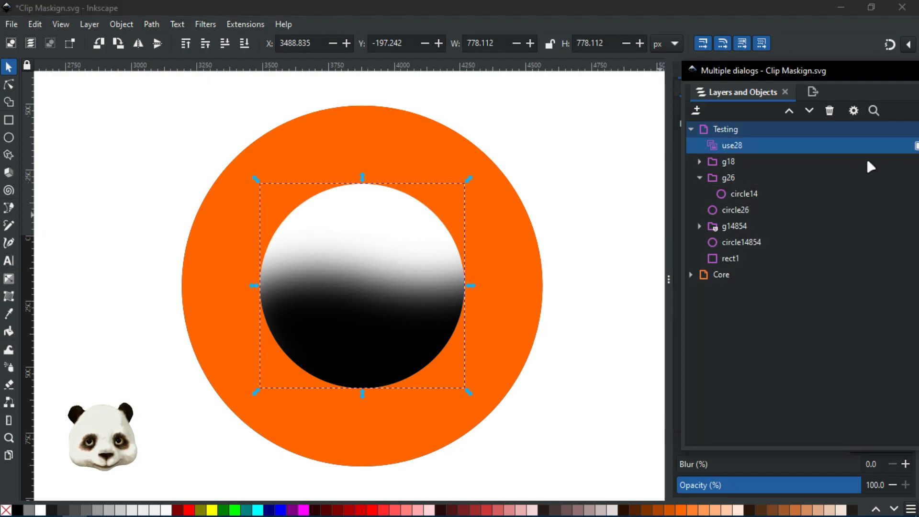
{"action": "left_click", "coordinate": [762, 163]}
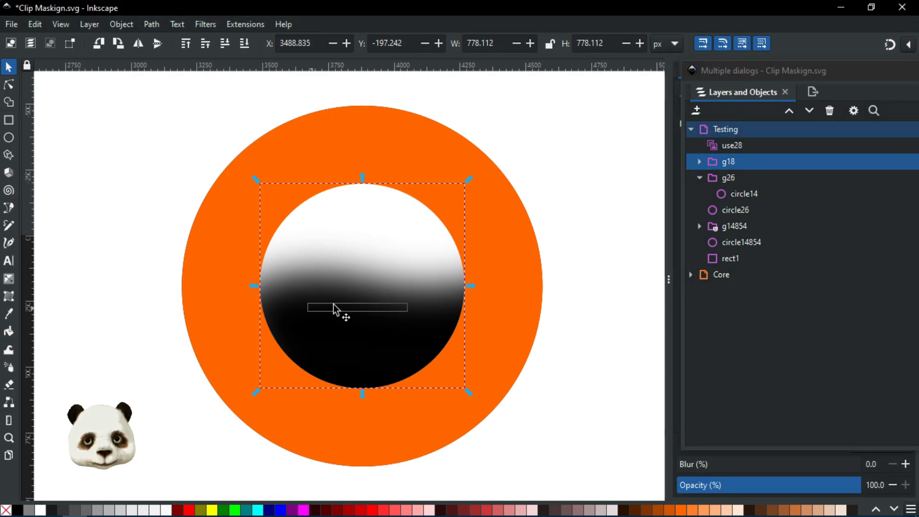
{"action": "left_click", "coordinate": [693, 159]}
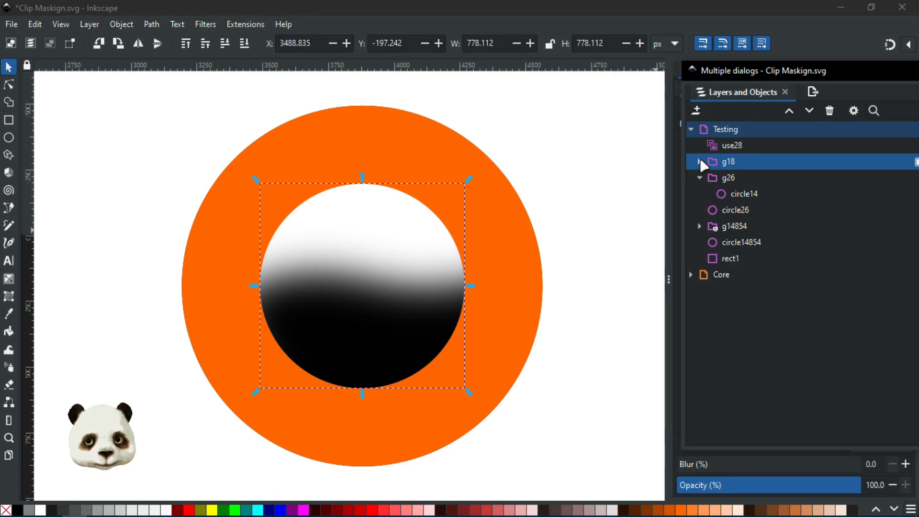
{"action": "left_click", "coordinate": [699, 161]}
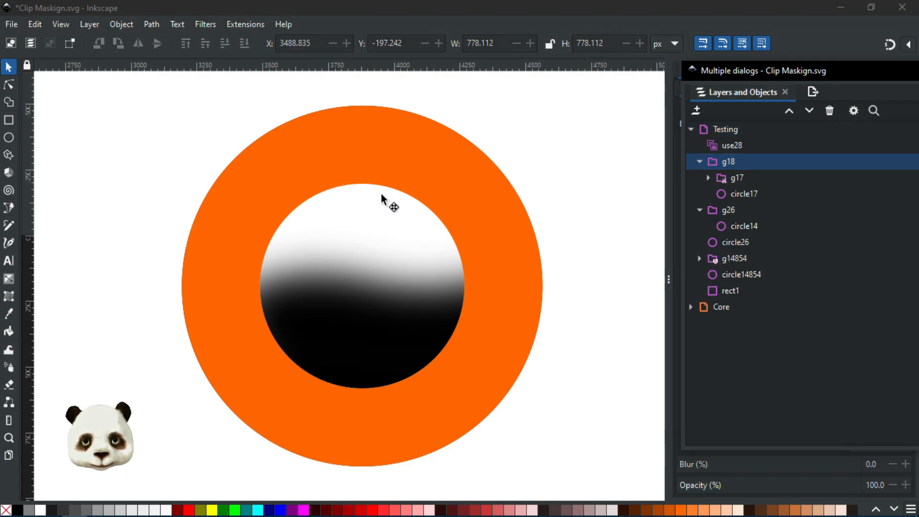
{"action": "left_click", "coordinate": [745, 180]}
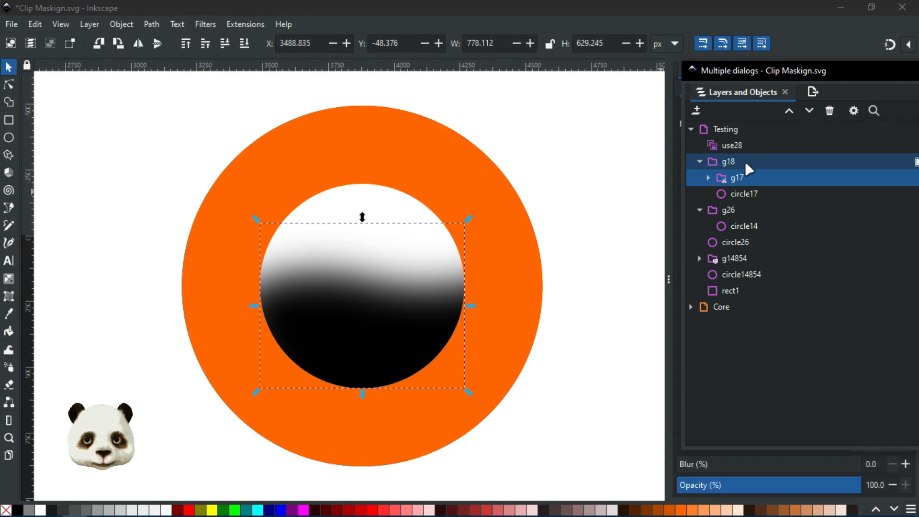
{"action": "left_click", "coordinate": [745, 163]}
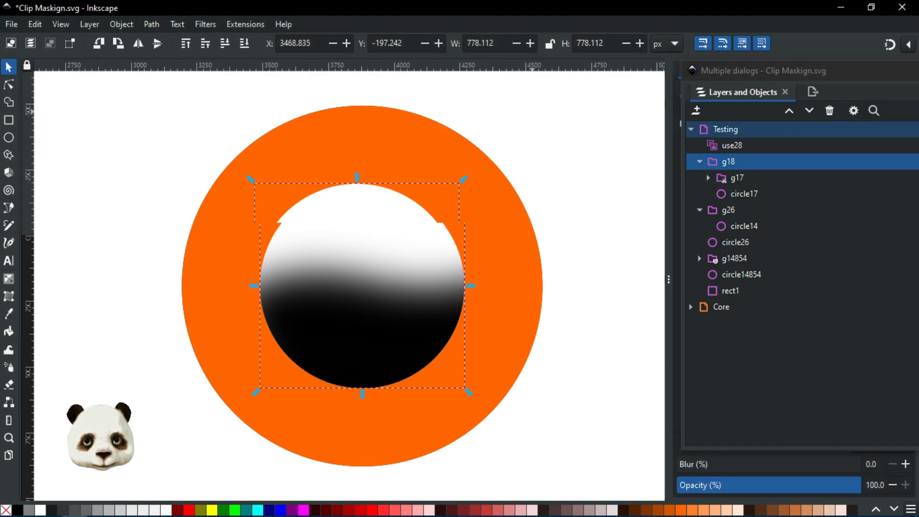
Move the original group g18 clear of the orange circle's left side, to an X position of about 2209 px.
{"action": "key", "text": "shift+Left"}
{"action": "key", "text": "shift+Left"}
{"action": "key", "text": "shift+Left"}
{"action": "key", "text": "shift+Left"}
{"action": "key", "text": "shift+Left"}
{"action": "key", "text": "shift+Left"}
{"action": "key", "text": "shift+Left"}
{"action": "key", "text": "shift+Left"}
{"action": "key", "text": "shift+Left"}
{"action": "key", "text": "shift+Left"}
{"action": "key", "text": "shift+Left"}
{"action": "key", "text": "shift+Left"}
{"action": "key", "text": "shift+Left"}
{"action": "key", "text": "shift+Left"}
{"action": "key", "text": "shift+Left"}
{"action": "key", "text": "shift+Left"}
{"action": "key", "text": "shift+Left"}
{"action": "key", "text": "shift+Left"}
{"action": "key", "text": "shift+Left"}
{"action": "key", "text": "shift+Left"}
{"action": "key", "text": "shift+Left"}
{"action": "key", "text": "shift+Left"}
{"action": "key", "text": "shift+Left"}
{"action": "key", "text": "shift+Left"}
{"action": "key", "text": "shift+Left"}
{"action": "key", "text": "shift+Left"}
{"action": "key", "text": "shift+Left"}
{"action": "key", "text": "shift+Left"}
{"action": "key", "text": "shift+Left"}
{"action": "key", "text": "shift+Left"}
{"action": "key", "text": "shift+Left"}
{"action": "key", "text": "shift+Left"}
{"action": "key", "text": "shift+Left"}
{"action": "key", "text": "shift+Left"}
{"action": "key", "text": "shift+Left"}
{"action": "key", "text": "shift+Left"}
{"action": "key", "text": "shift+Left"}
{"action": "key", "text": "shift+Left"}
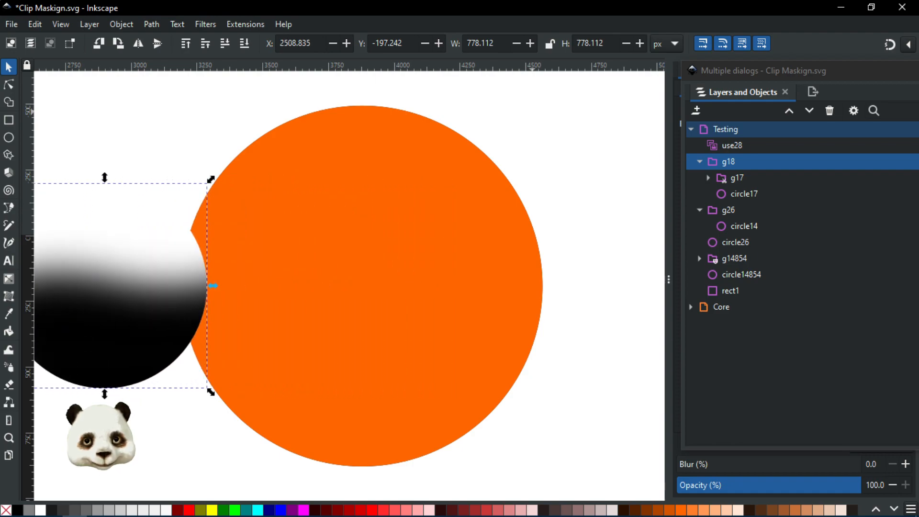
{"action": "key", "text": "shift+Left"}
{"action": "key", "text": "shift+Left"}
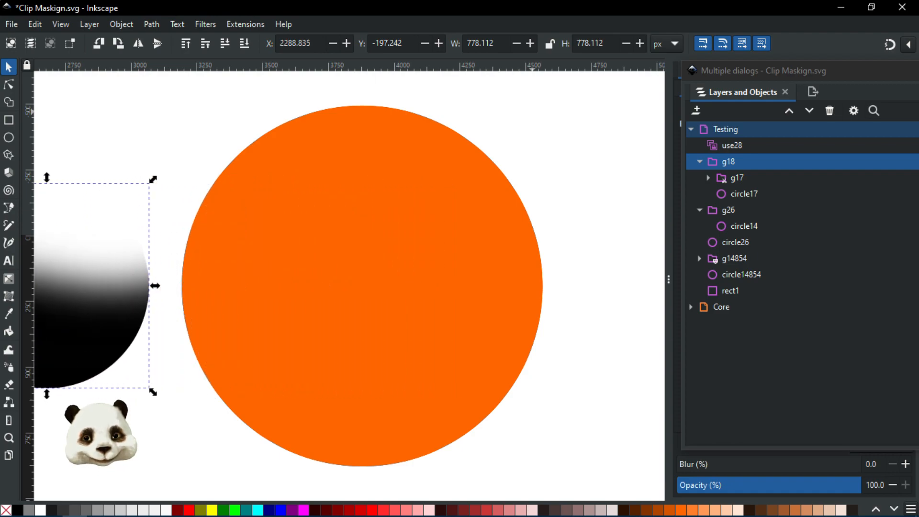
{"action": "scroll", "coordinate": [423, 195], "scroll_direction": "left", "scroll_amount": 6}
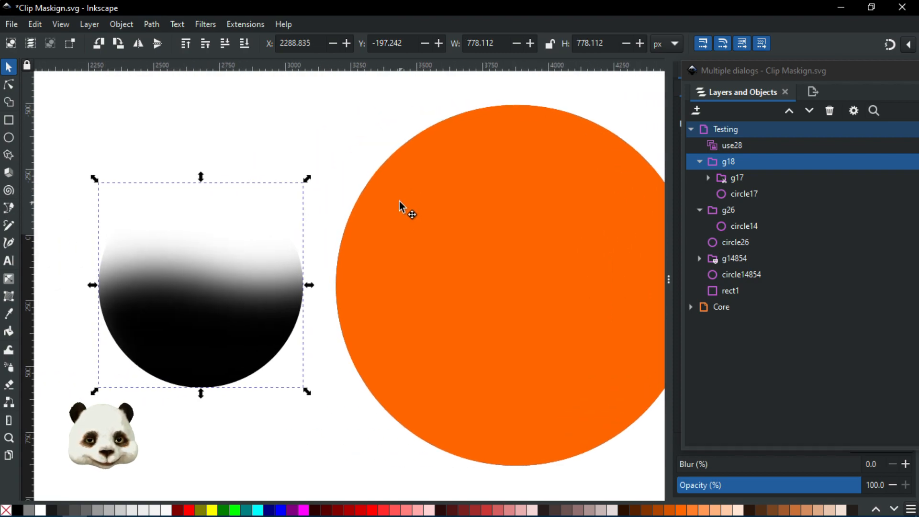
{"action": "key", "text": "shift+Left"}
{"action": "key", "text": "shift+Left"}
{"action": "key", "text": "shift+Left"}
{"action": "key", "text": "shift+Left"}
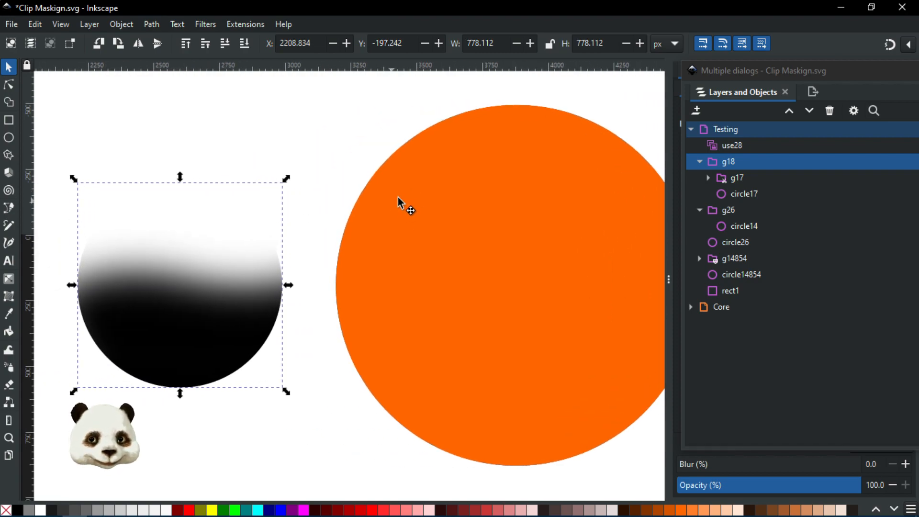
{"action": "scroll", "coordinate": [407, 201], "scroll_direction": "down", "scroll_amount": 1}
{"action": "scroll", "coordinate": [416, 195], "scroll_direction": "right", "scroll_amount": 1}
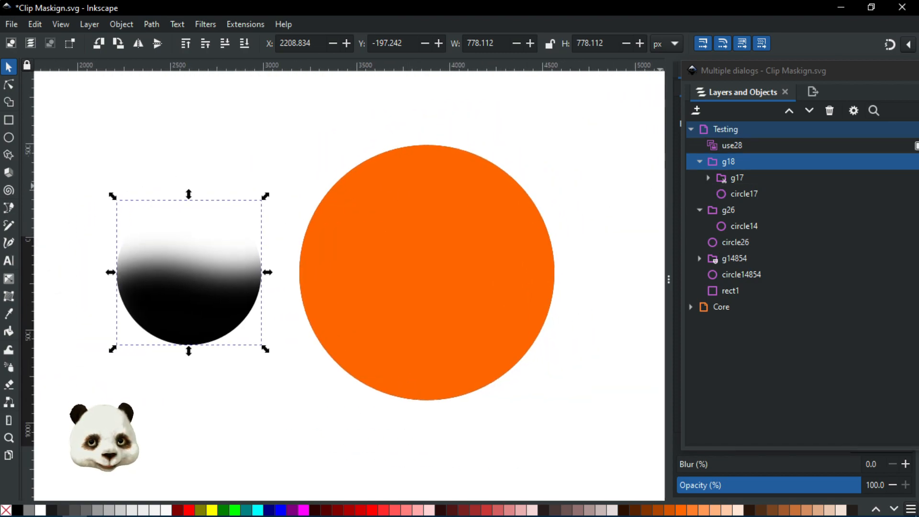
Show the clone use28 over the orange circle and set it as the mask of the circle's group g26.
{"action": "left_click", "coordinate": [916, 145]}
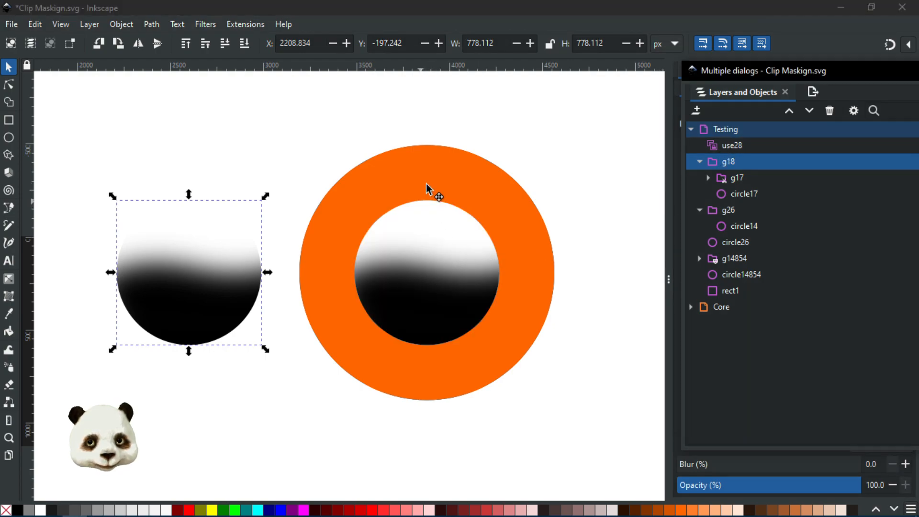
{"action": "left_click", "coordinate": [444, 254]}
{"action": "left_click", "coordinate": [468, 181], "text": "shift"}
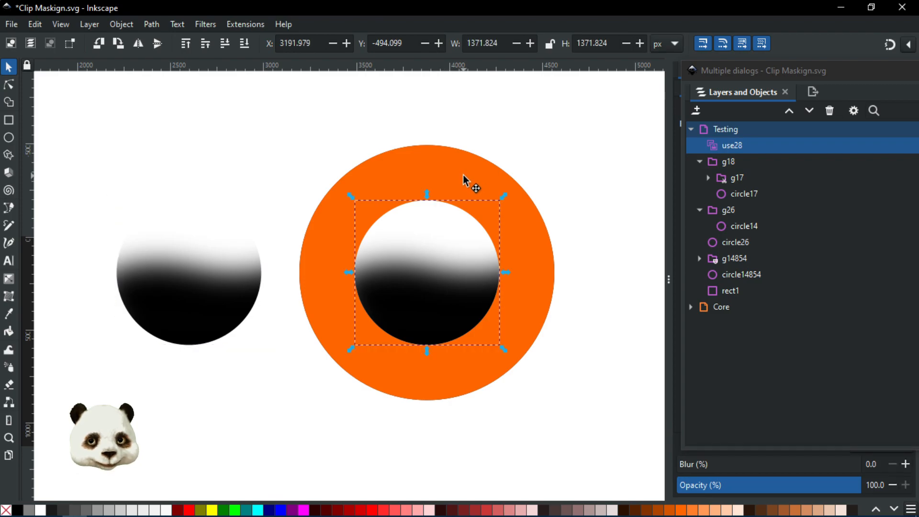
{"action": "right_click", "coordinate": [467, 181]}
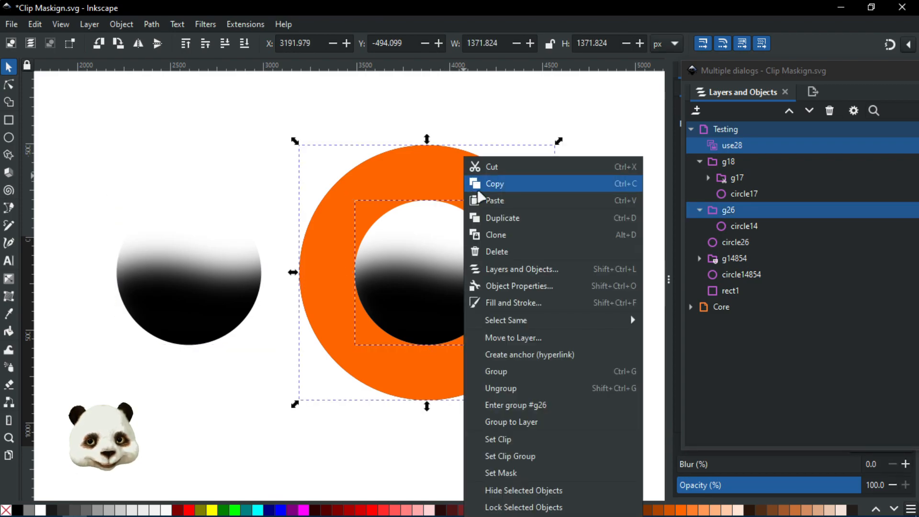
{"action": "left_click", "coordinate": [521, 457]}
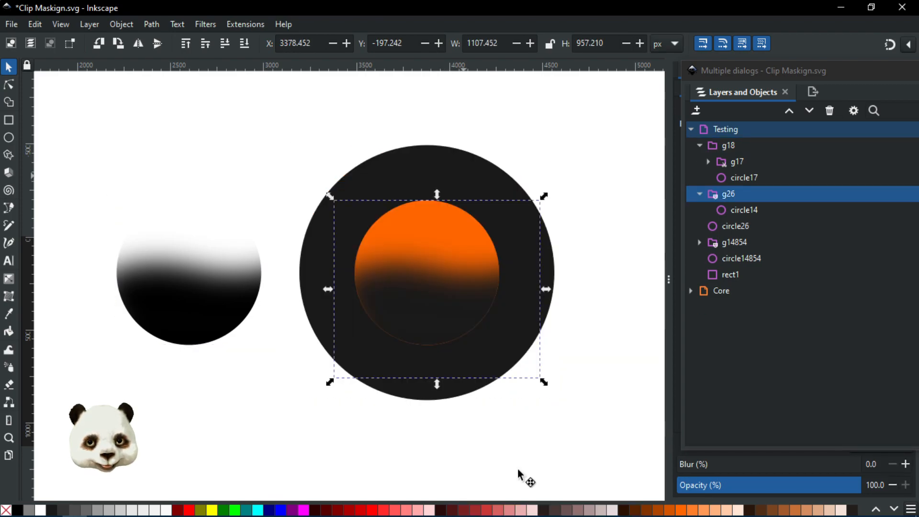
Select circle17 in the original group g18, lock its proportions and set its width to 778 px.
{"action": "left_click", "coordinate": [174, 225]}
{"action": "left_click", "coordinate": [729, 178]}
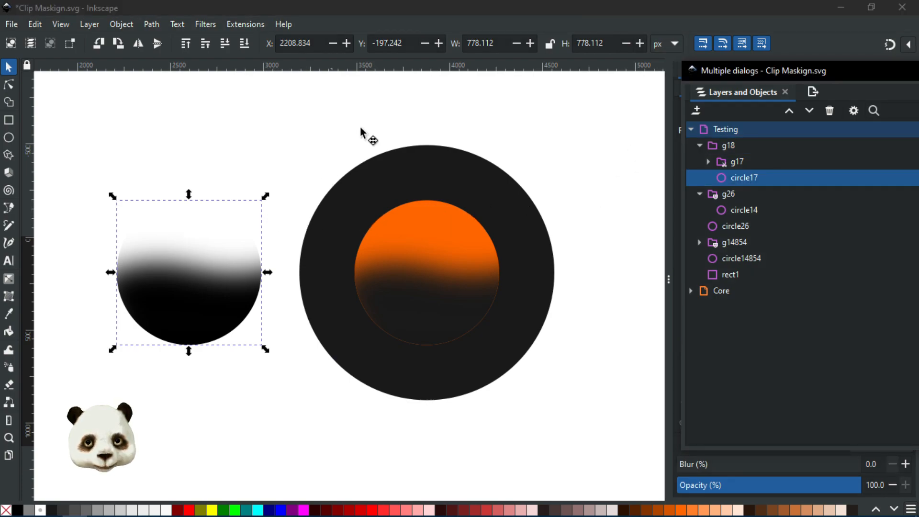
{"action": "left_click", "coordinate": [549, 44]}
{"action": "left_click", "coordinate": [495, 44]}
{"action": "double_click", "coordinate": [488, 44]}
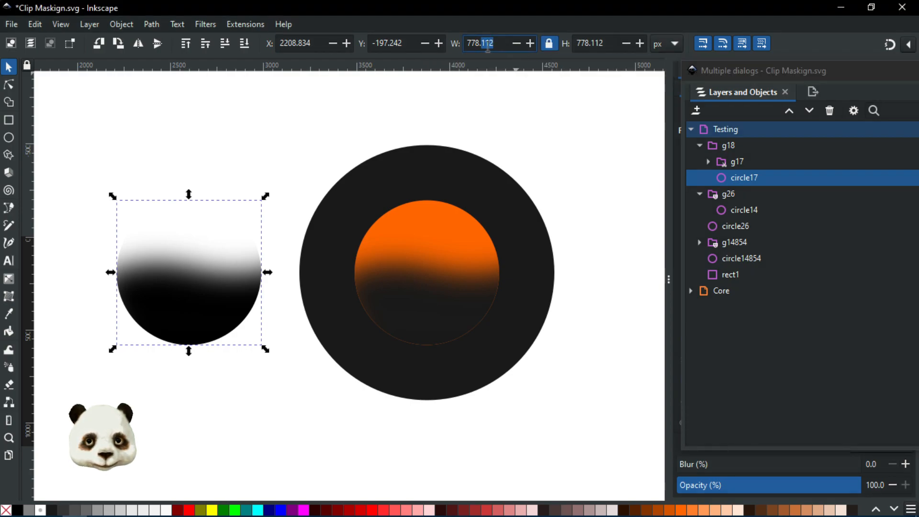
{"action": "type", "text": "000"}
{"action": "key", "text": "Return"}
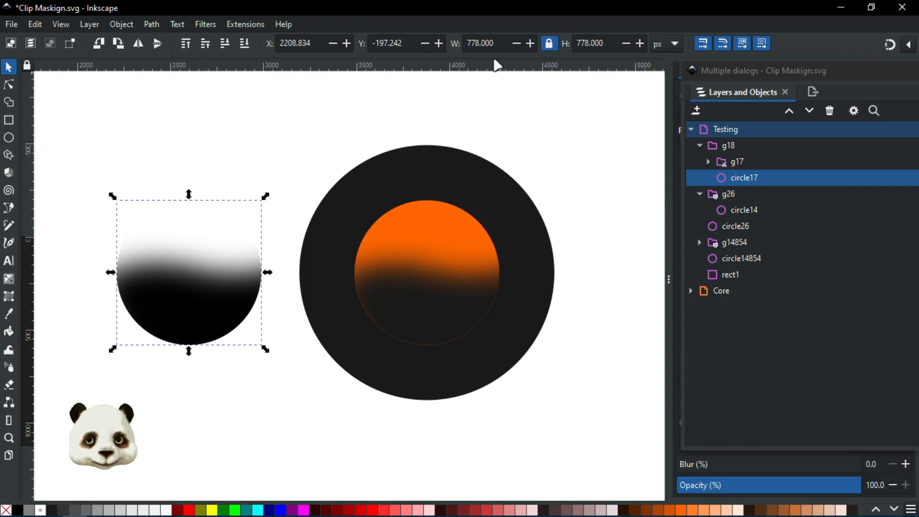
Reduce the width of circle17 to 777 px and again to 776 px with the proportions locked.
{"action": "left_click", "coordinate": [477, 43]}
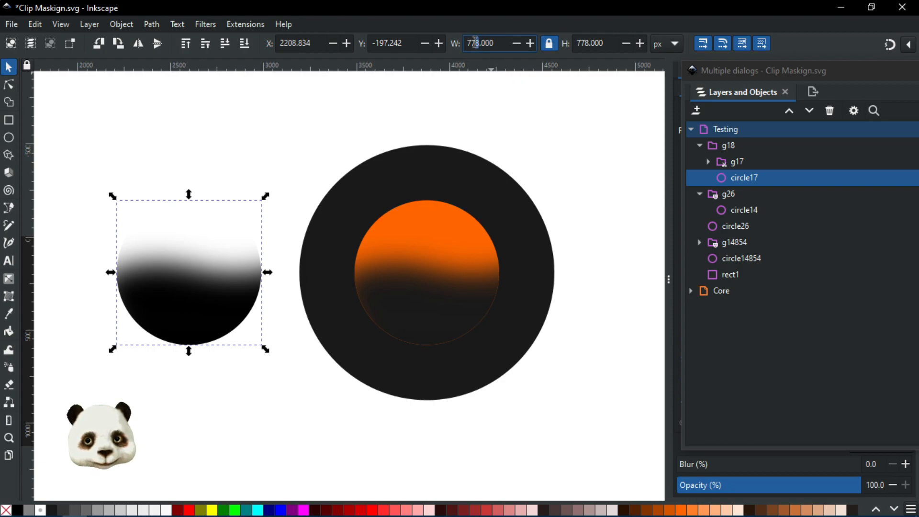
{"action": "key", "text": "Down"}
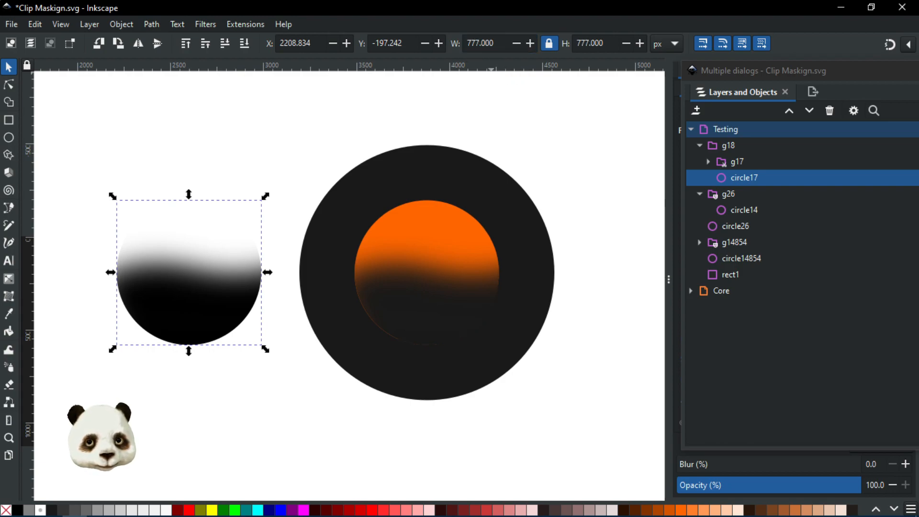
{"action": "left_click", "coordinate": [480, 43]}
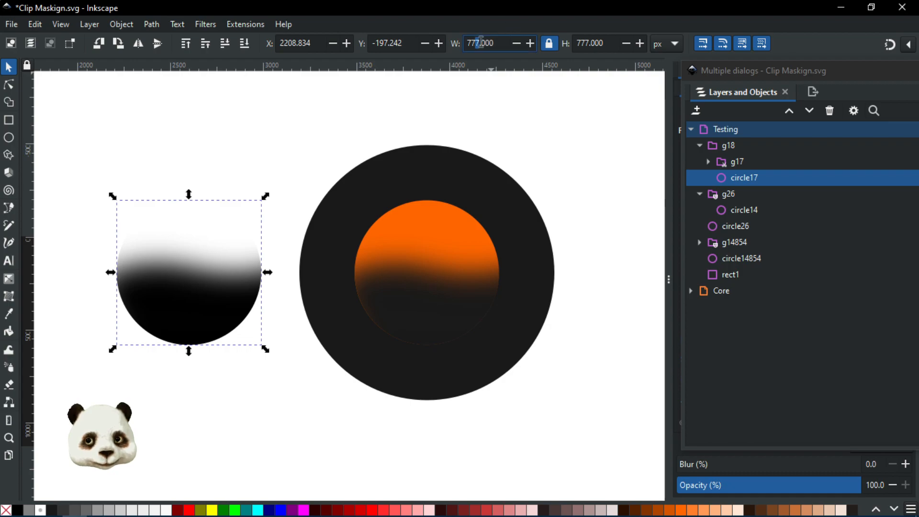
{"action": "key", "text": "BackSpace"}
{"action": "type", "text": "6"}
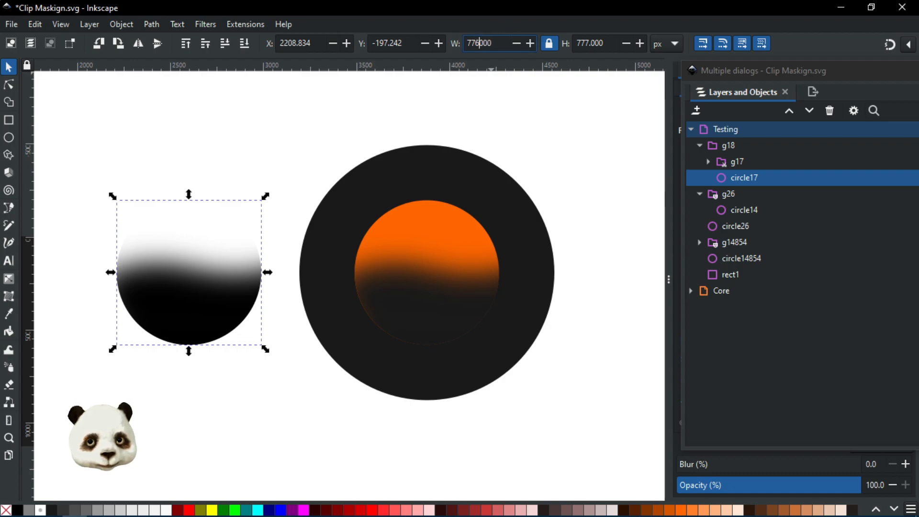
{"action": "key", "text": "Return"}
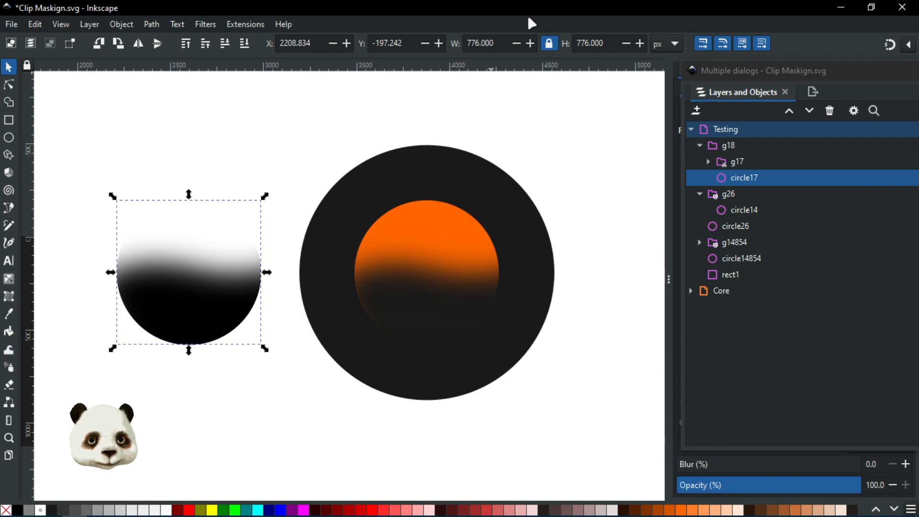
Set the width of circle17 to 770 px with the proportions locked.
{"action": "left_click", "coordinate": [516, 43]}
{"action": "left_click", "coordinate": [529, 44]}
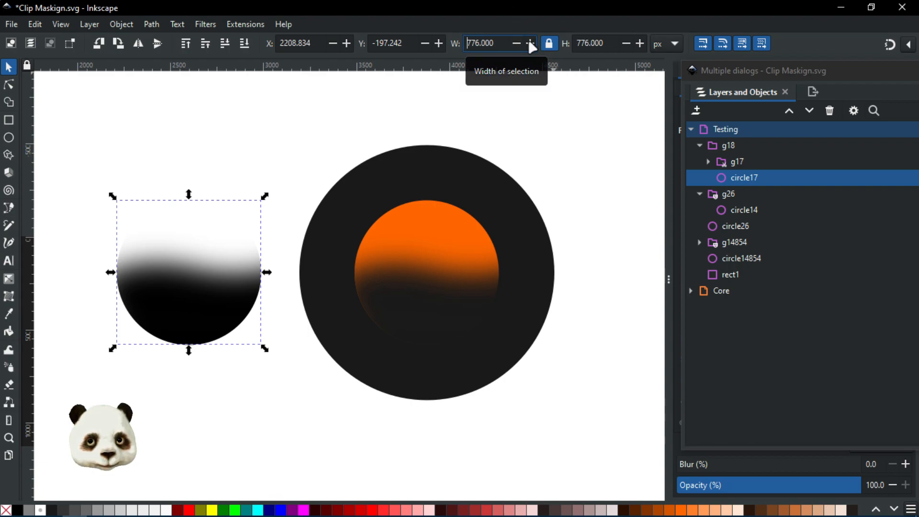
{"action": "left_click_drag", "start_coordinate": [479, 44], "coordinate": [476, 44]}
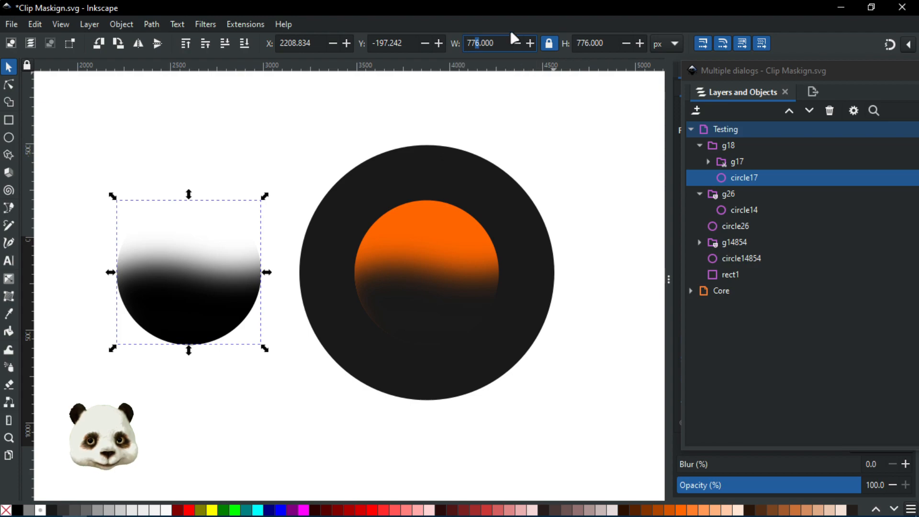
{"action": "type", "text": "0"}
{"action": "key", "text": "Return"}
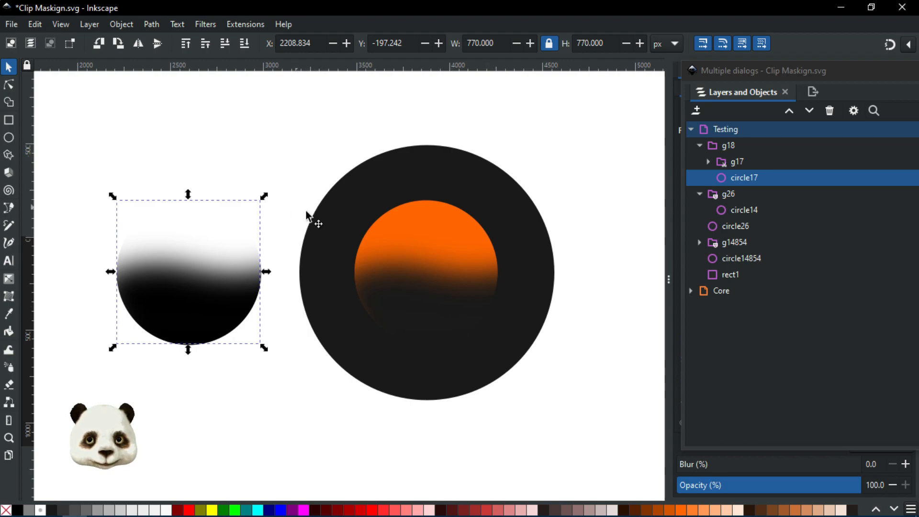
Select the original group g18 and toggle its visibility to check how the masked circle responds.
{"action": "left_click", "coordinate": [872, 149]}
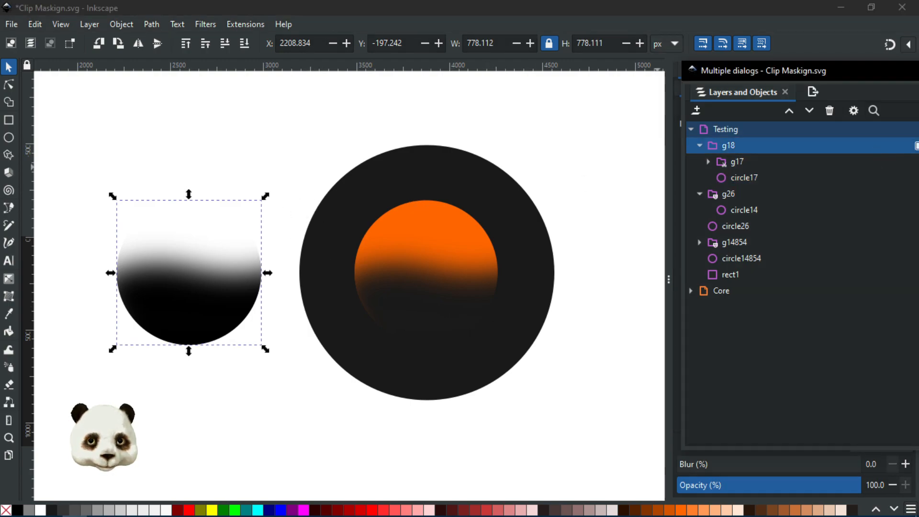
{"action": "left_click", "coordinate": [917, 130]}
{"action": "left_click", "coordinate": [917, 146]}
{"action": "left_click", "coordinate": [918, 146]}
{"action": "left_click", "coordinate": [917, 146]}
{"action": "left_click", "coordinate": [917, 146]}
{"action": "left_click", "coordinate": [917, 145]}
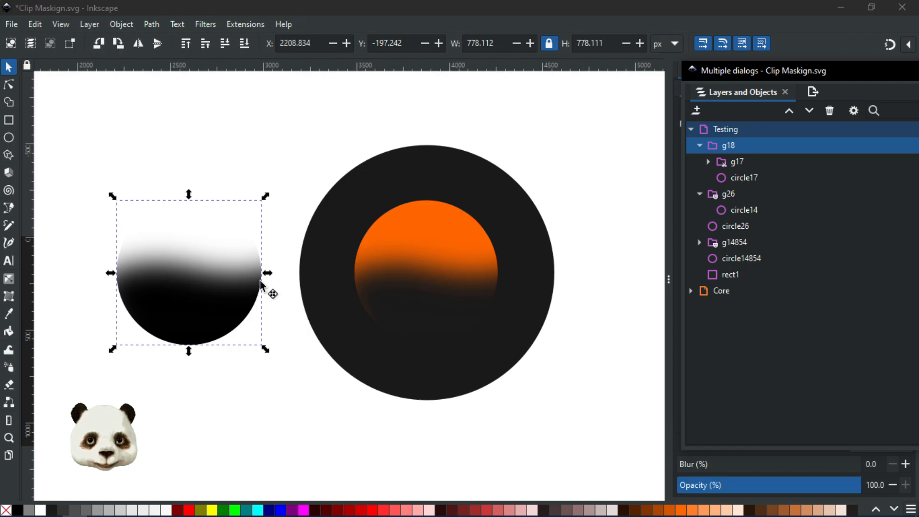
Examine the original group, the dark background circle26 and the masked group g26 on the canvas.
{"action": "left_click", "coordinate": [181, 281]}
{"action": "left_click", "coordinate": [553, 274]}
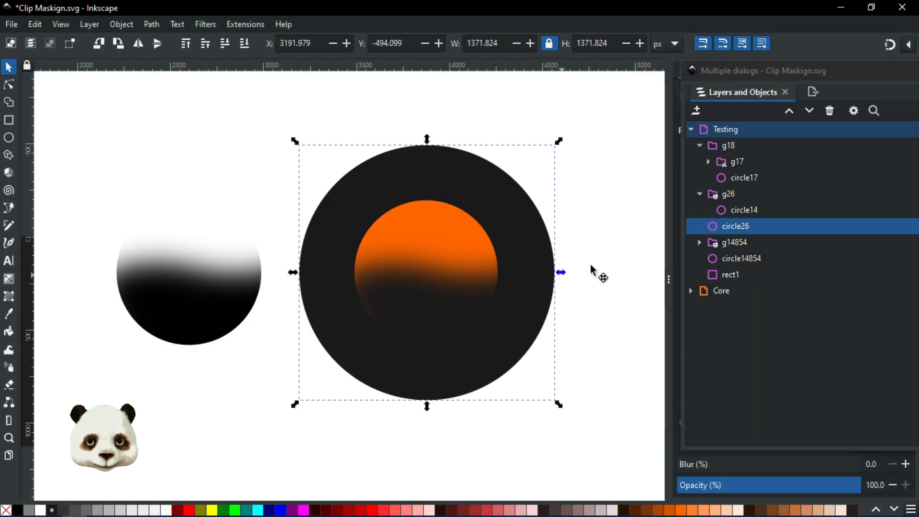
{"action": "scroll", "coordinate": [592, 263], "scroll_direction": "up", "scroll_amount": 2}
{"action": "scroll", "coordinate": [484, 267], "scroll_direction": "down", "scroll_amount": 3}
{"action": "scroll", "coordinate": [415, 273], "scroll_direction": "up", "scroll_amount": 2}
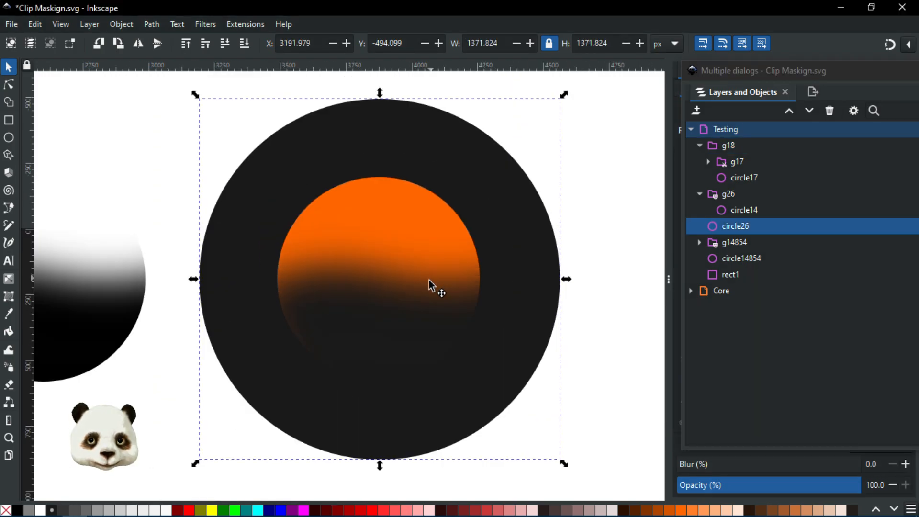
{"action": "scroll", "coordinate": [431, 286], "scroll_direction": "down", "scroll_amount": 1}
{"action": "left_click", "coordinate": [423, 286]}
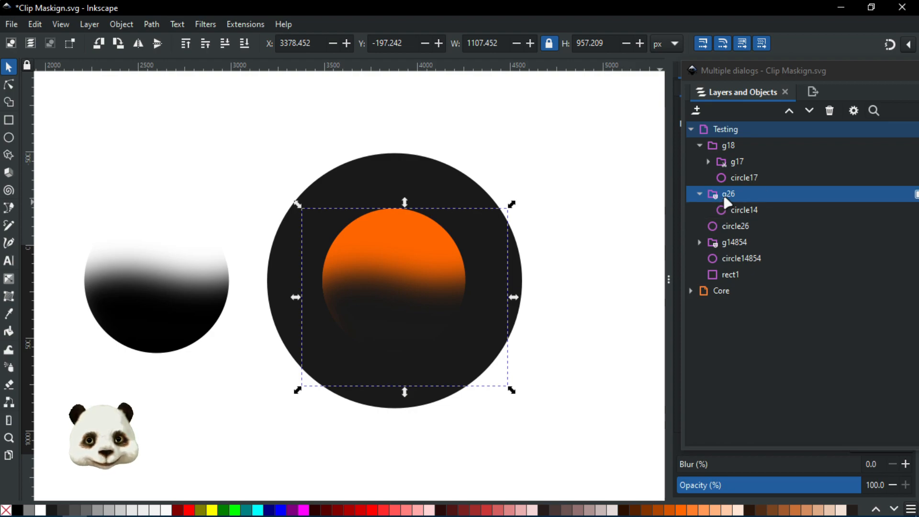
With the Node tool, inspect the blurred wave path17 in the original group and the orange circle14 in g26.
{"action": "left_click", "coordinate": [10, 86]}
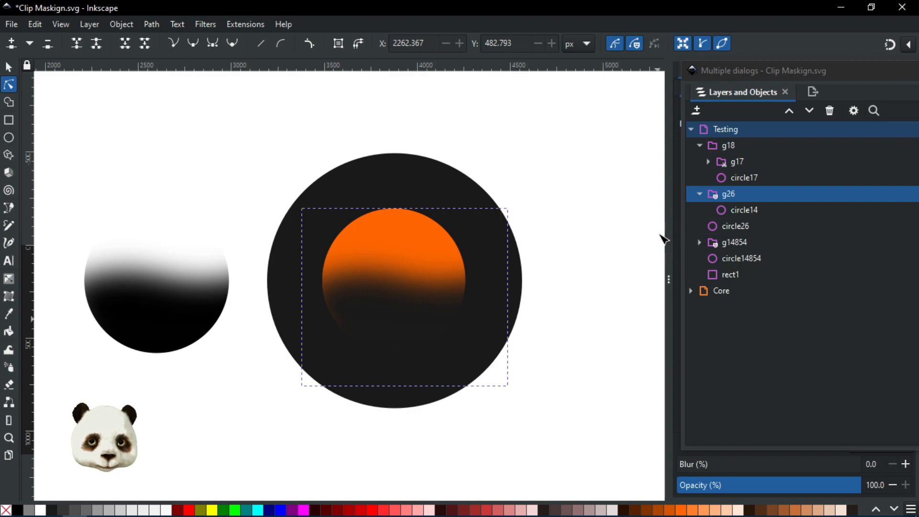
{"action": "left_click", "coordinate": [621, 236]}
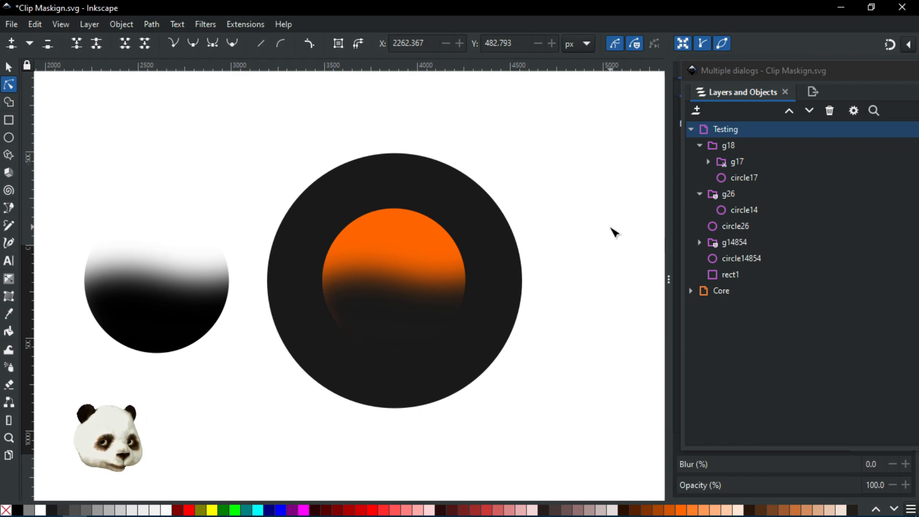
{"action": "left_click", "coordinate": [139, 281]}
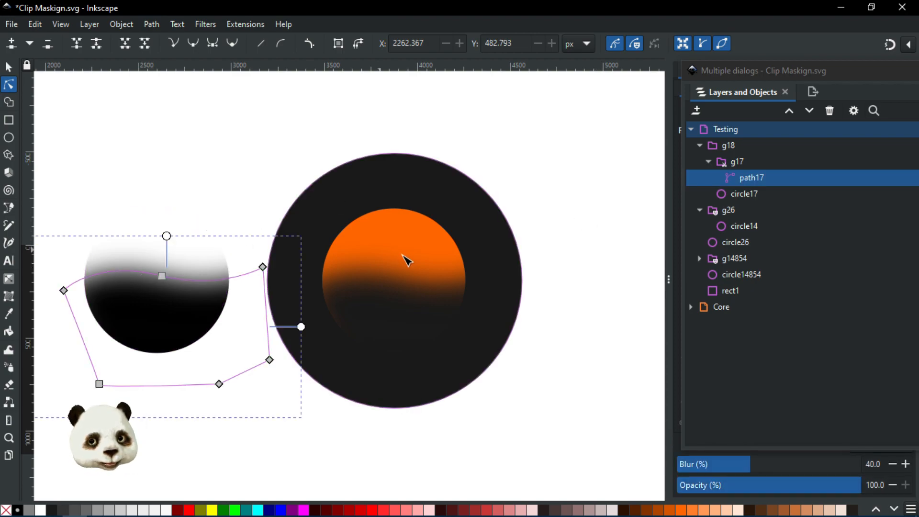
{"action": "left_click", "coordinate": [415, 259]}
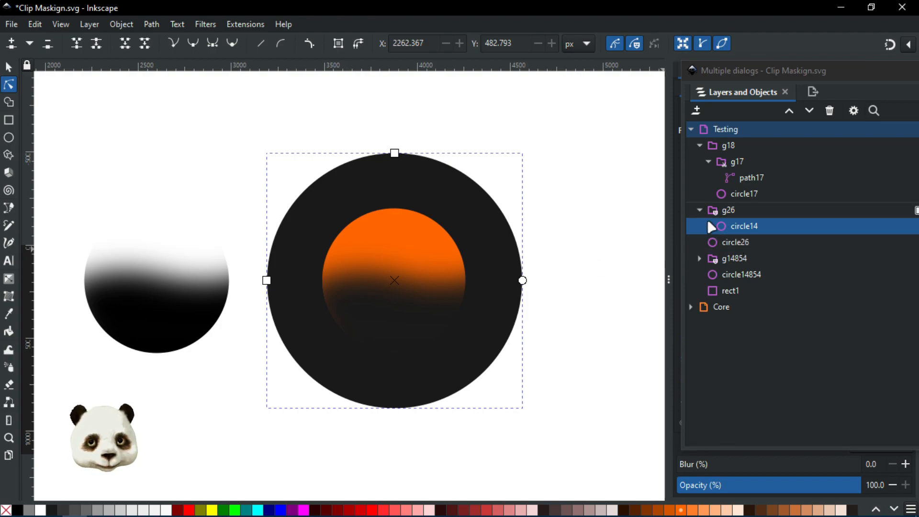
Compare circle17 in g18 with circle14 in g26, and select the clipped subgroup g17.
{"action": "left_click", "coordinate": [736, 230]}
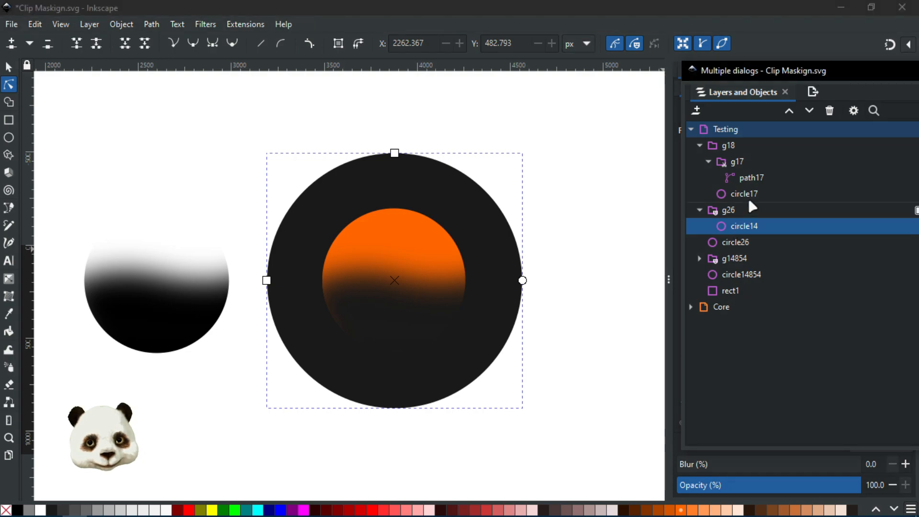
{"action": "left_click", "coordinate": [746, 195]}
{"action": "left_click", "coordinate": [744, 228]}
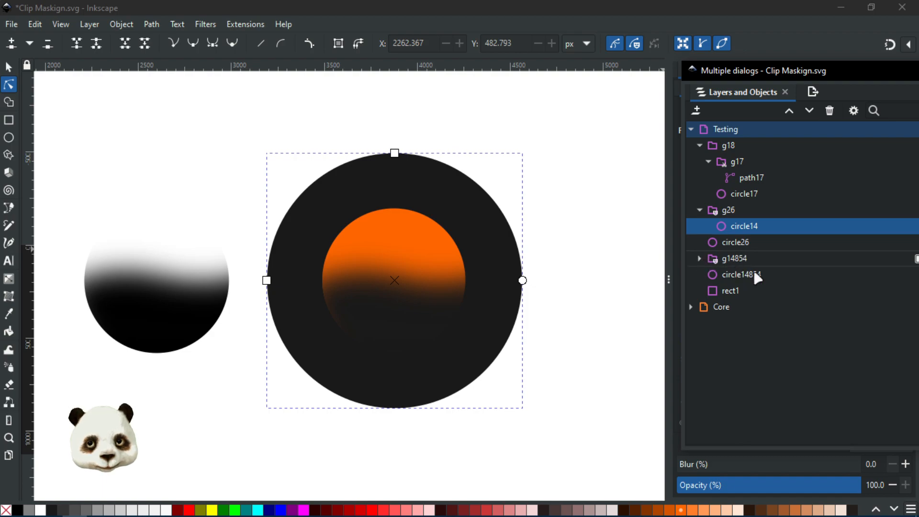
{"action": "left_click", "coordinate": [575, 338]}
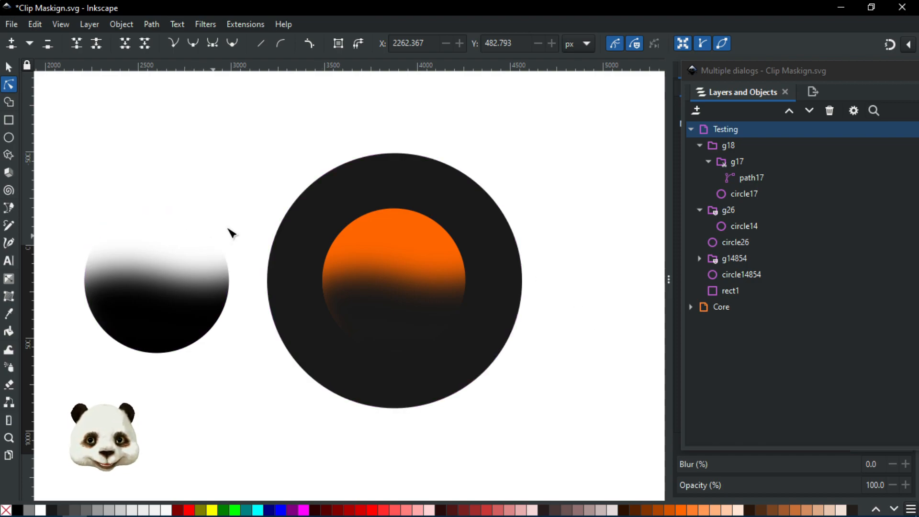
{"action": "left_click", "coordinate": [756, 163]}
{"action": "left_click_drag", "start_coordinate": [733, 459], "coordinate": [653, 465]}
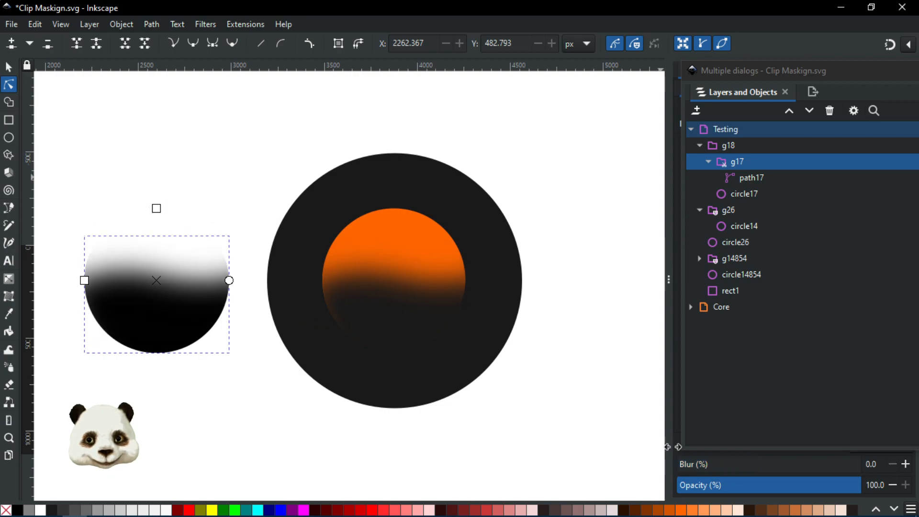